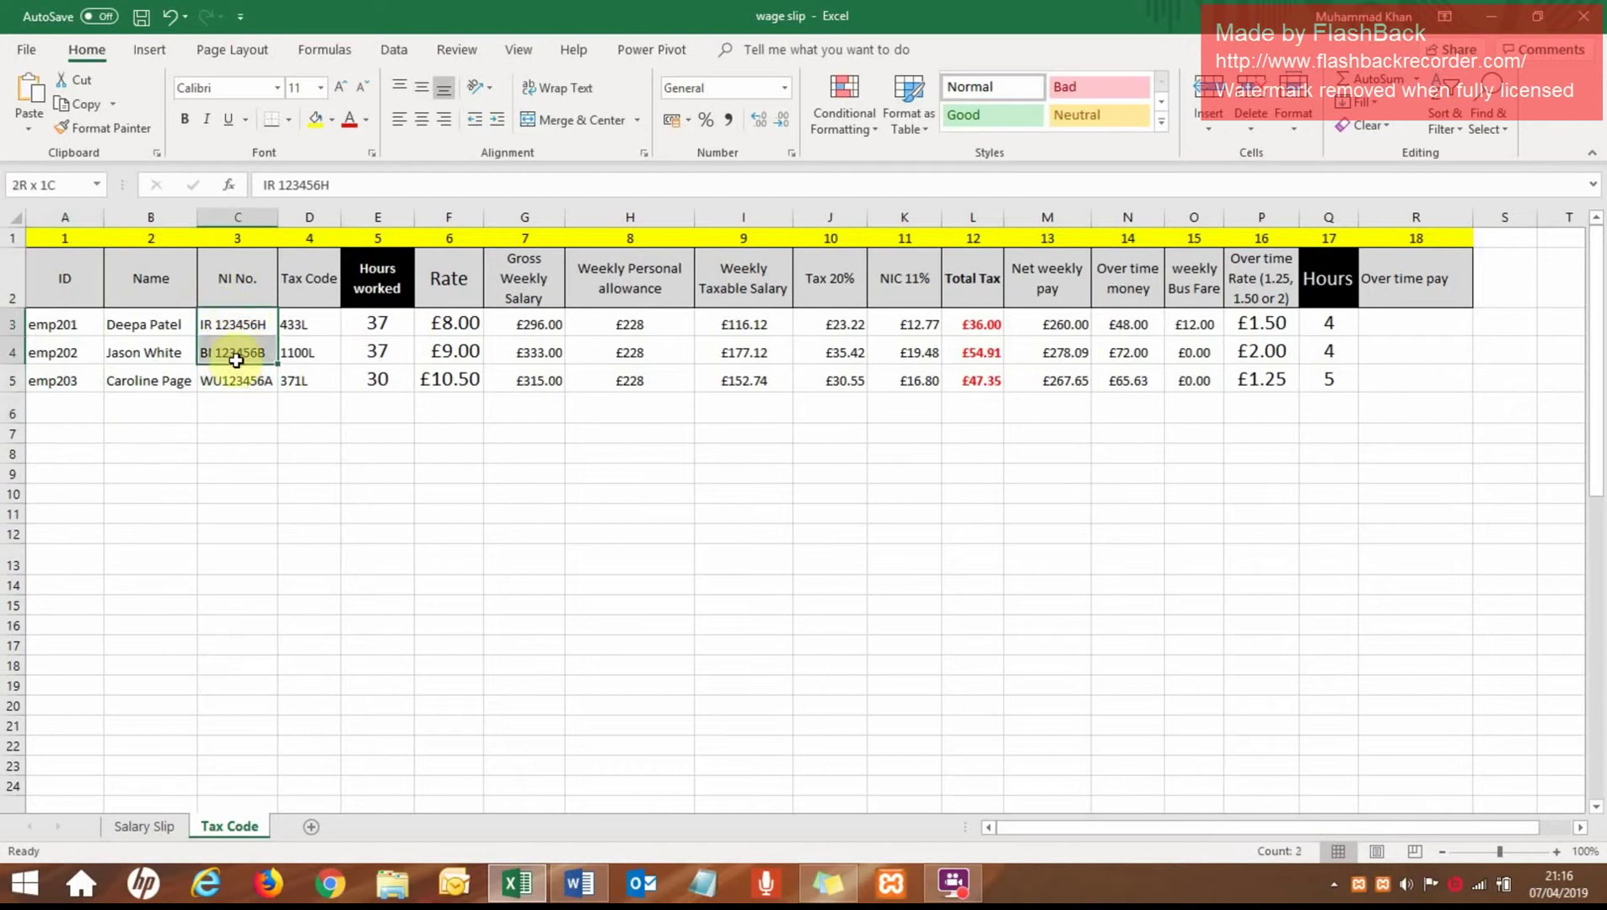
# Review the Tax Code, Hours worked and Rate columns for the three employees on the Tax Code sheet
pyautogui.moveTo(318, 440); pyautogui.dragTo(317, 445)
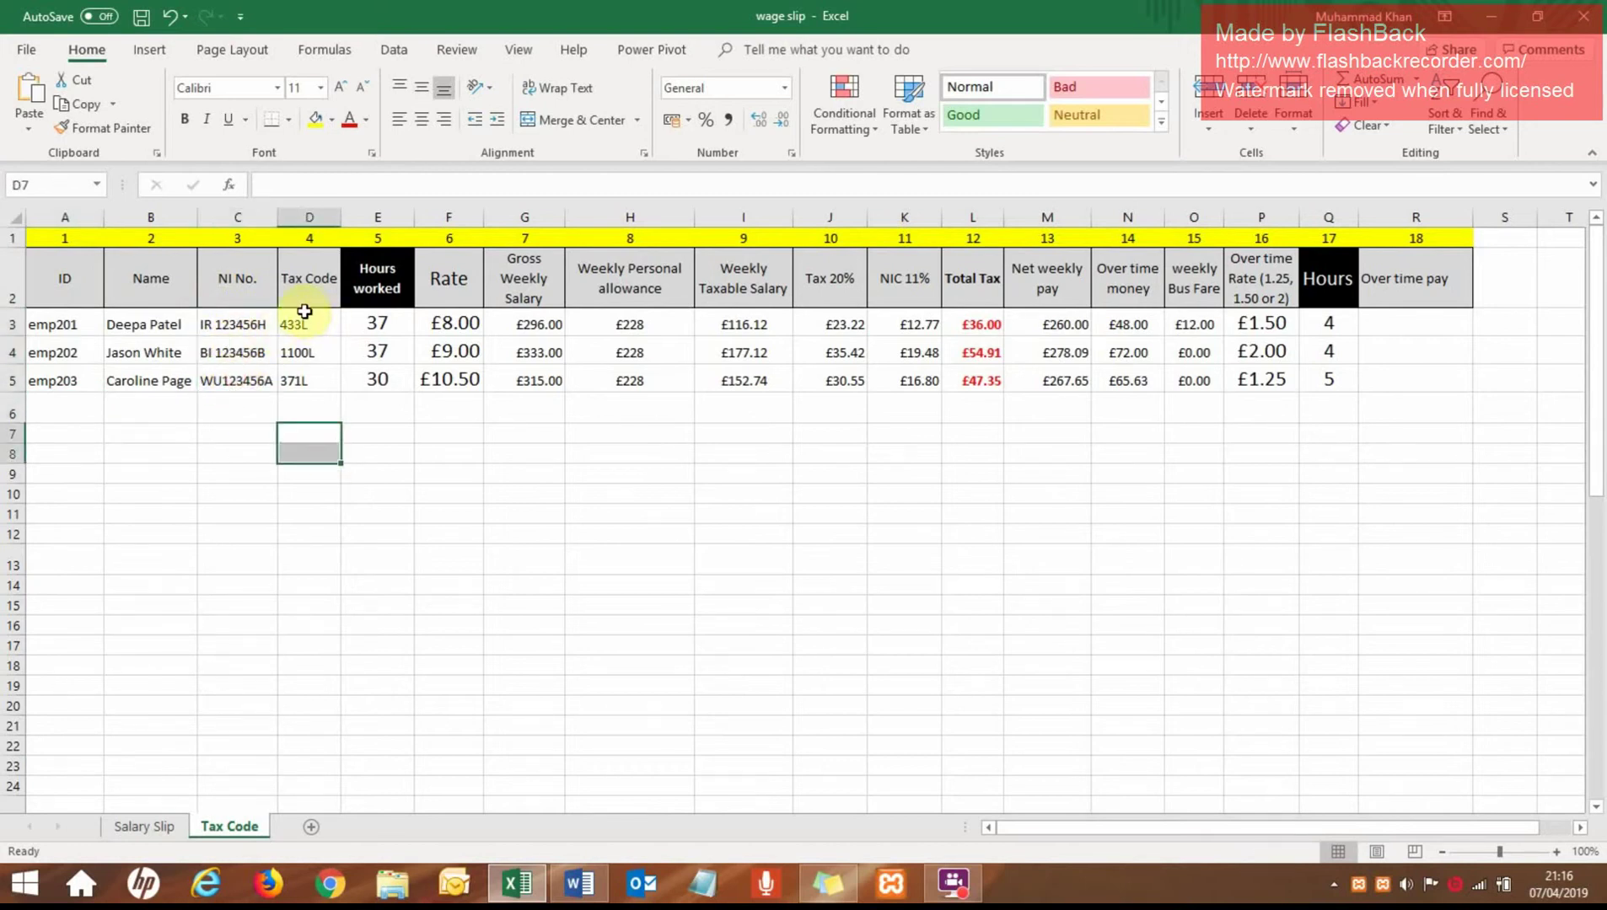
pyautogui.moveTo(304, 317); pyautogui.dragTo(312, 384)
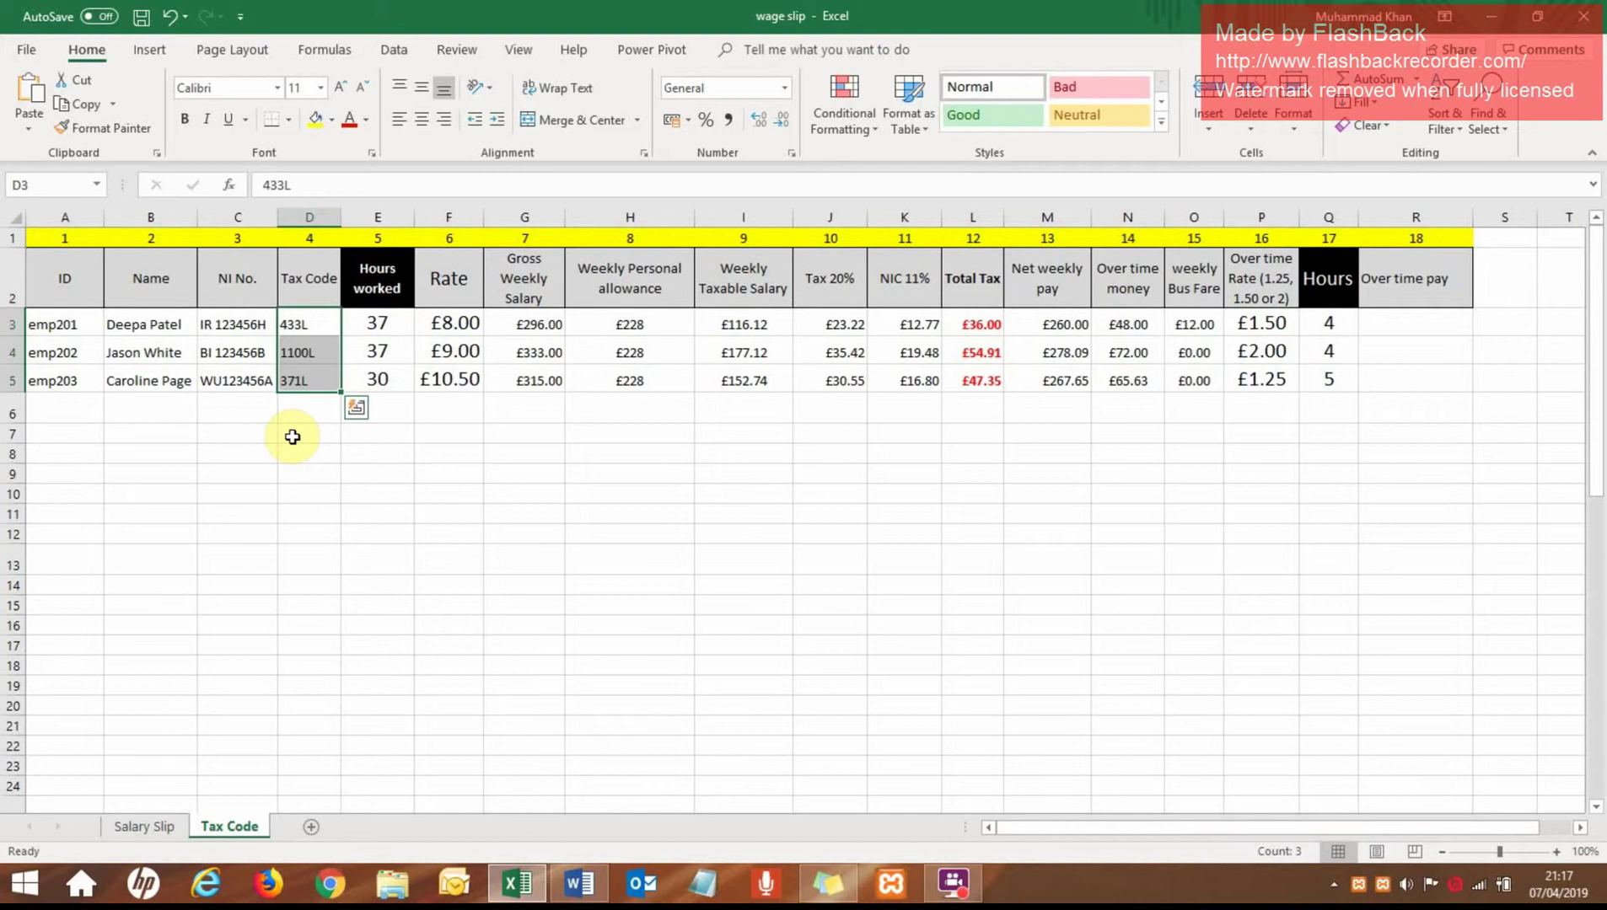
pyautogui.moveTo(376, 323); pyautogui.dragTo(384, 386)
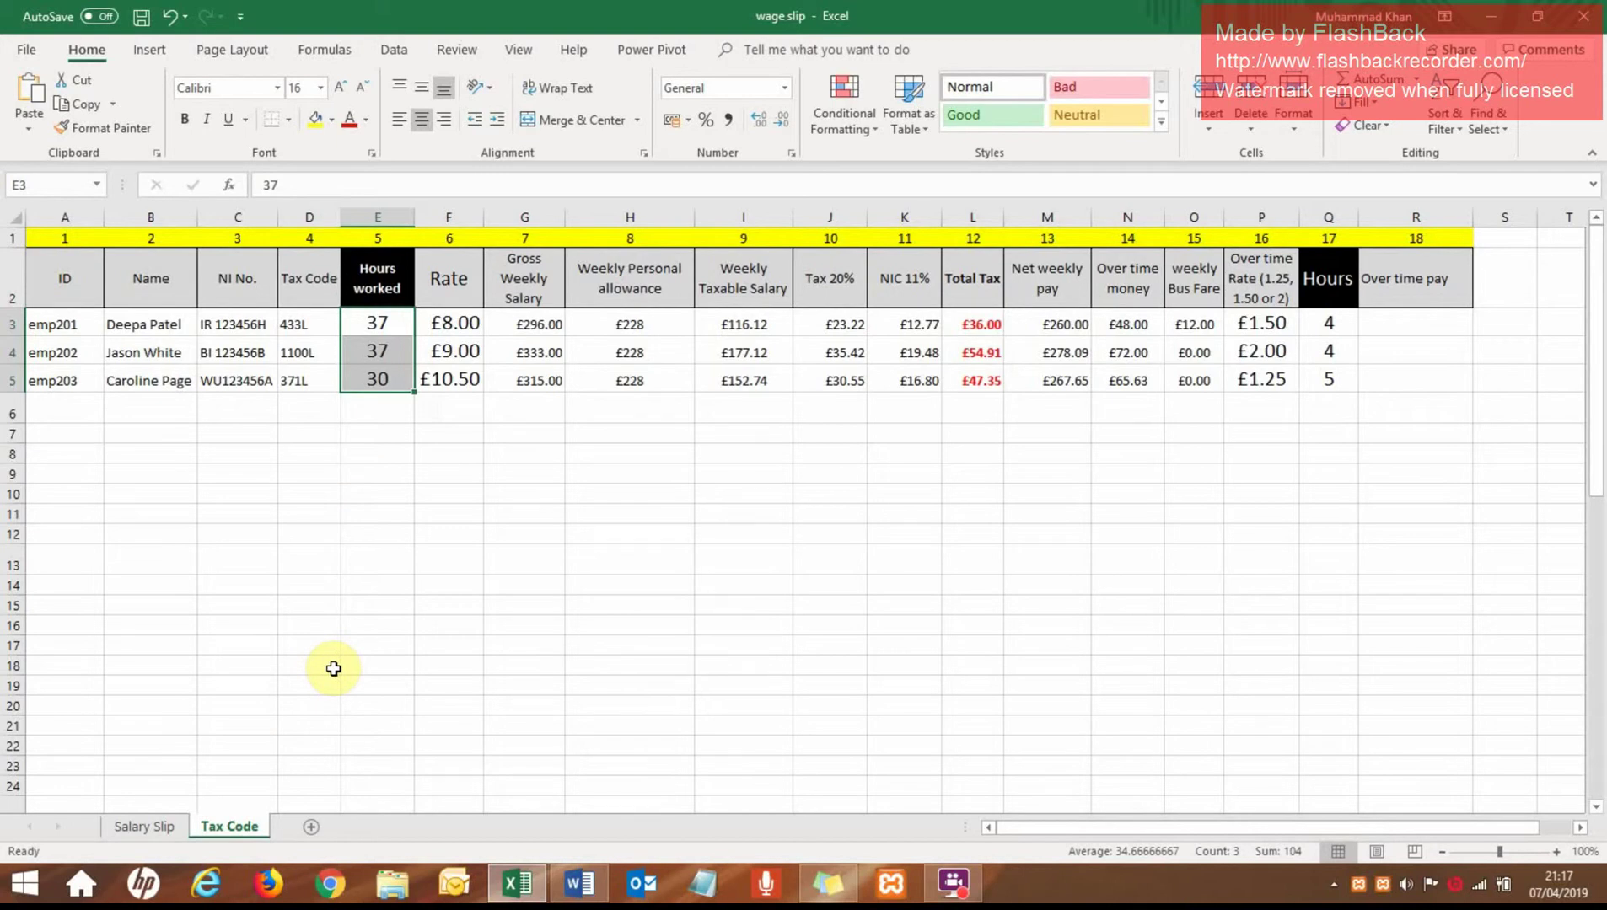
pyautogui.click(447, 323)
pyautogui.moveTo(447, 322); pyautogui.dragTo(445, 371)
pyautogui.click(422, 434)
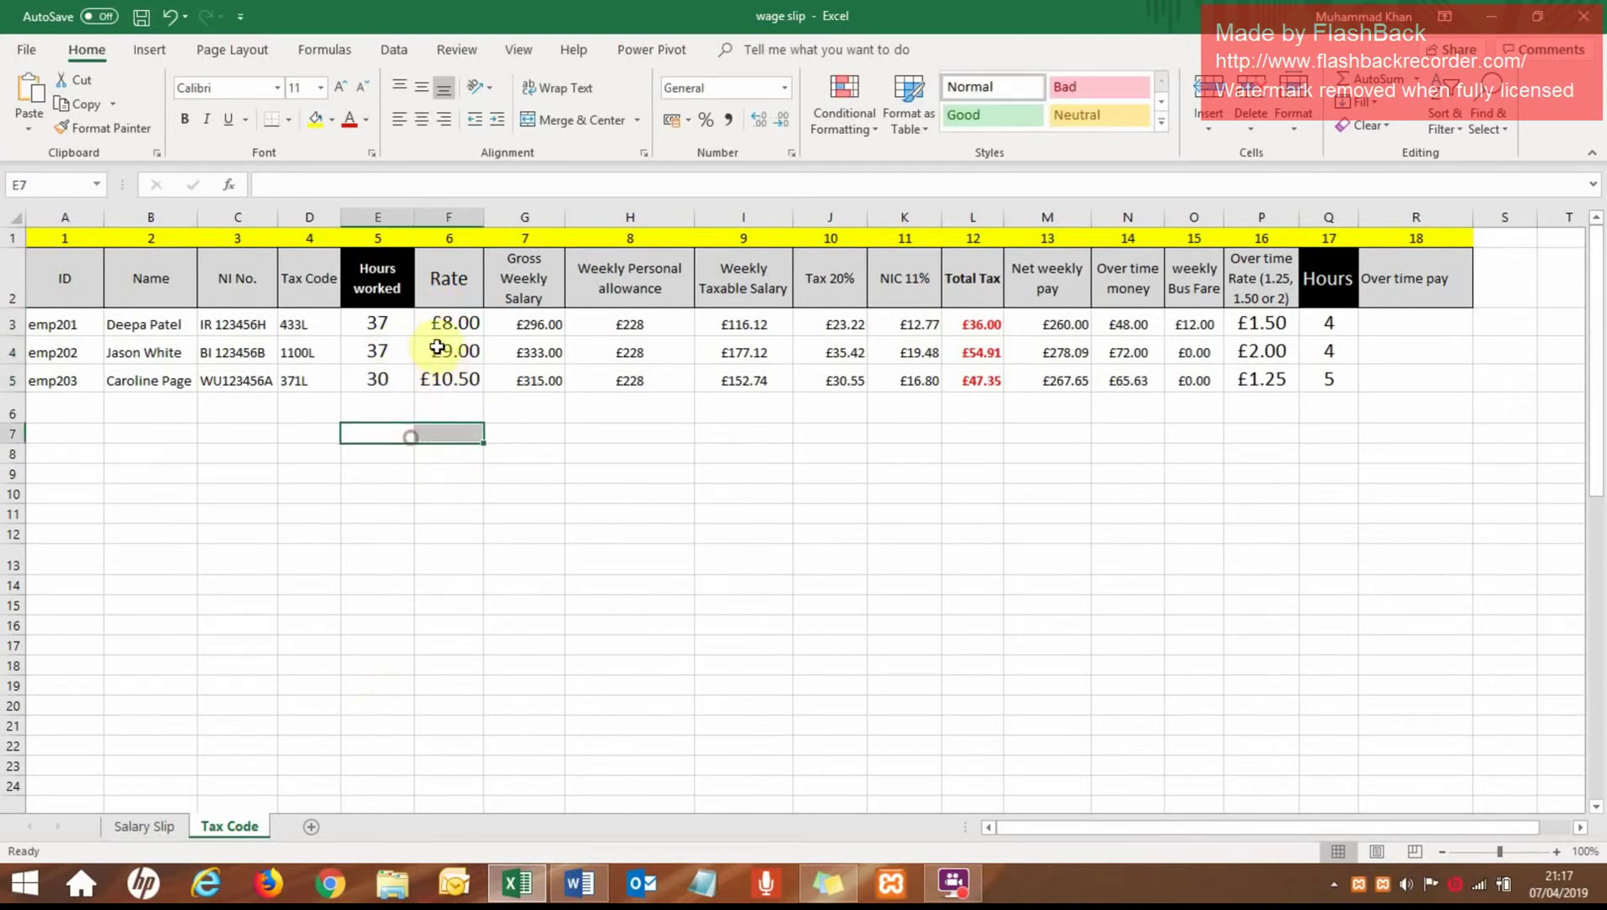
pyautogui.click(447, 322)
pyautogui.press('Left')
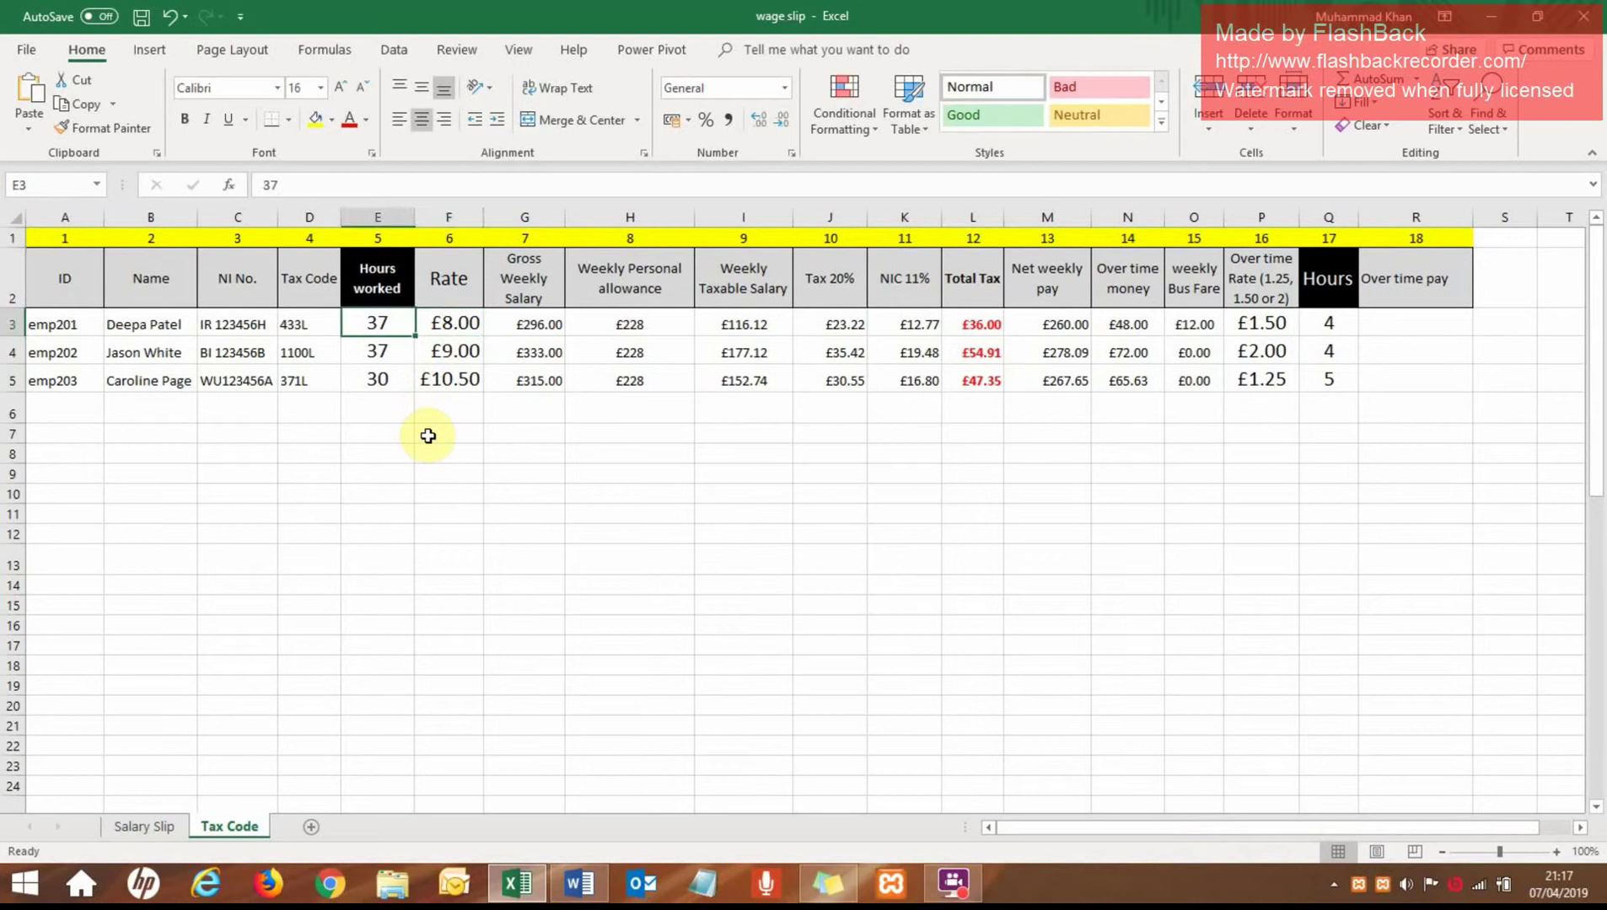
pyautogui.press('Right')
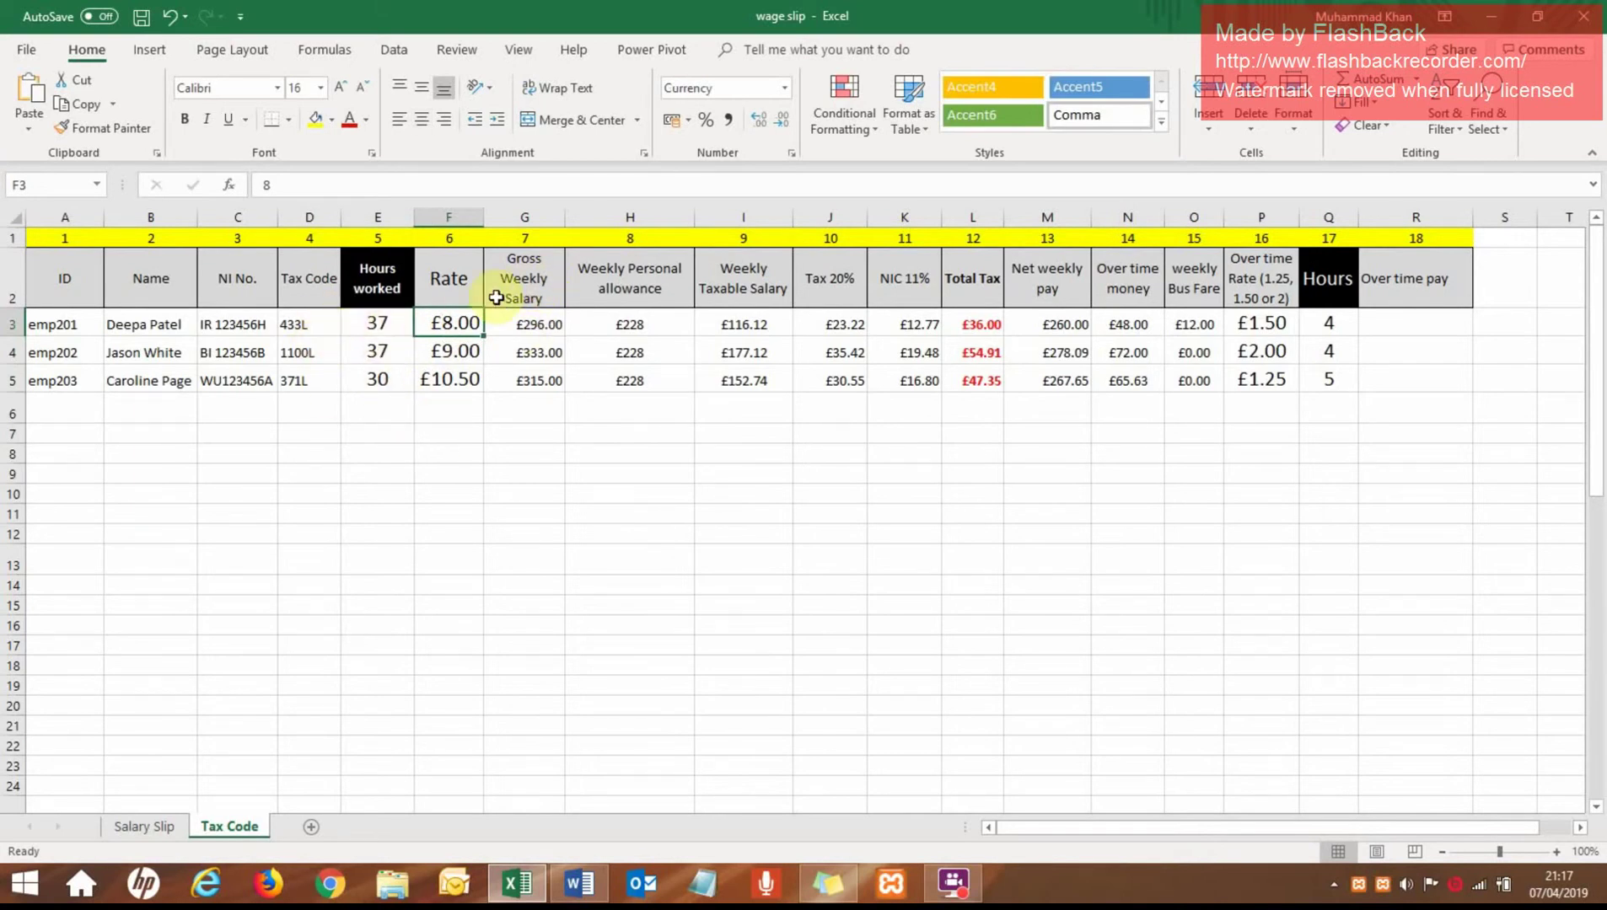
# Inspect the Gross Weekly Salary and Weekly Personal allowance formulas in row 3
pyautogui.click(527, 322)
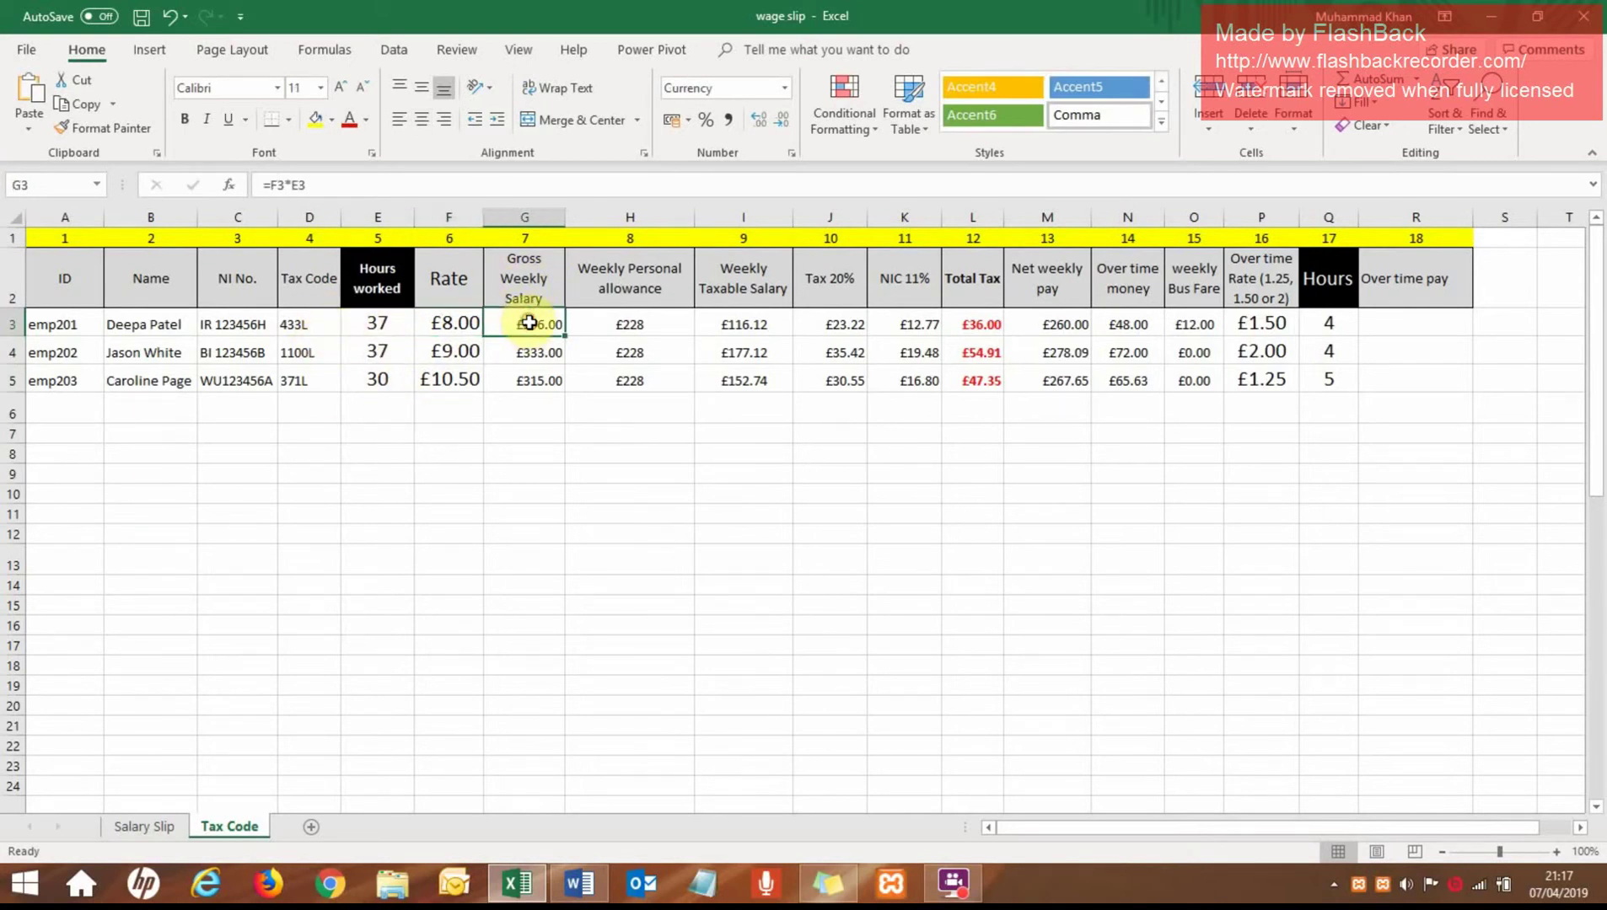
pyautogui.click(491, 184)
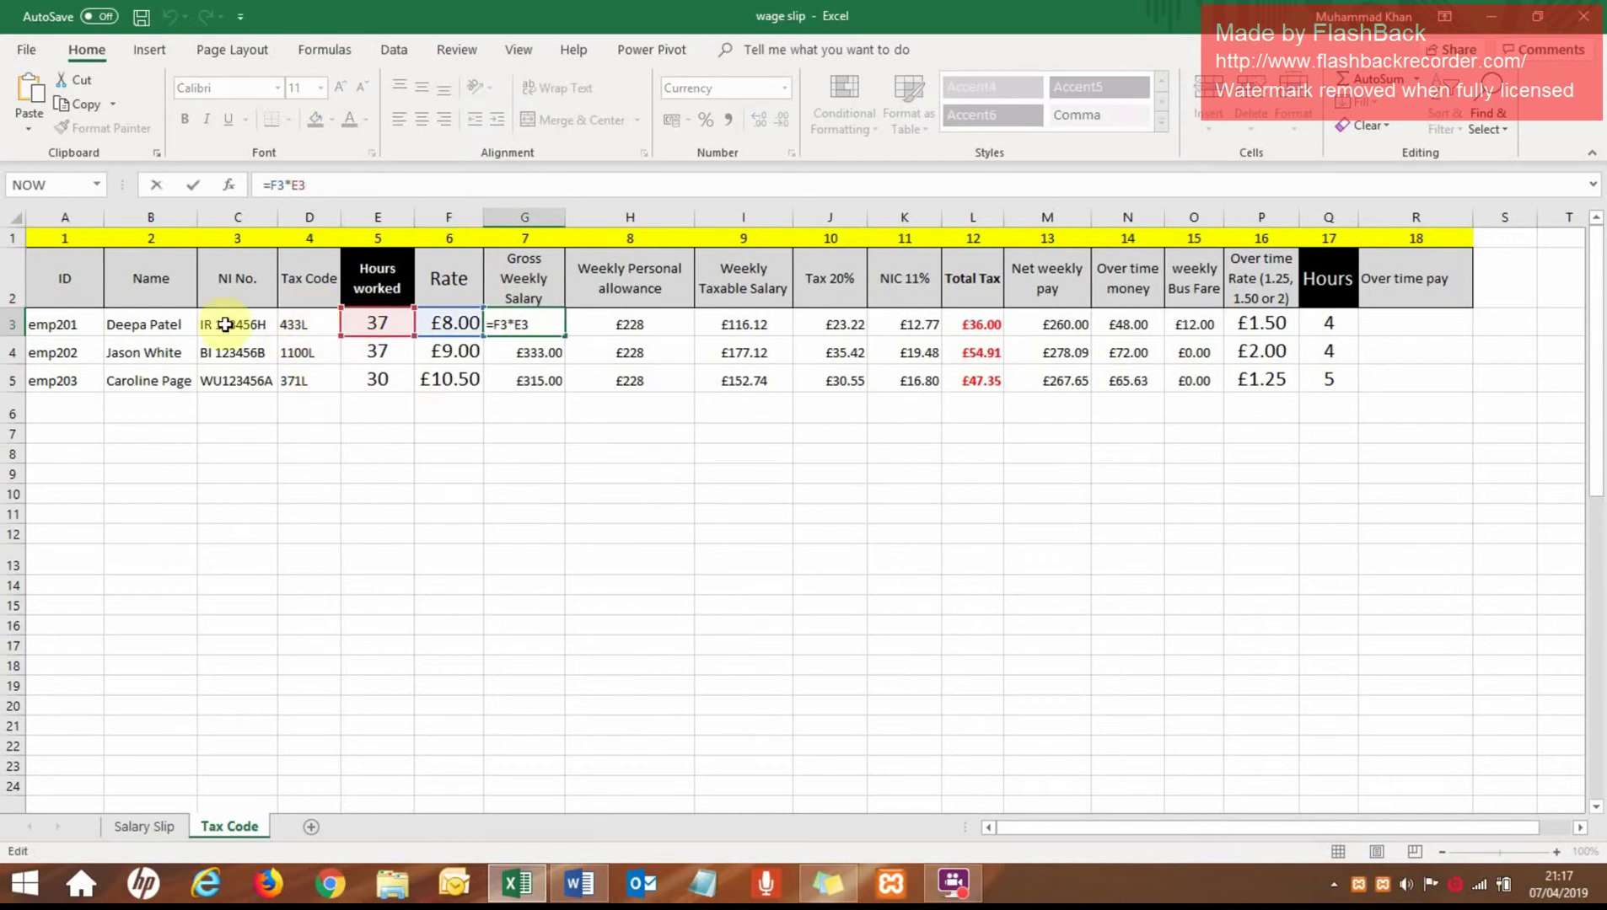
pyautogui.click(554, 426)
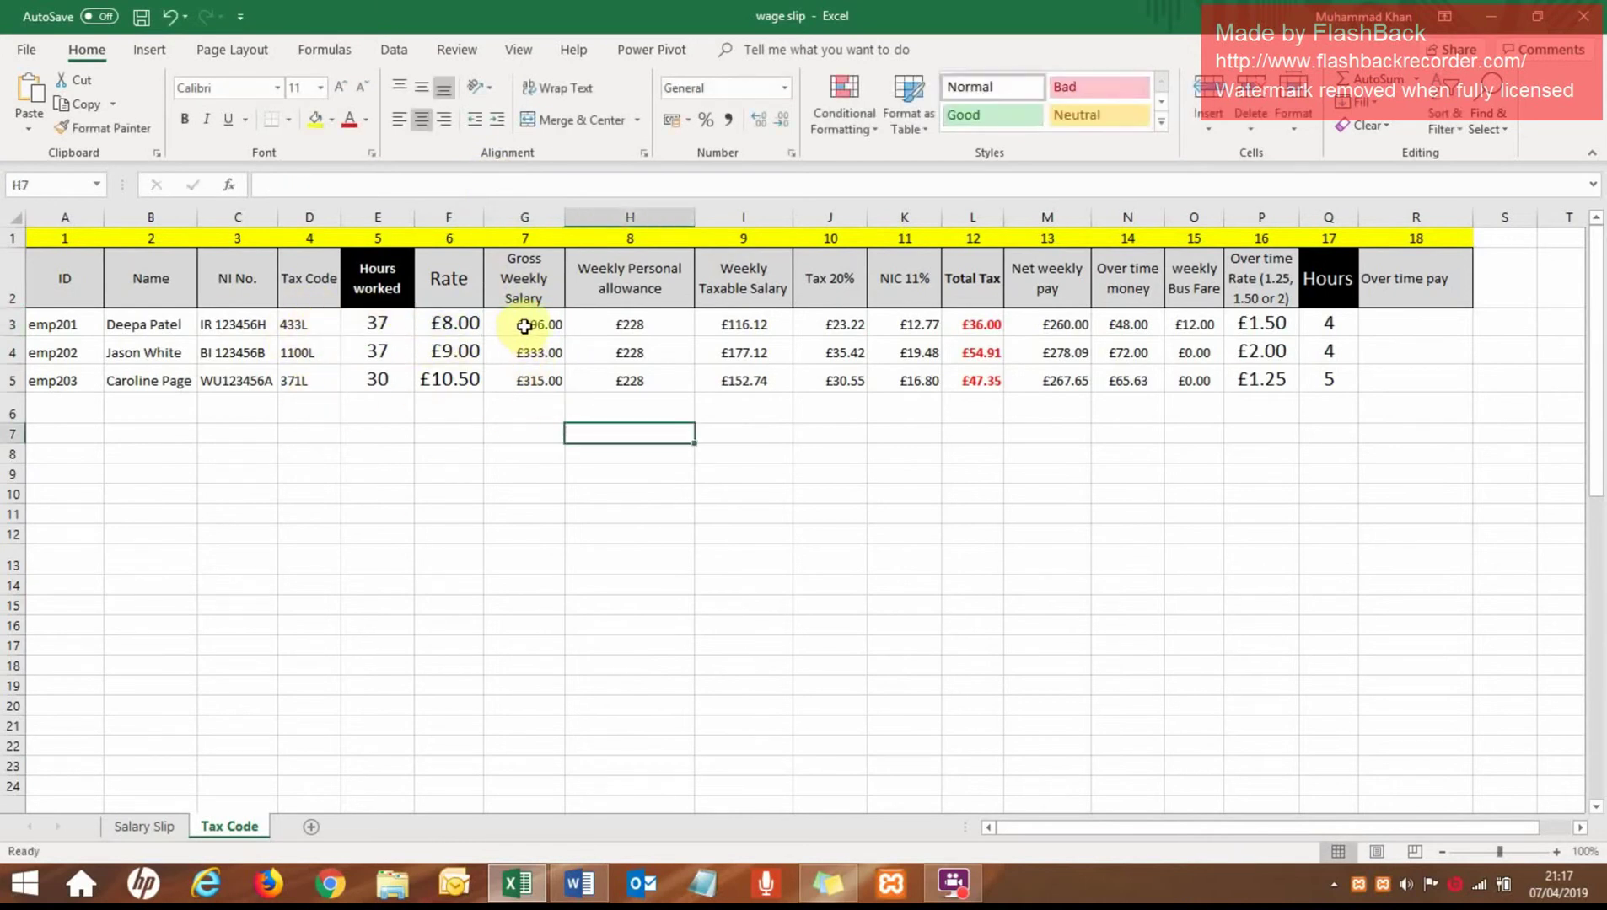
pyautogui.click(530, 323)
pyautogui.click(643, 332)
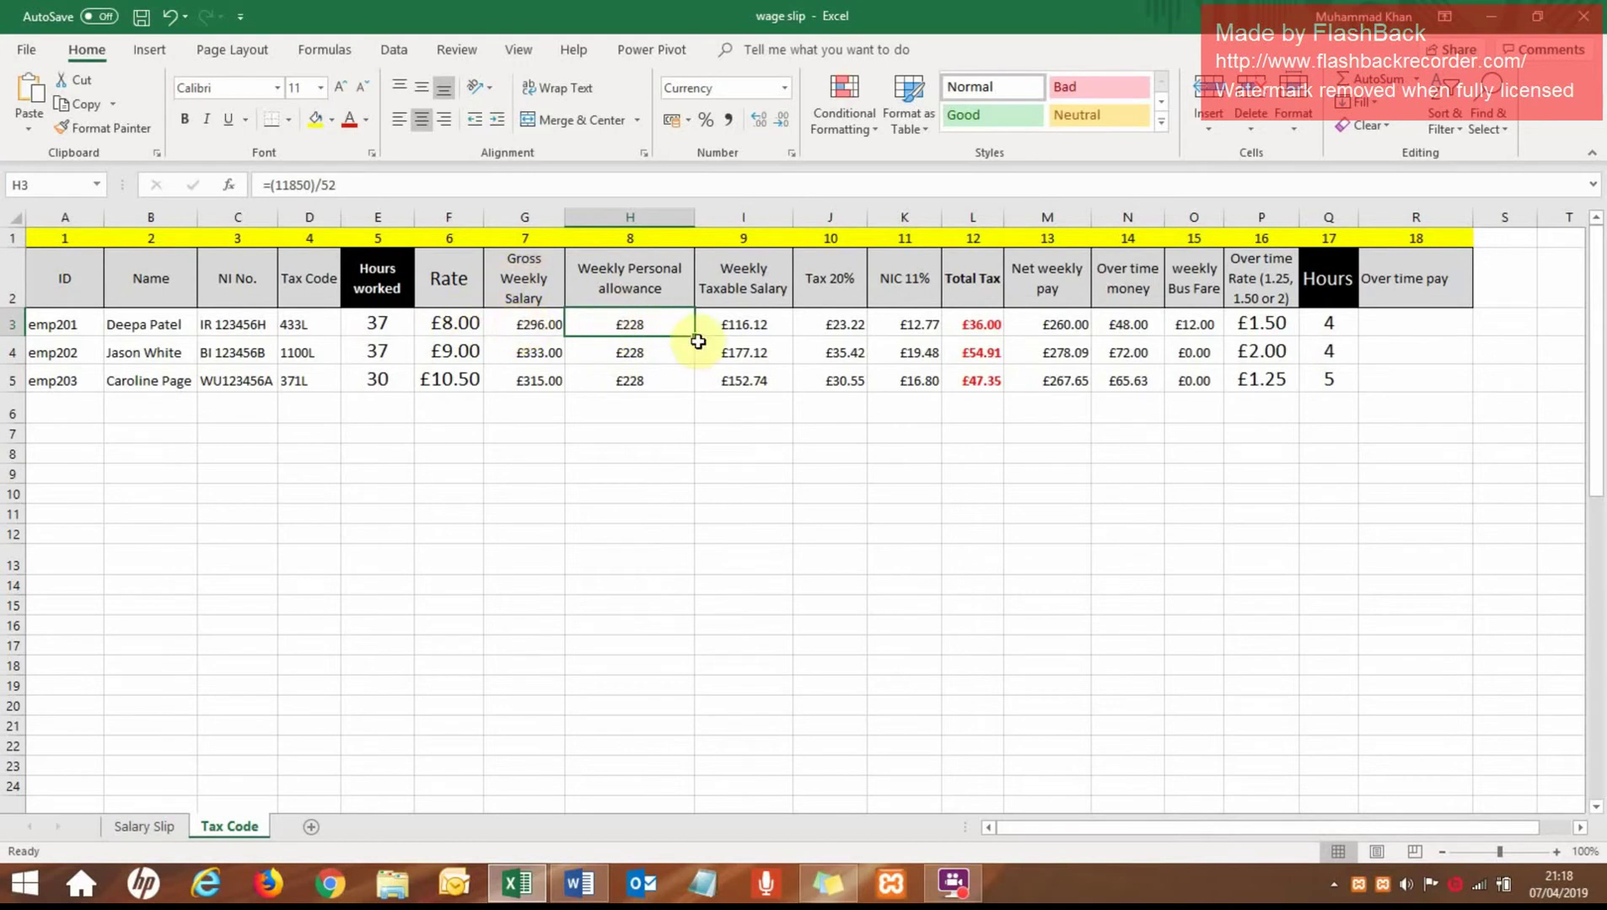
# Inspect the Weekly Taxable Salary, Tax 20% and NIC 11% formulas in row 3
pyautogui.click(746, 326)
pyautogui.click(702, 185)
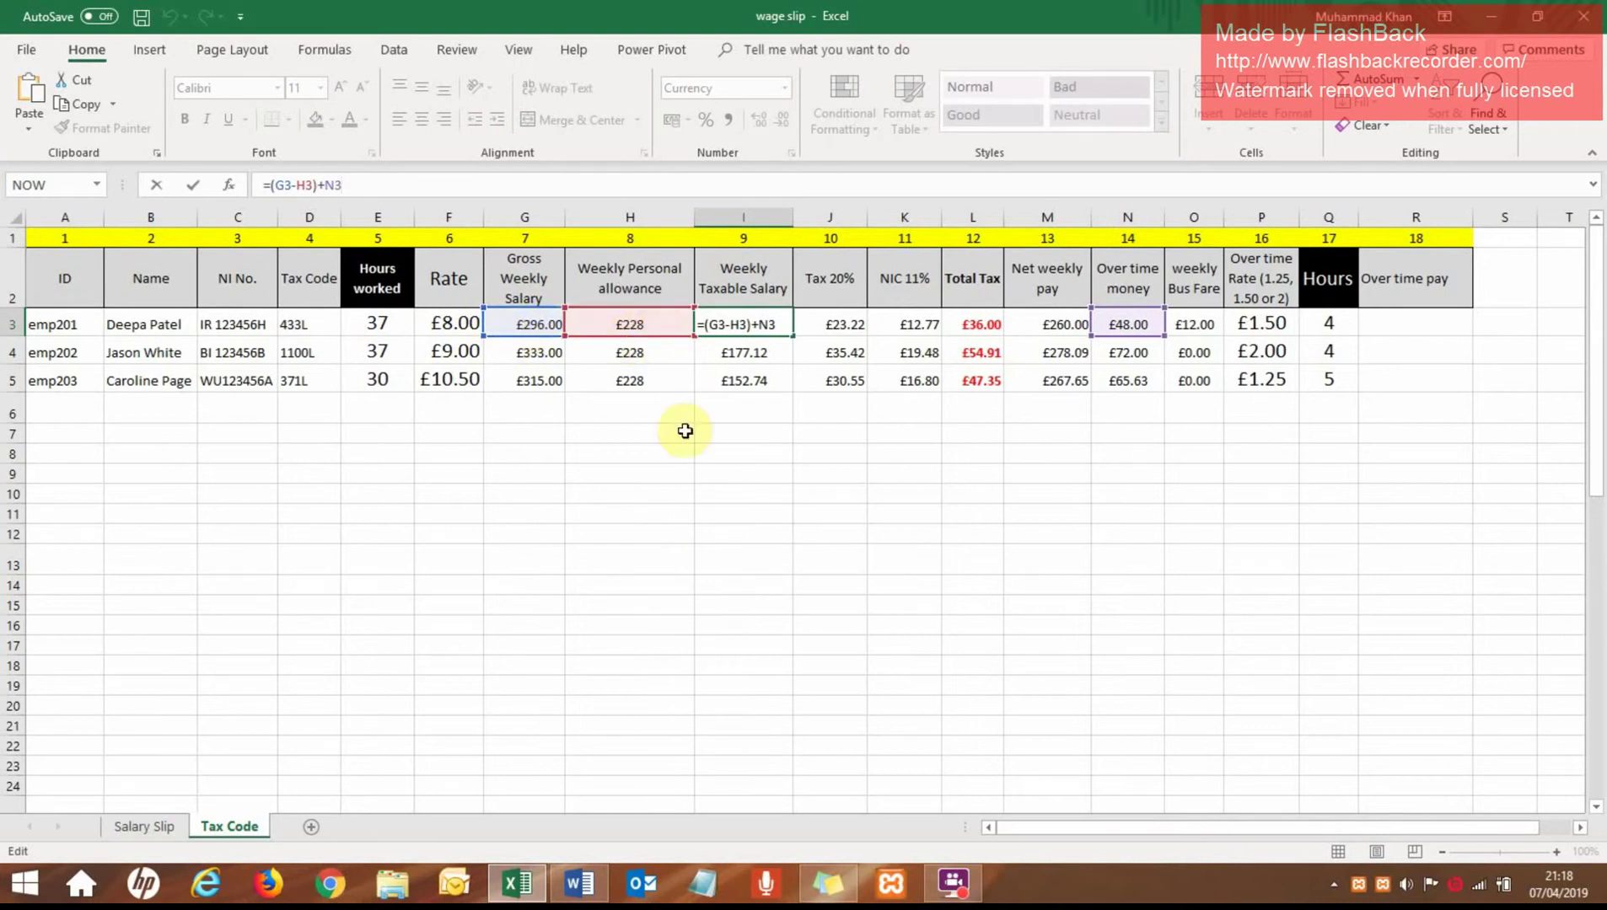
pyautogui.click(733, 434)
pyautogui.click(744, 327)
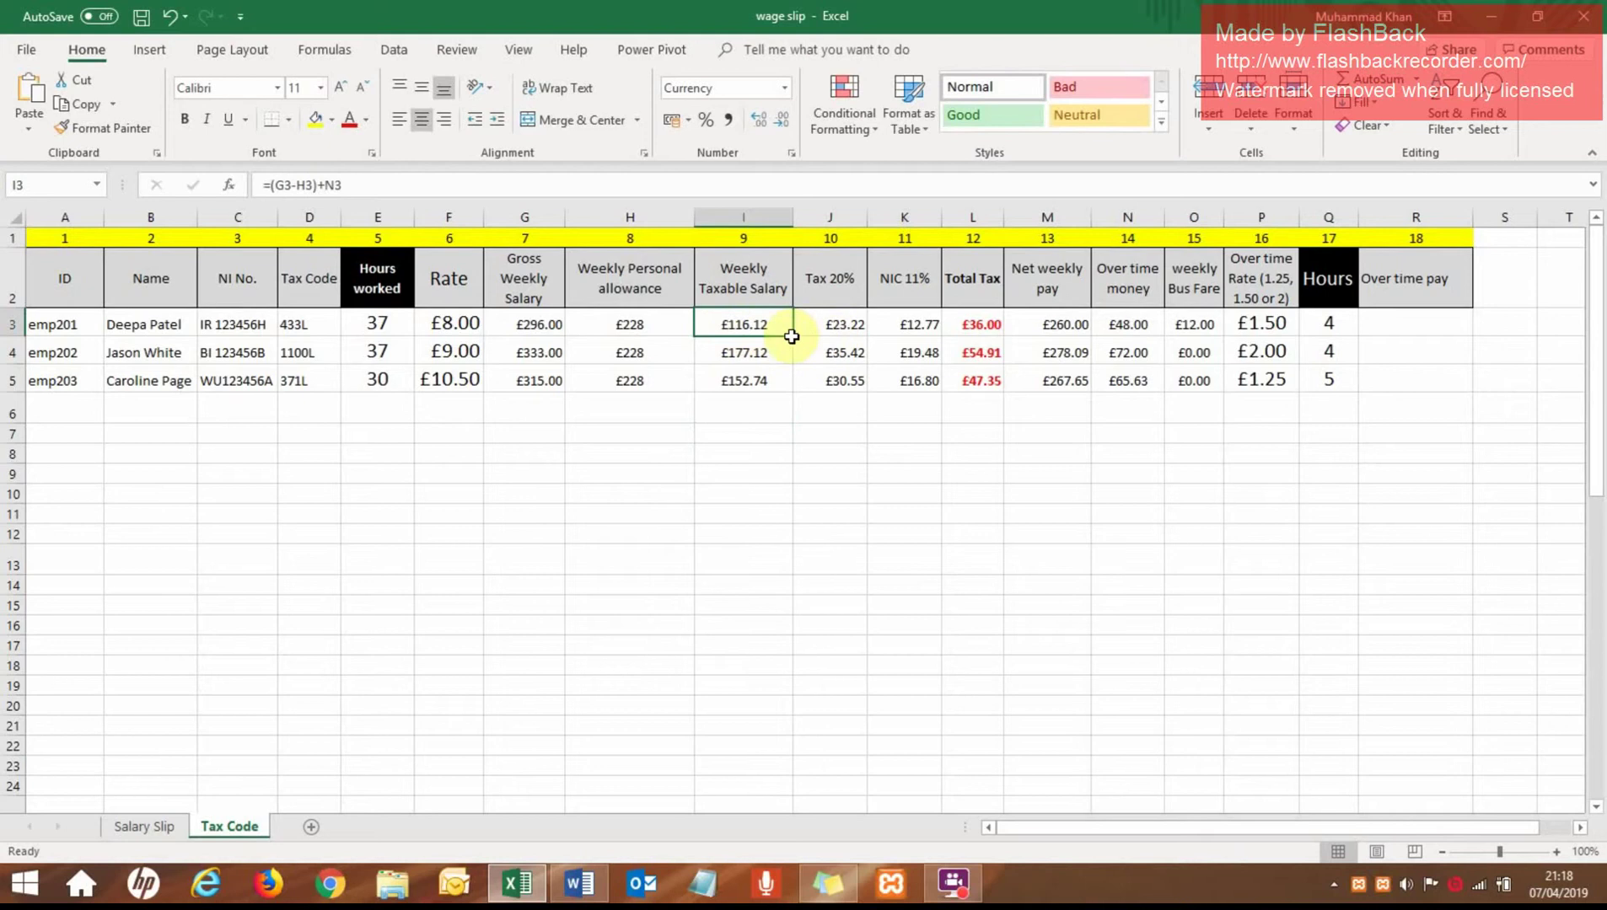
pyautogui.click(840, 325)
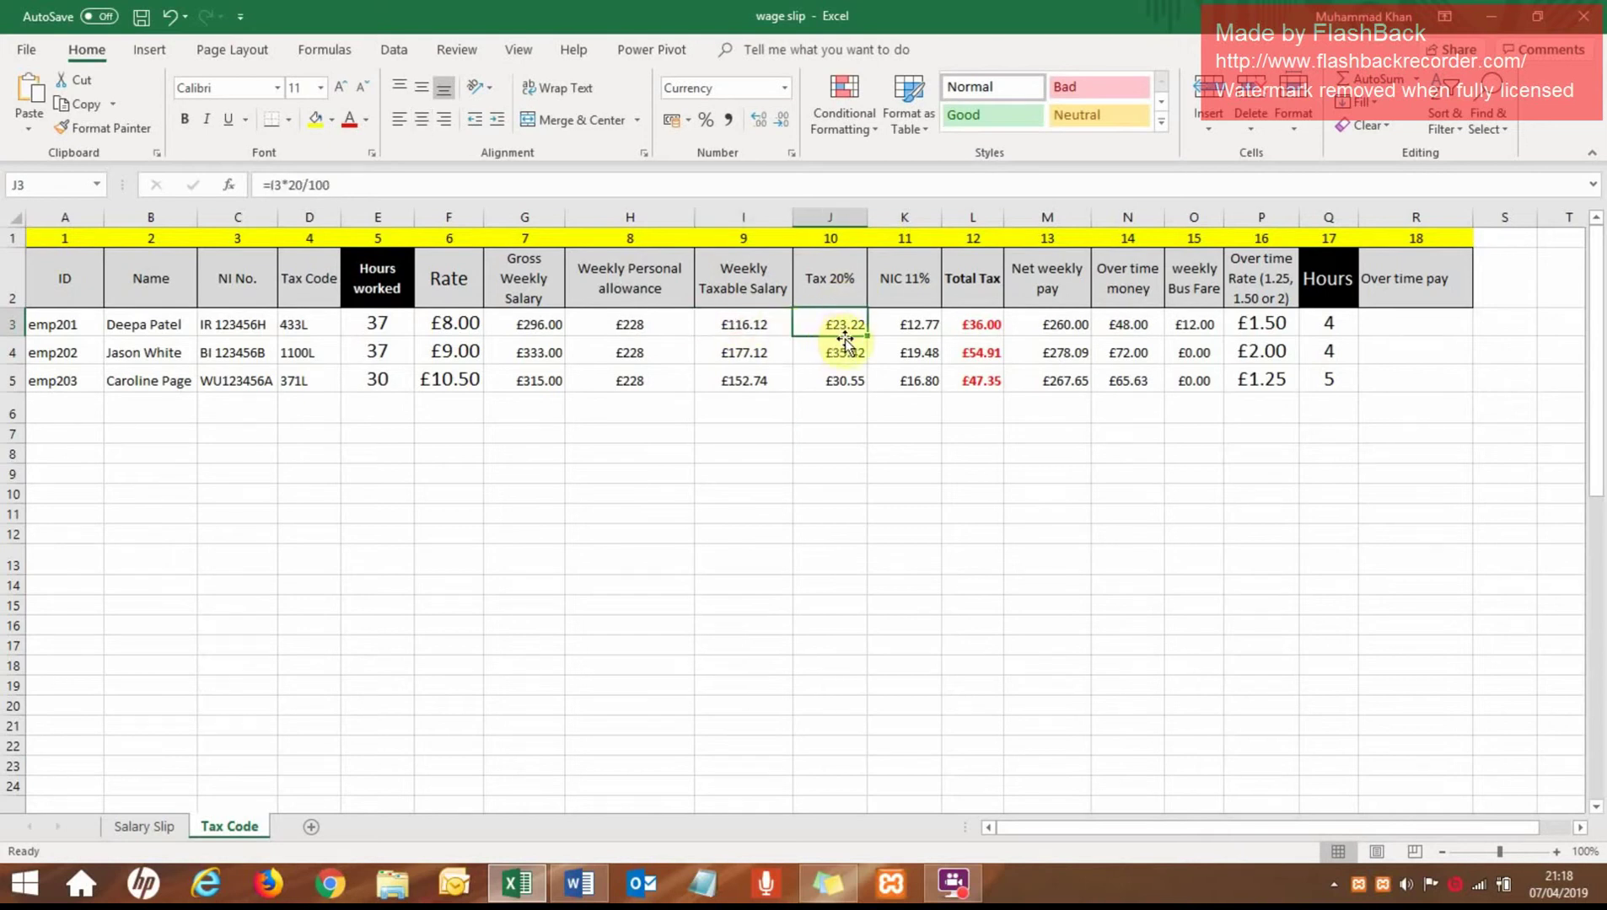
pyautogui.click(894, 331)
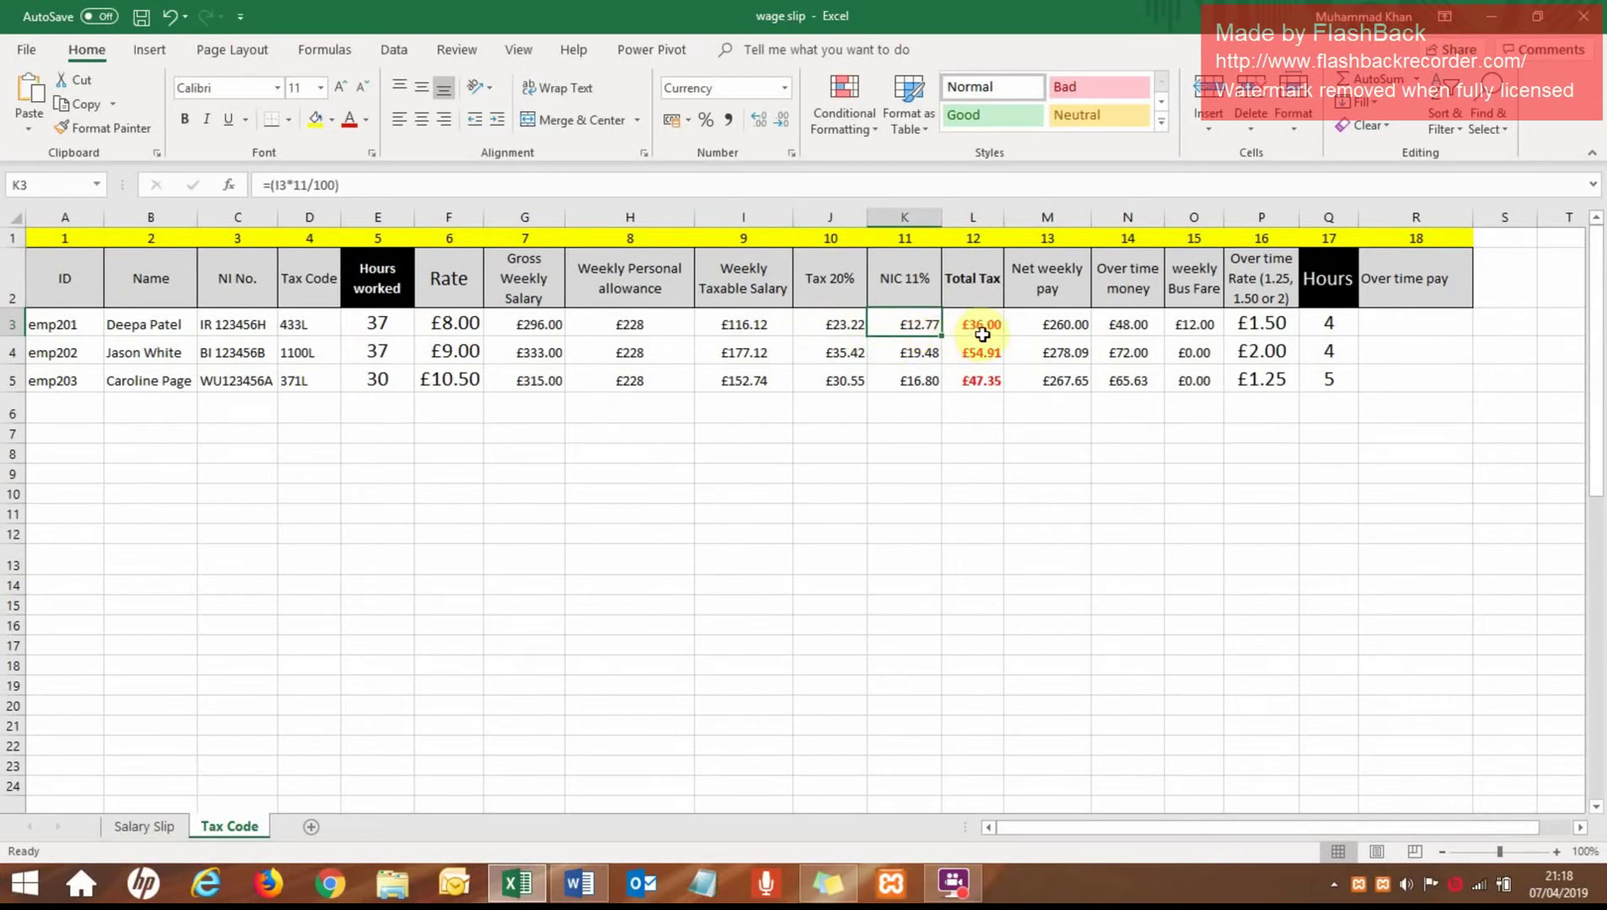
pyautogui.click(736, 334)
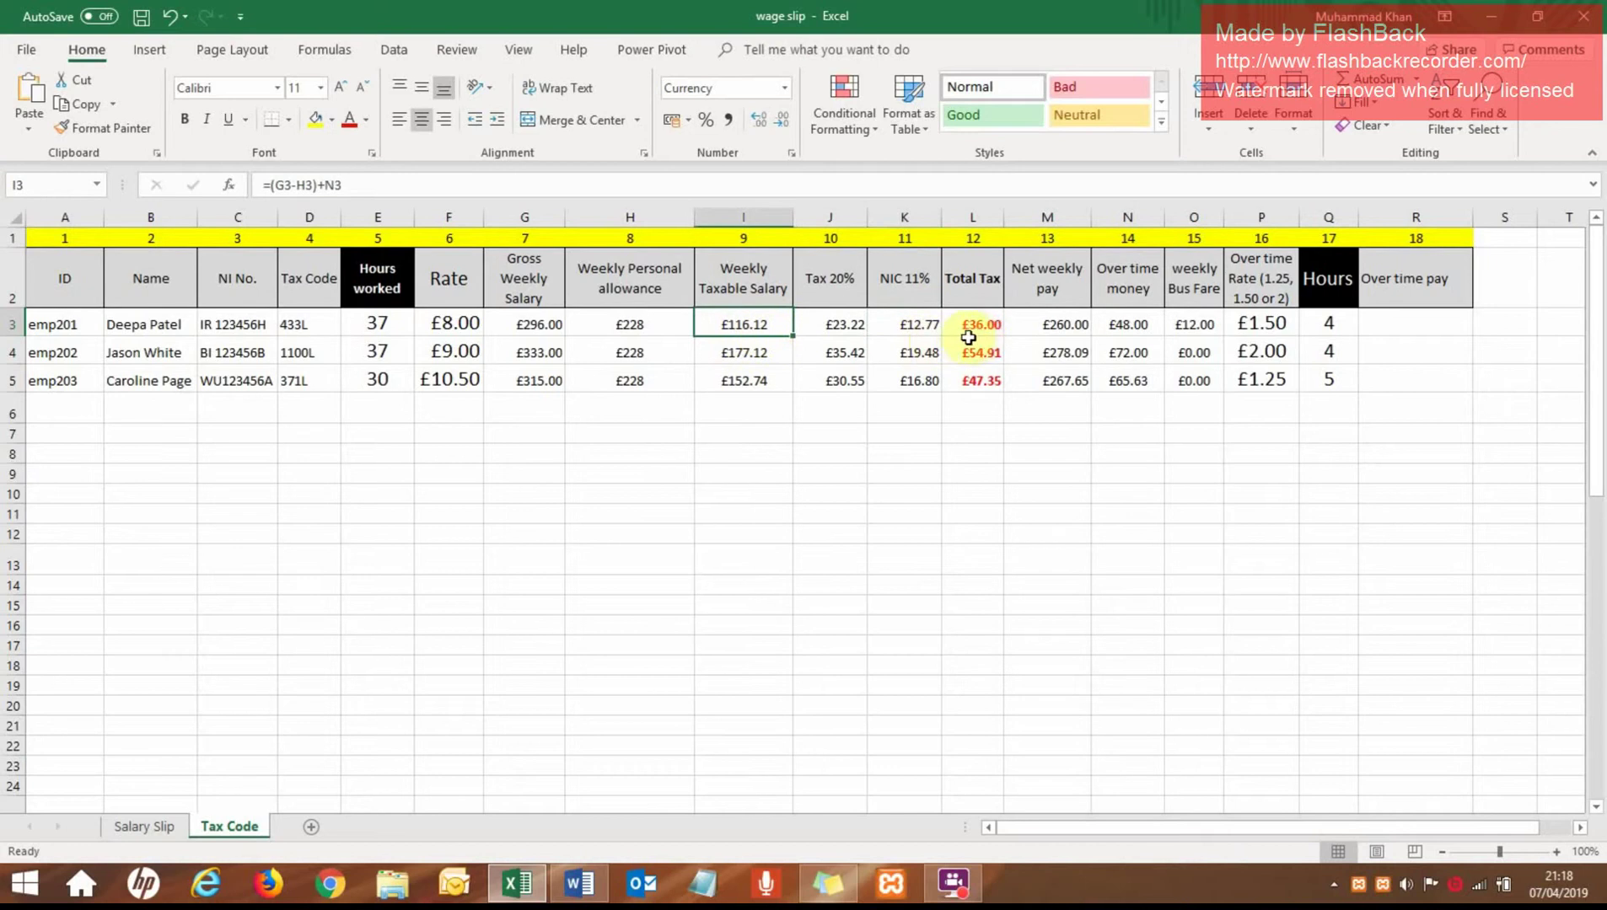
# Examine which cells the Net weekly pay formula in M3 refers to
pyautogui.click(1049, 332)
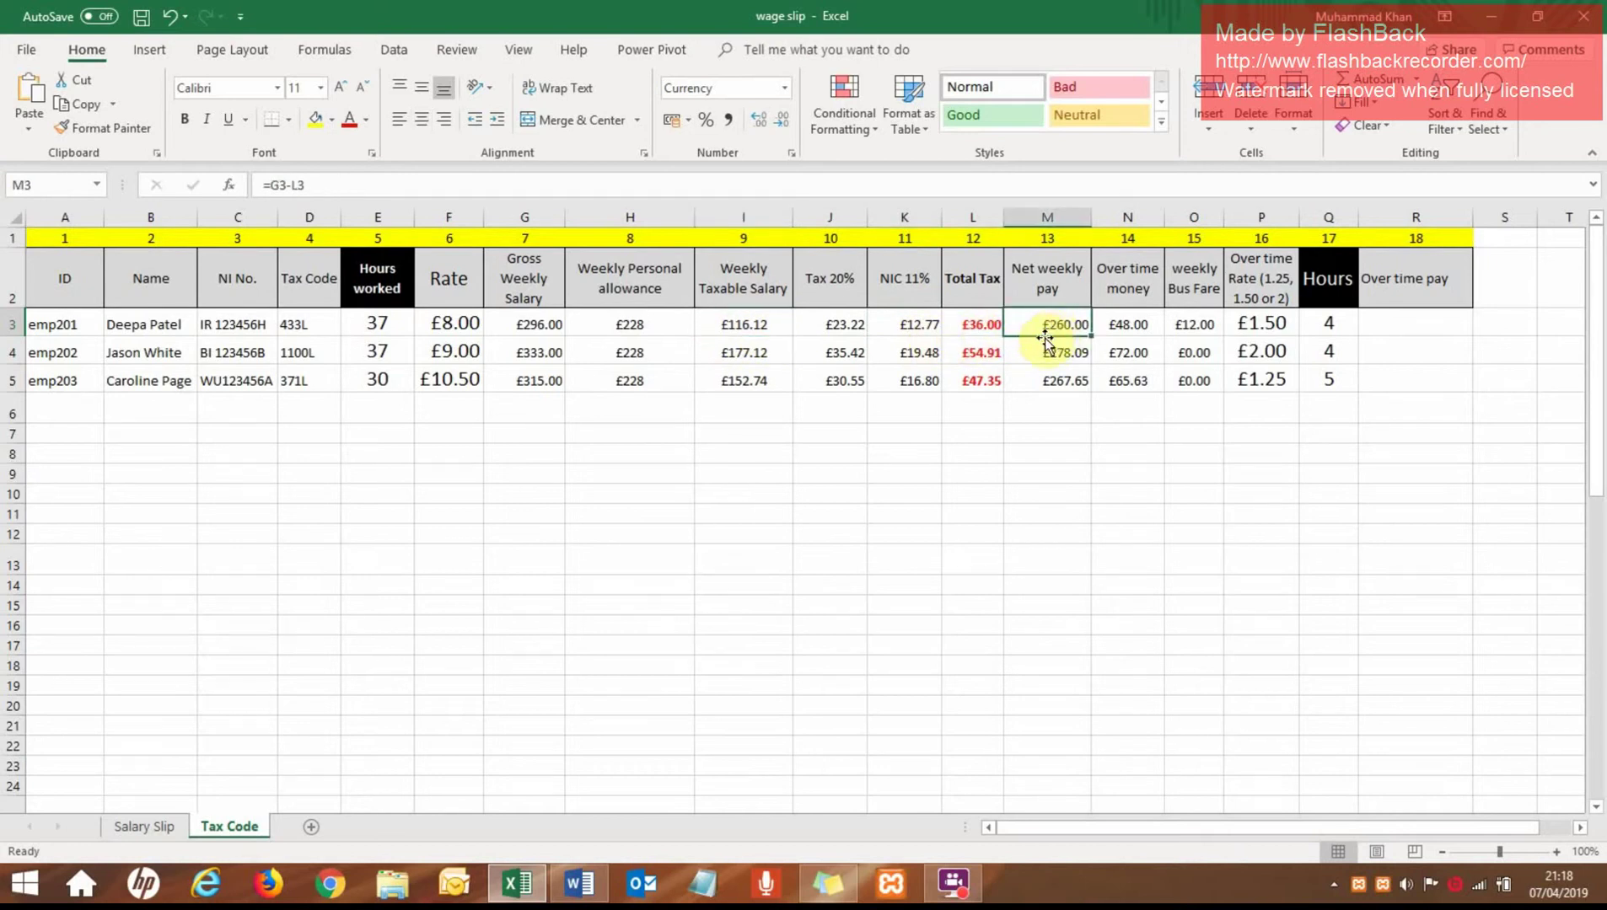
pyautogui.click(999, 183)
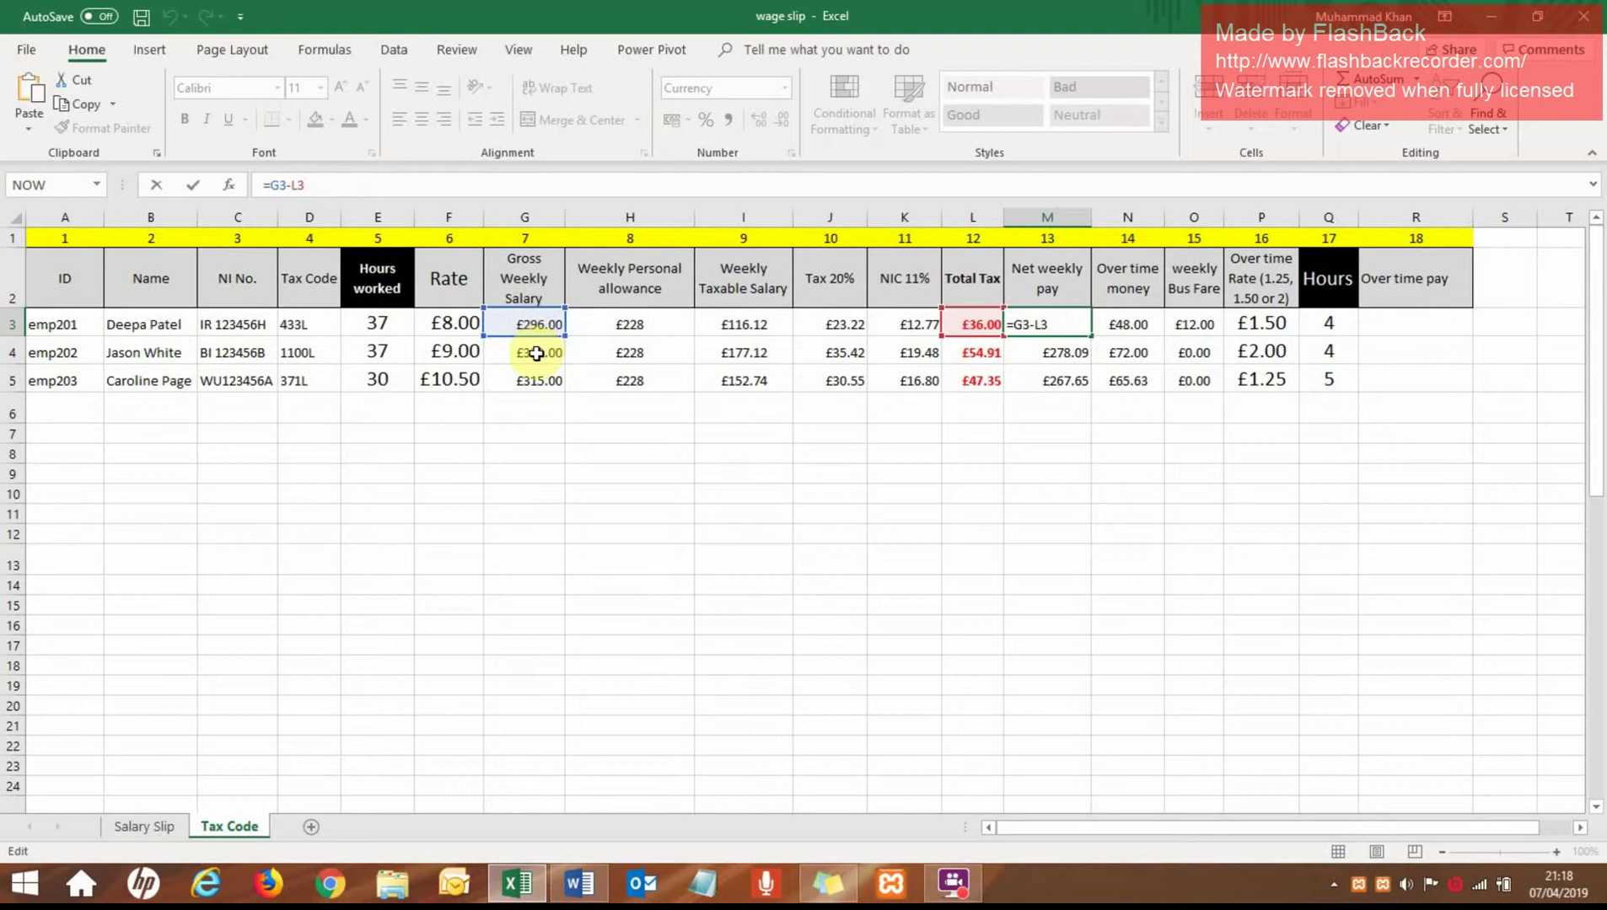
pyautogui.click(1012, 427)
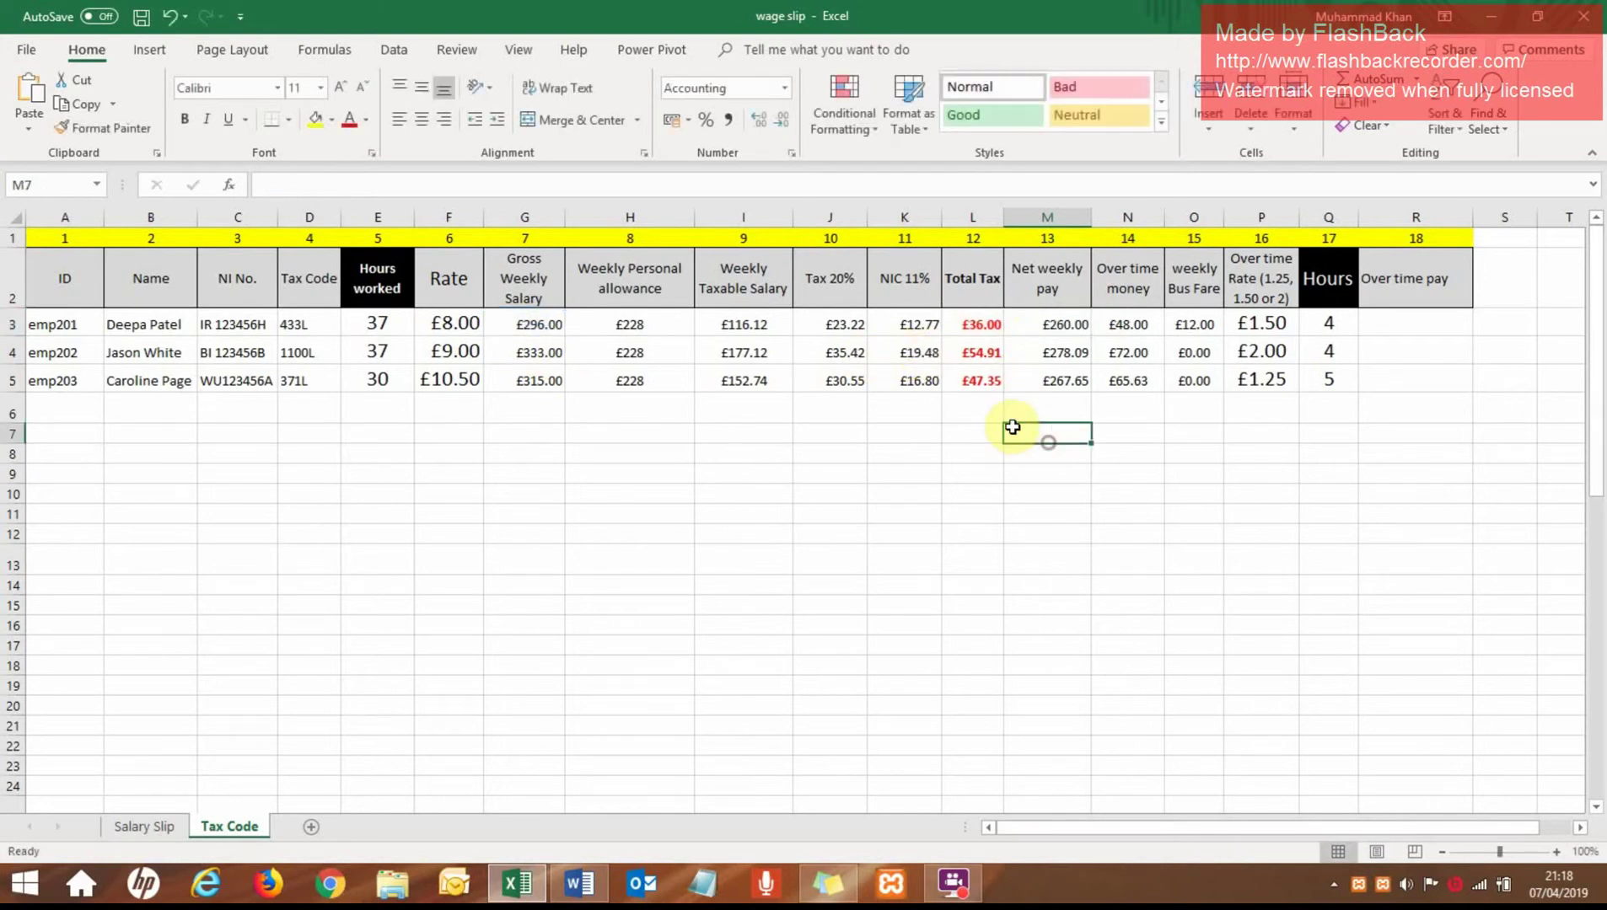
pyautogui.click(1045, 323)
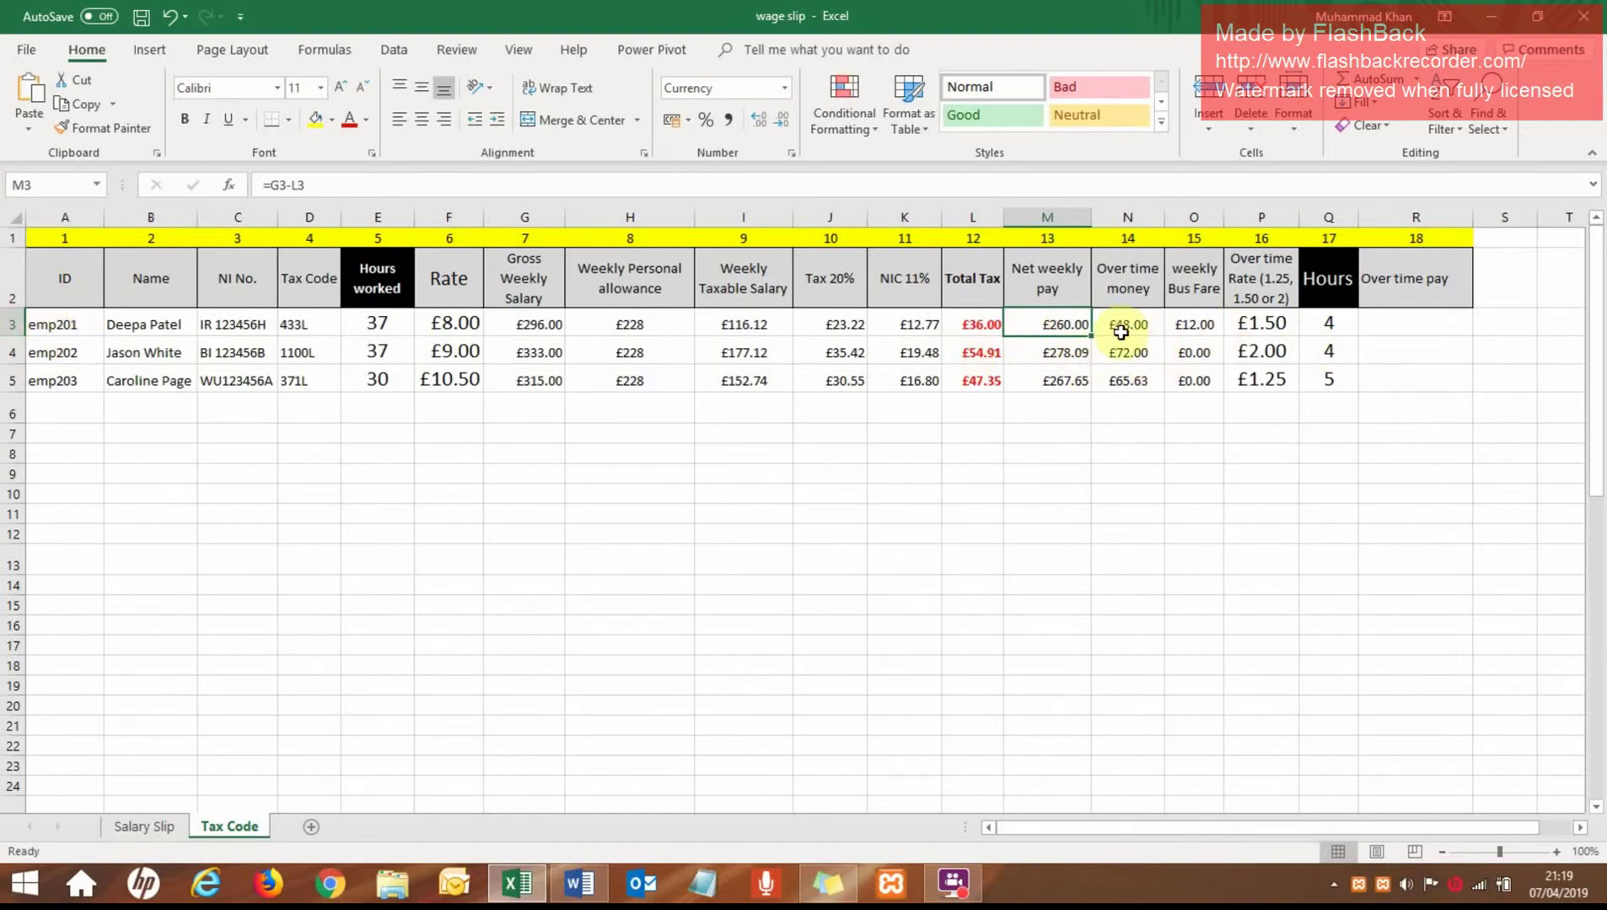
pyautogui.click(622, 187)
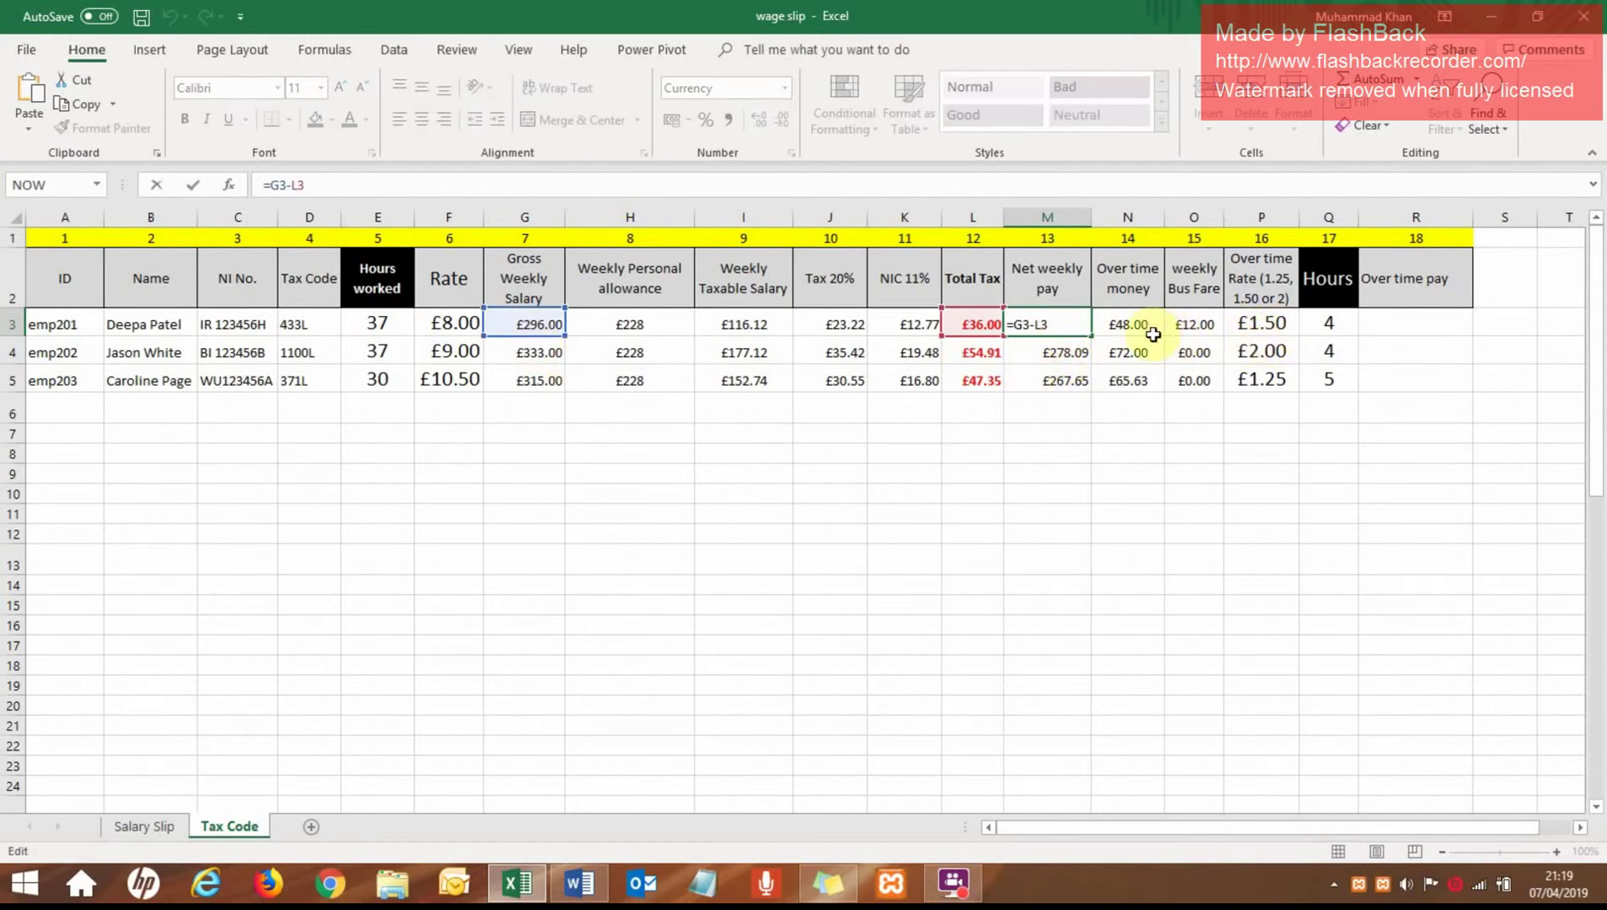
# Examine the Over time money formula in N3 and the weekly Bus Fare entry in O3
pyautogui.click(1128, 325)
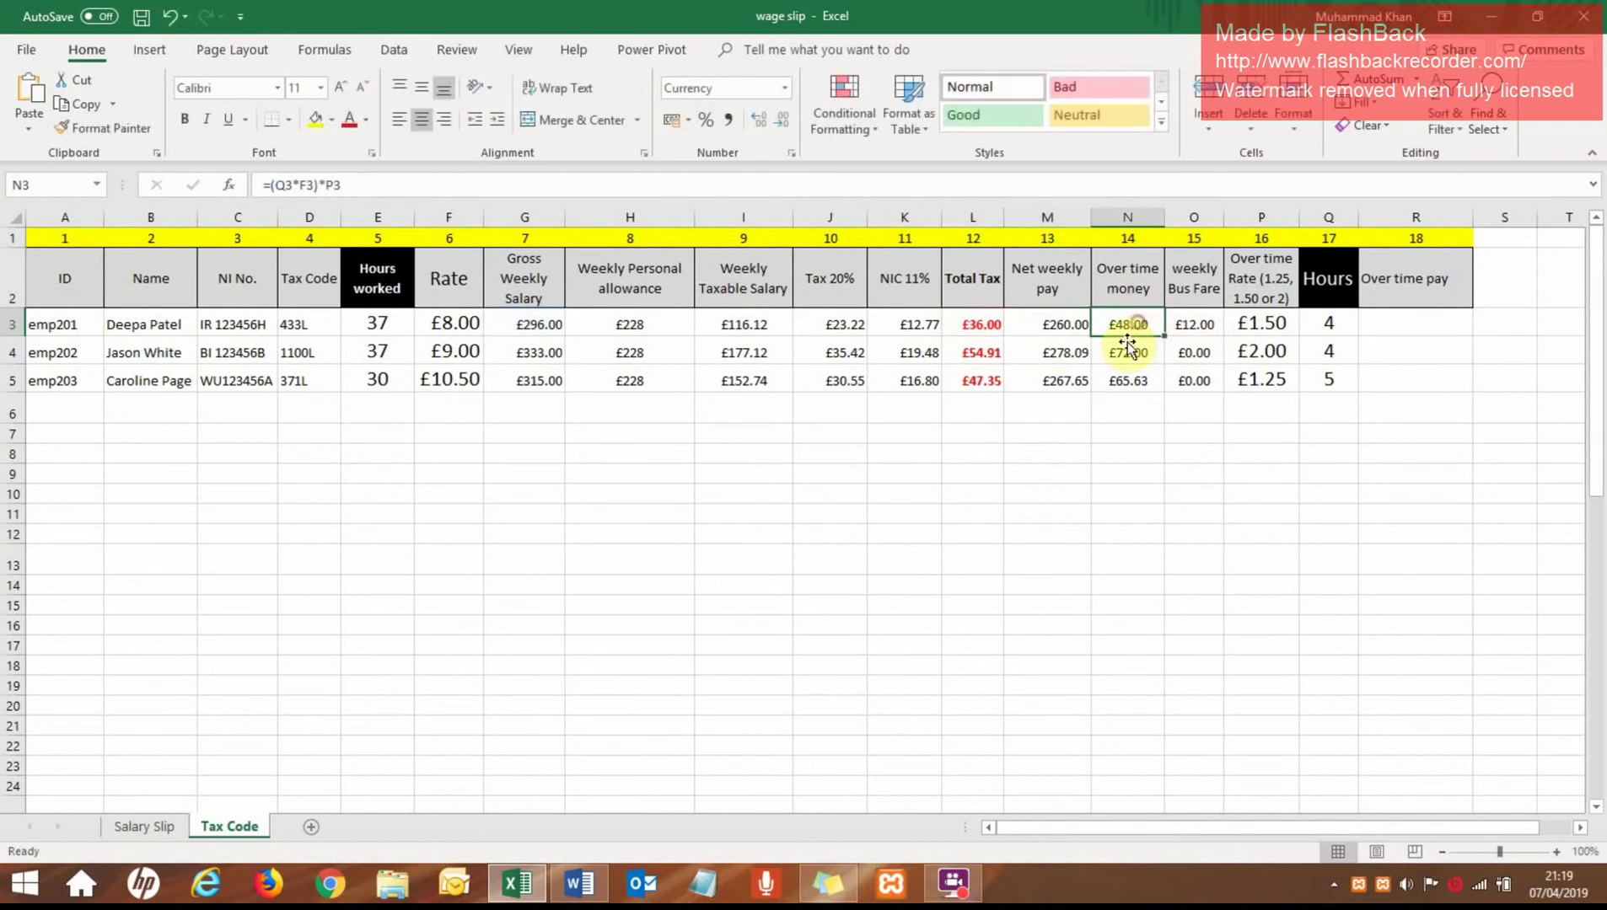
pyautogui.click(764, 182)
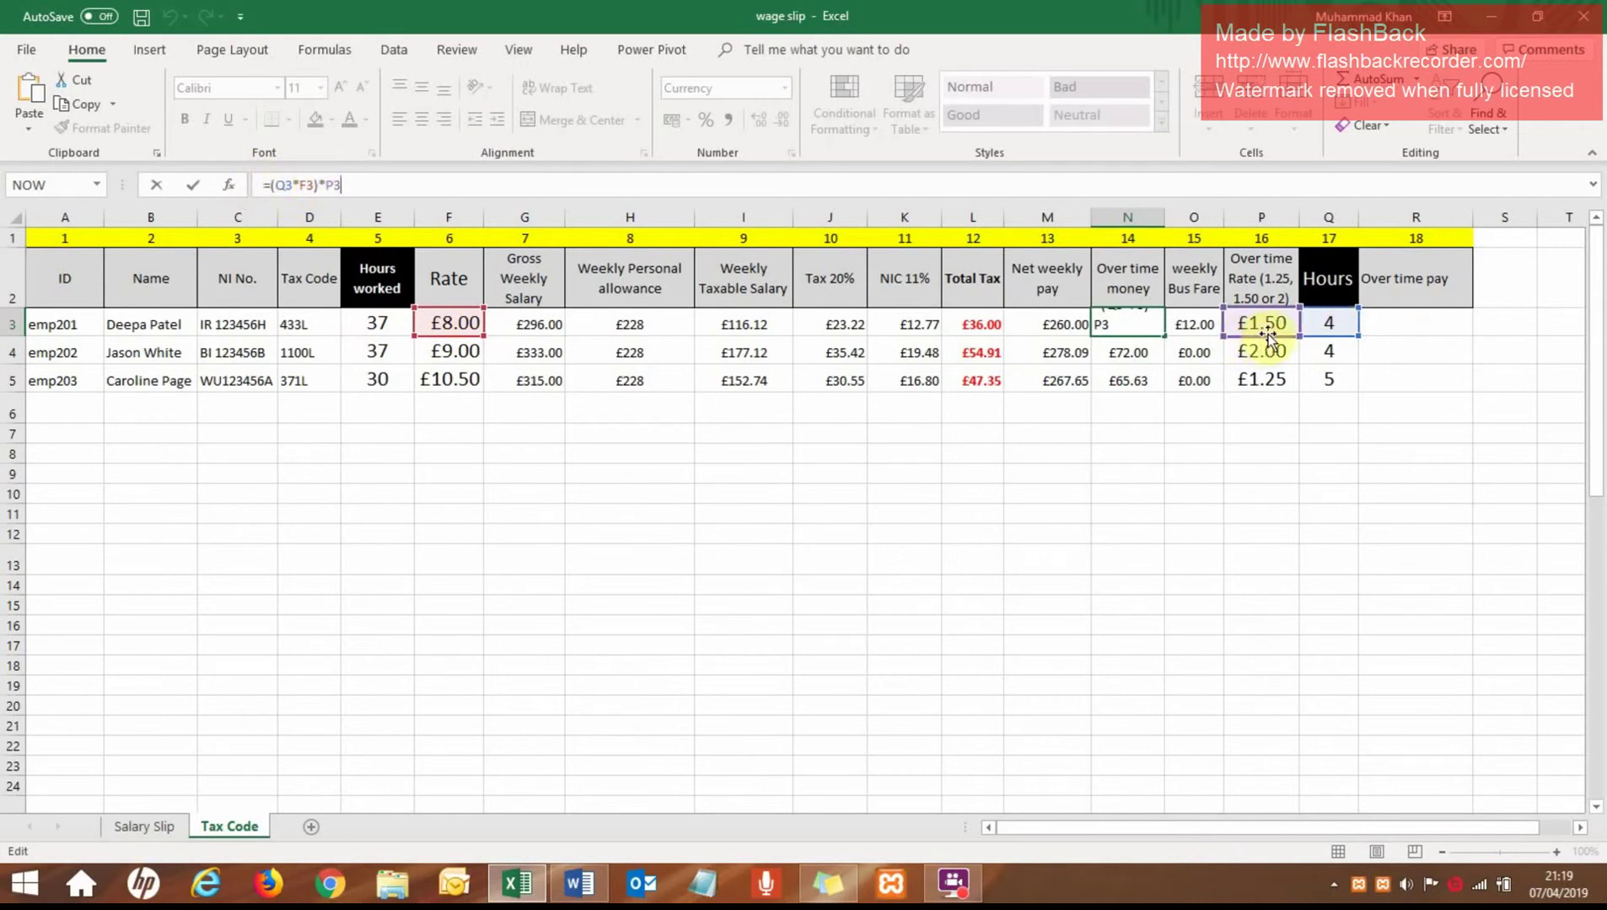
pyautogui.click(1261, 473)
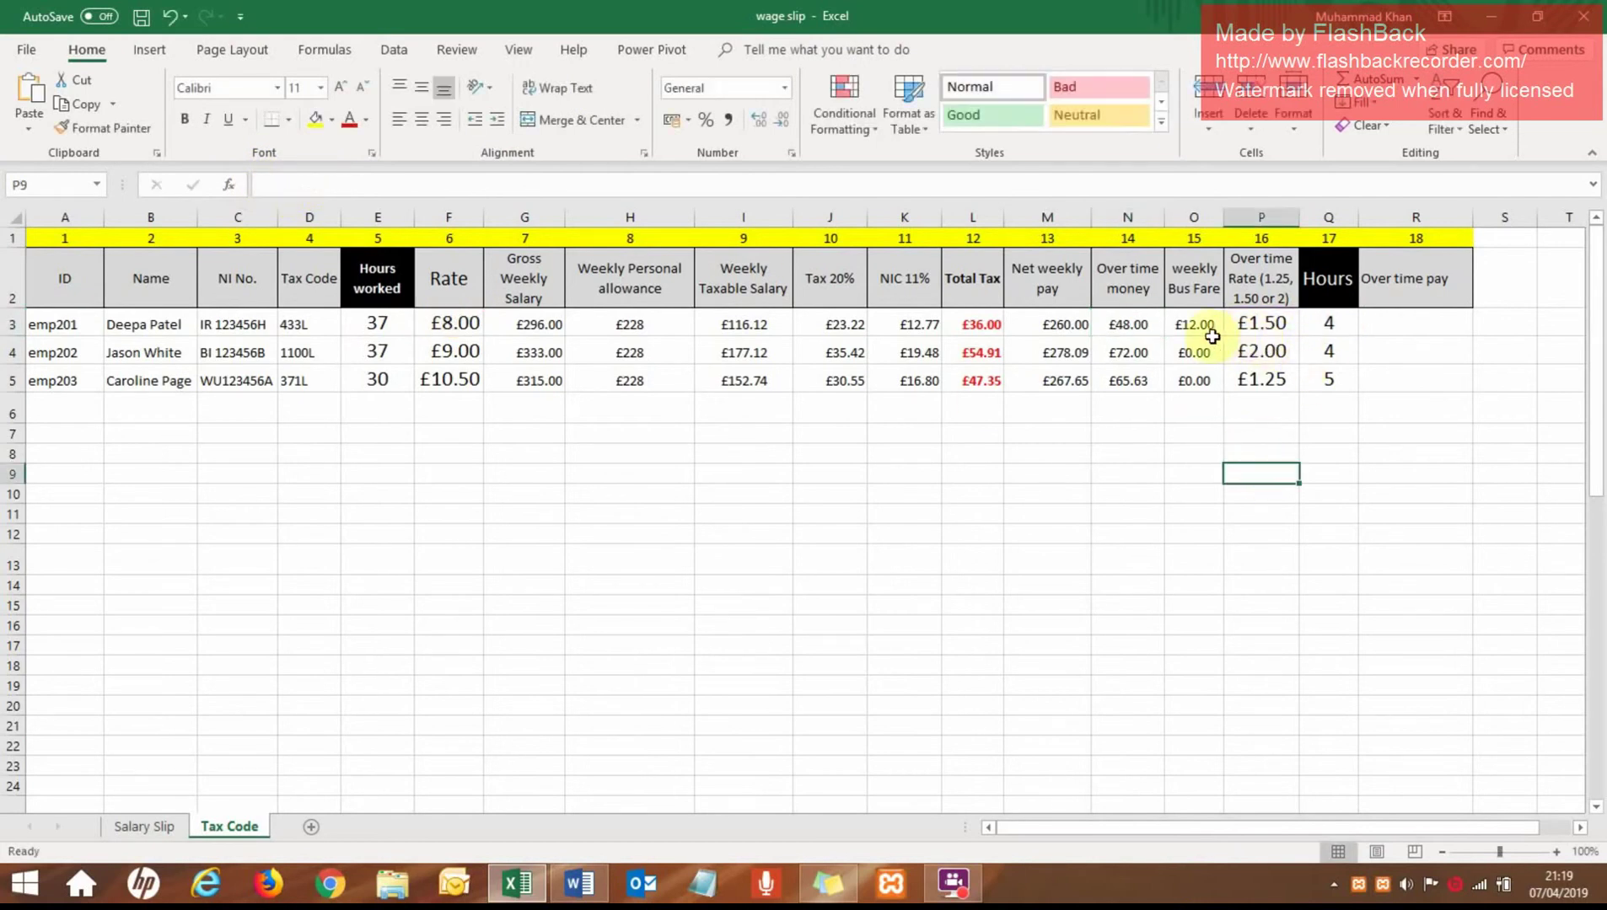
pyautogui.click(1131, 327)
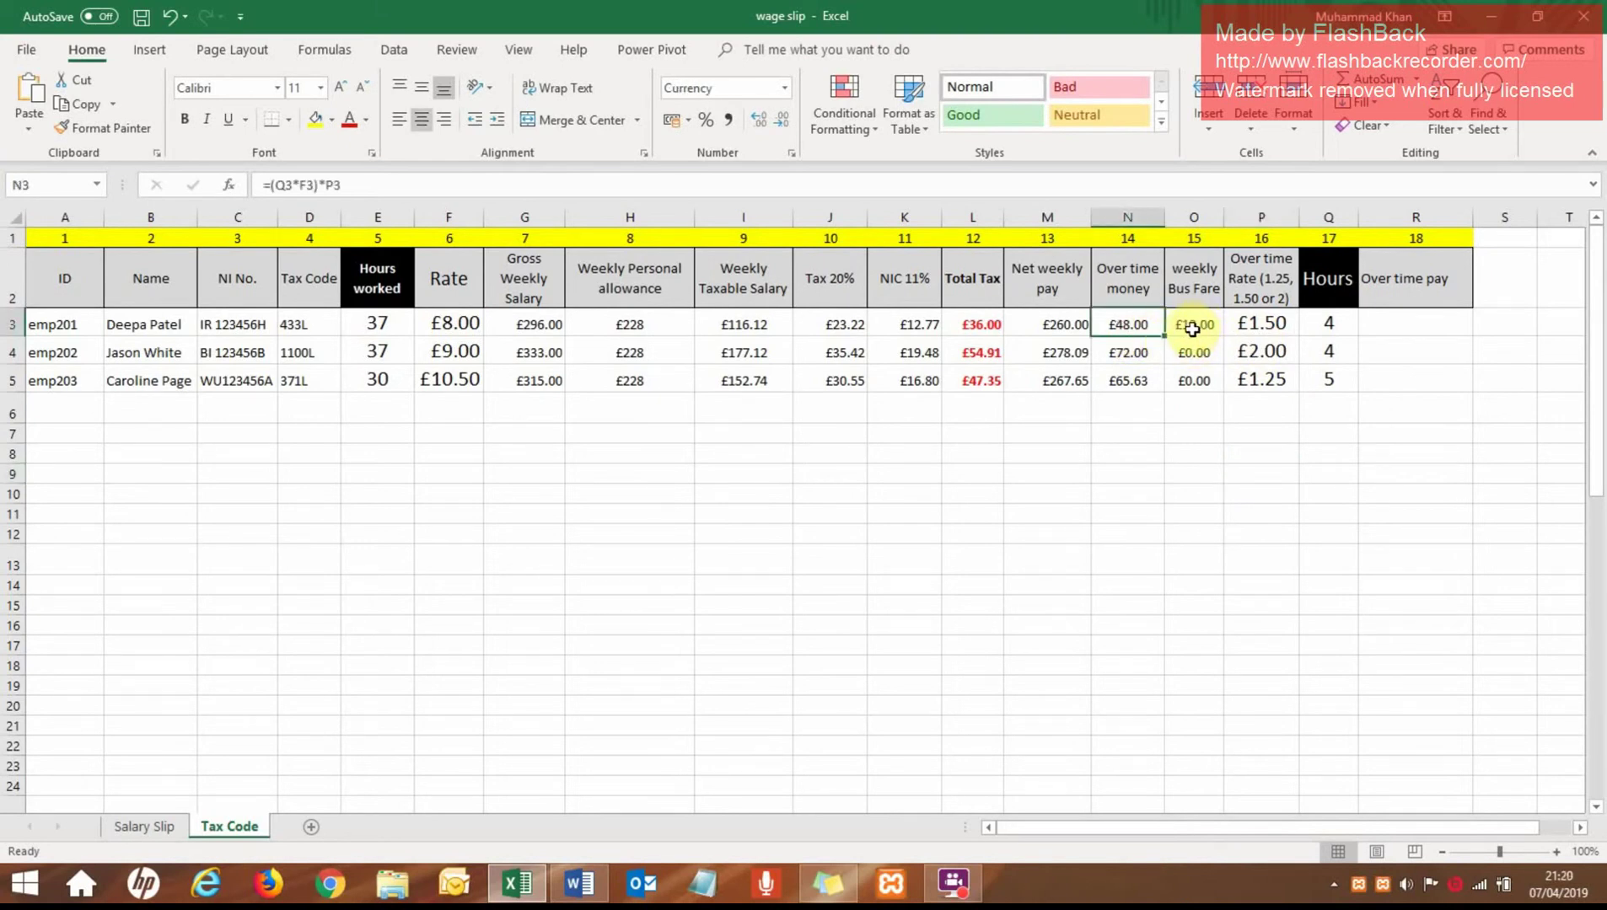
pyautogui.click(1191, 328)
pyautogui.write('=12')
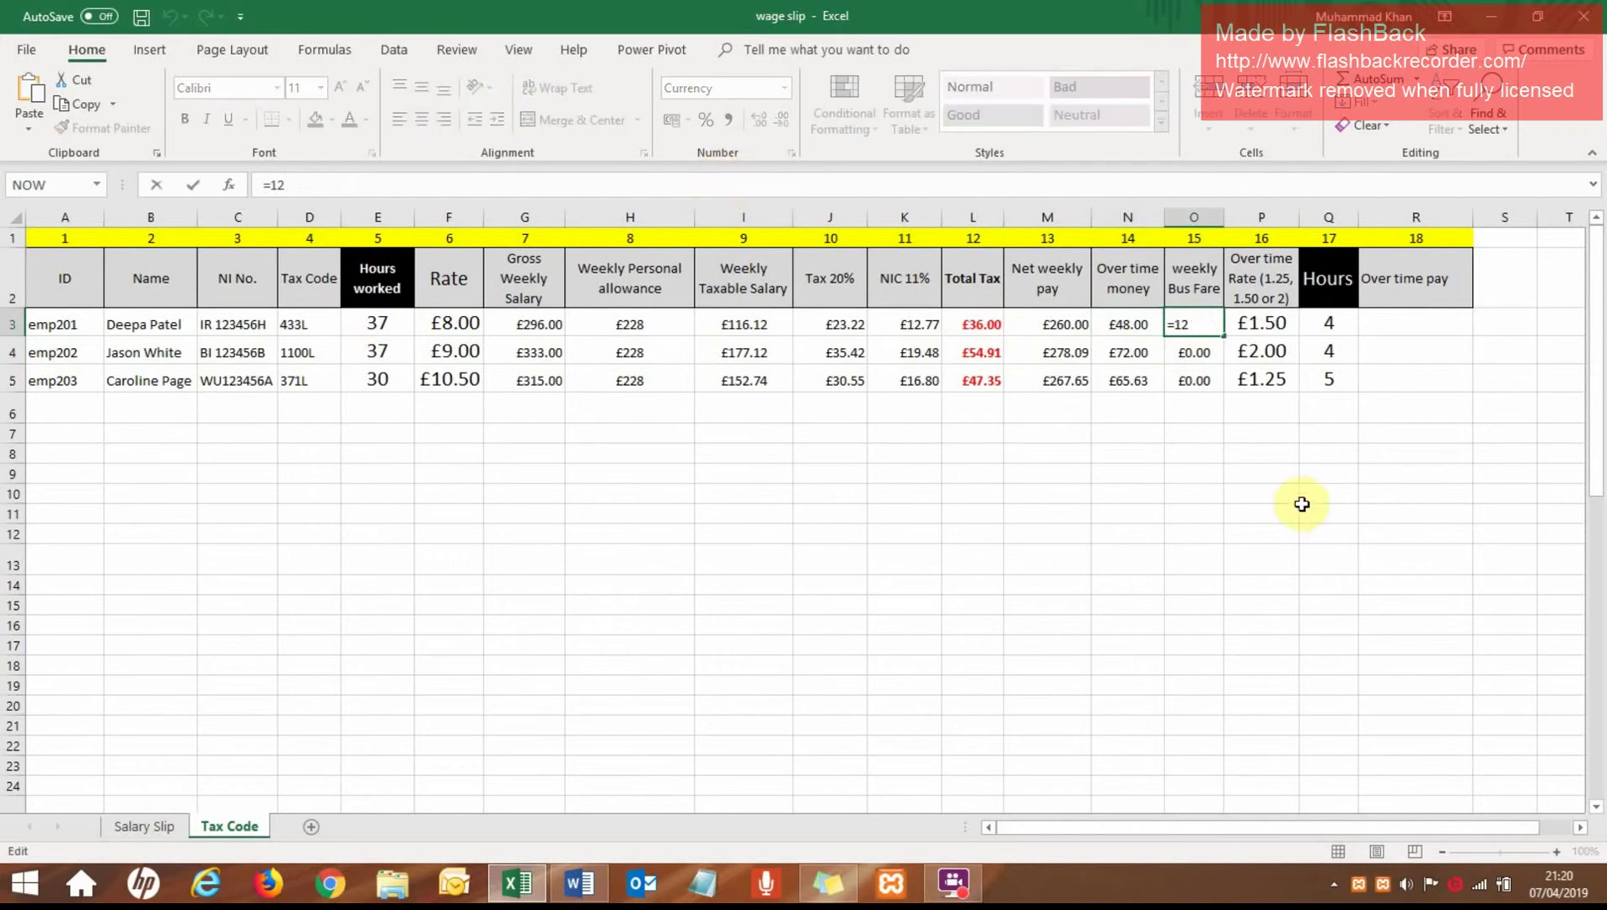
pyautogui.click(1301, 505)
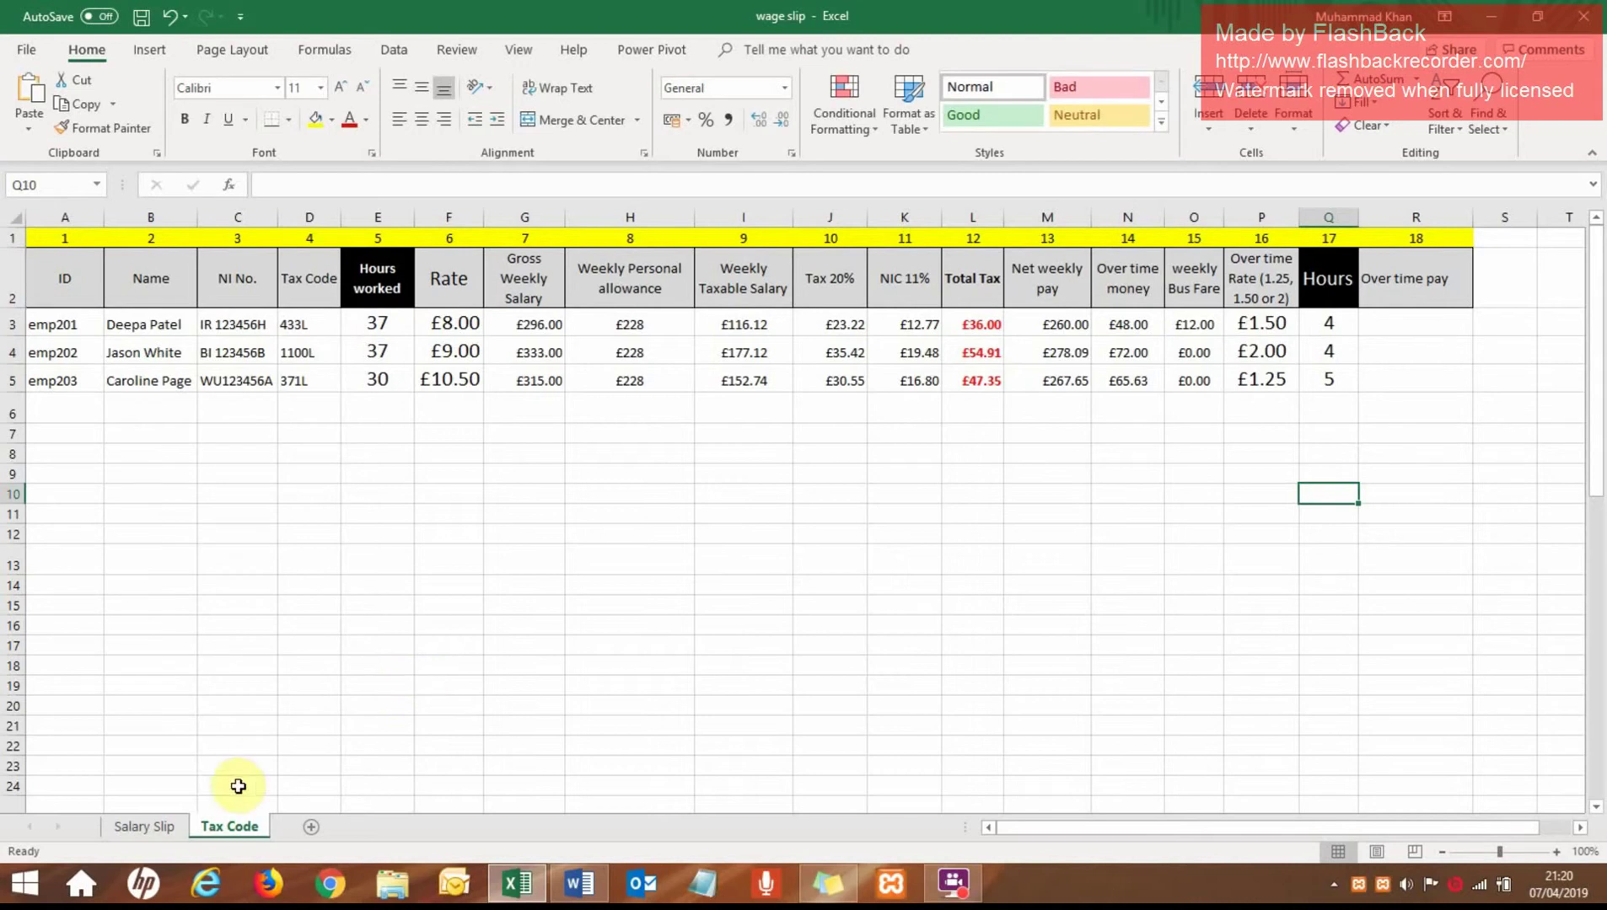
# Set the data validation of the ID cell C2 on the Salary Slip sheet to allow a List
pyautogui.click(147, 829)
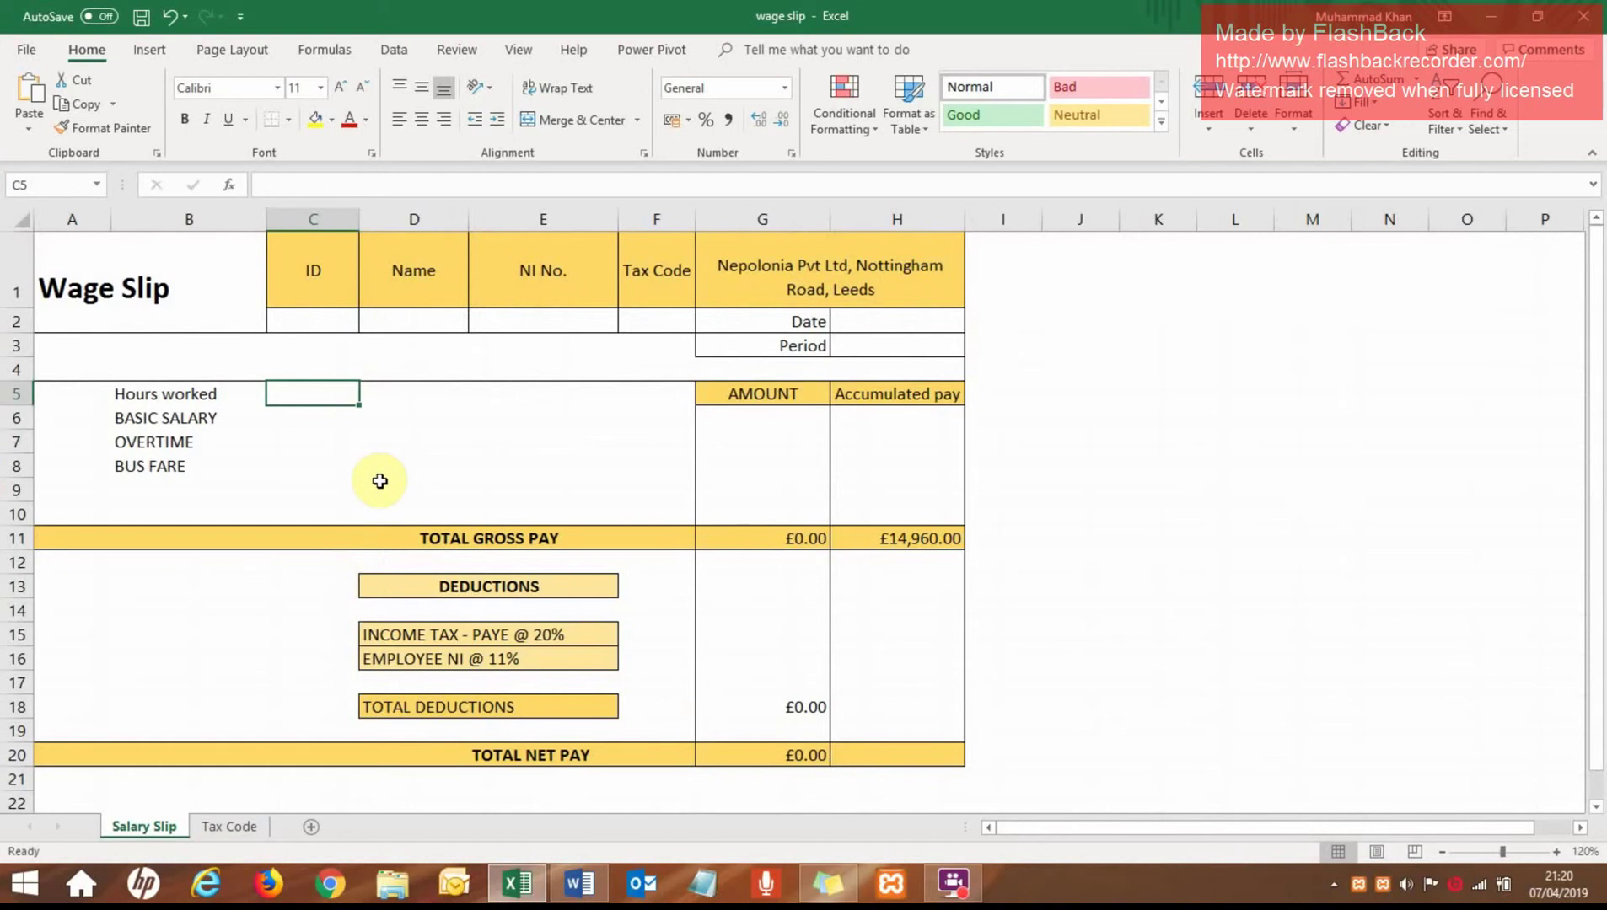
pyautogui.click(327, 325)
pyautogui.click(393, 51)
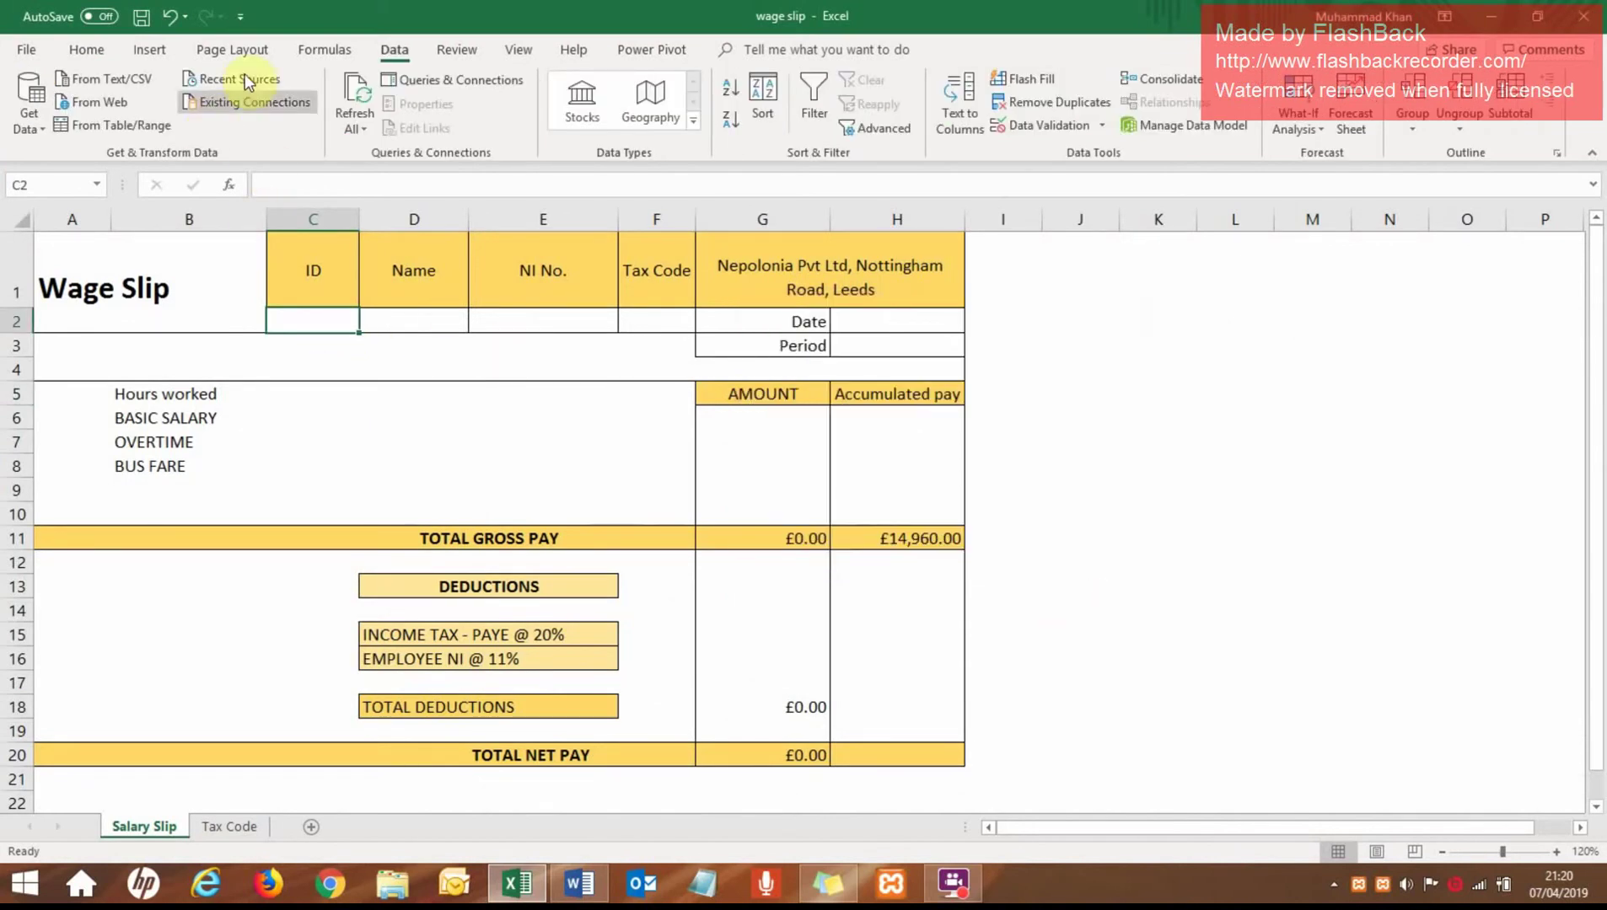
pyautogui.click(1102, 127)
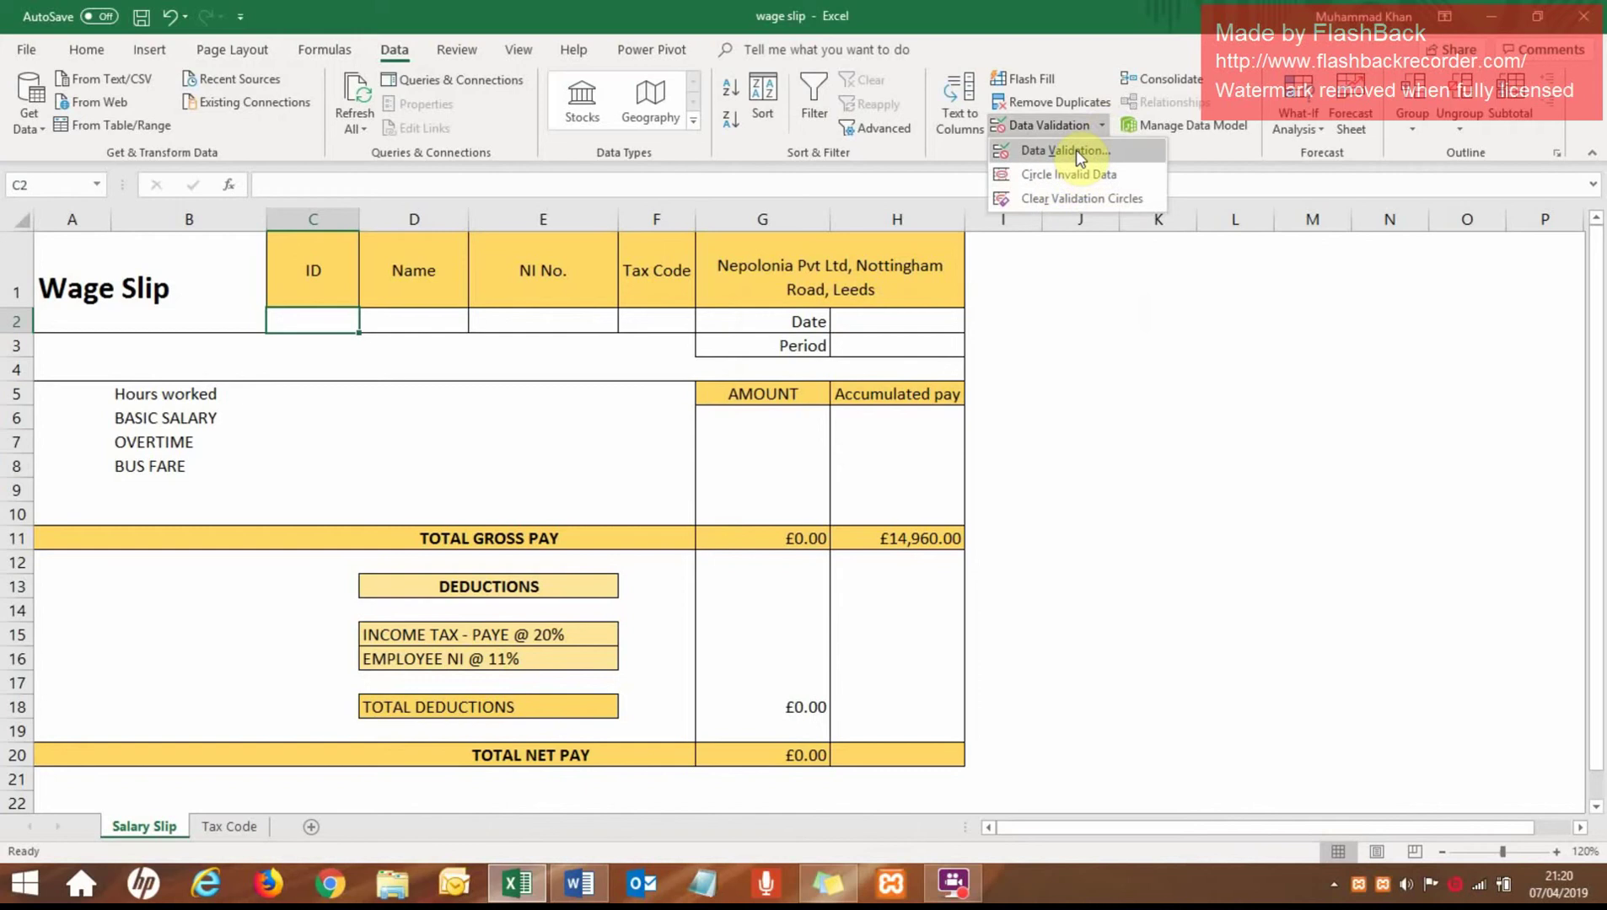
pyautogui.click(1075, 149)
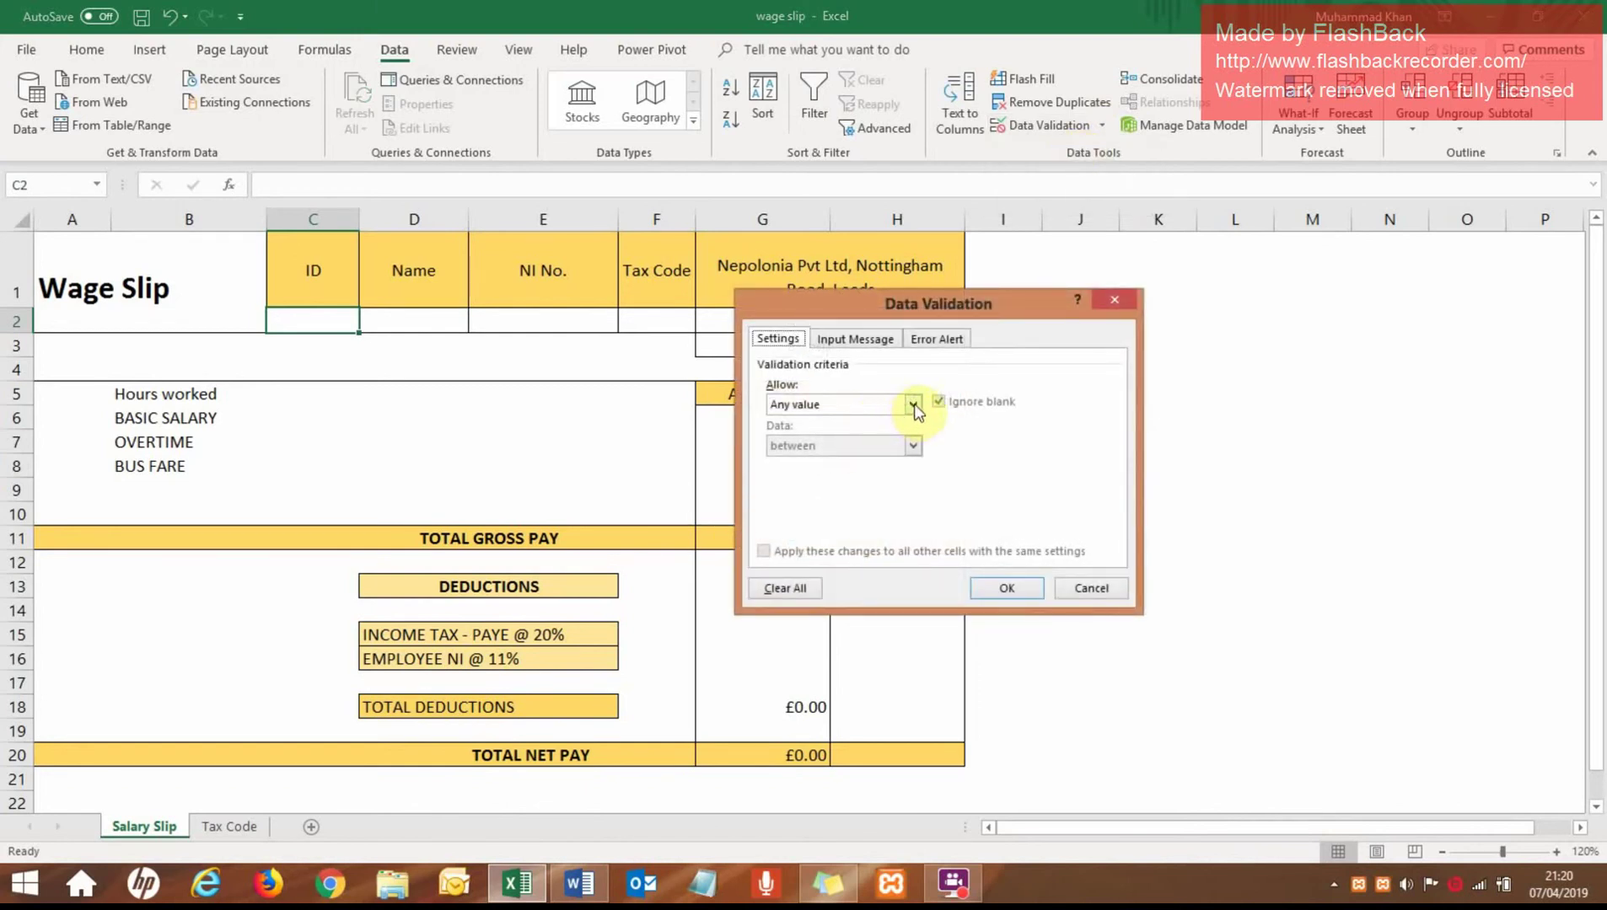
pyautogui.click(911, 405)
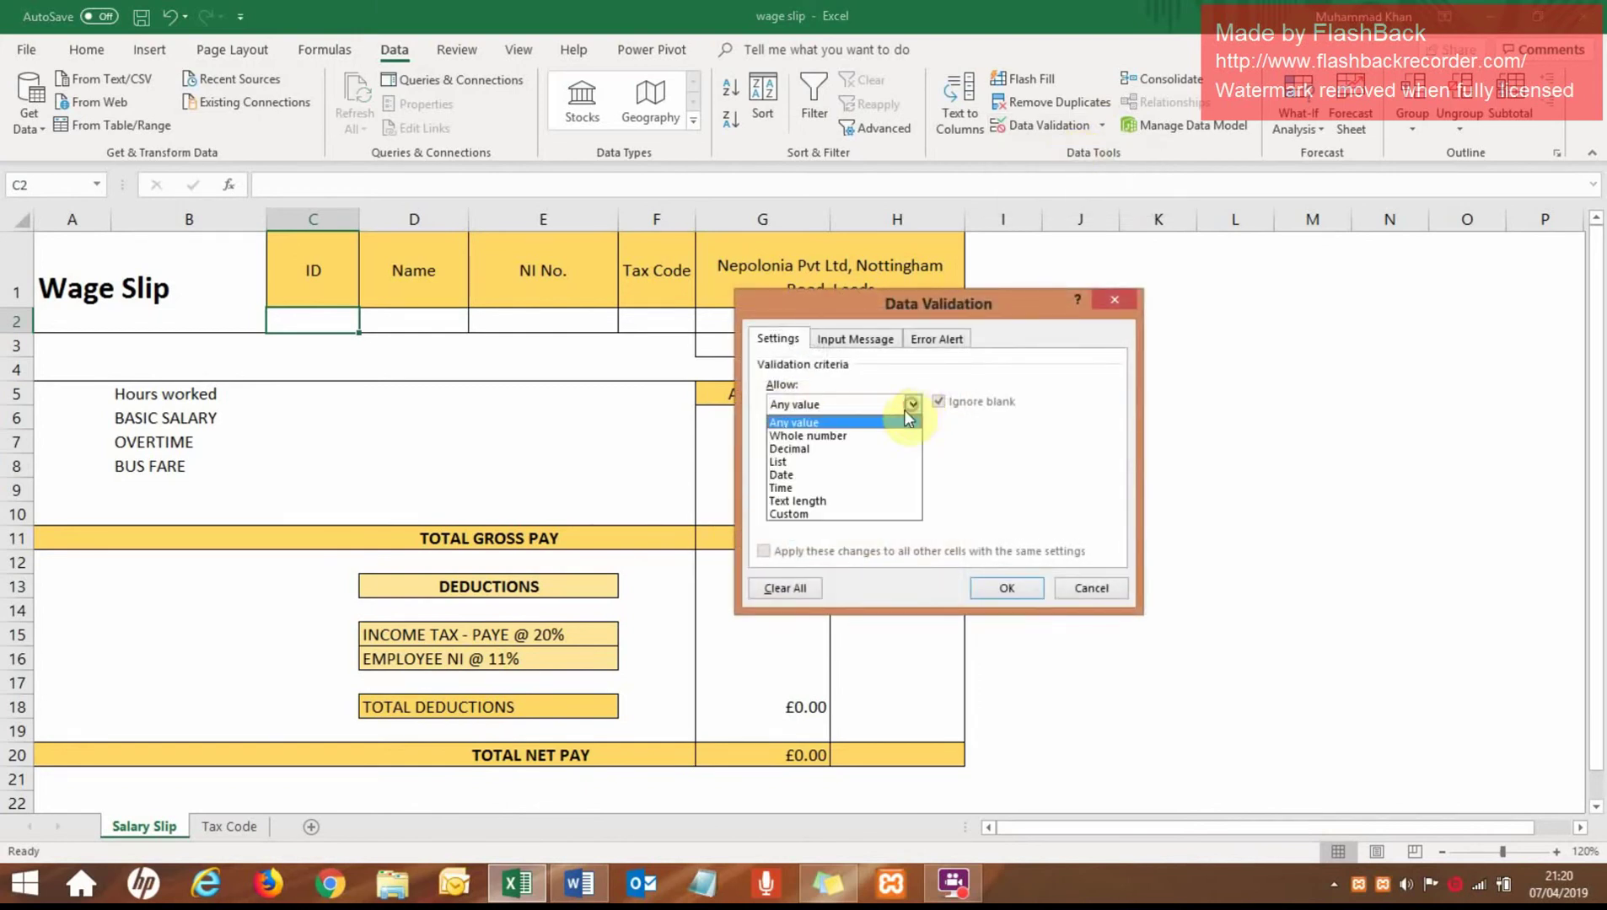
pyautogui.click(801, 463)
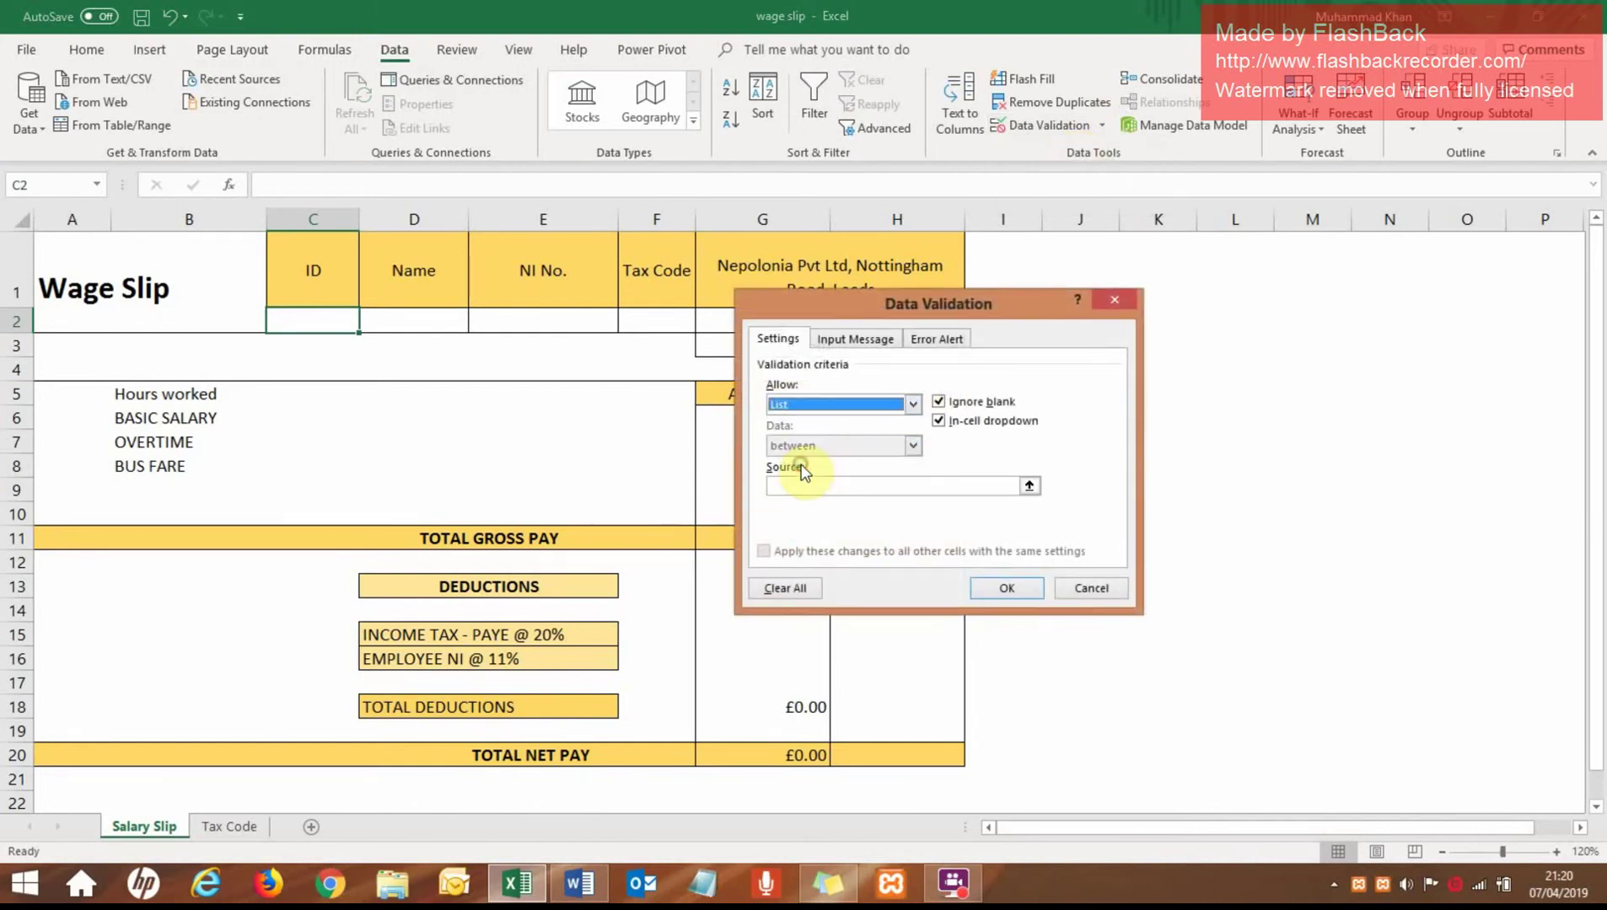
# Use the employee IDs in A3:A5 of the Tax Code sheet as the validation list's source and apply it
pyautogui.click(861, 488)
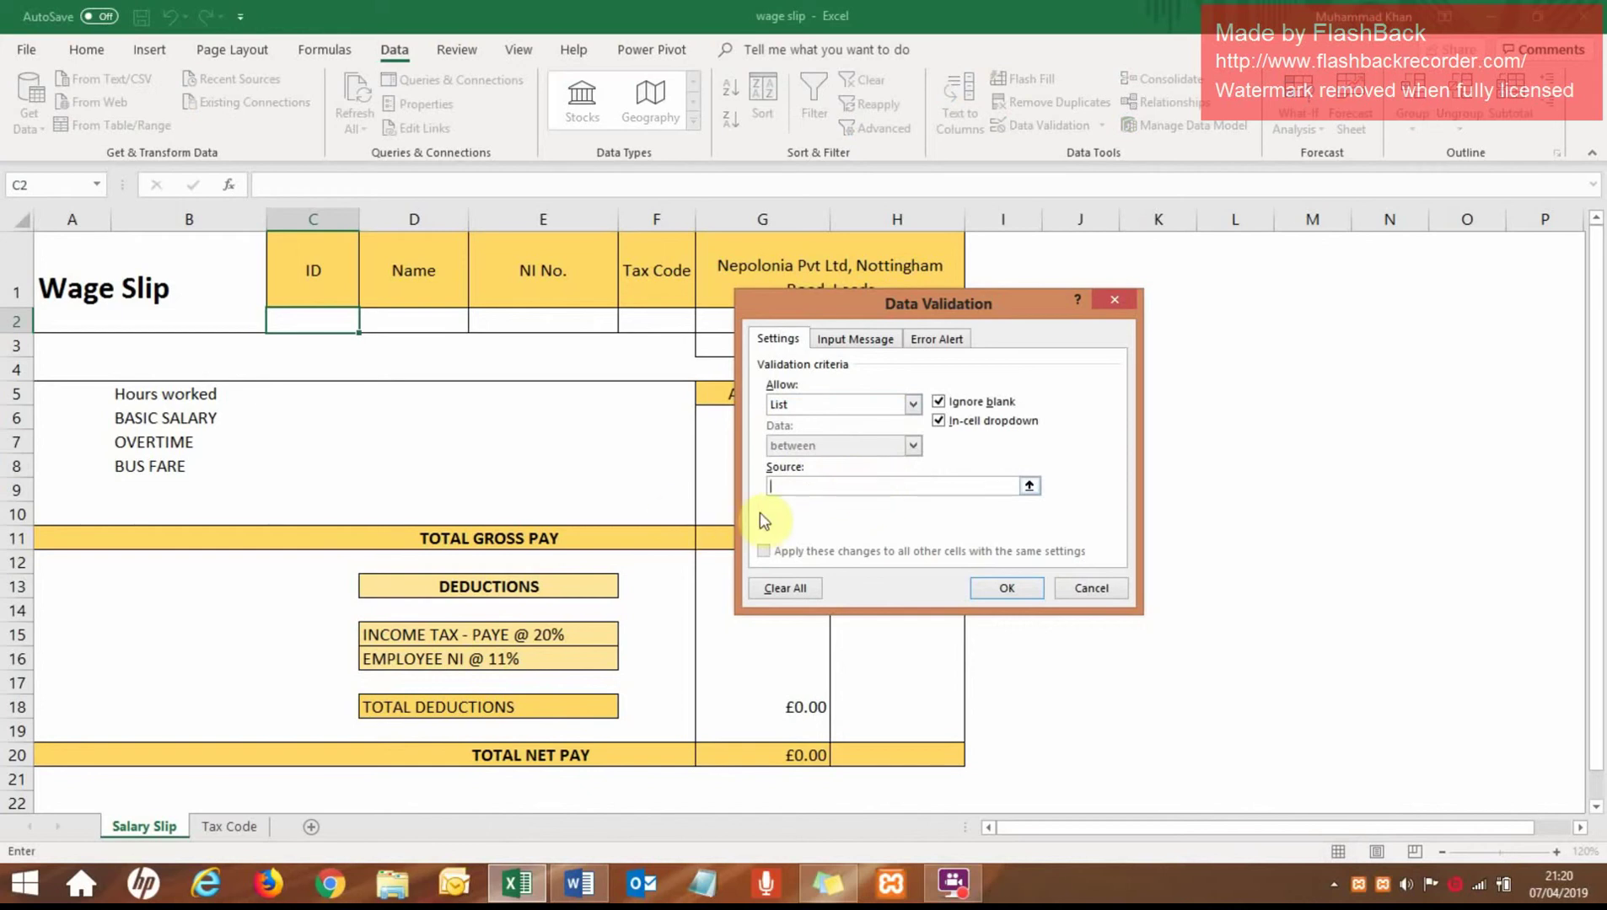
pyautogui.click(229, 827)
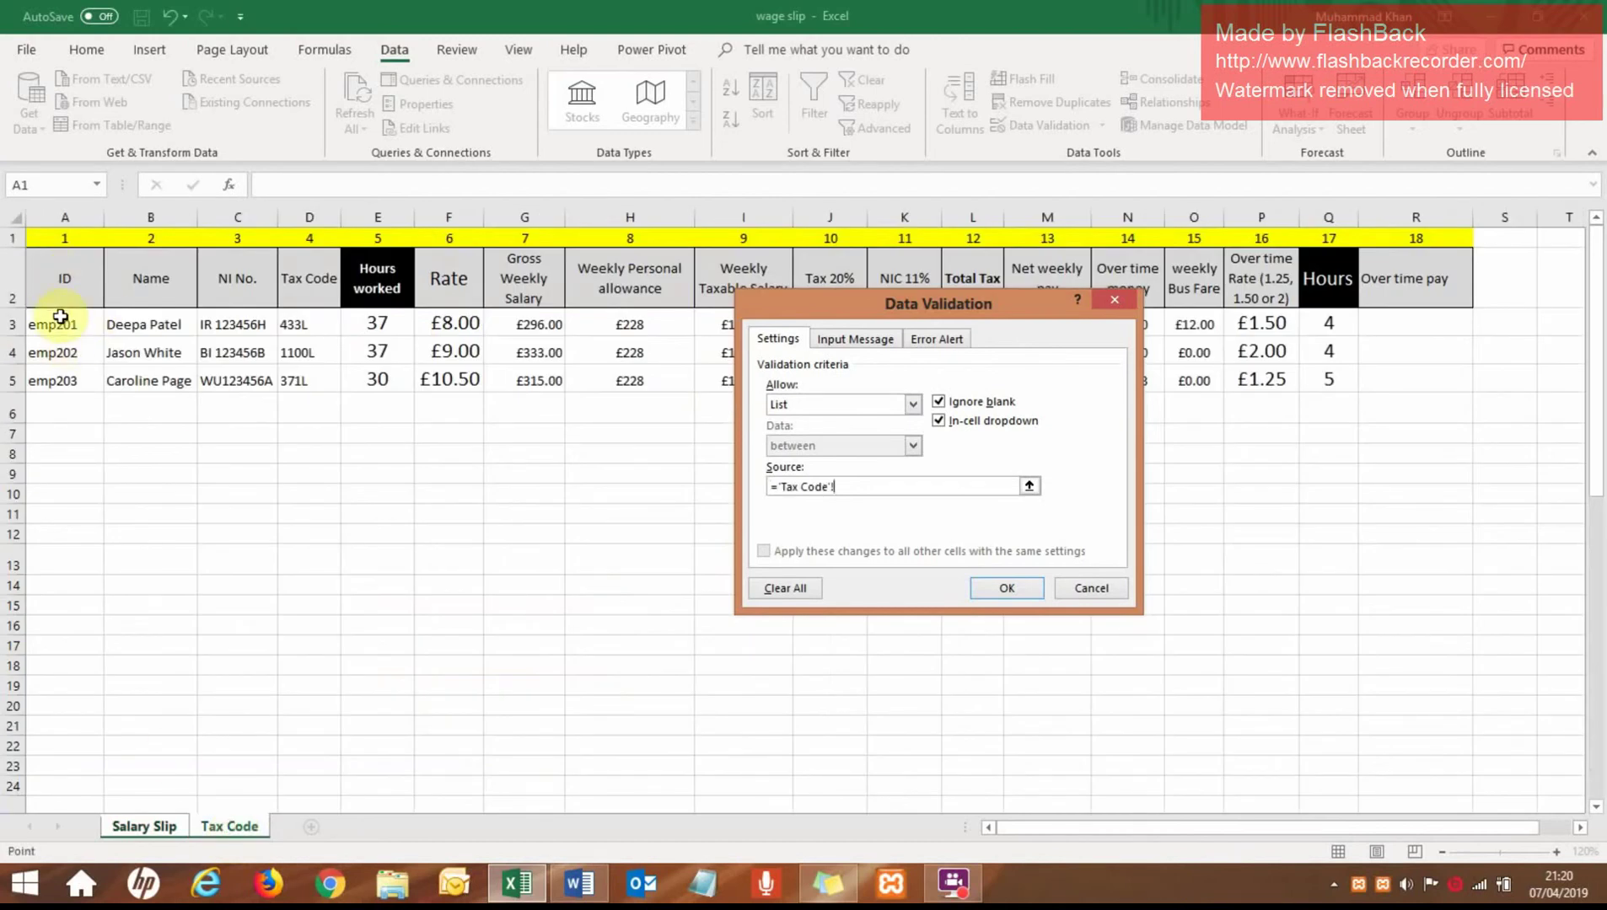
pyautogui.moveTo(59, 320); pyautogui.dragTo(70, 382)
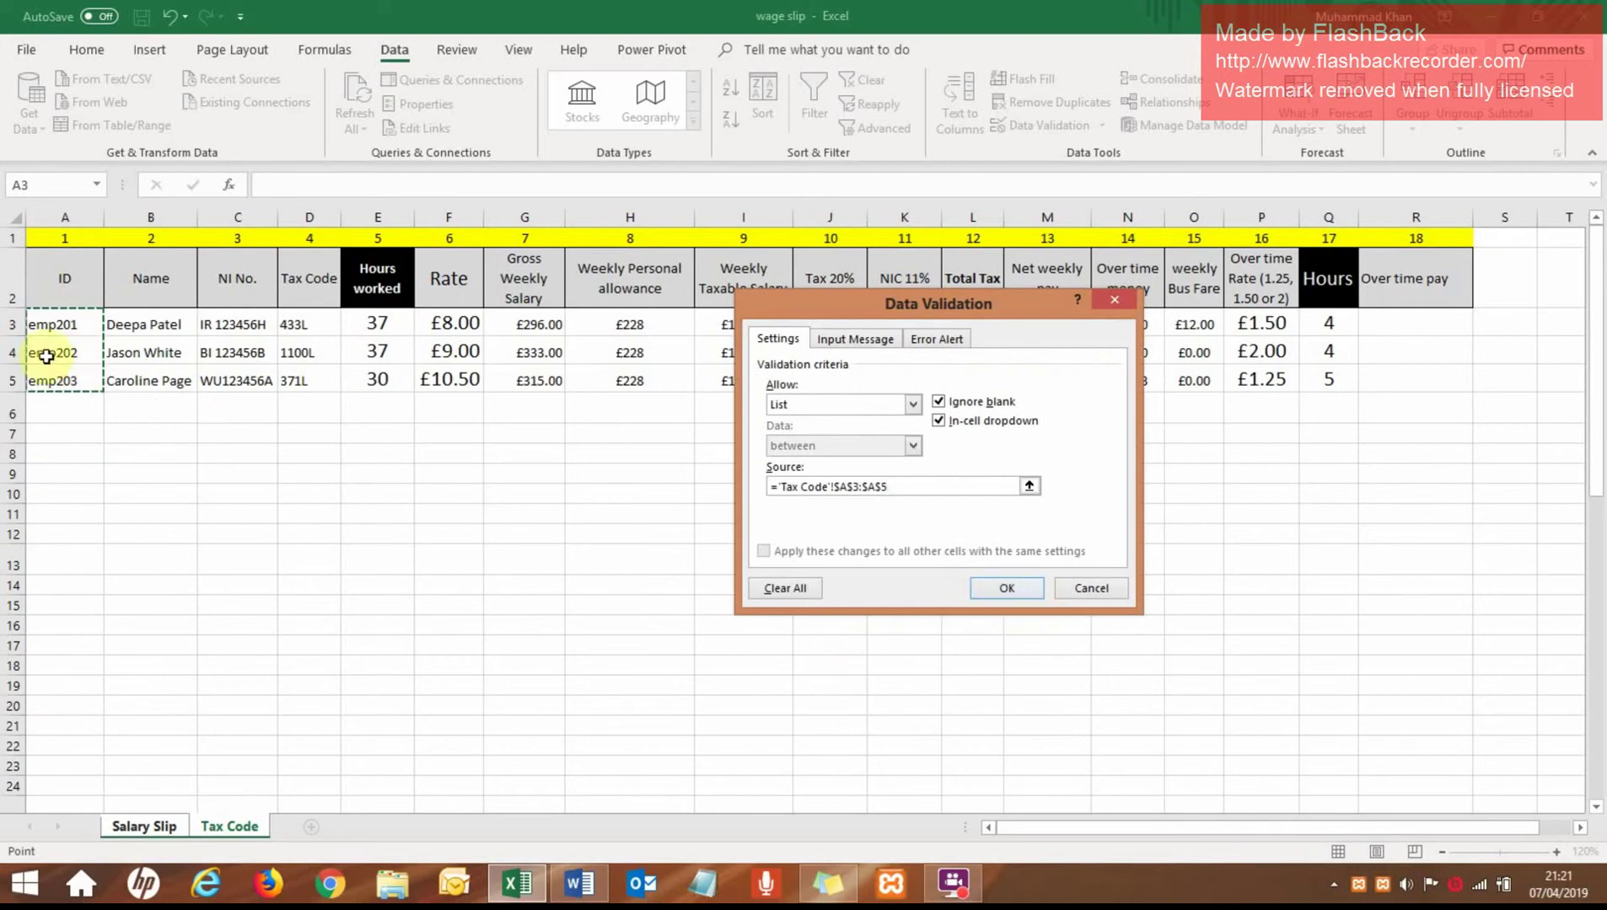
pyautogui.click(1007, 590)
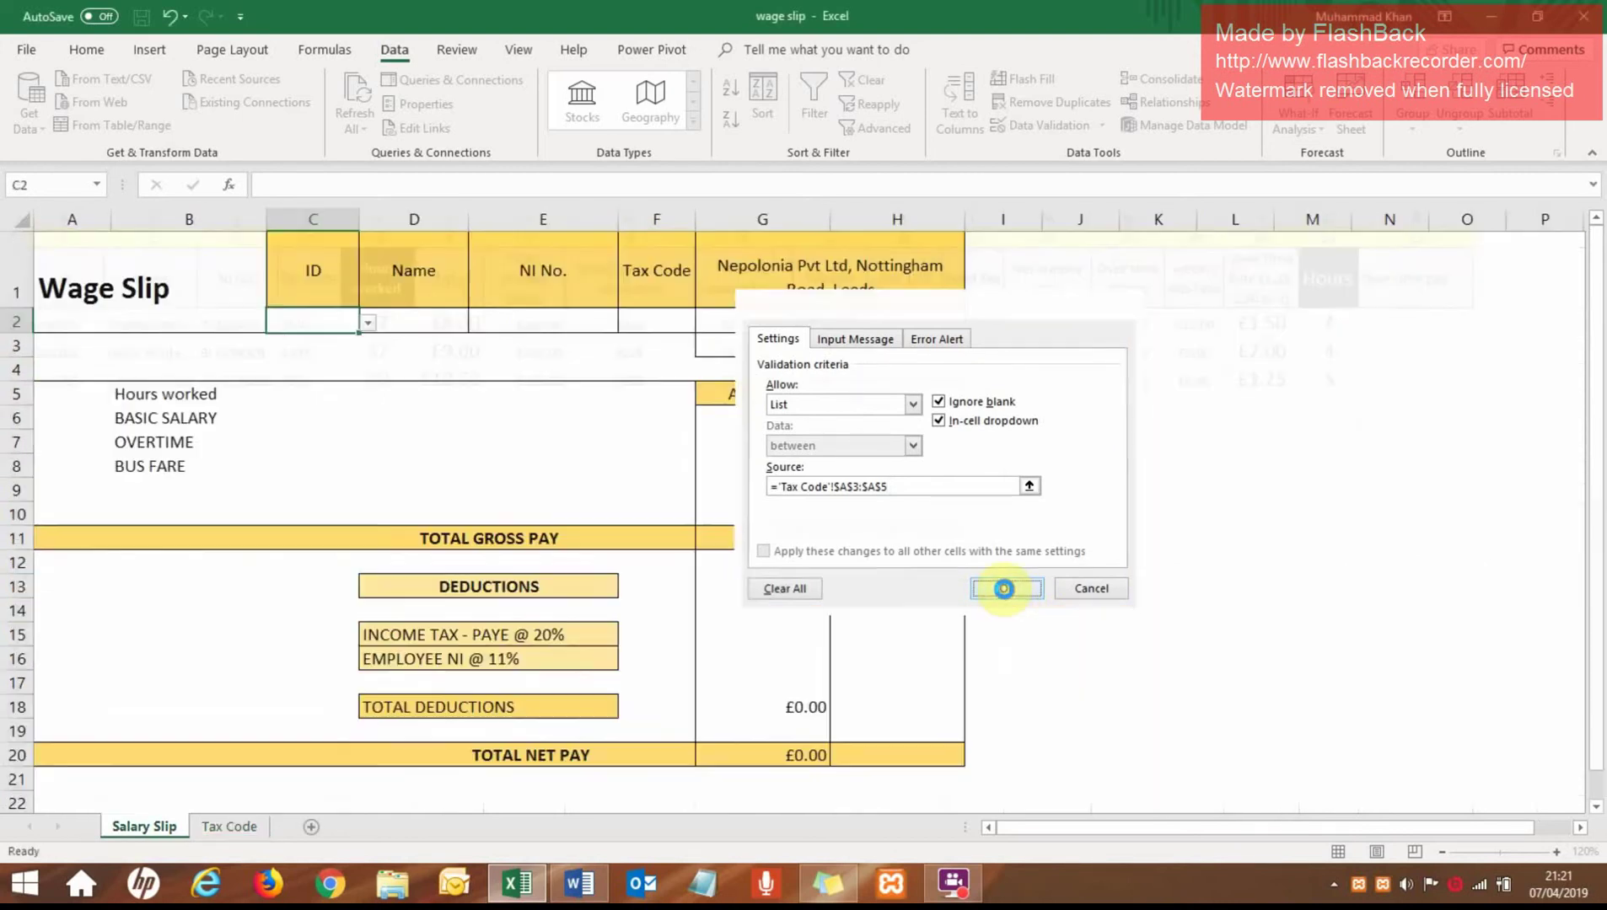
# Choose the first employee ID from the drop-down list in cell C2
pyautogui.click(367, 323)
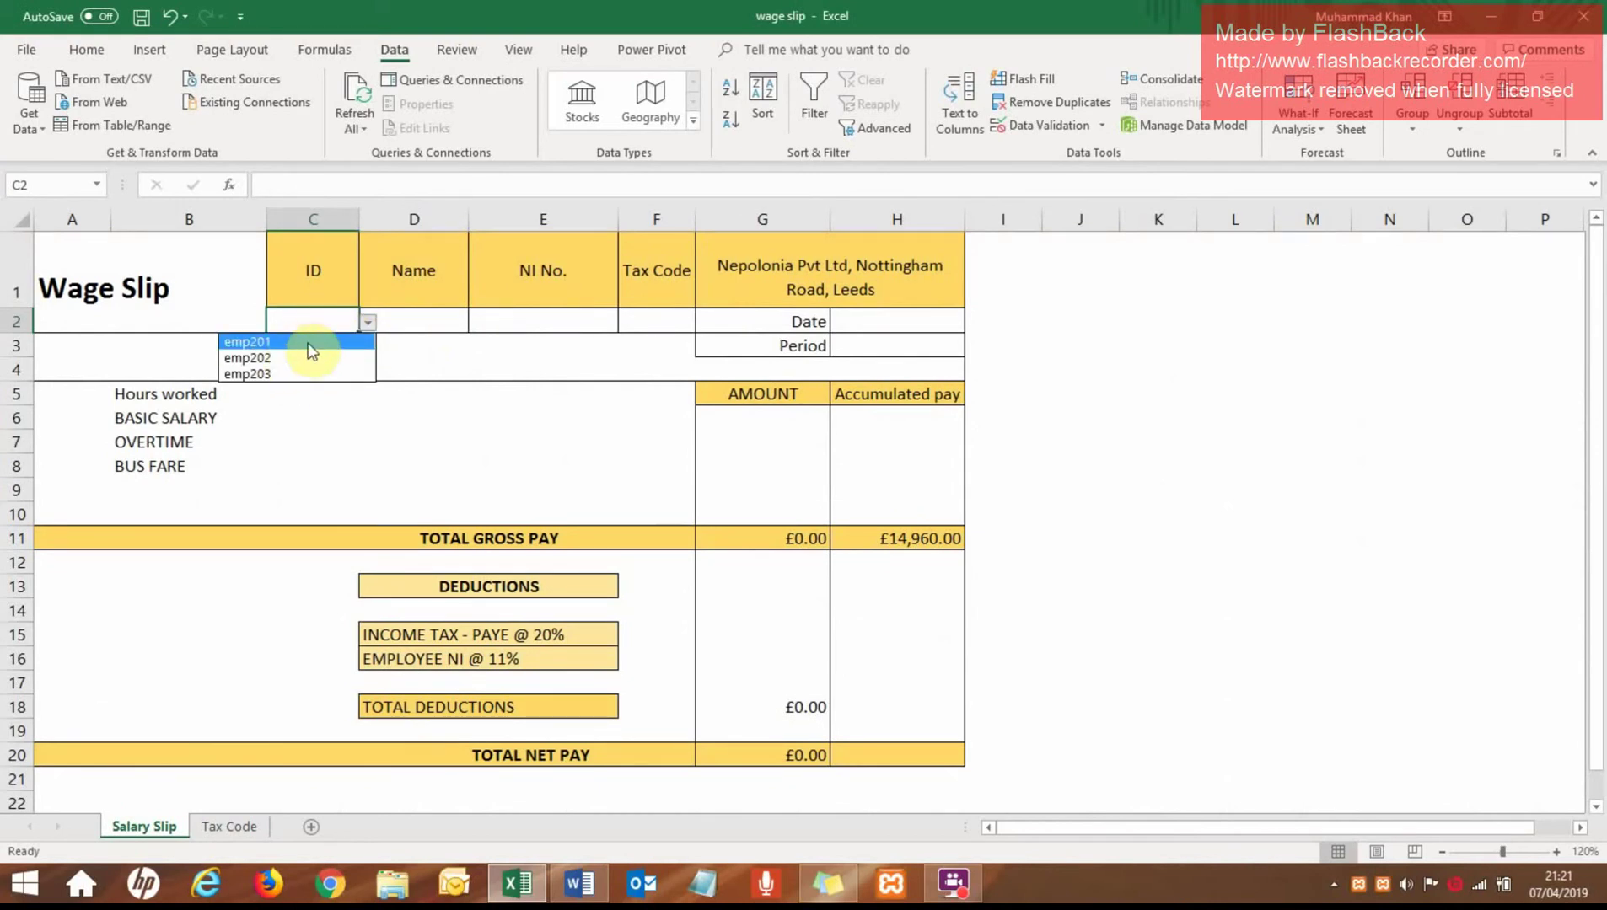
pyautogui.click(421, 317)
pyautogui.click(379, 326)
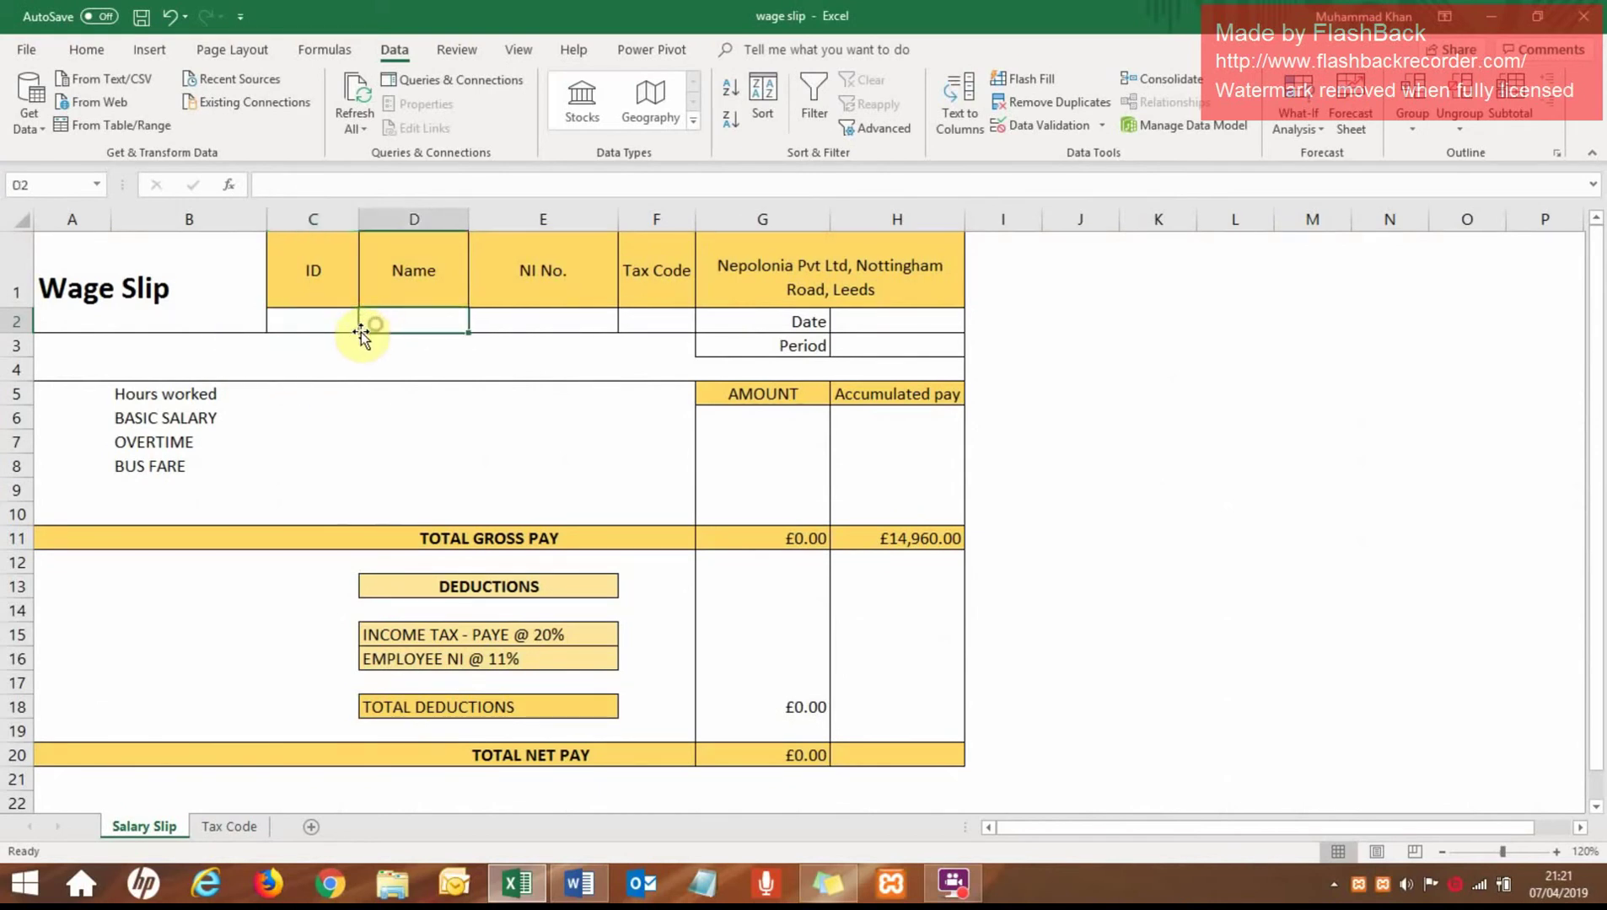
pyautogui.click(334, 323)
pyautogui.click(367, 323)
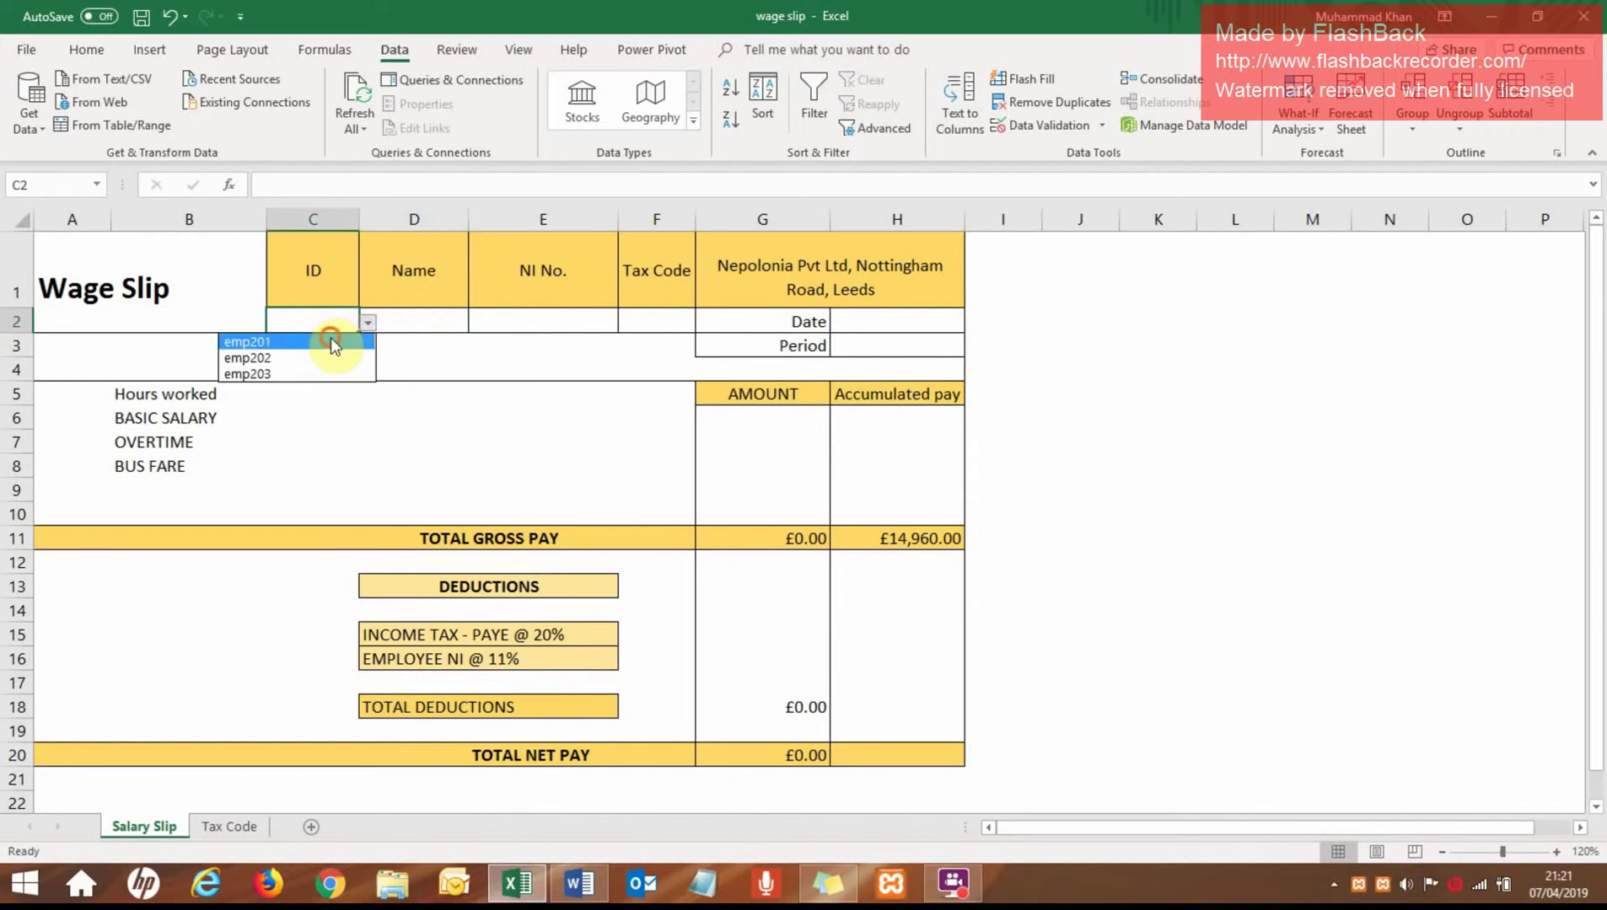
pyautogui.click(331, 340)
# Insert a VLOOKUP function in the Name cell D2 with the ID cell C2 as lookup value
pyautogui.click(417, 329)
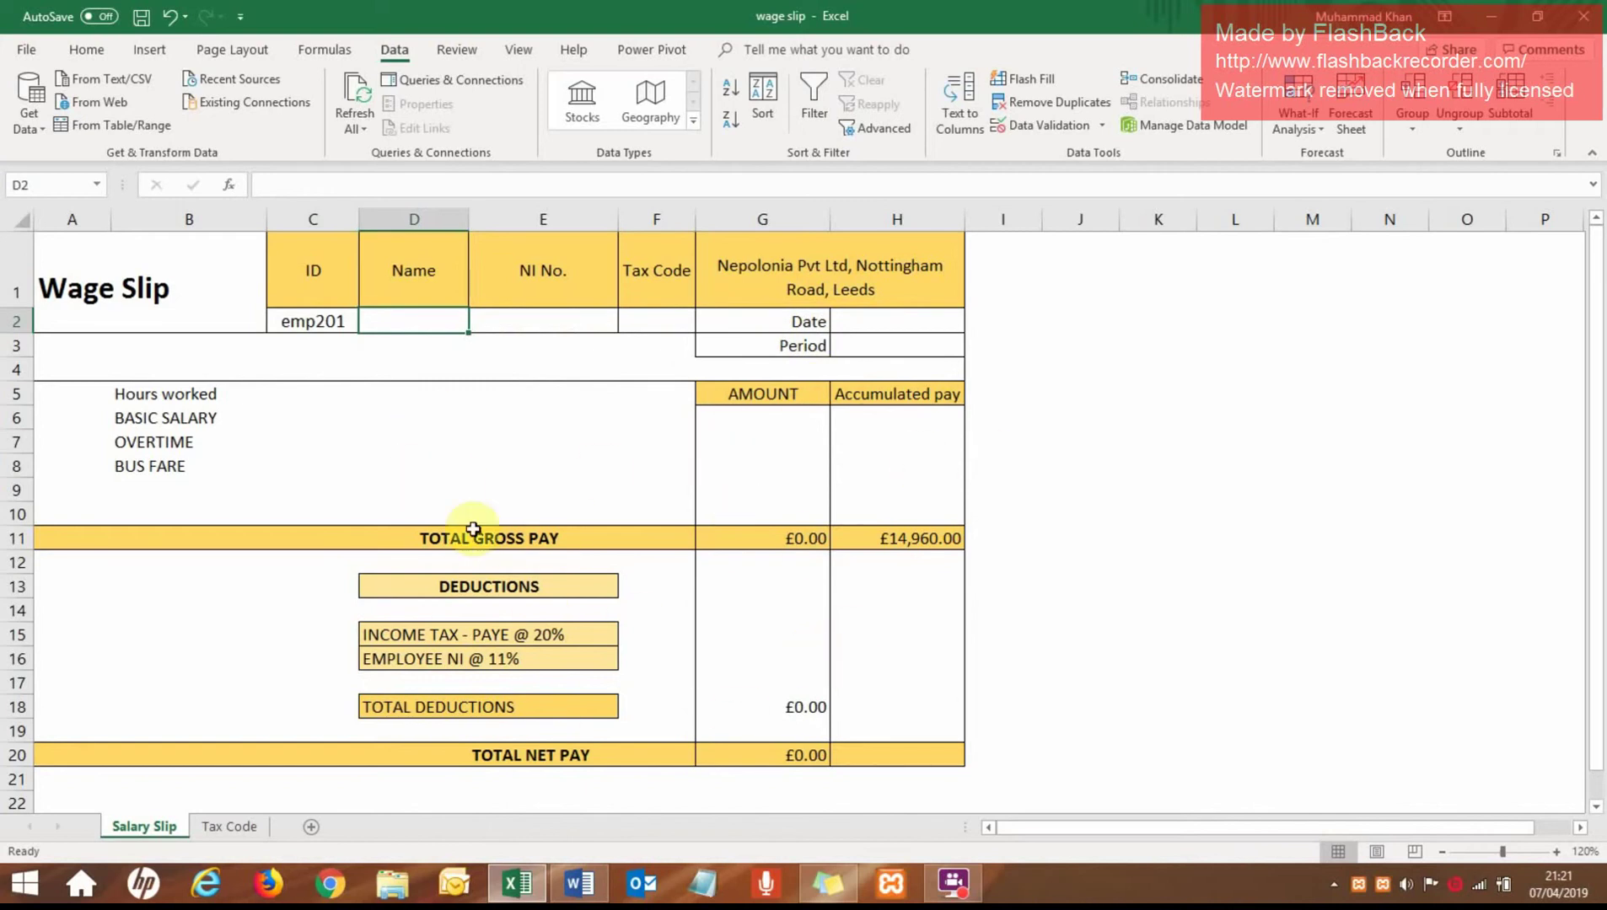
pyautogui.click(230, 187)
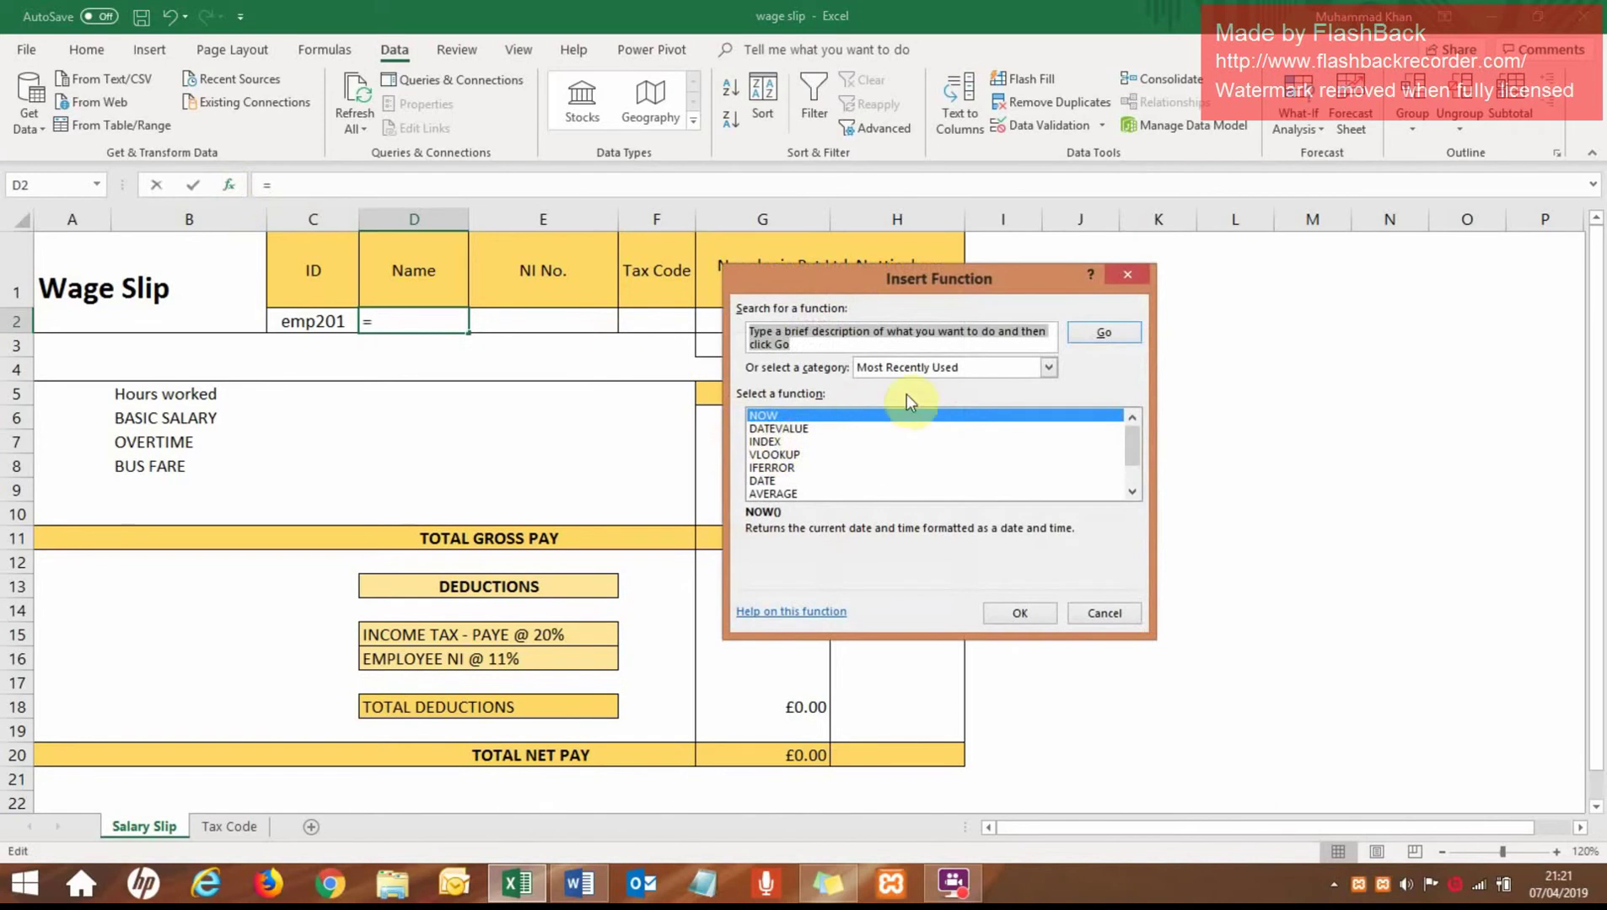
pyautogui.click(772, 454)
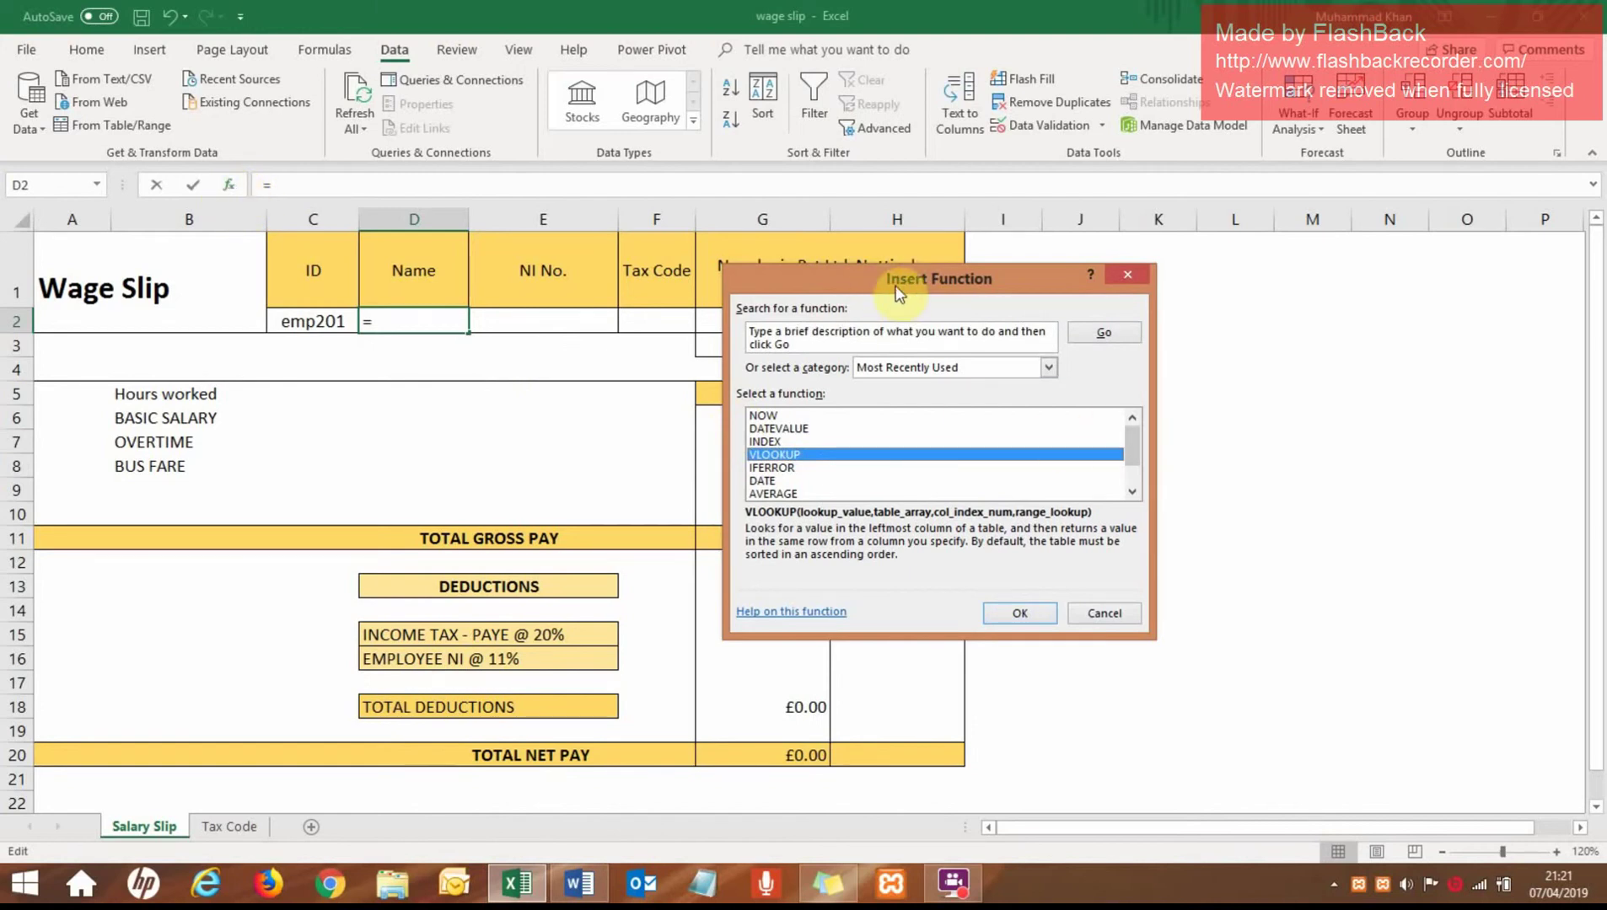
pyautogui.moveTo(876, 295); pyautogui.dragTo(980, 300)
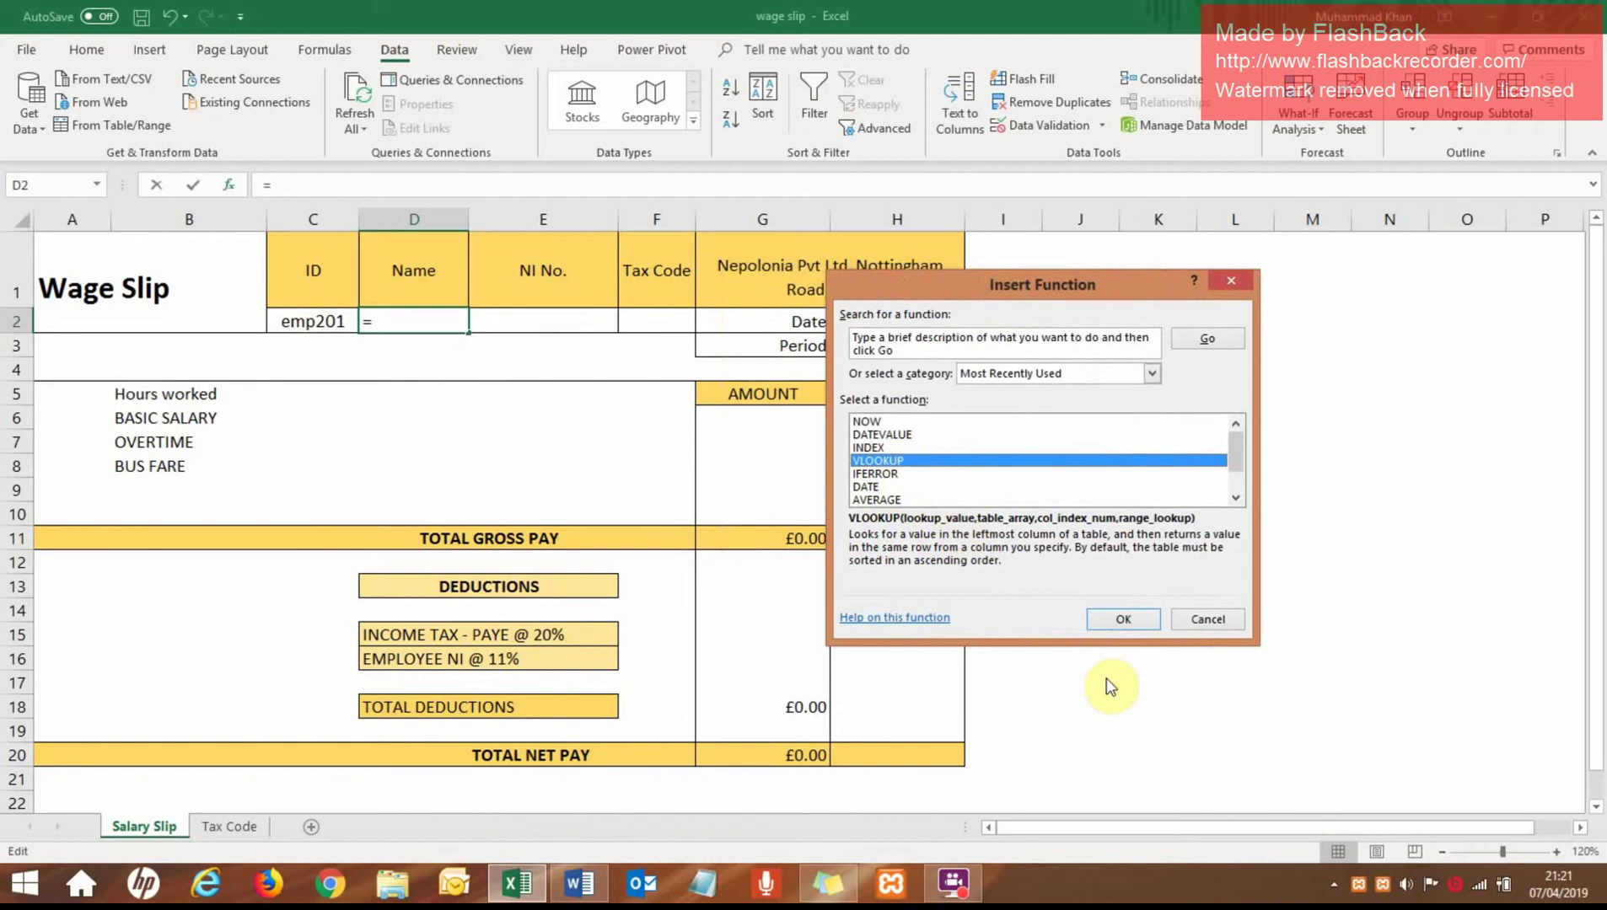
pyautogui.click(1127, 619)
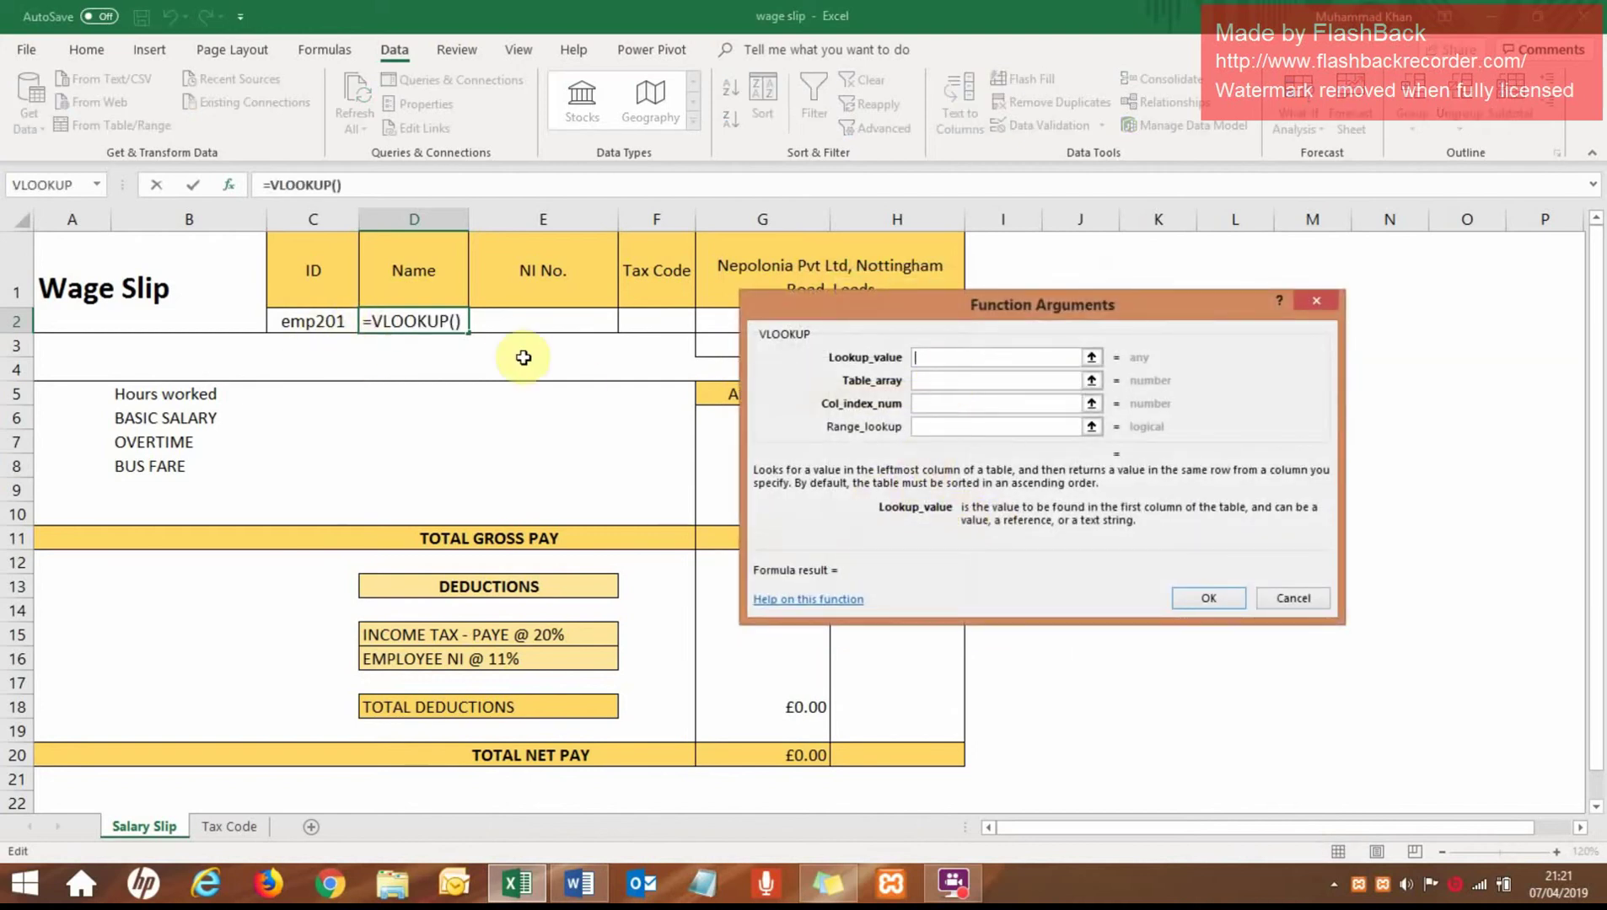
pyautogui.click(316, 322)
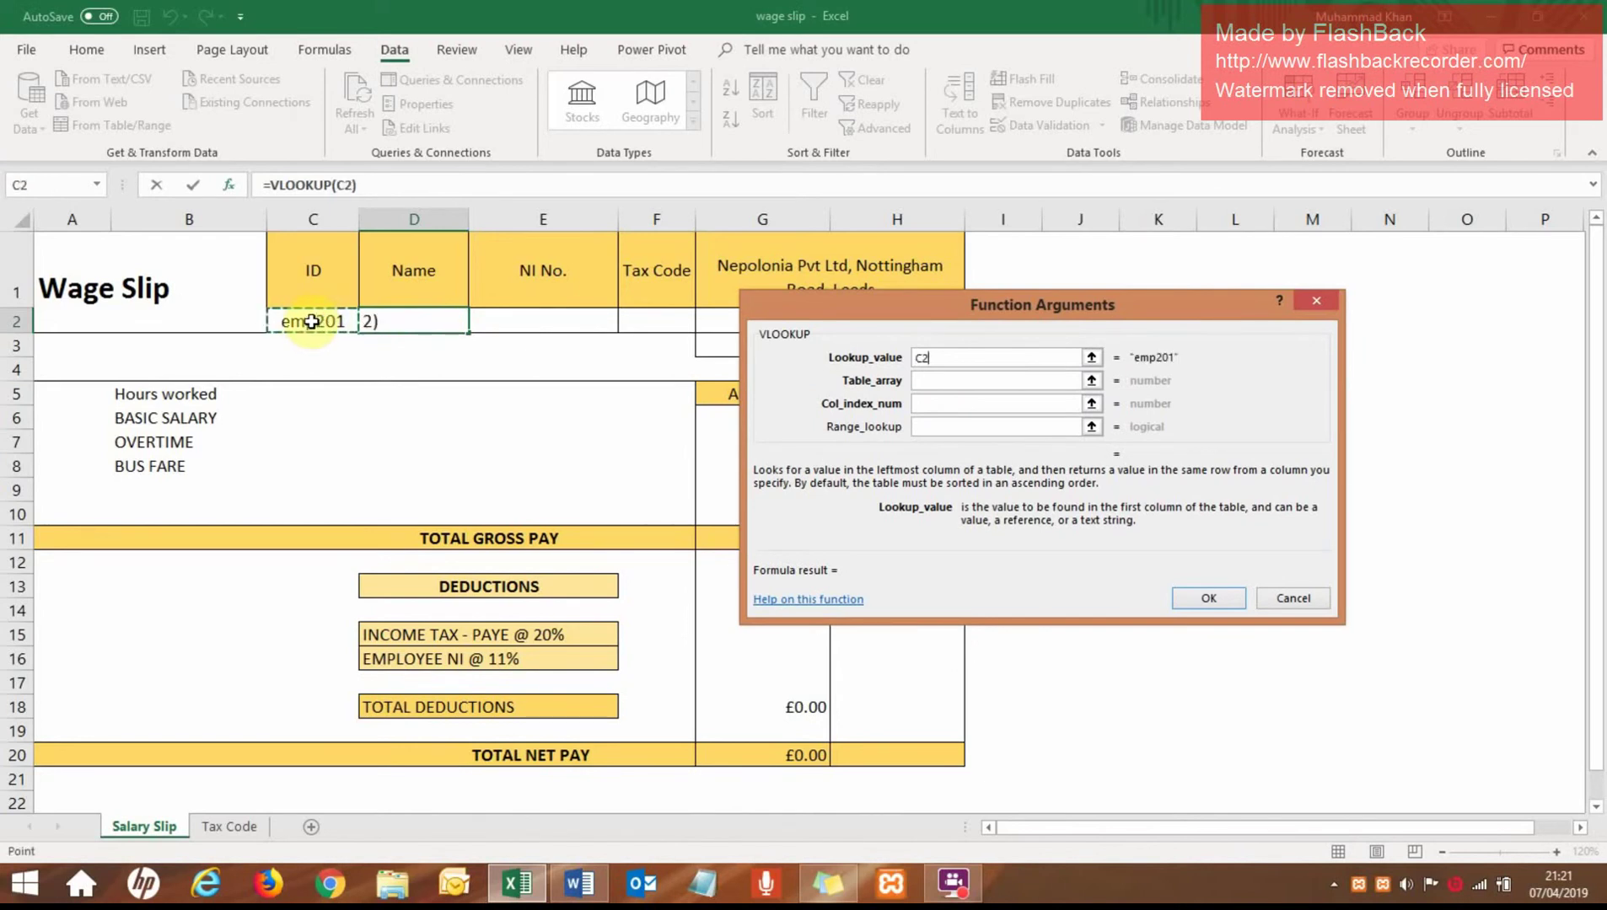
# Set the VLOOKUP's table array to A2:Q5 on the Tax Code sheet
pyautogui.click(944, 381)
pyautogui.click(229, 826)
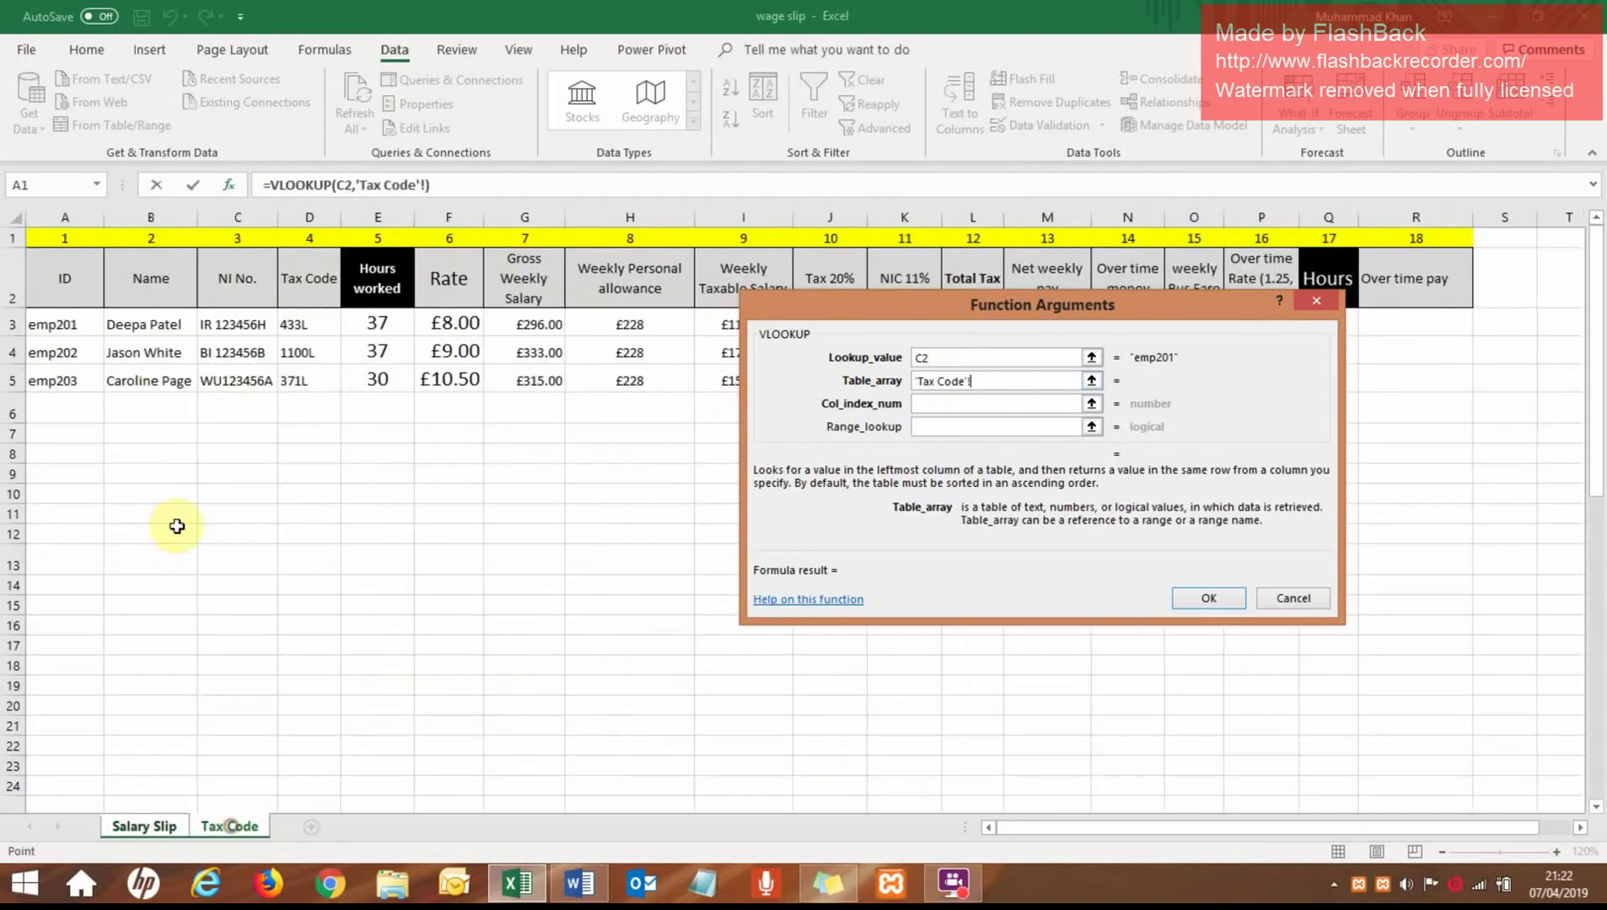
pyautogui.moveTo(43, 265); pyautogui.dragTo(1403, 379)
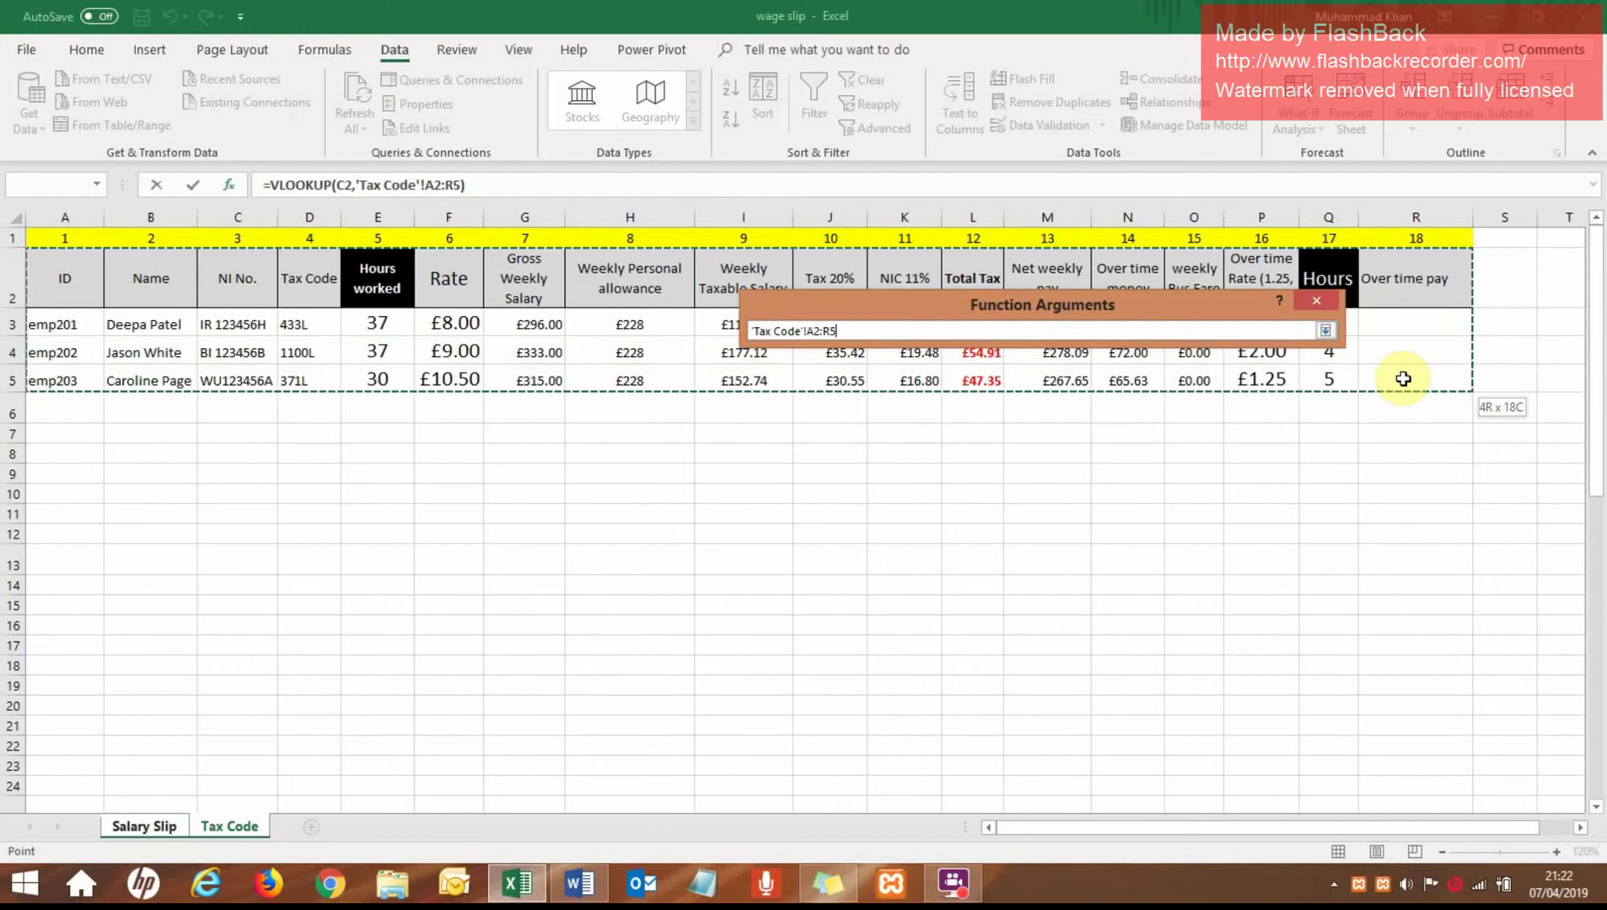
pyautogui.moveTo(1403, 379); pyautogui.dragTo(1323, 388)
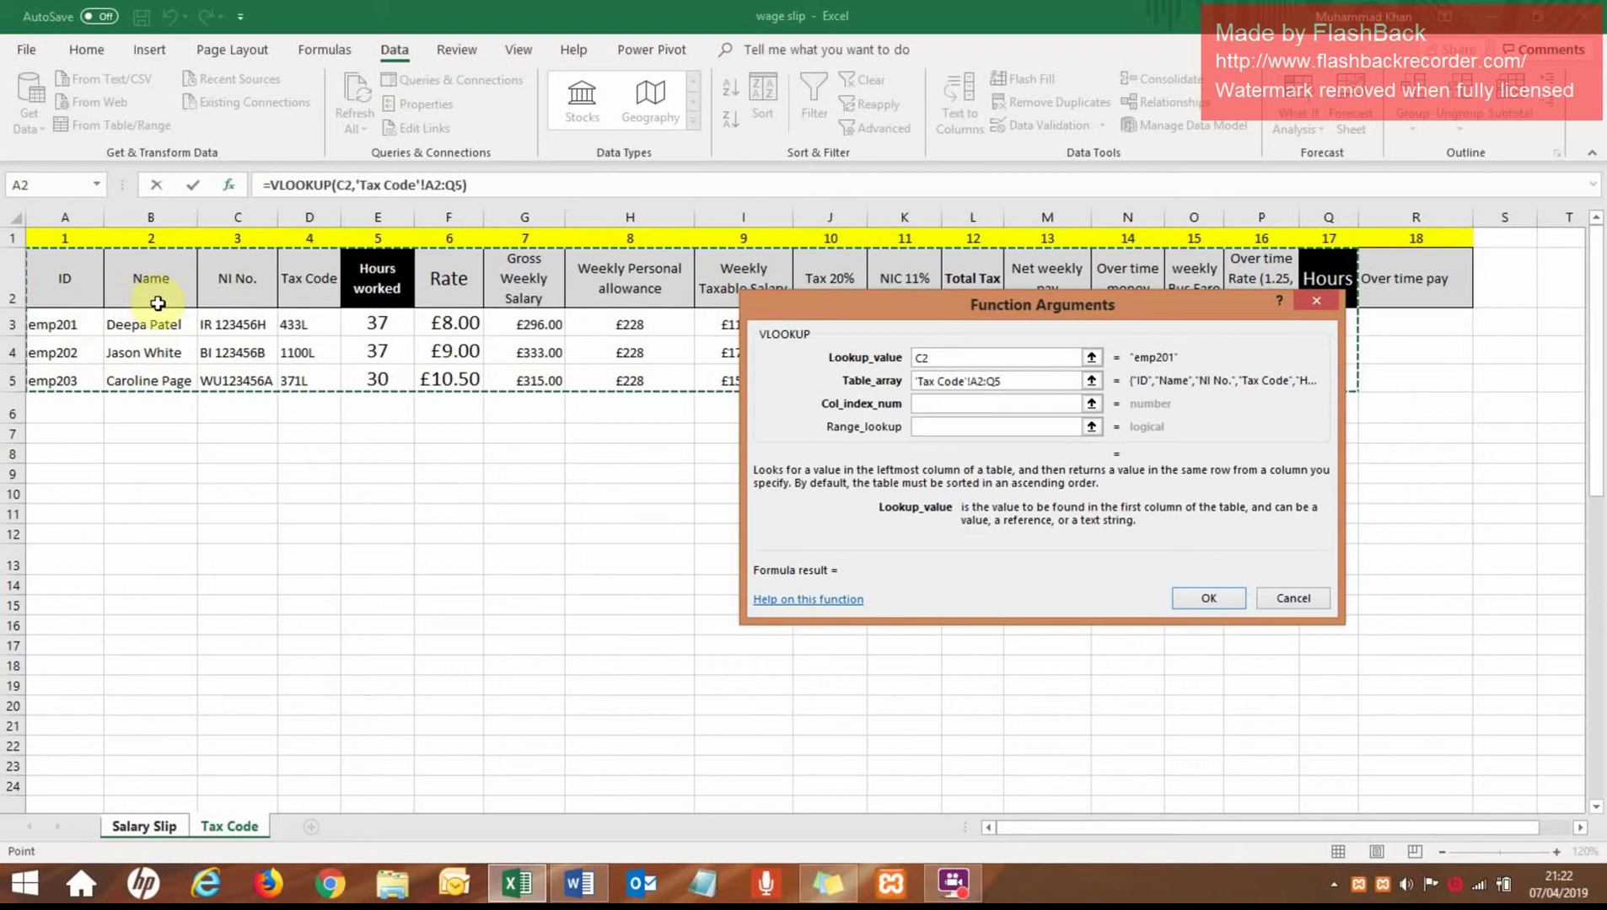
# Complete the Name lookup with column index 2 and range lookup 0 for an exact match
pyautogui.click(930, 405)
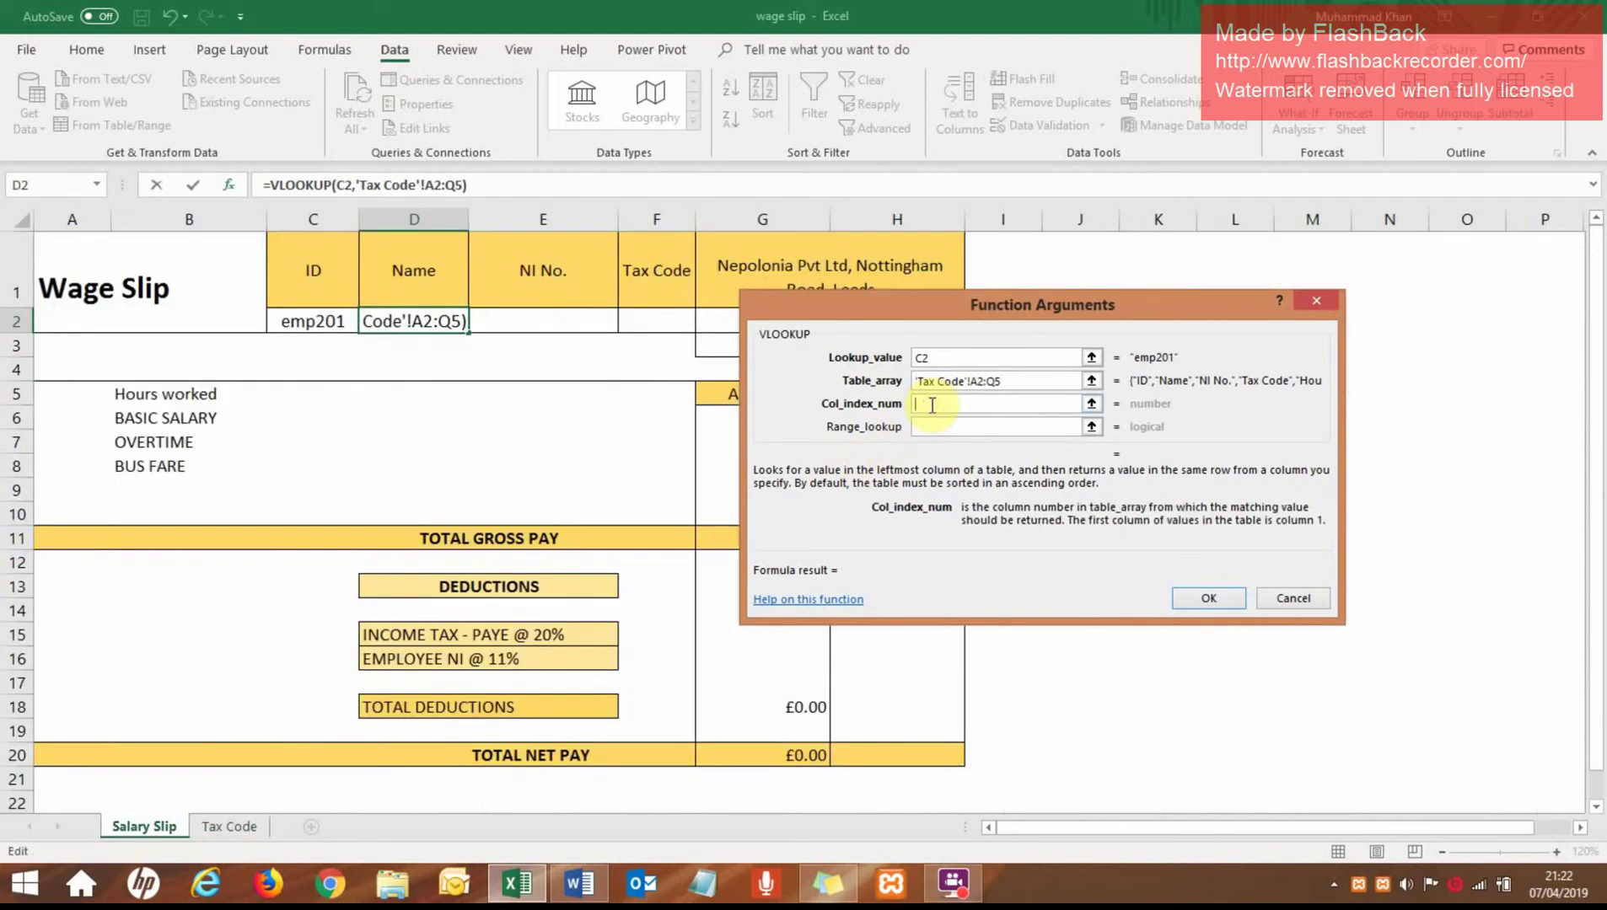
pyautogui.write('2')
pyautogui.click(934, 426)
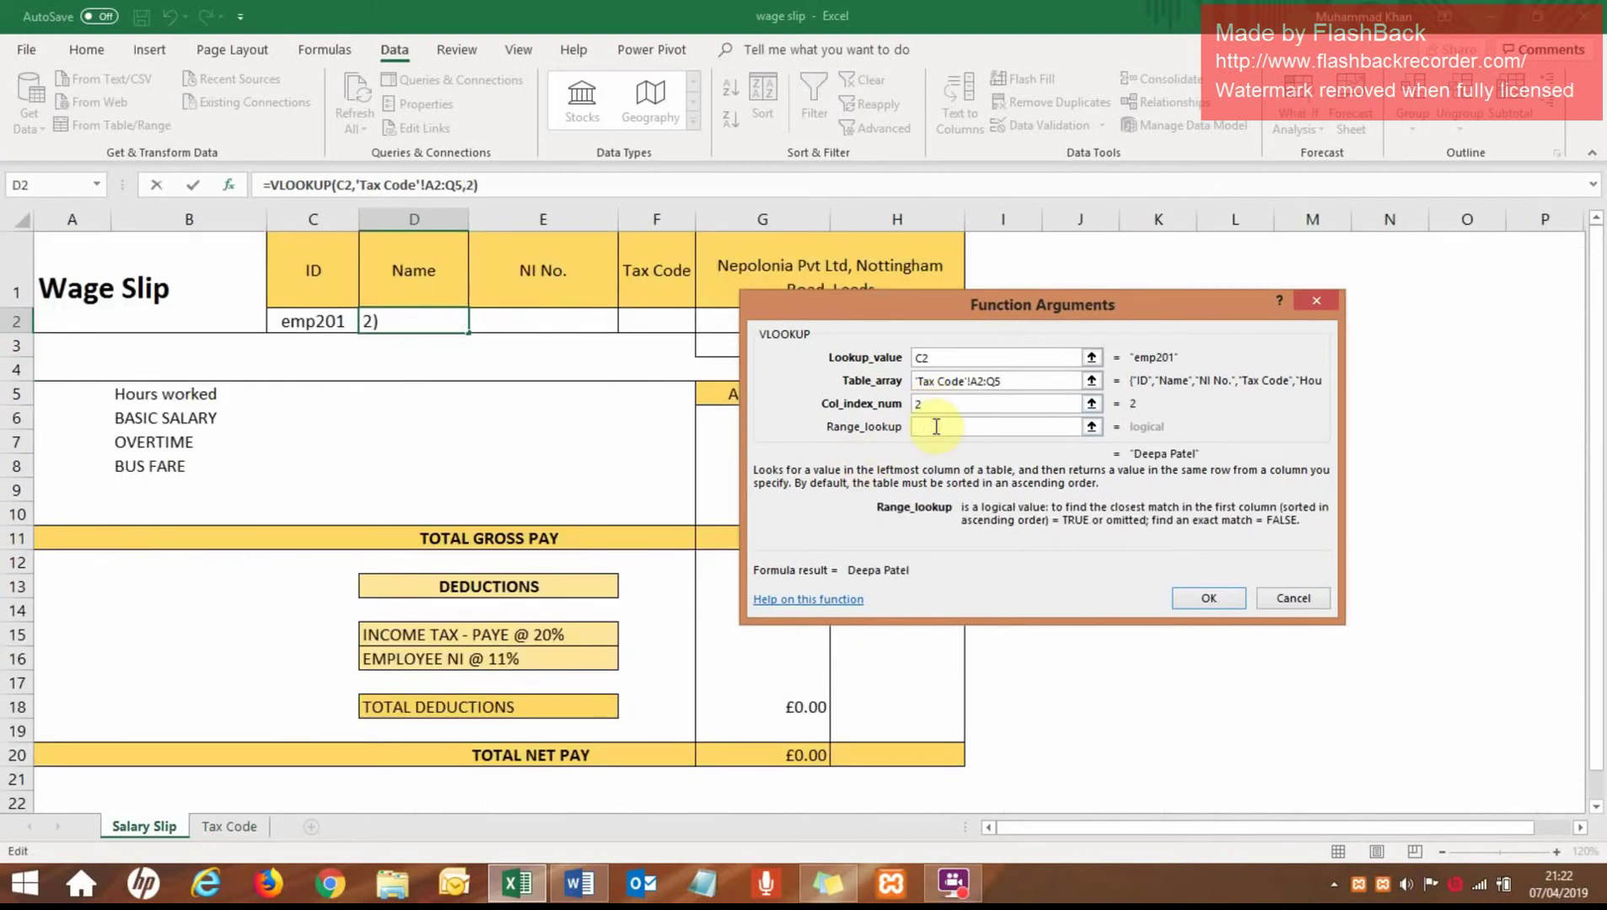
pyautogui.click(1211, 596)
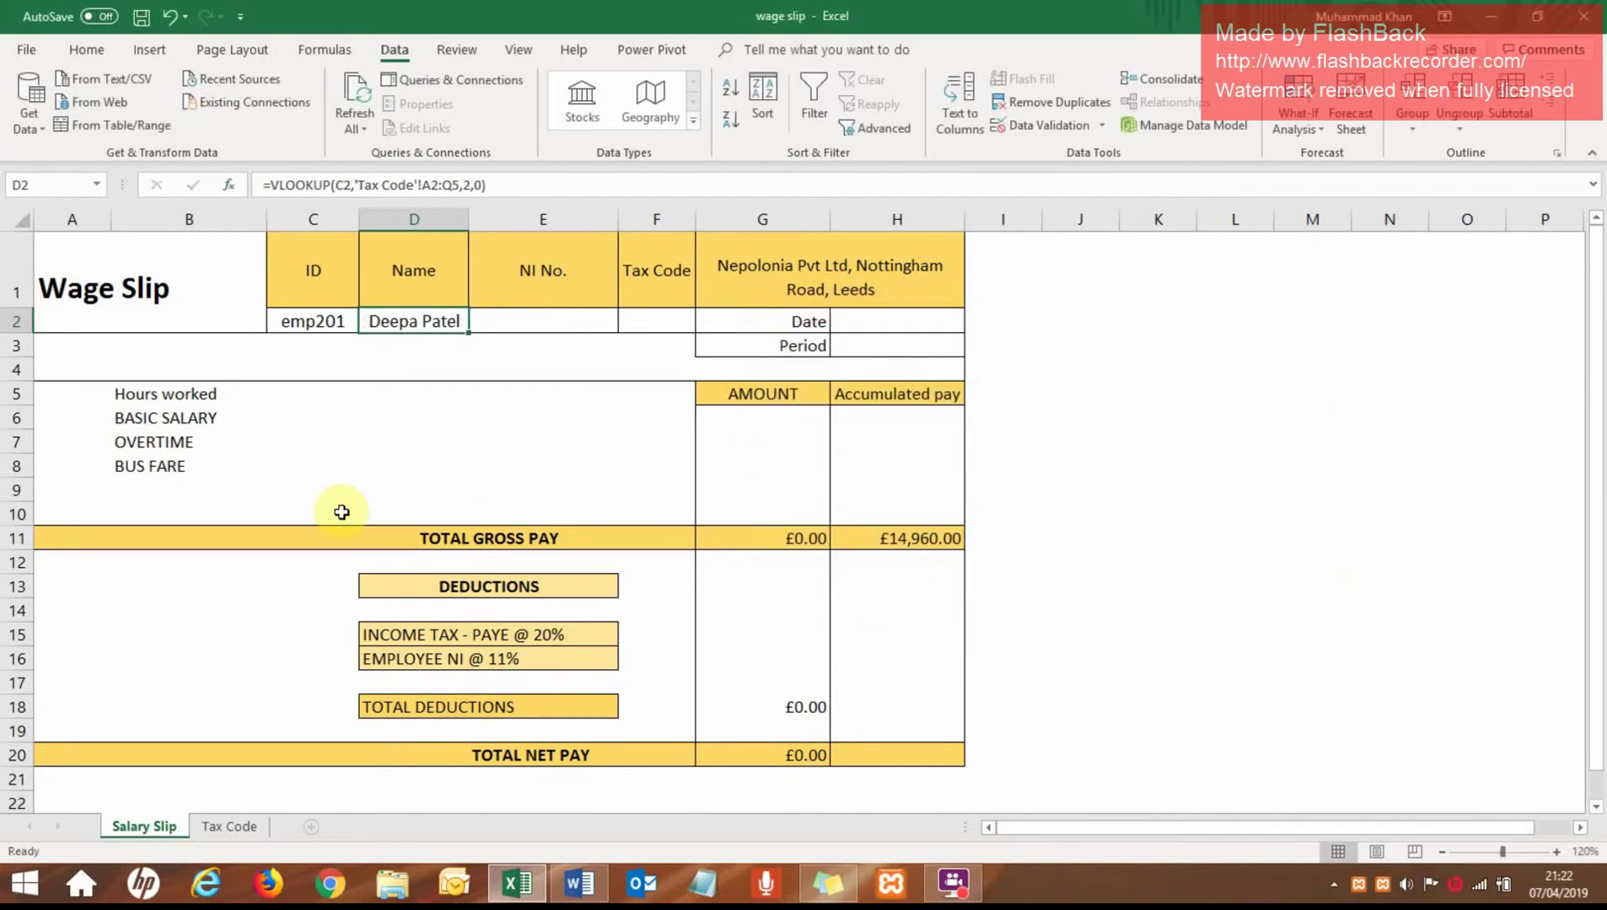
# Insert a VLOOKUP in the NI No. cell E2 that looks up C2 in range A2:Q5 of the Tax Code sheet
pyautogui.click(548, 322)
pyautogui.hotkey('shift', 'F3')
pyautogui.click(1112, 621)
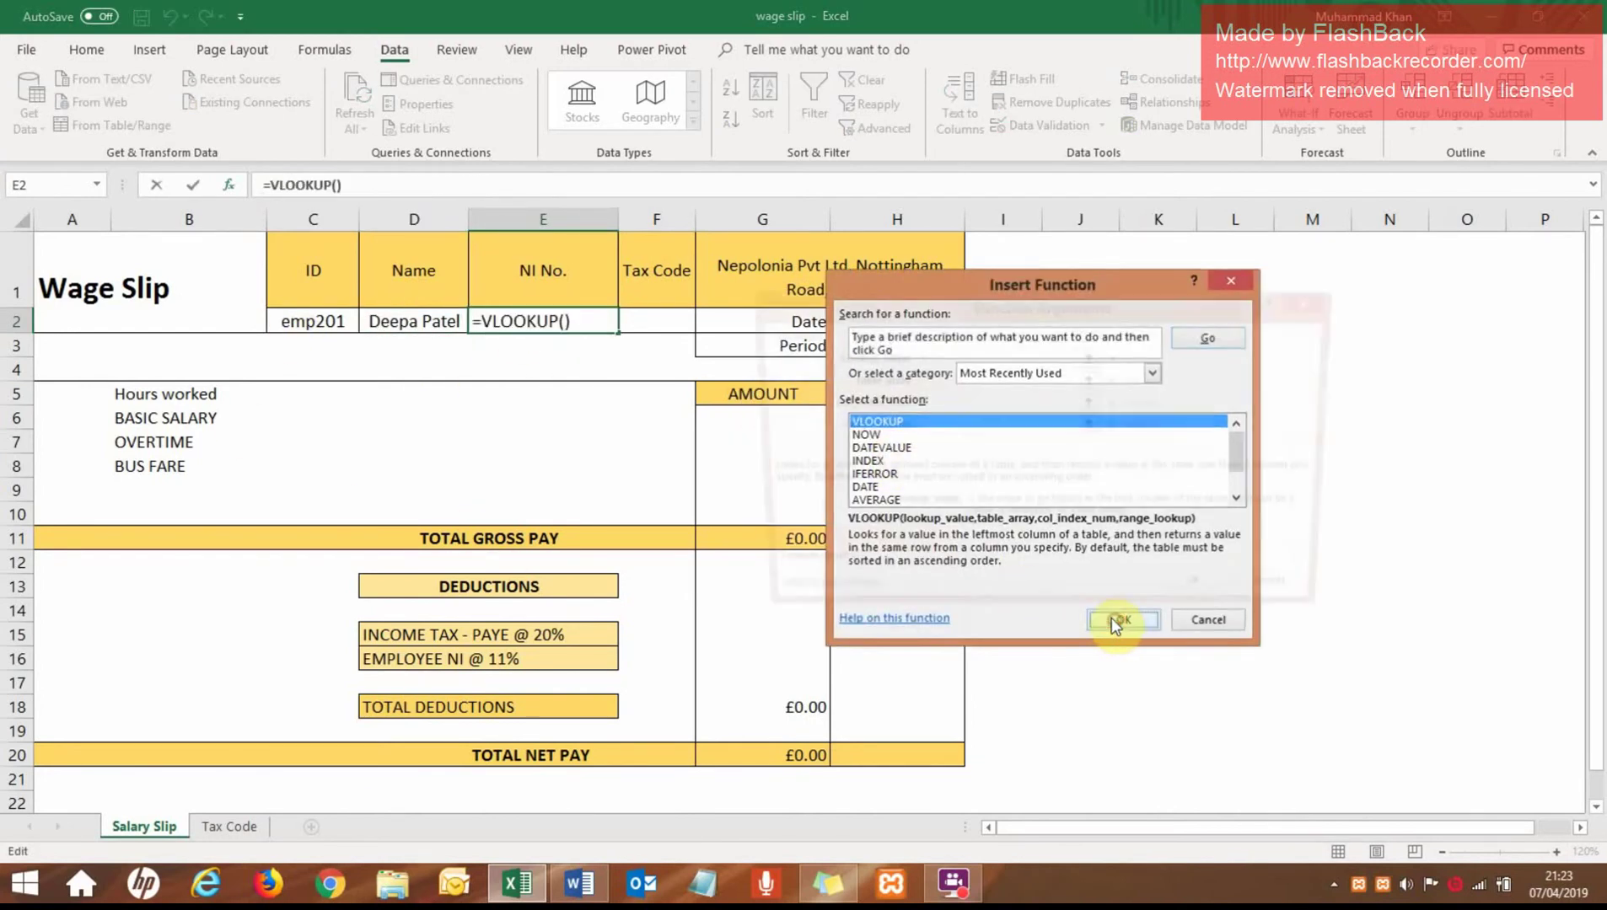
pyautogui.click(317, 323)
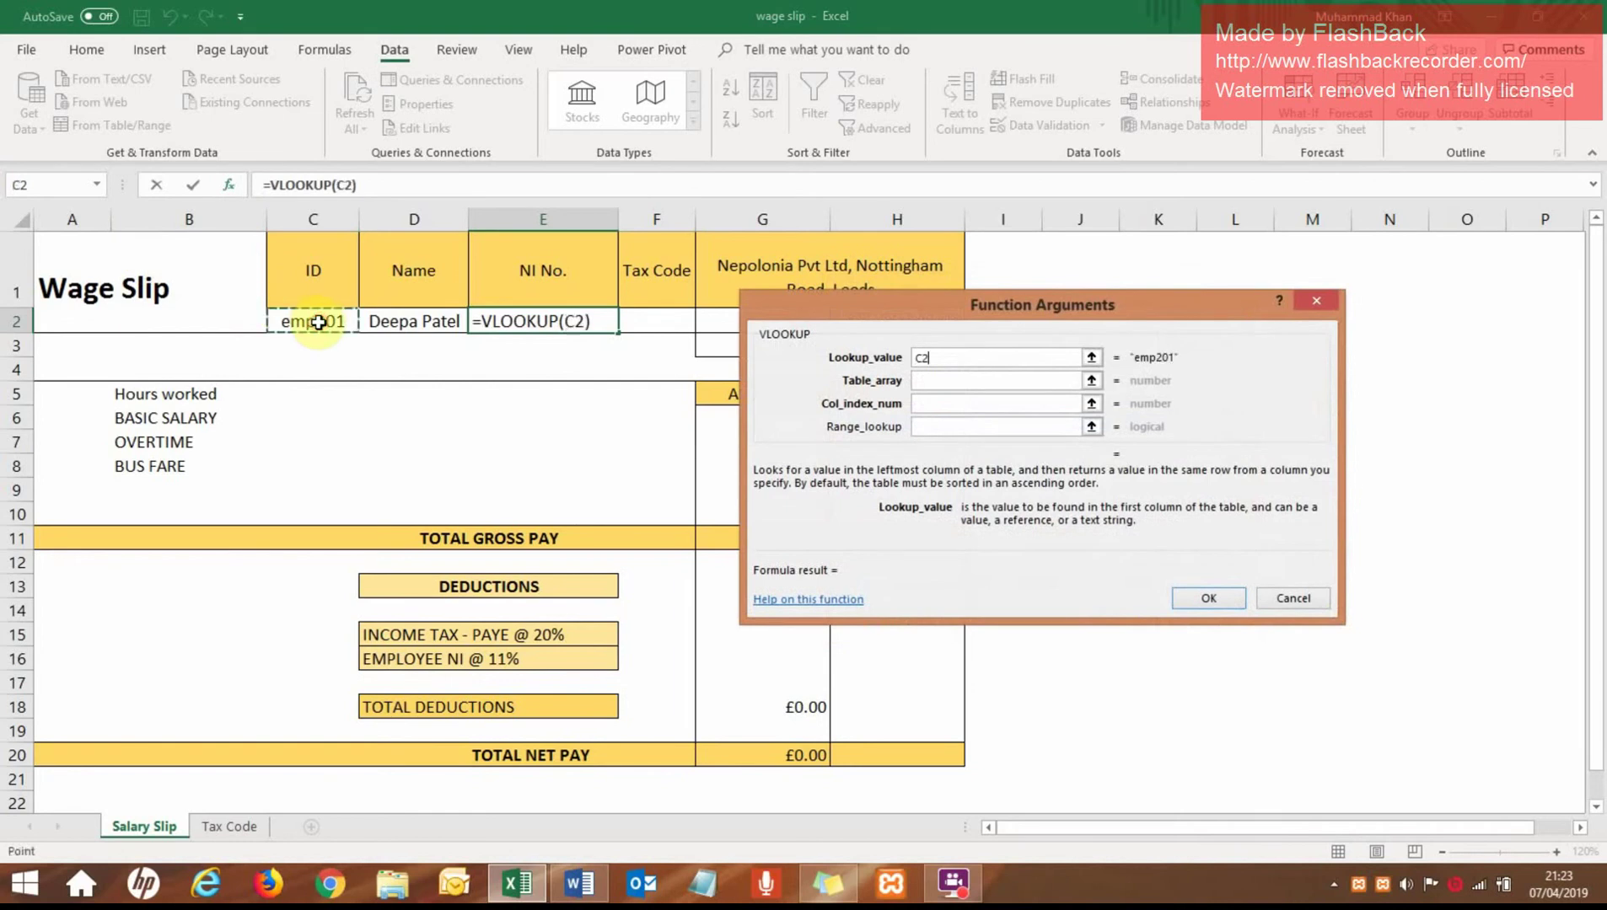
pyautogui.click(978, 381)
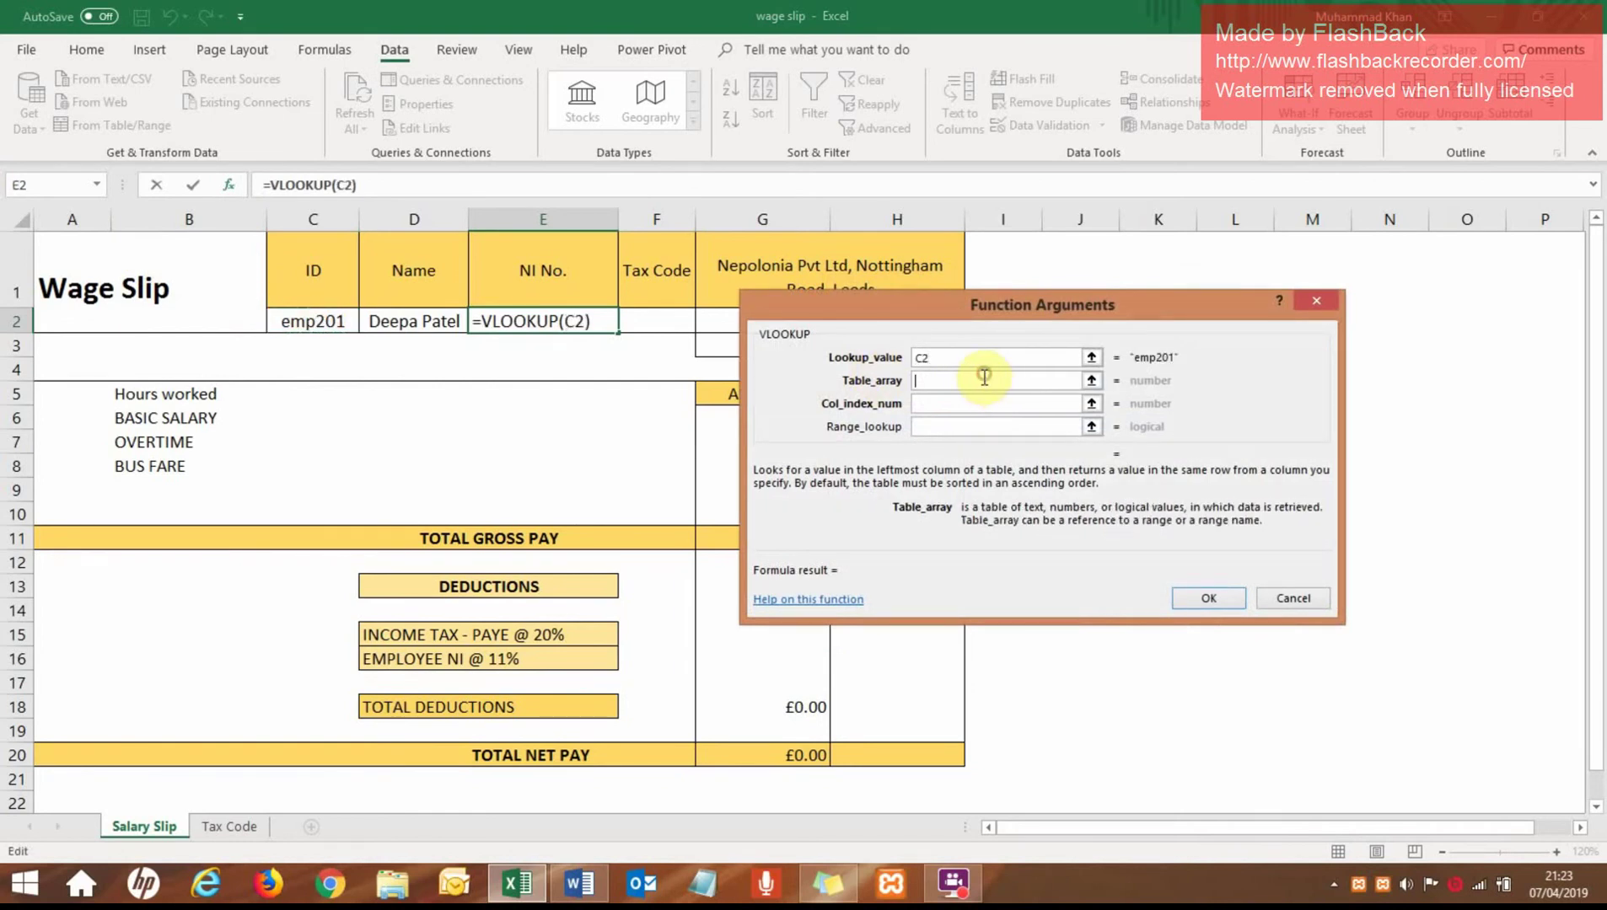
pyautogui.click(233, 827)
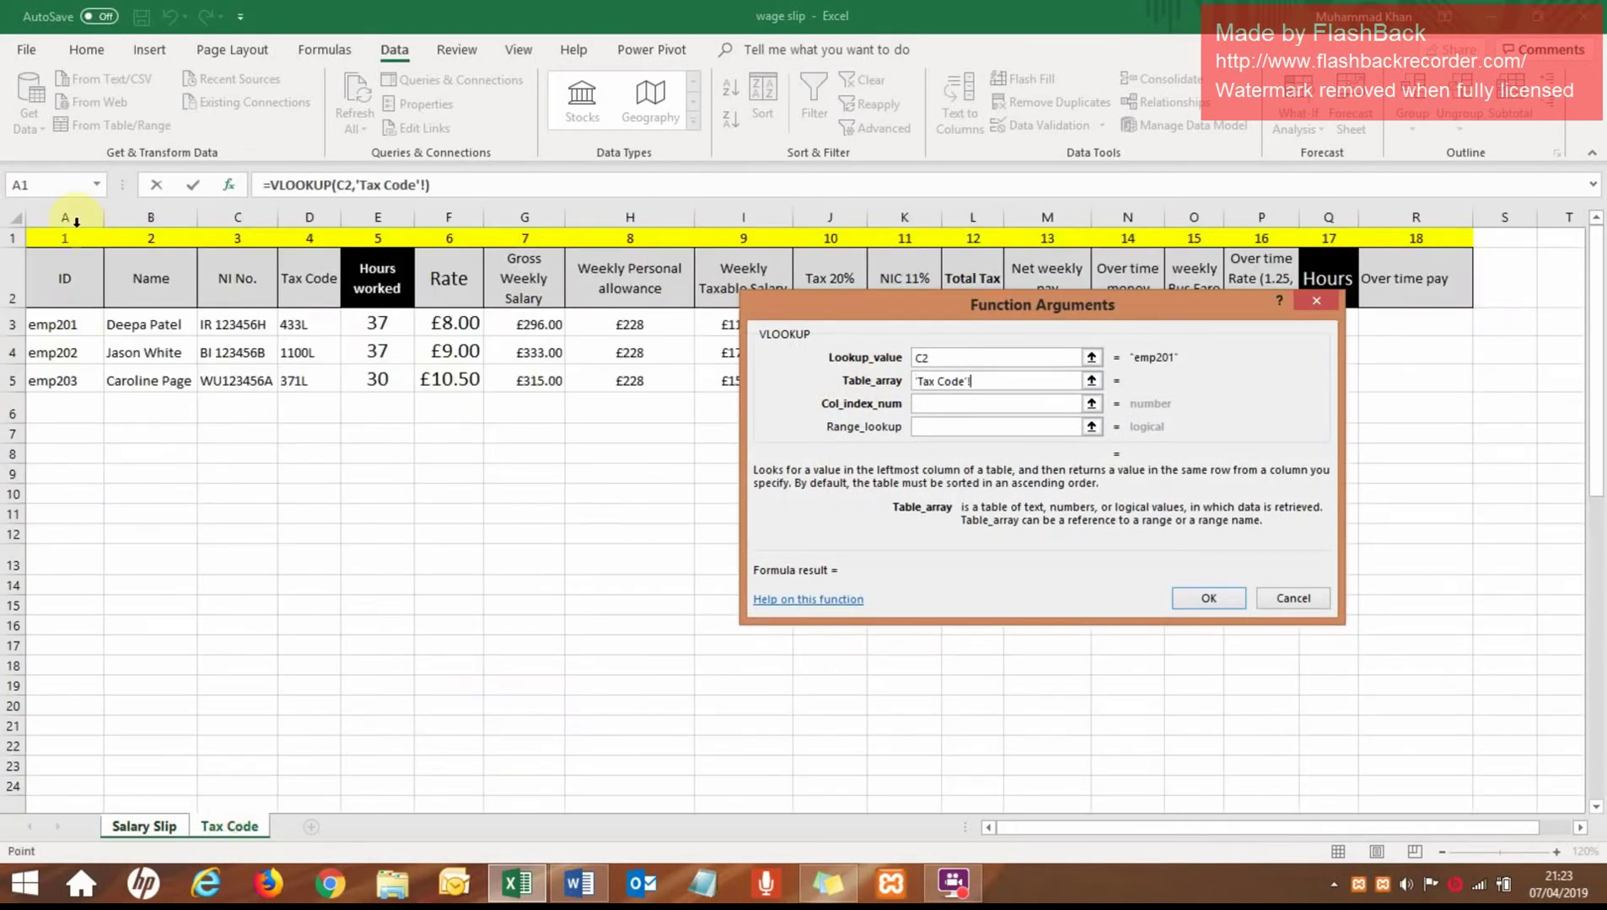
pyautogui.moveTo(50, 258); pyautogui.dragTo(1326, 379)
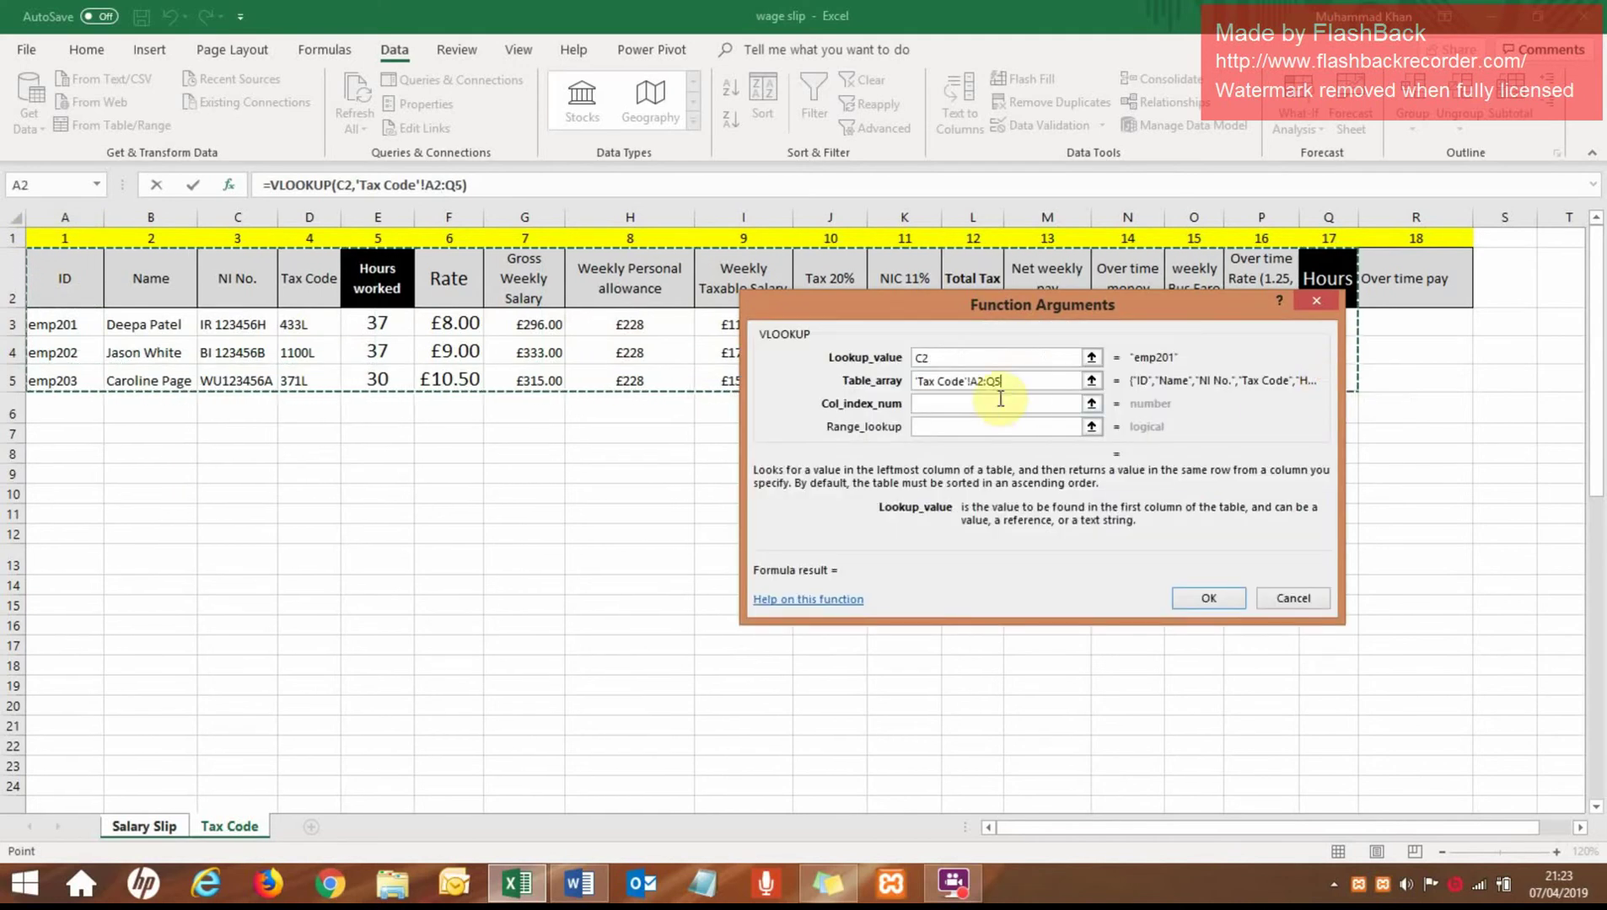
# Complete the NI No. lookup with column index 3 and range lookup 0 for an exact match
pyautogui.click(944, 406)
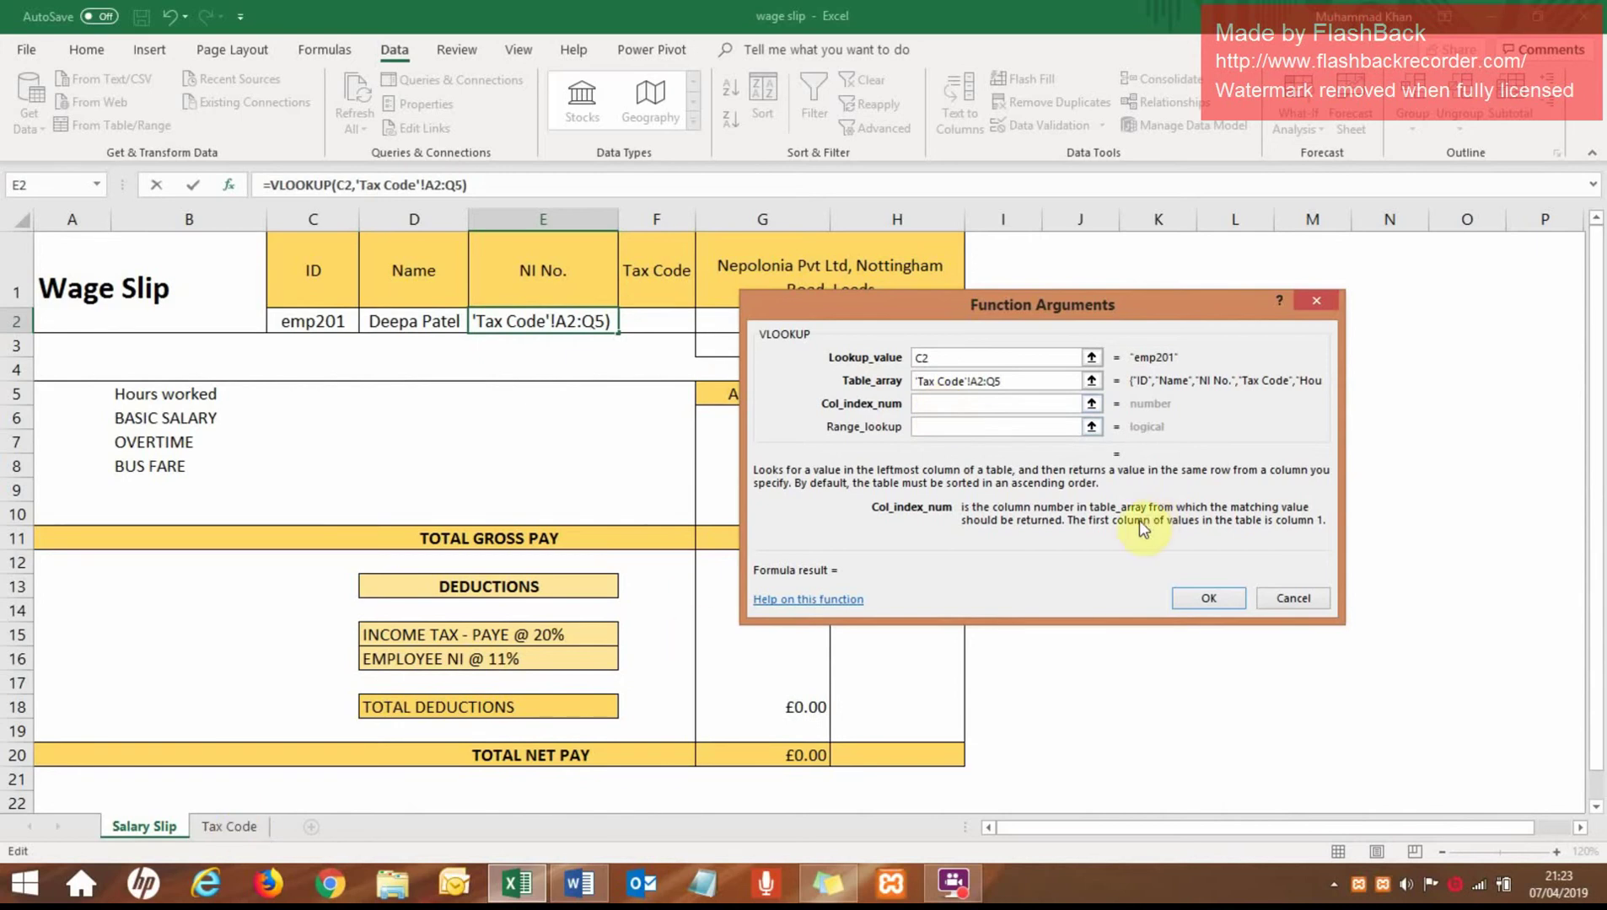
pyautogui.write('3')
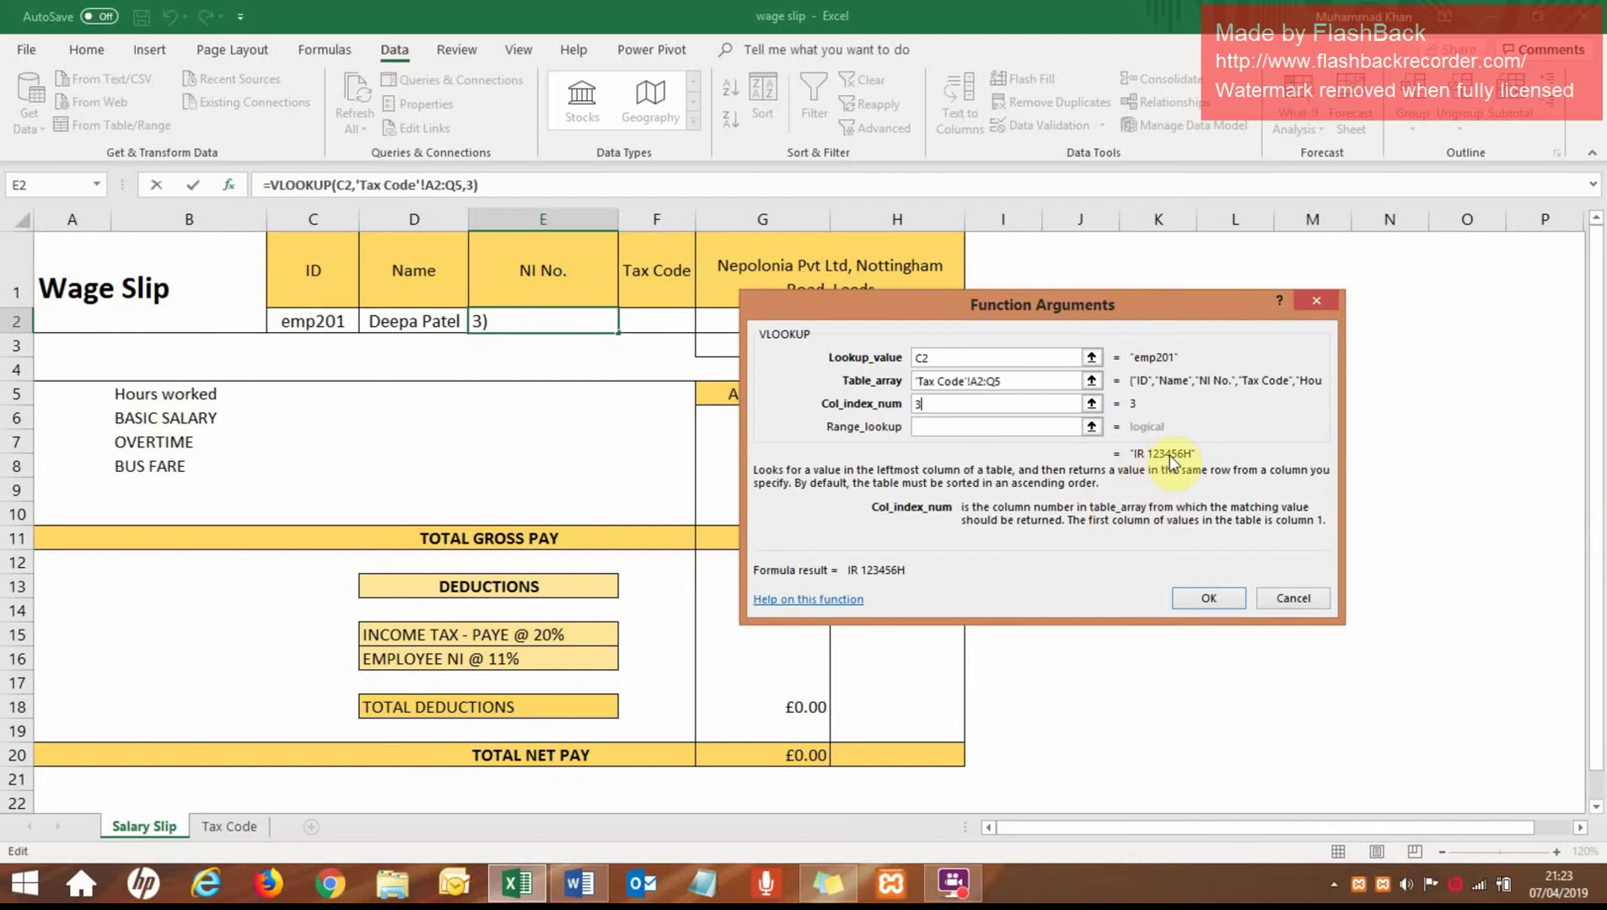
pyautogui.click(1010, 428)
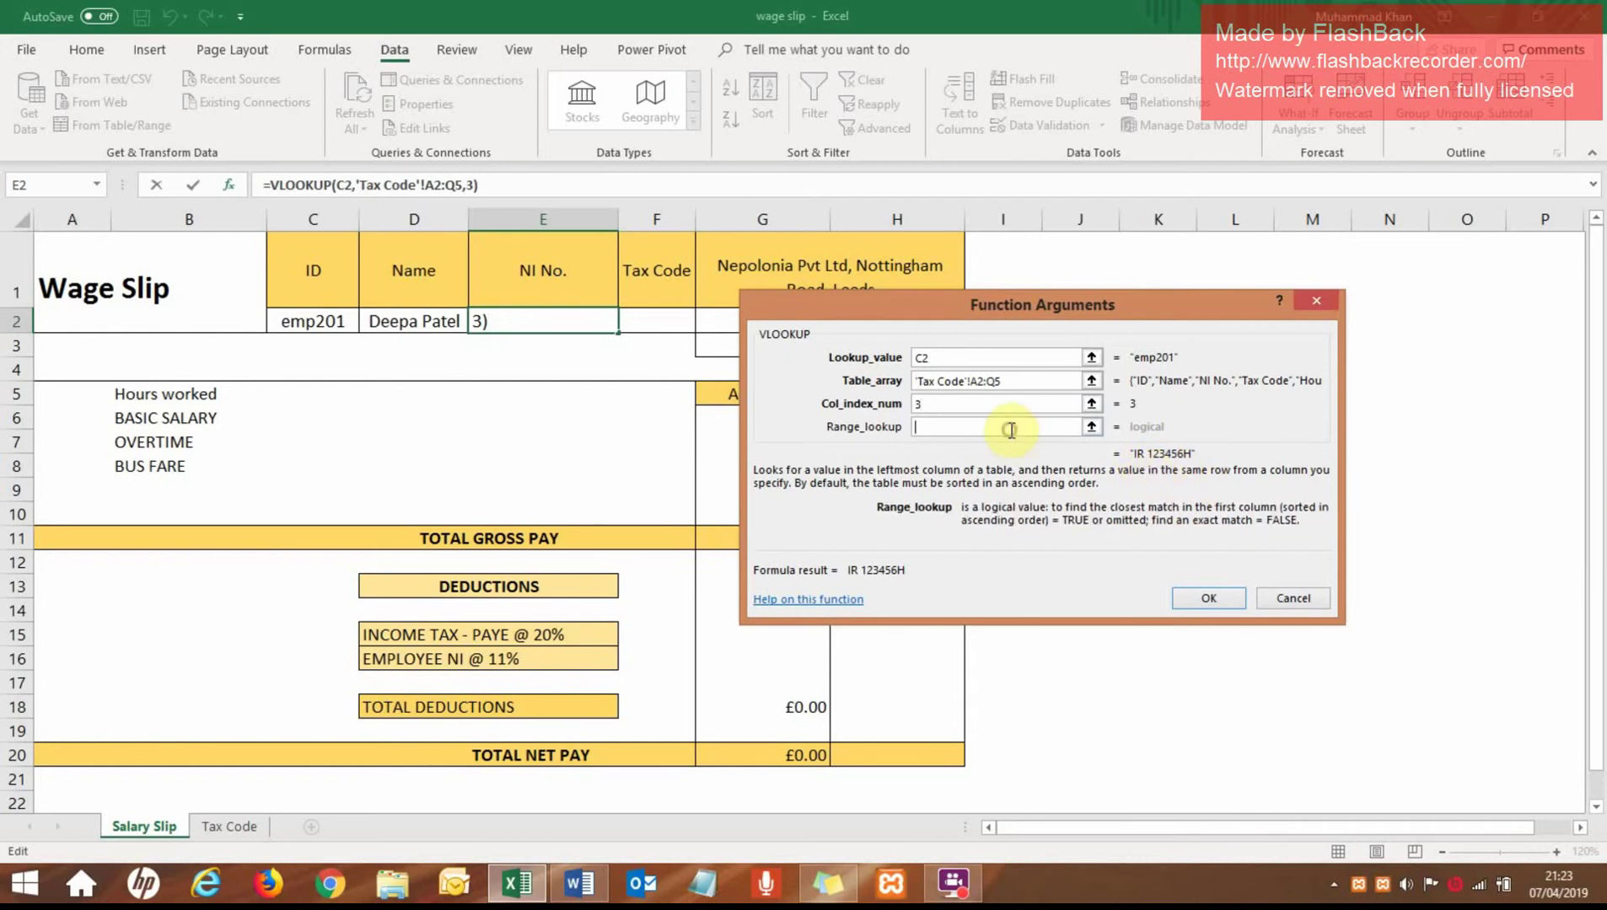
pyautogui.write('0')
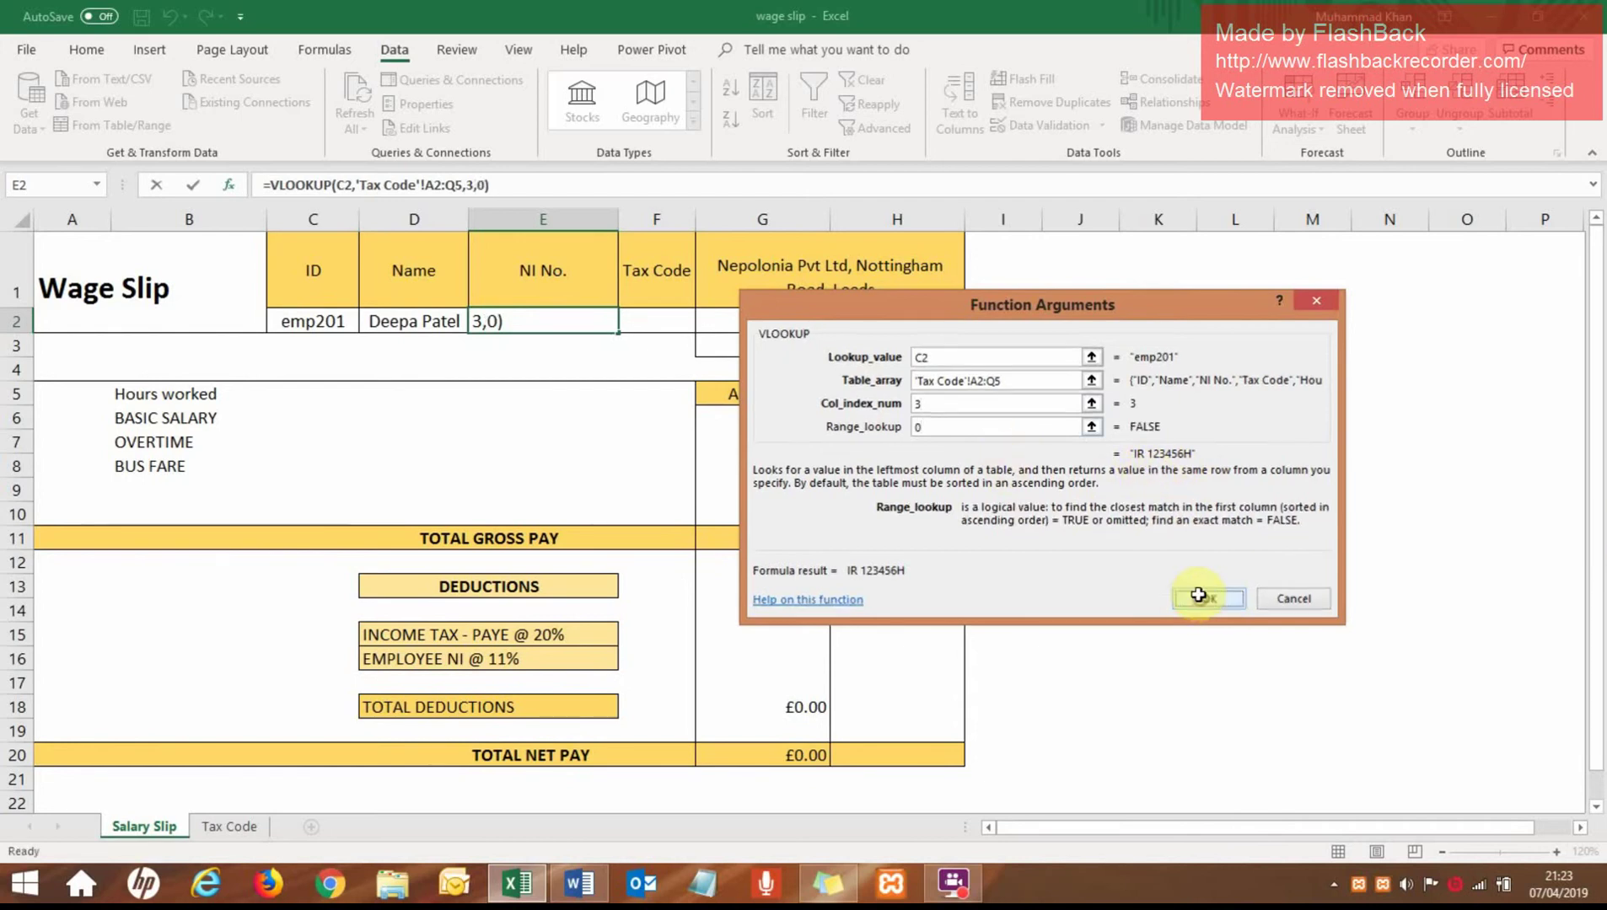
pyautogui.click(1209, 598)
# Insert a VLOOKUP in the Tax Code cell F2 that looks up C2 in range A2:Q5 of the Tax Code sheet
pyautogui.click(655, 317)
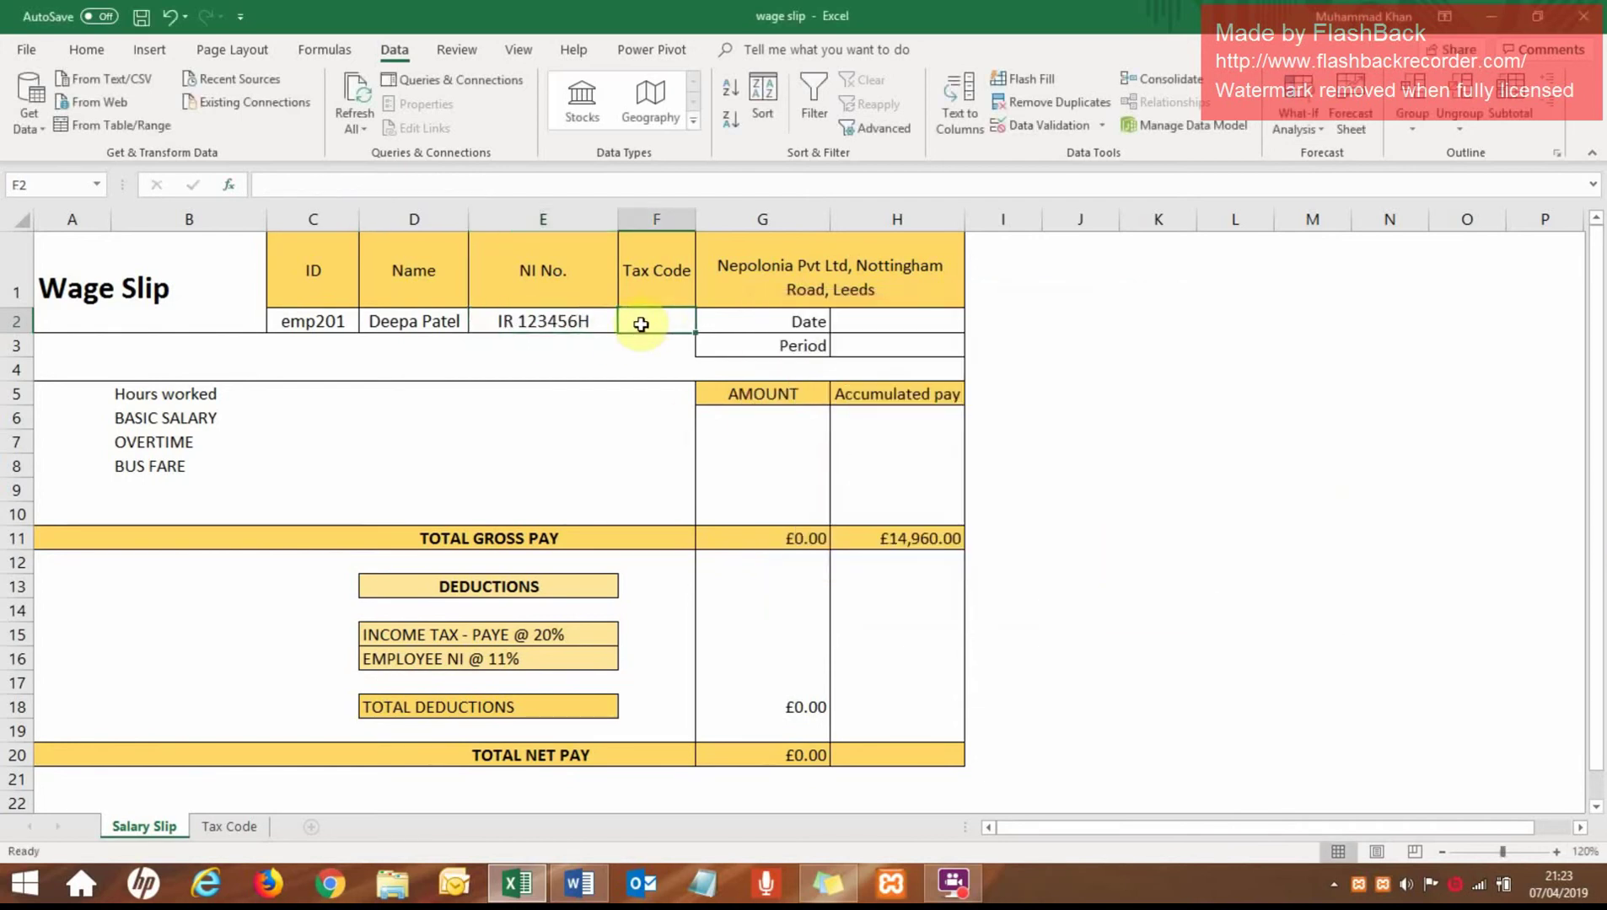
pyautogui.click(229, 186)
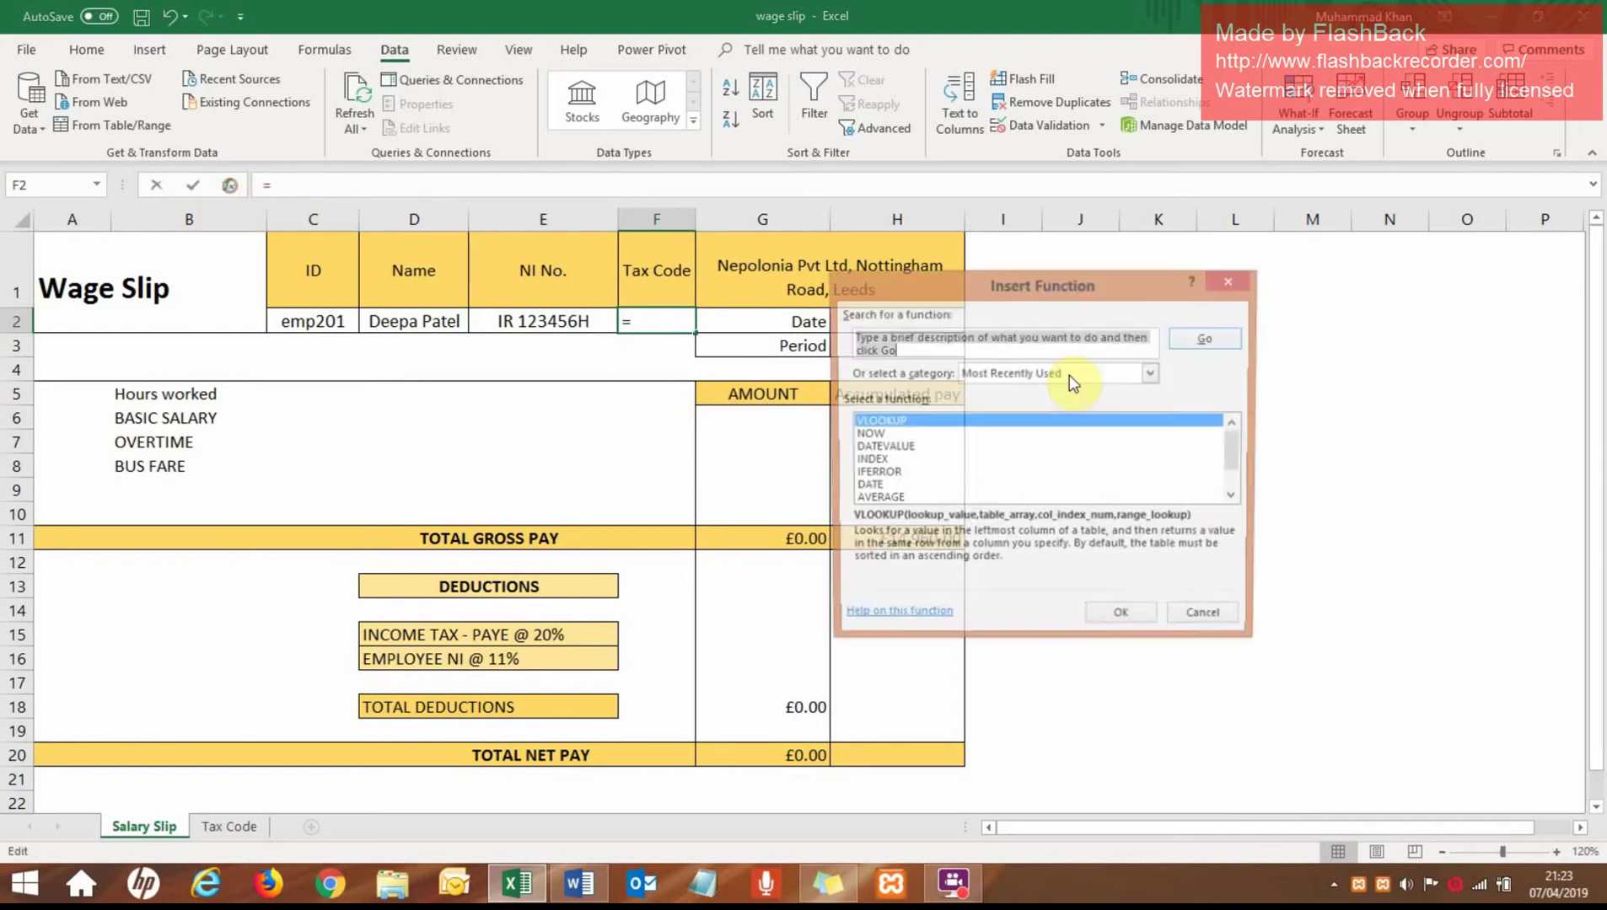
pyautogui.click(1126, 627)
pyautogui.click(338, 322)
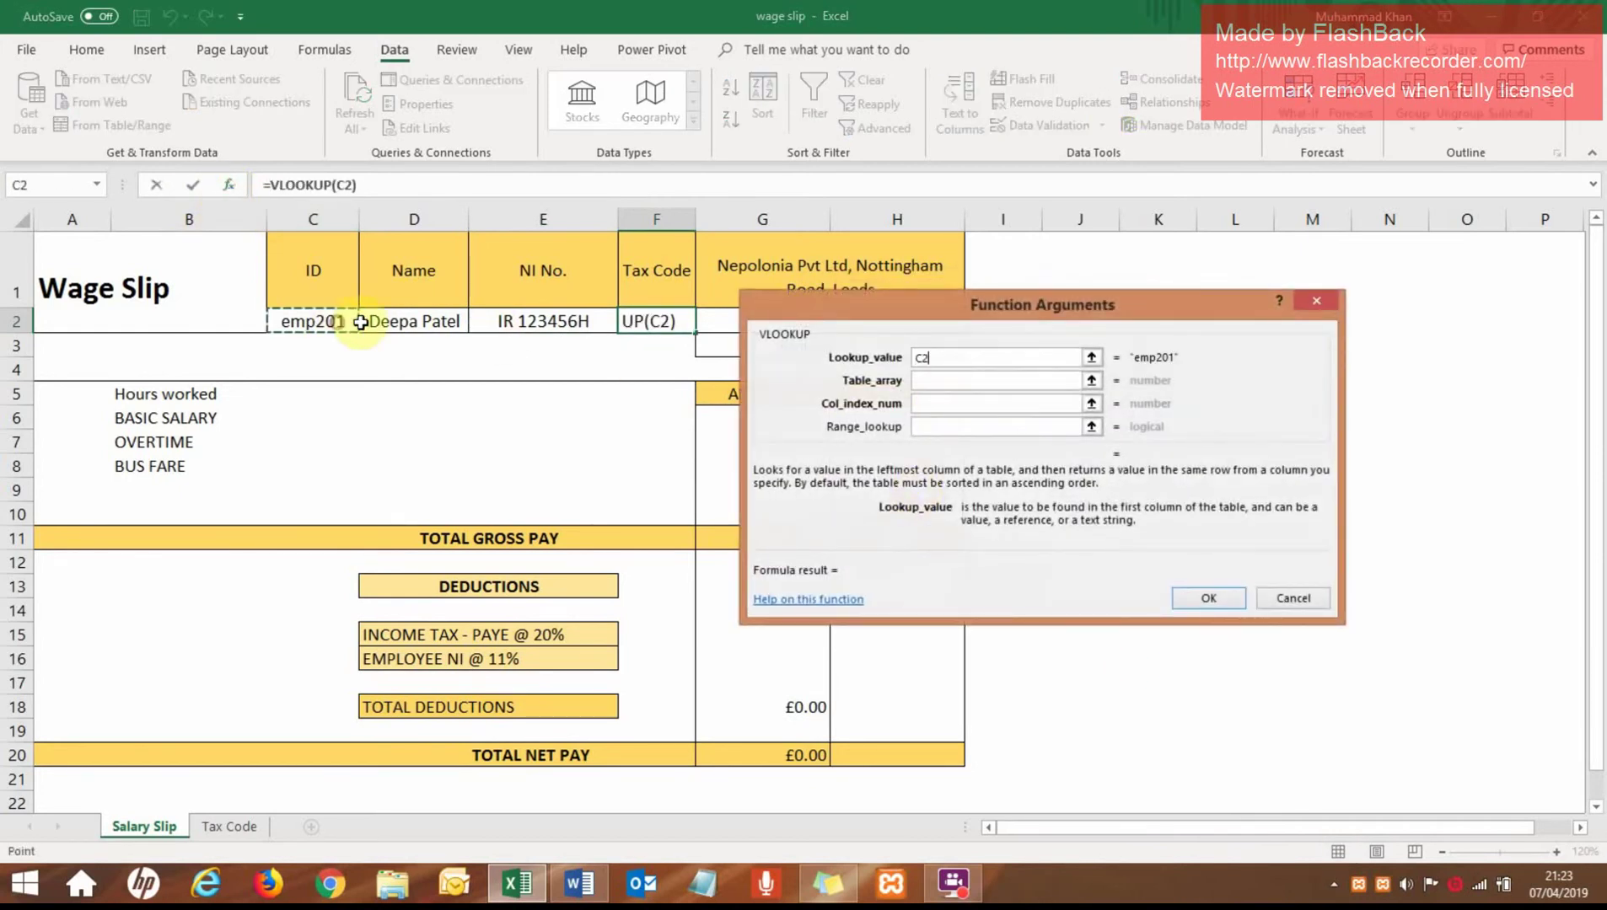
pyautogui.click(936, 384)
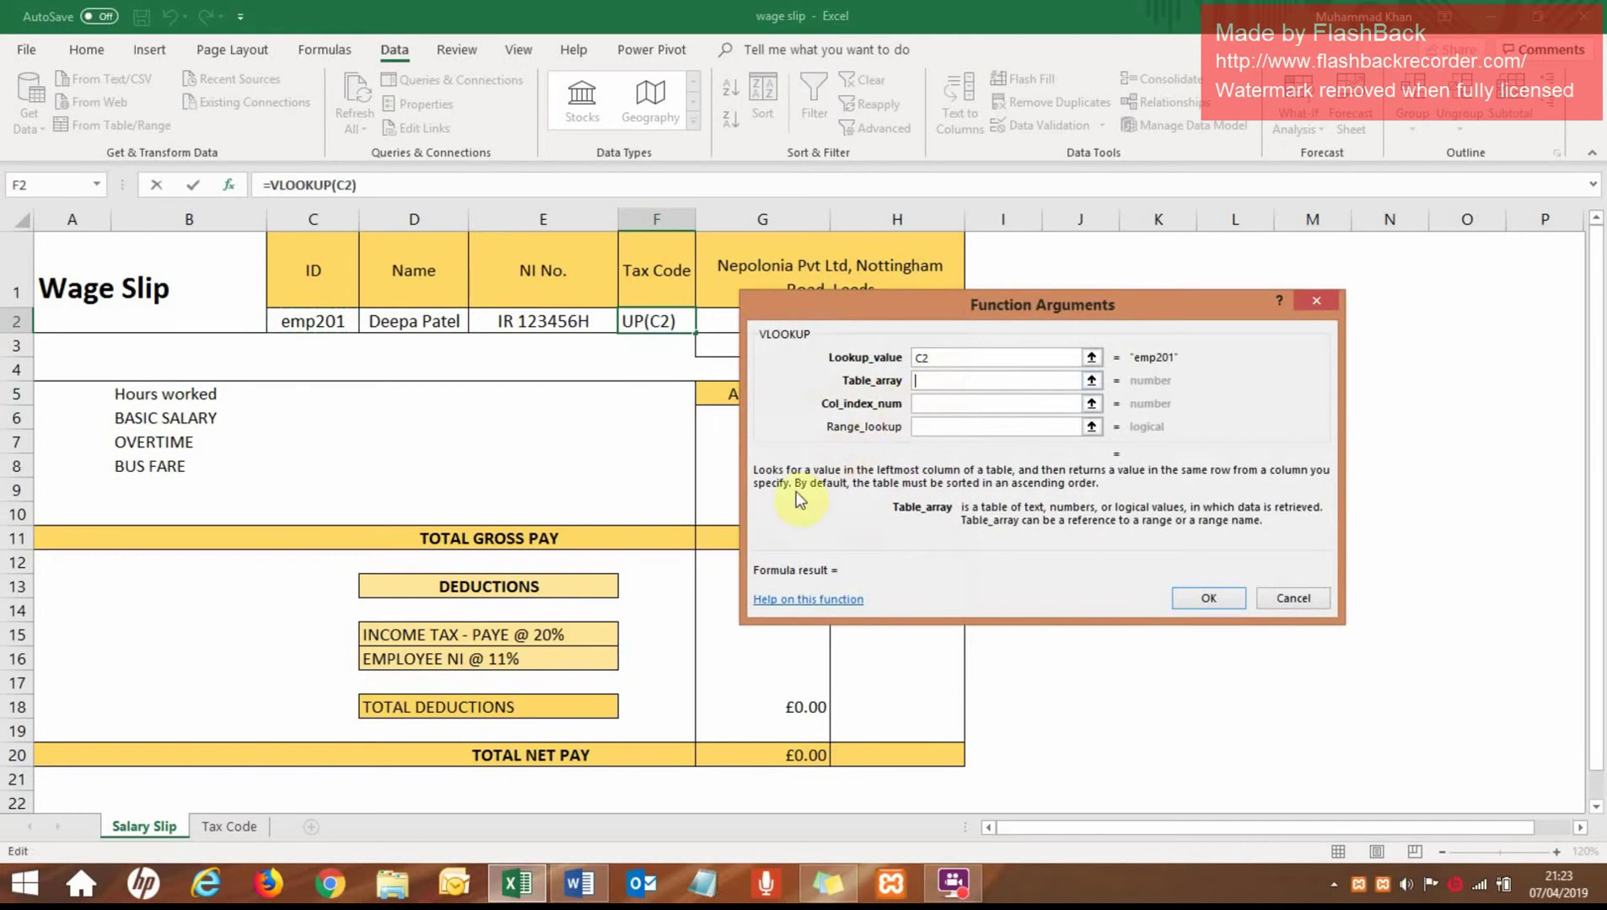
pyautogui.click(227, 827)
pyautogui.moveTo(63, 278); pyautogui.dragTo(1332, 379)
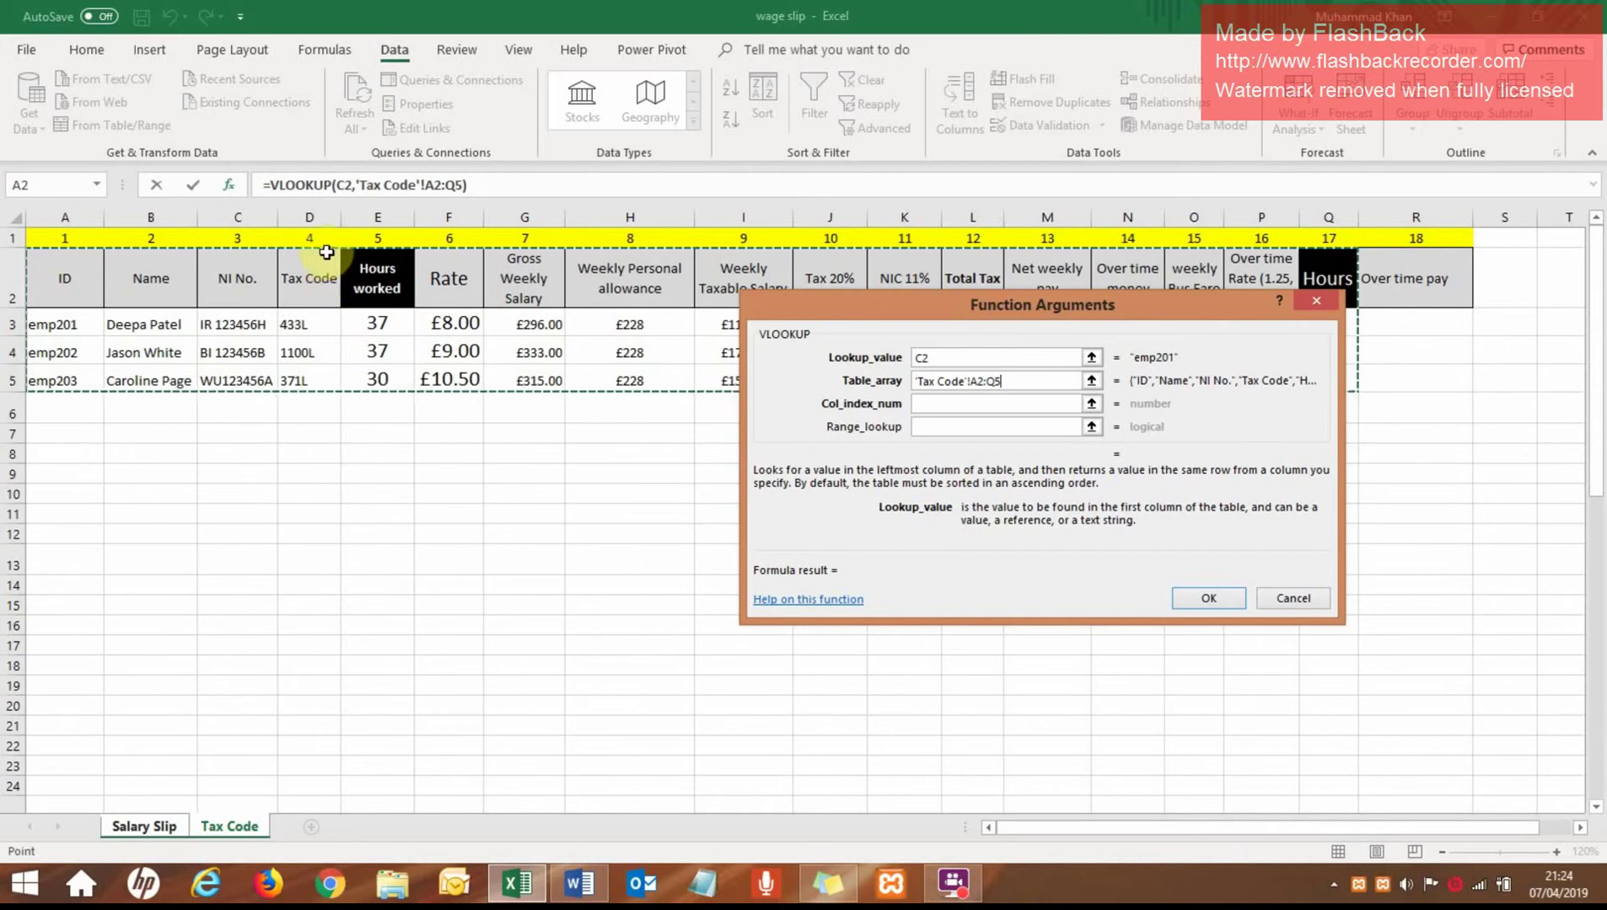
# Complete the Tax Code lookup with column index 4 and range lookup 0 for an exact match
pyautogui.click(924, 404)
pyautogui.write('4')
pyautogui.click(926, 427)
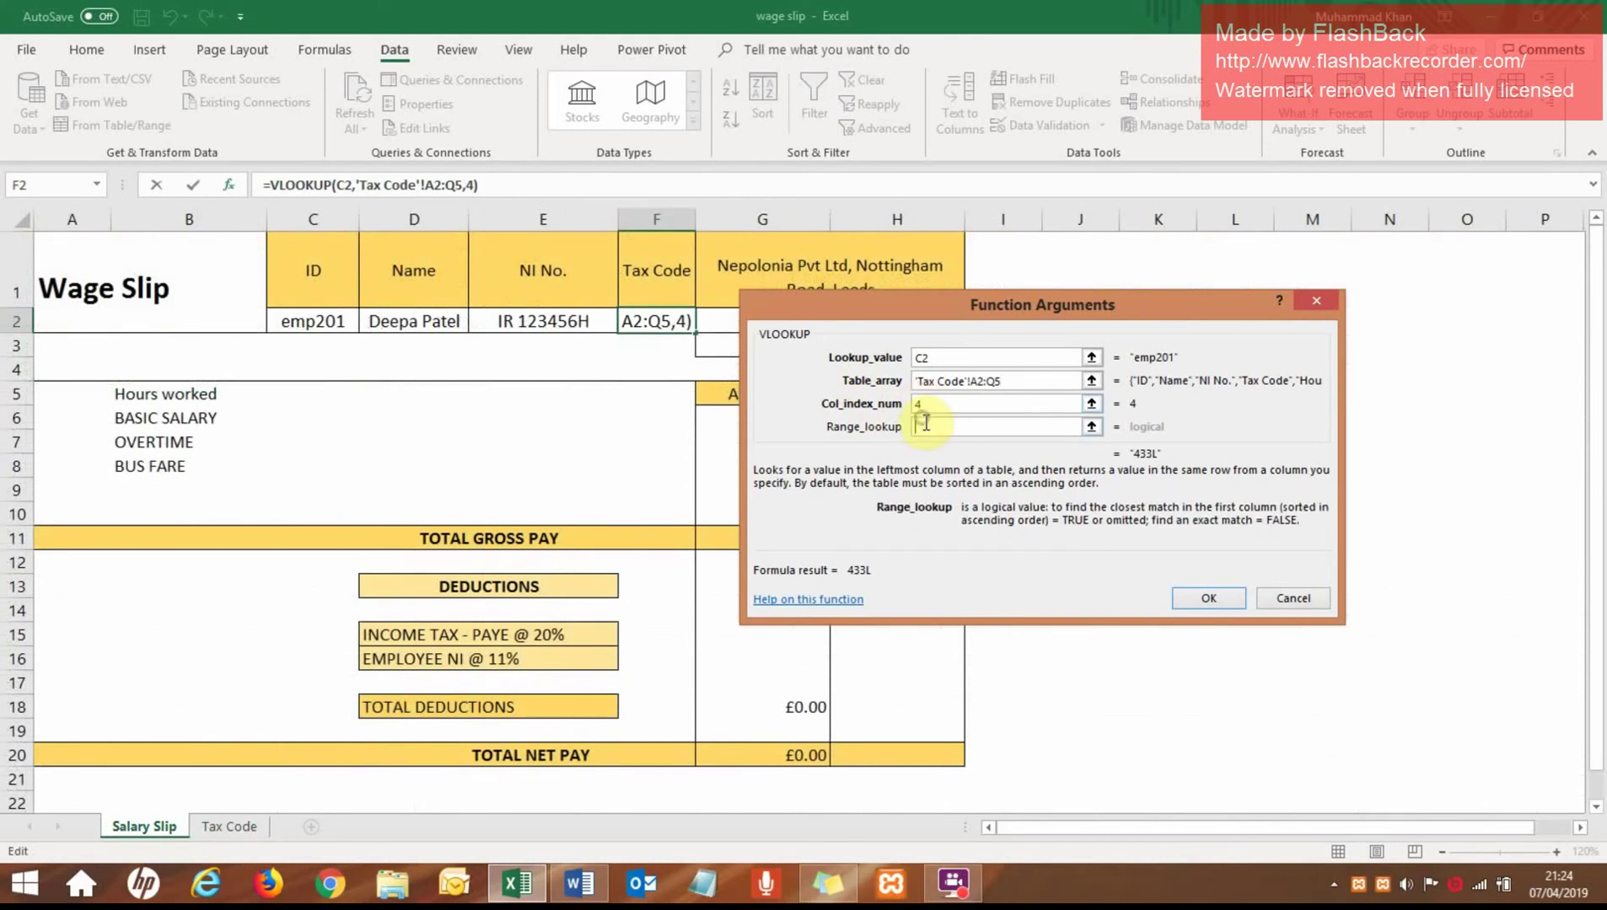
pyautogui.write('0')
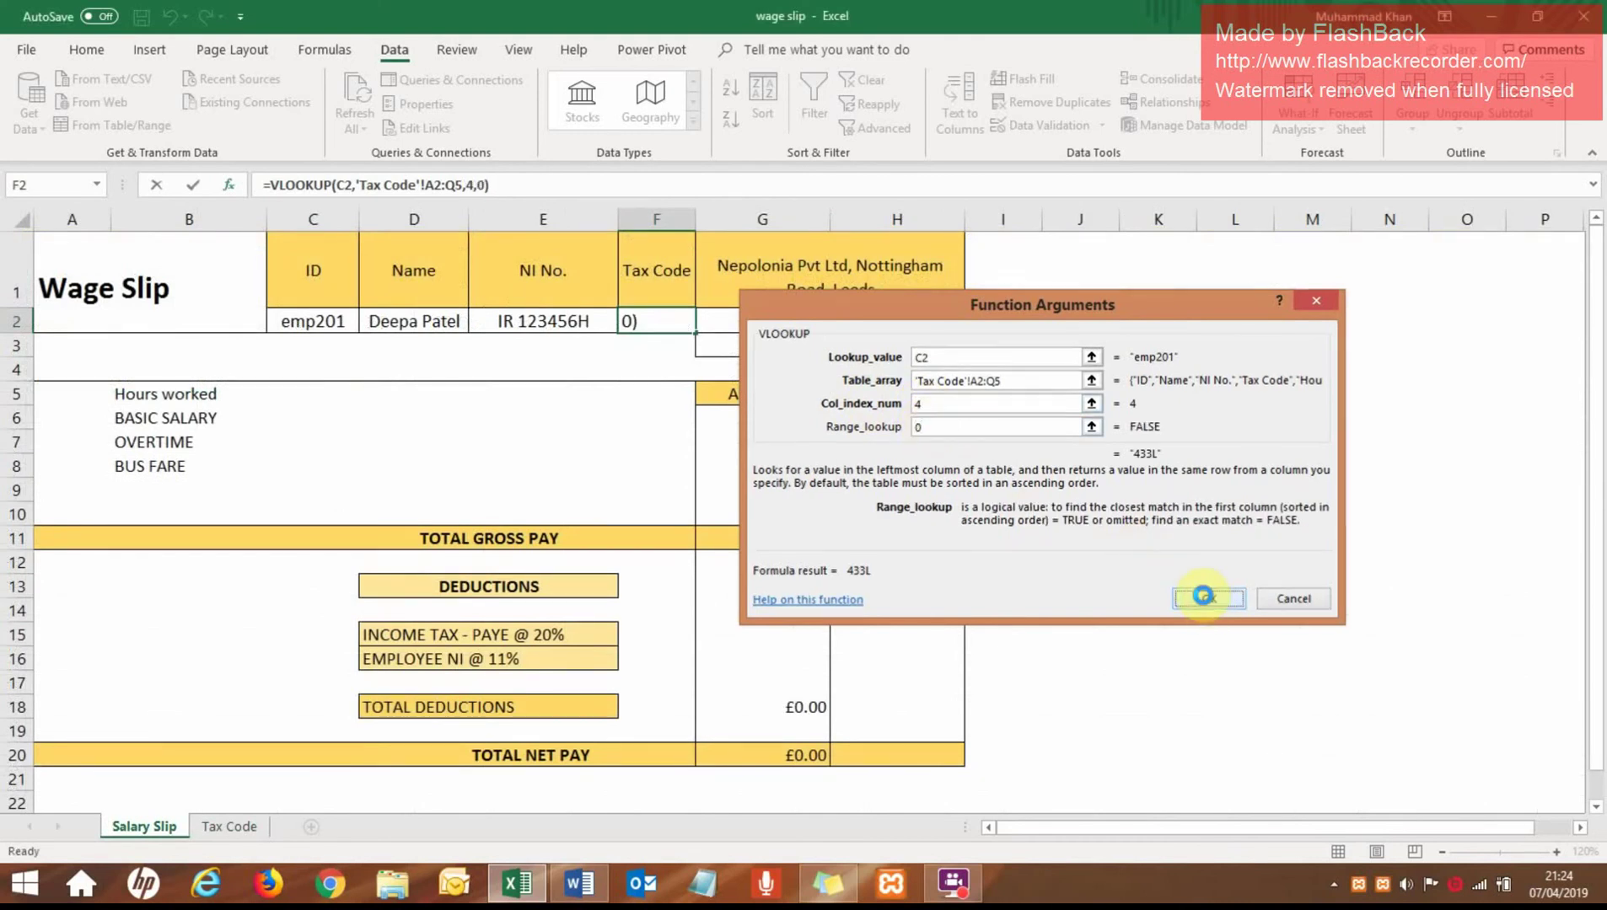
pyautogui.click(1205, 599)
# Delete the Over time pay column R from the Tax Code sheet
pyautogui.click(251, 829)
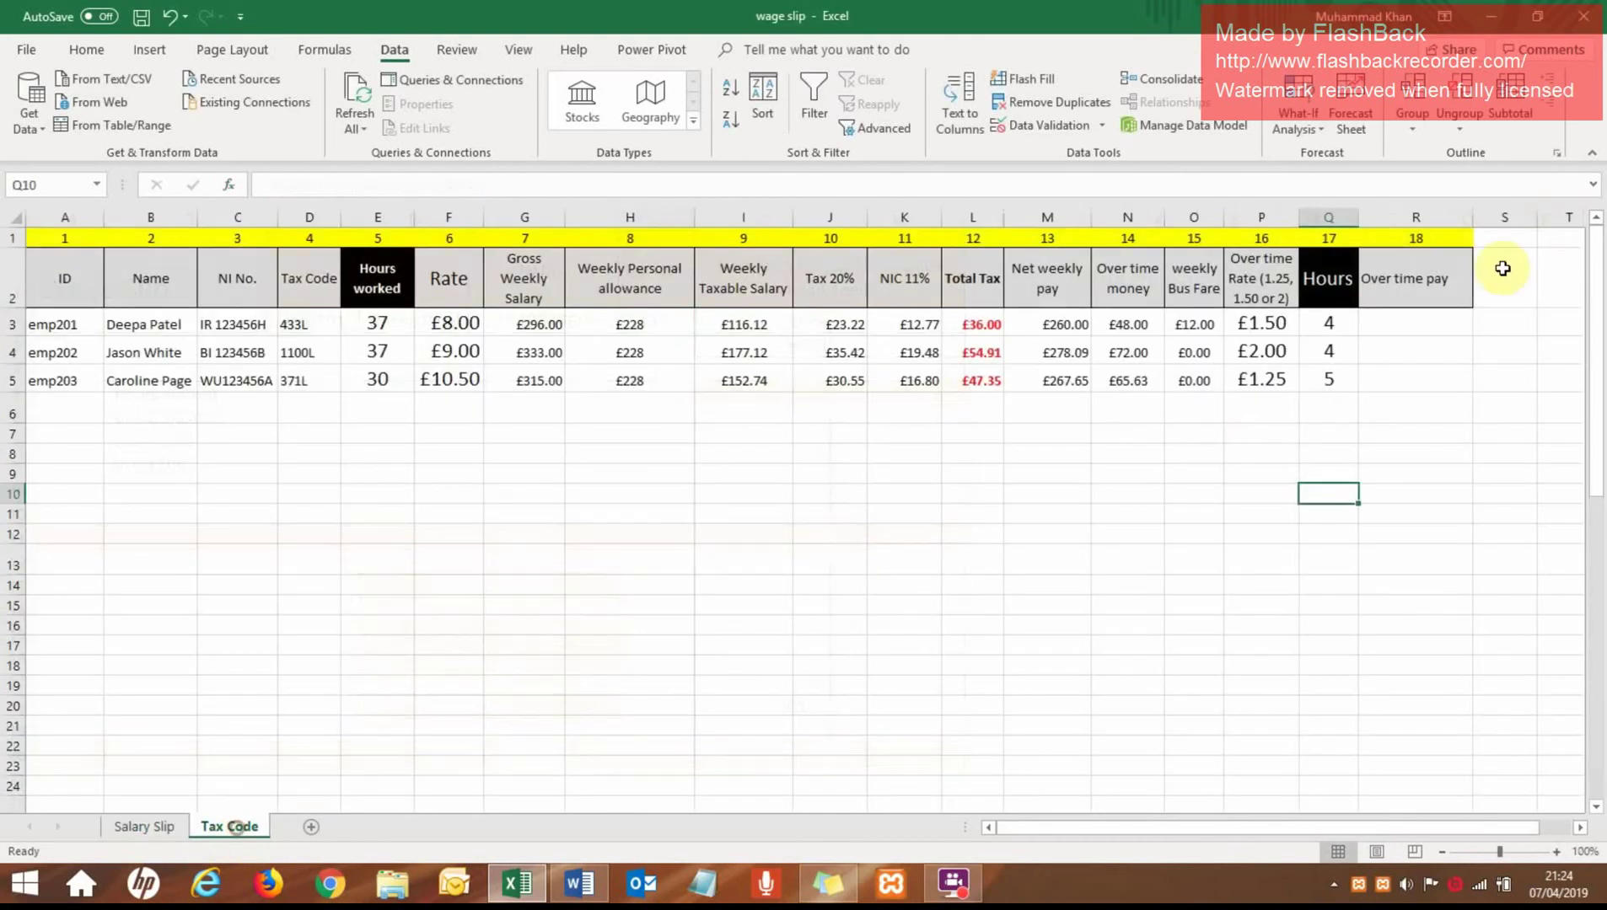
pyautogui.click(1416, 220)
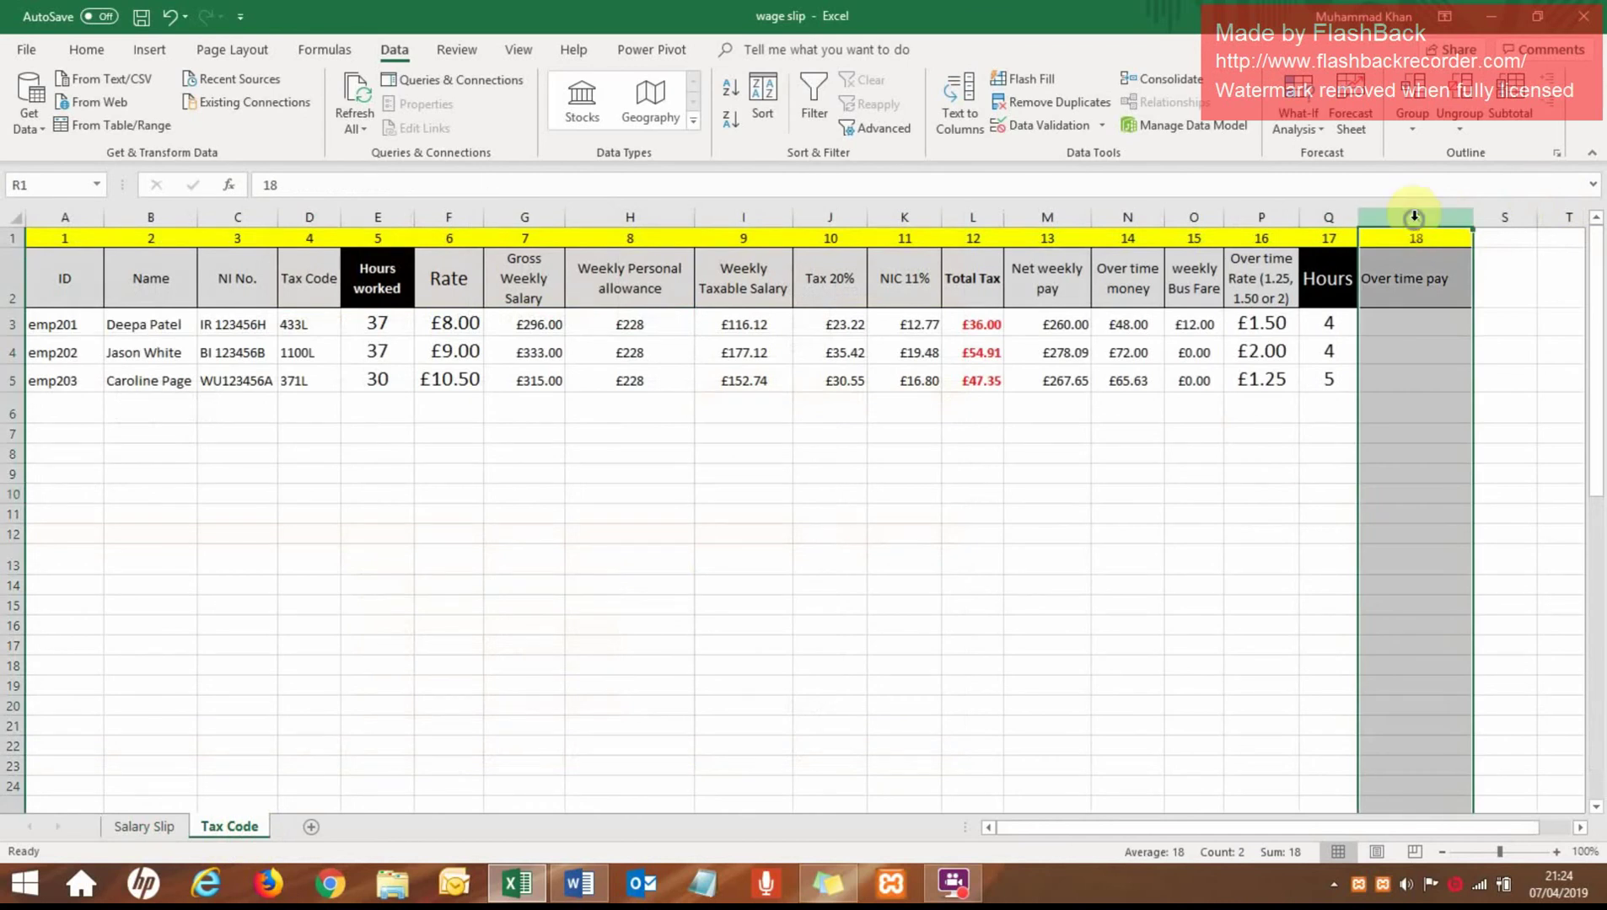
pyautogui.rightClick(1414, 218)
pyautogui.click(1465, 384)
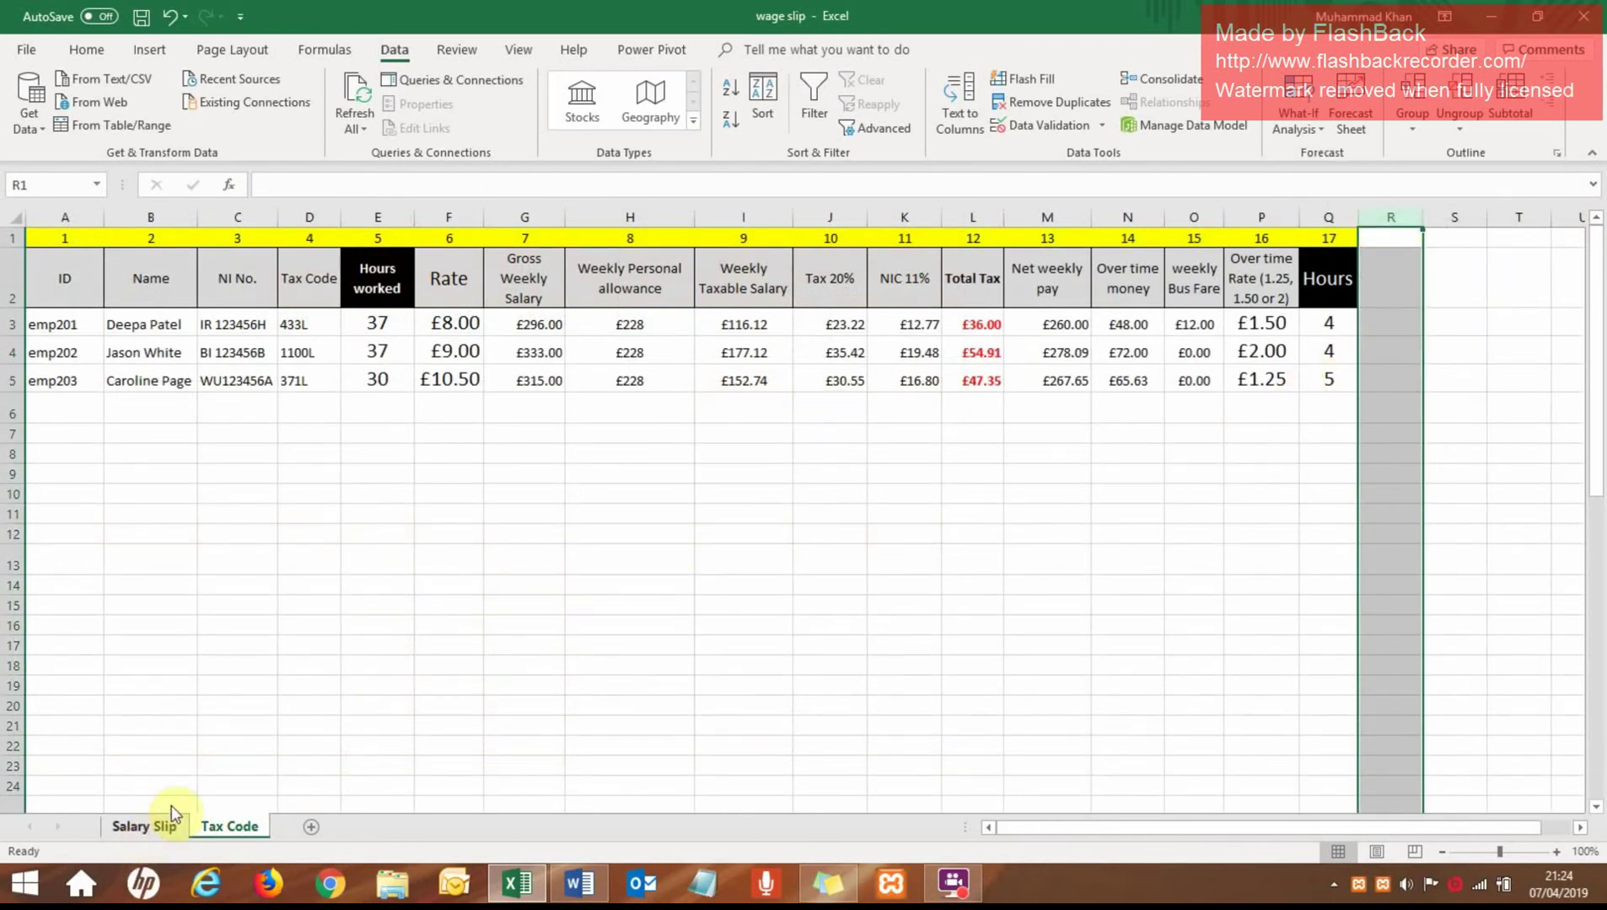
pyautogui.click(194, 654)
# Enter the date 21/11/2015 in H2 and the period 10 in H3 on the Salary Slip sheet
pyautogui.click(143, 827)
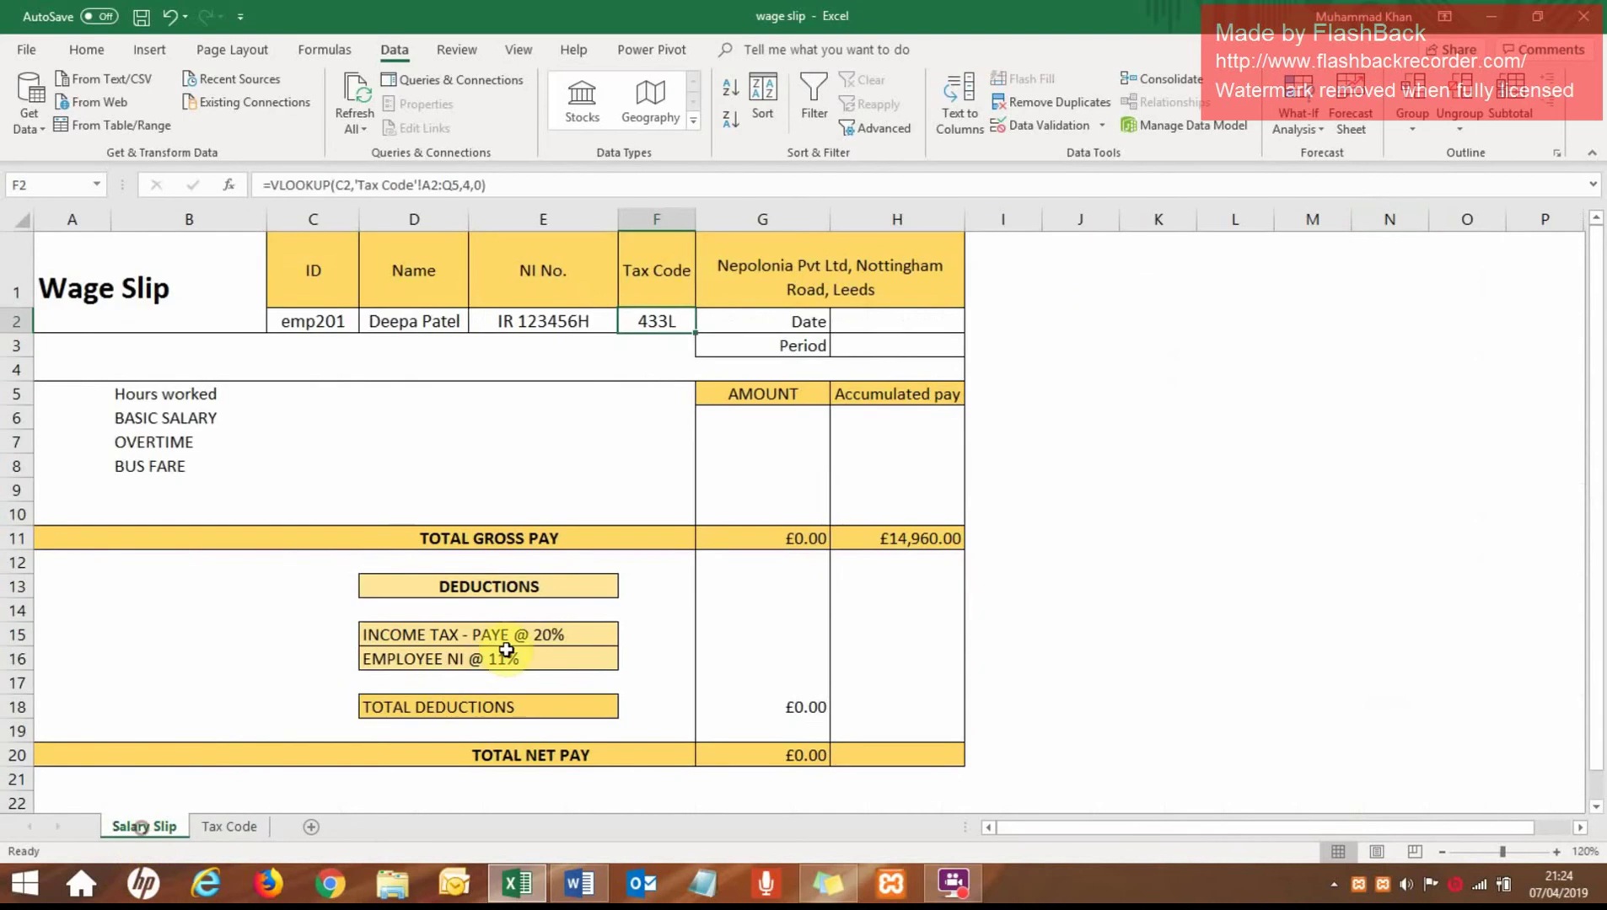
pyautogui.click(888, 320)
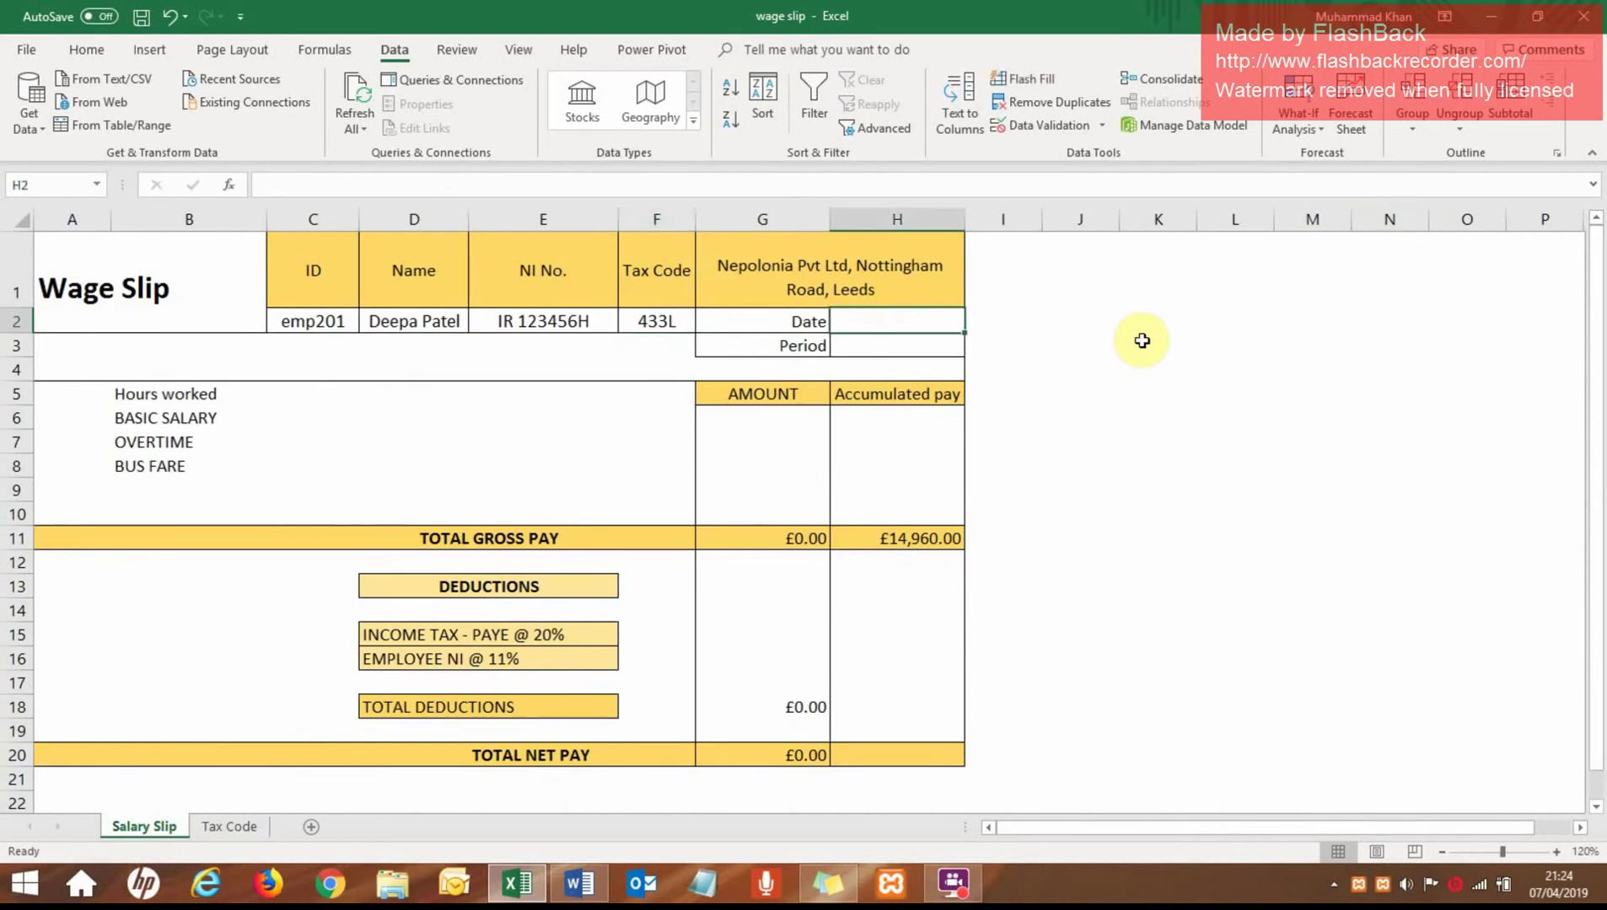
pyautogui.write('21/11/2015')
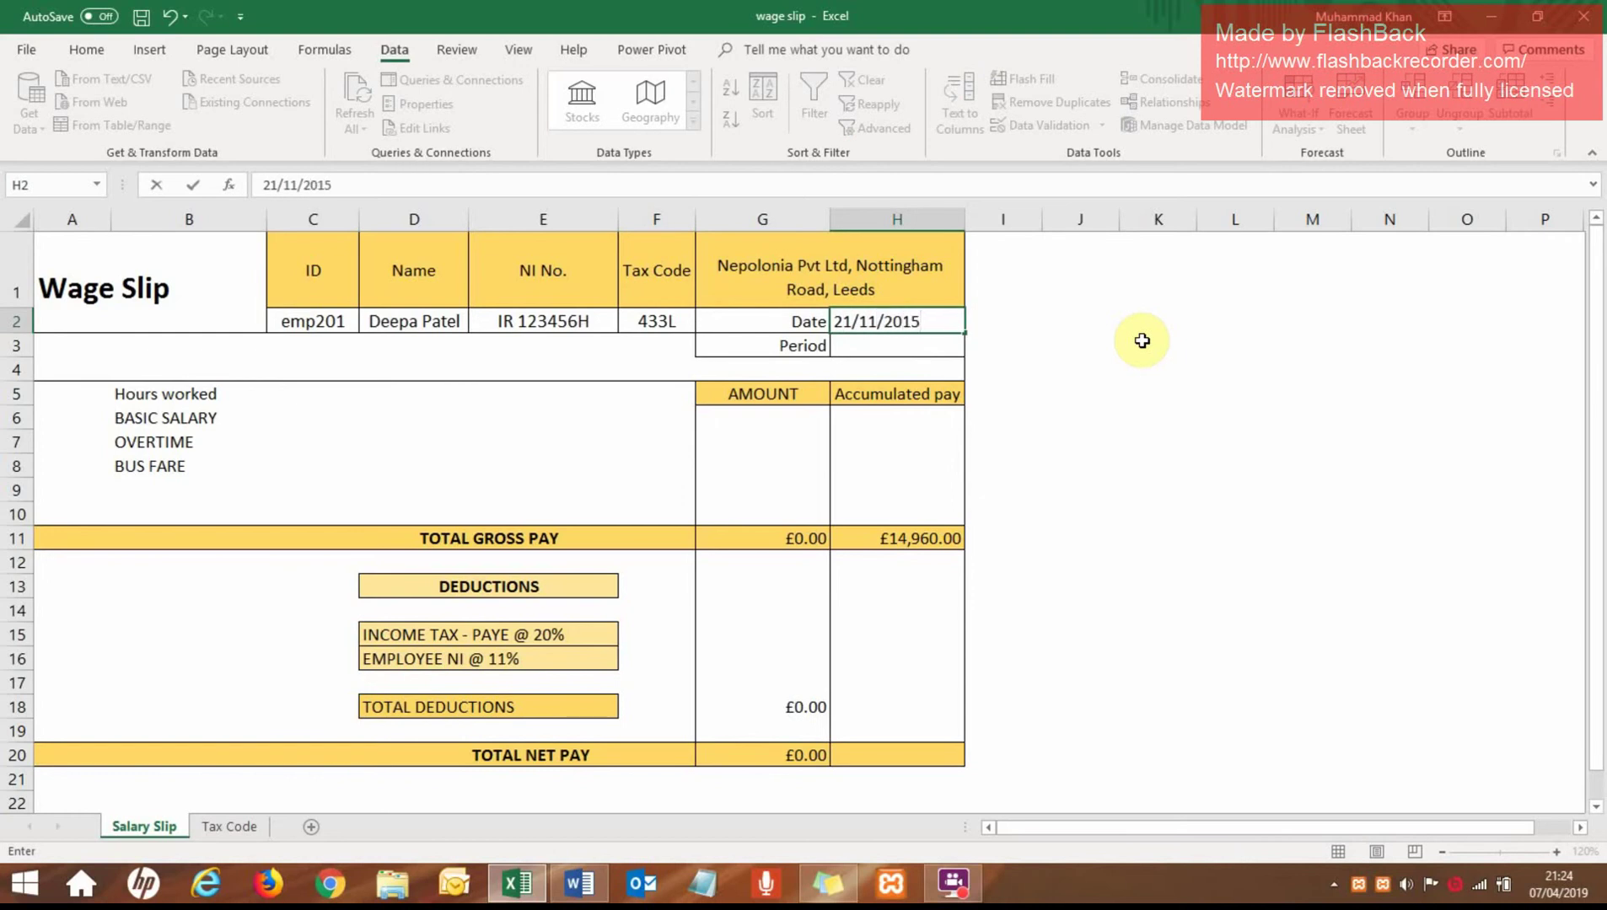
pyautogui.click(918, 348)
pyautogui.write('10')
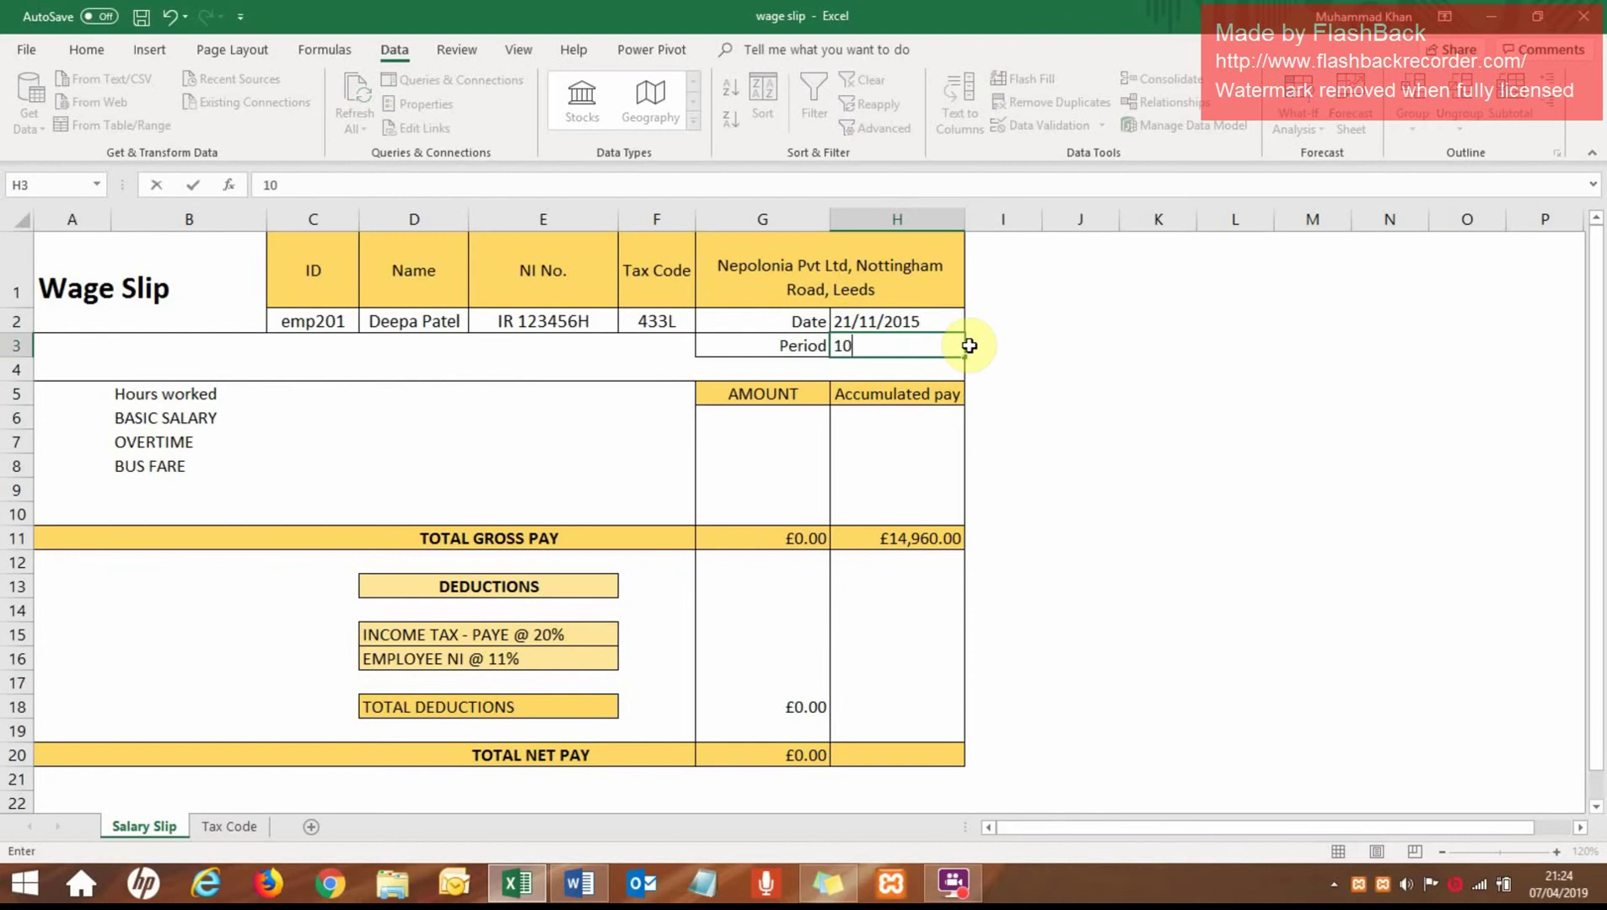
pyautogui.press('Return')
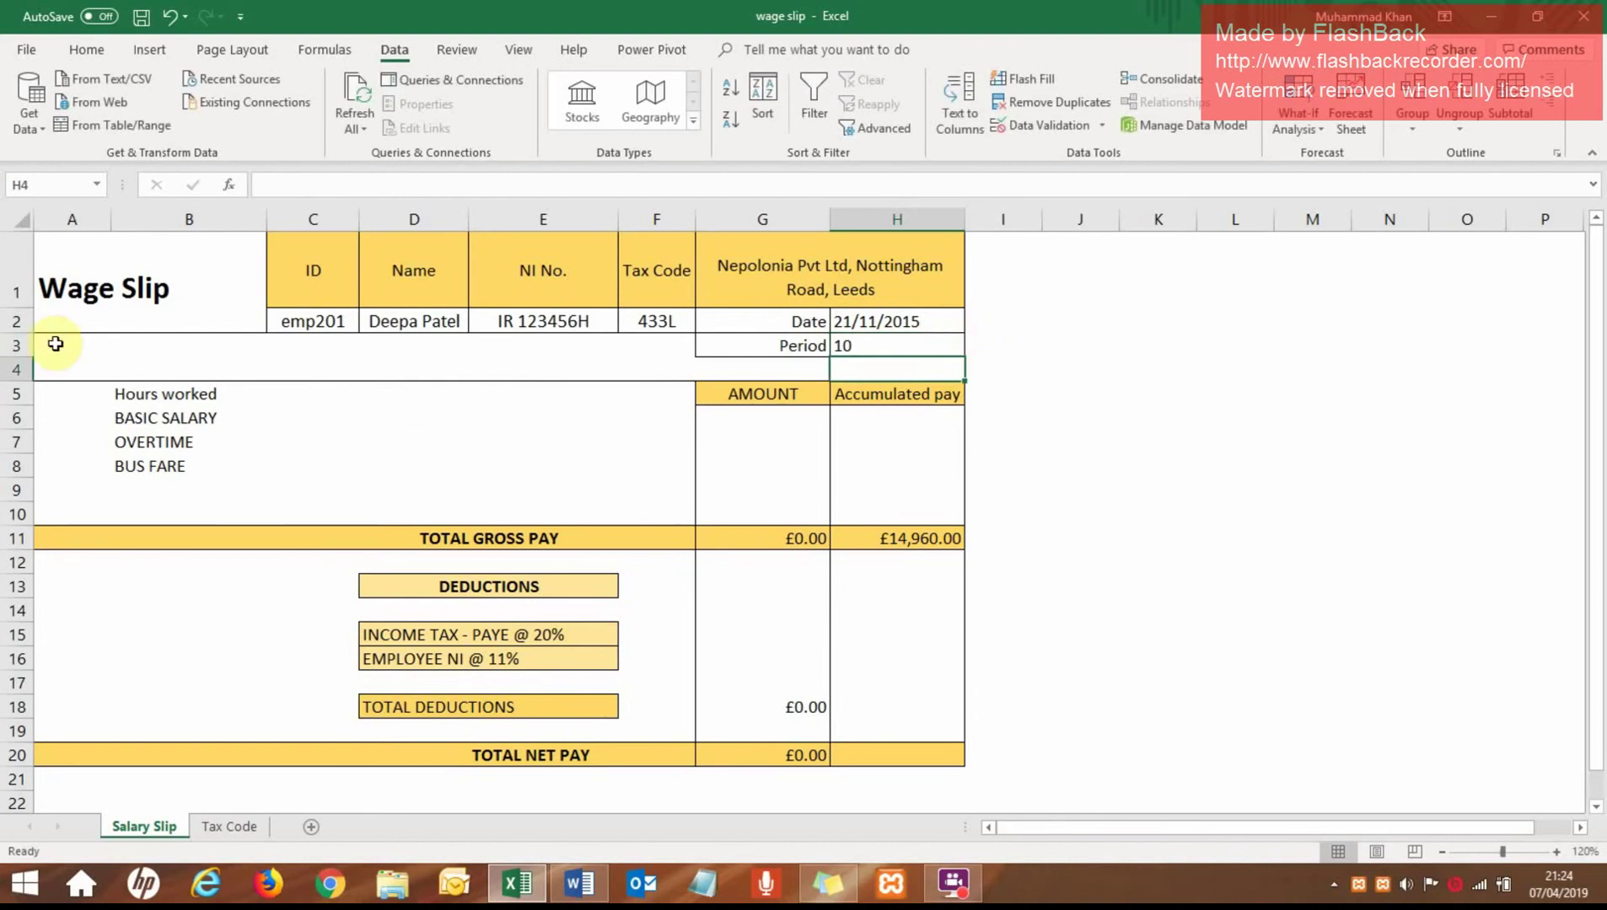
# Select cell C5 beside the Hours worked label on the wage slip
pyautogui.click(315, 394)
pyautogui.press('Right')
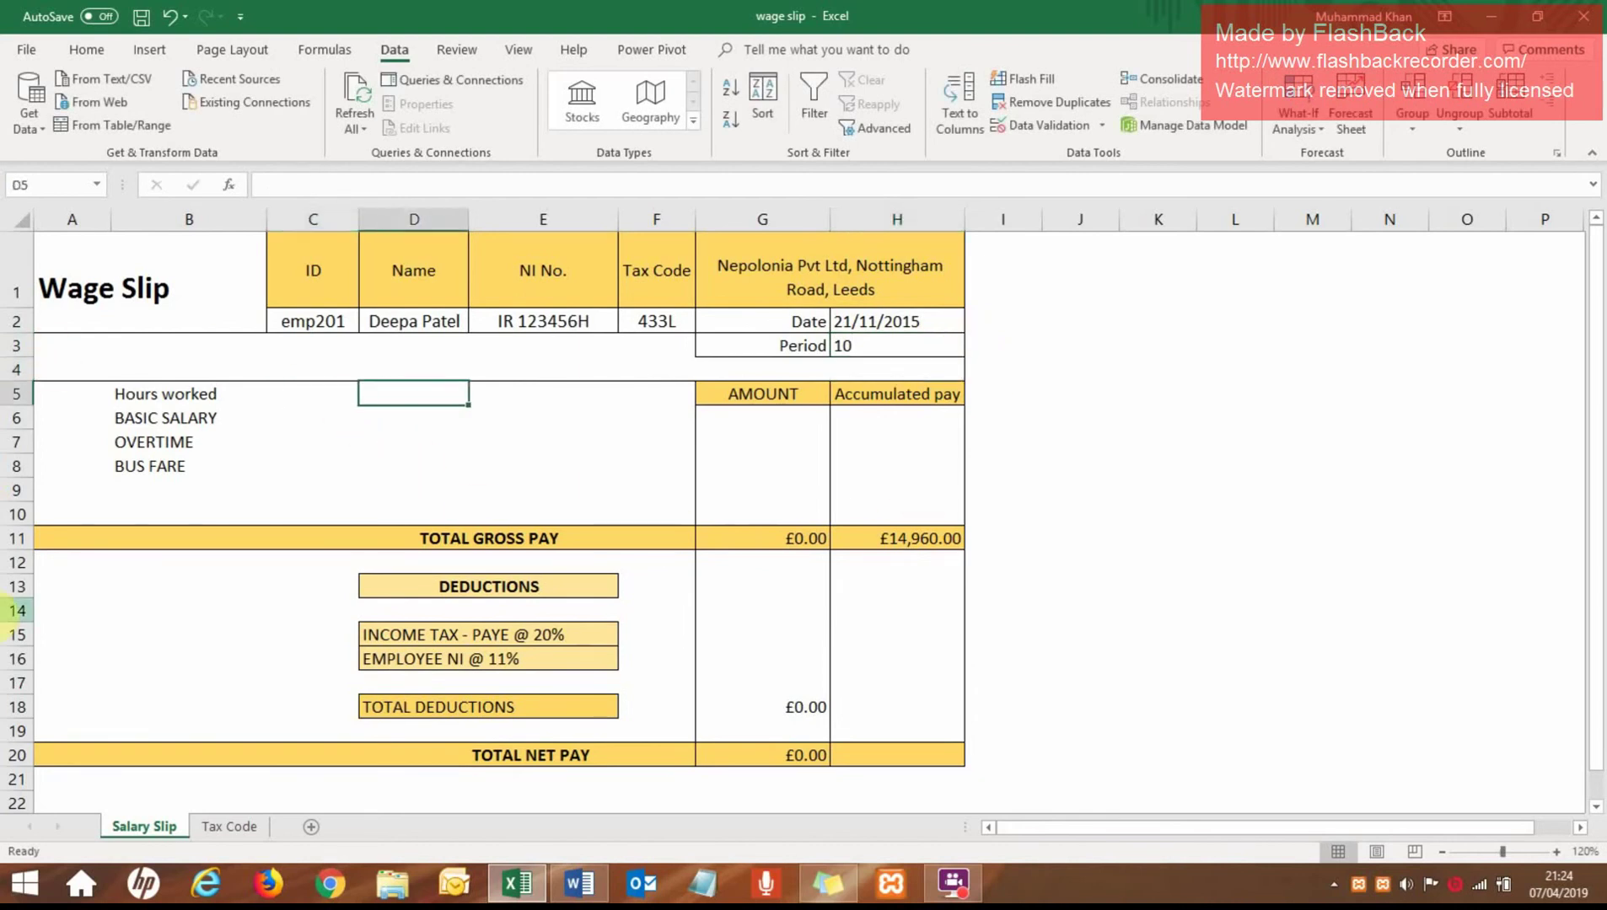
pyautogui.press('Left')
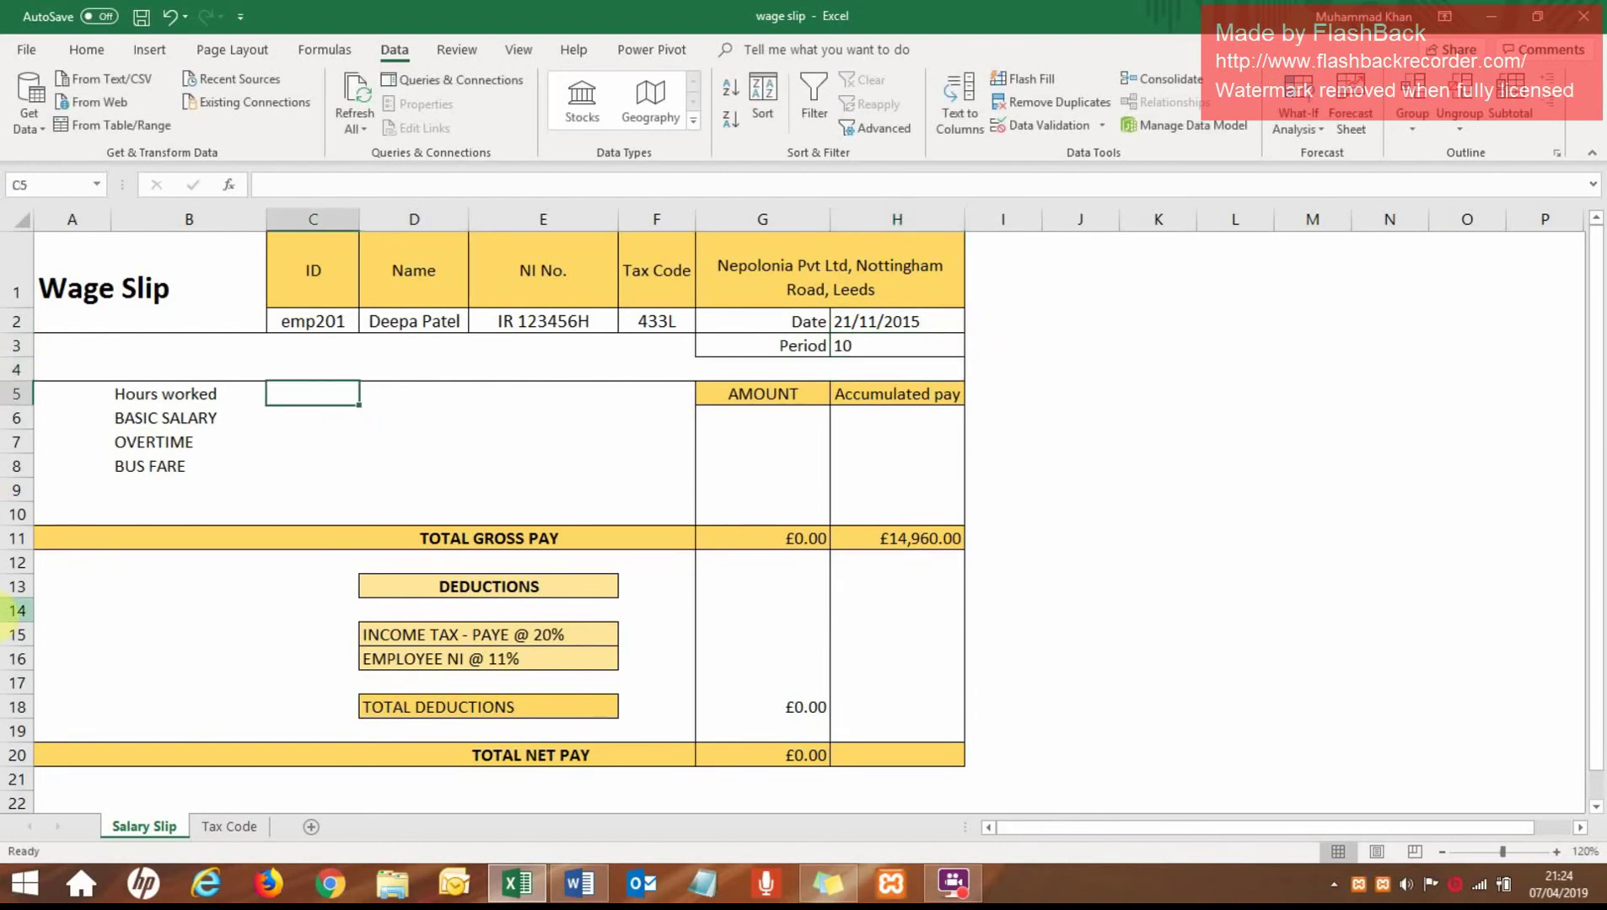
# Set the hours worked on the Tax Code sheet to 30 for emp201 and 25 for emp203
pyautogui.click(236, 828)
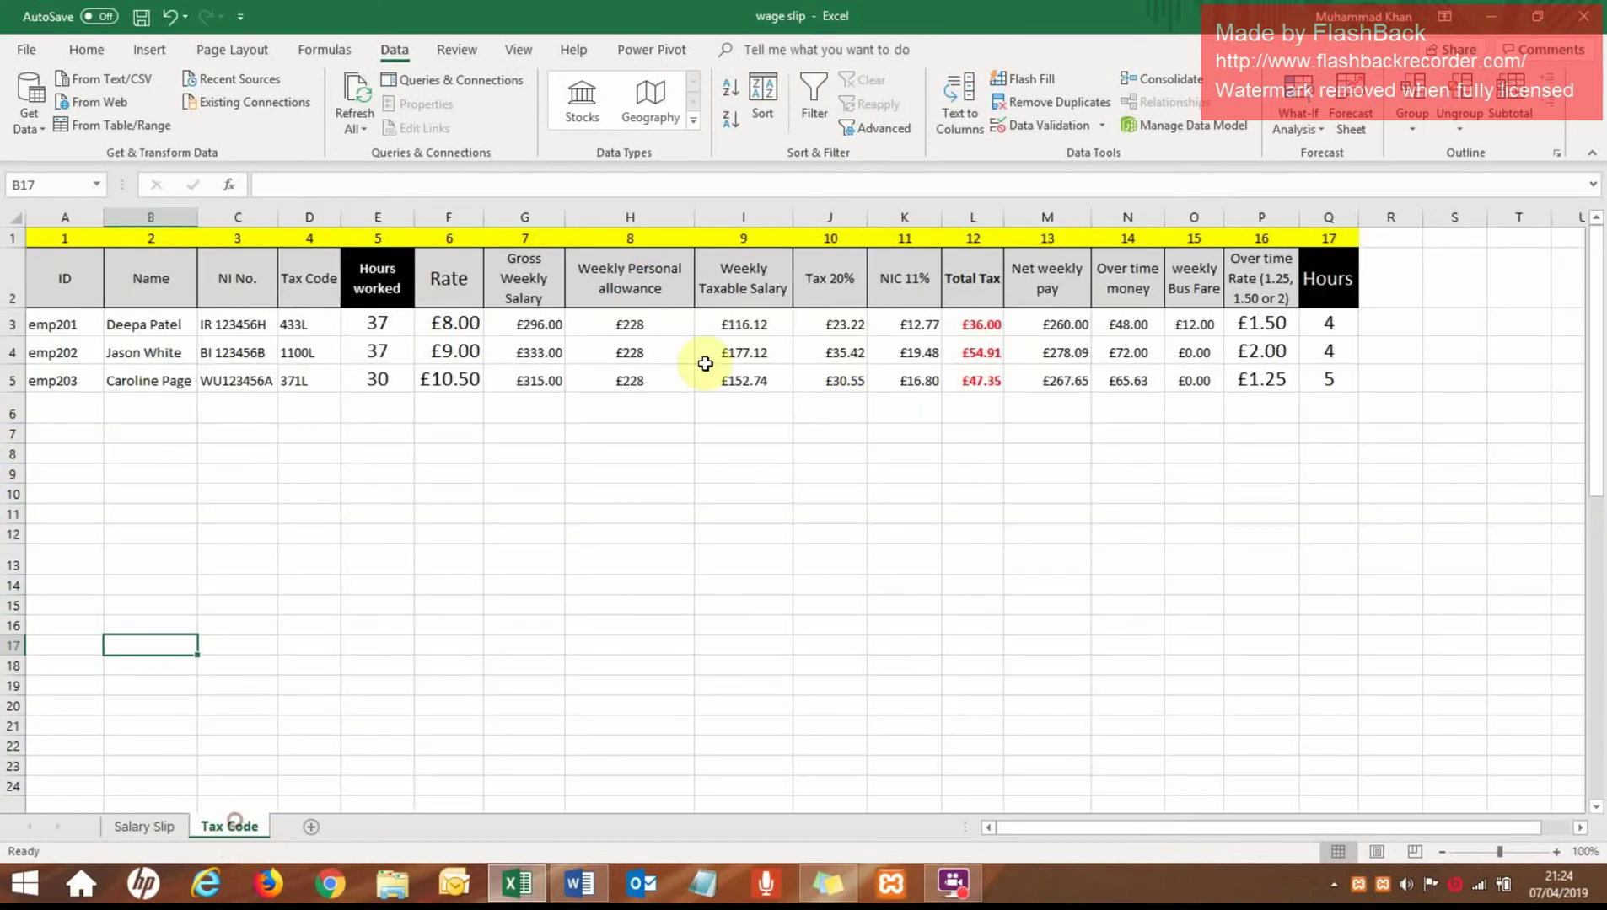
pyautogui.click(383, 327)
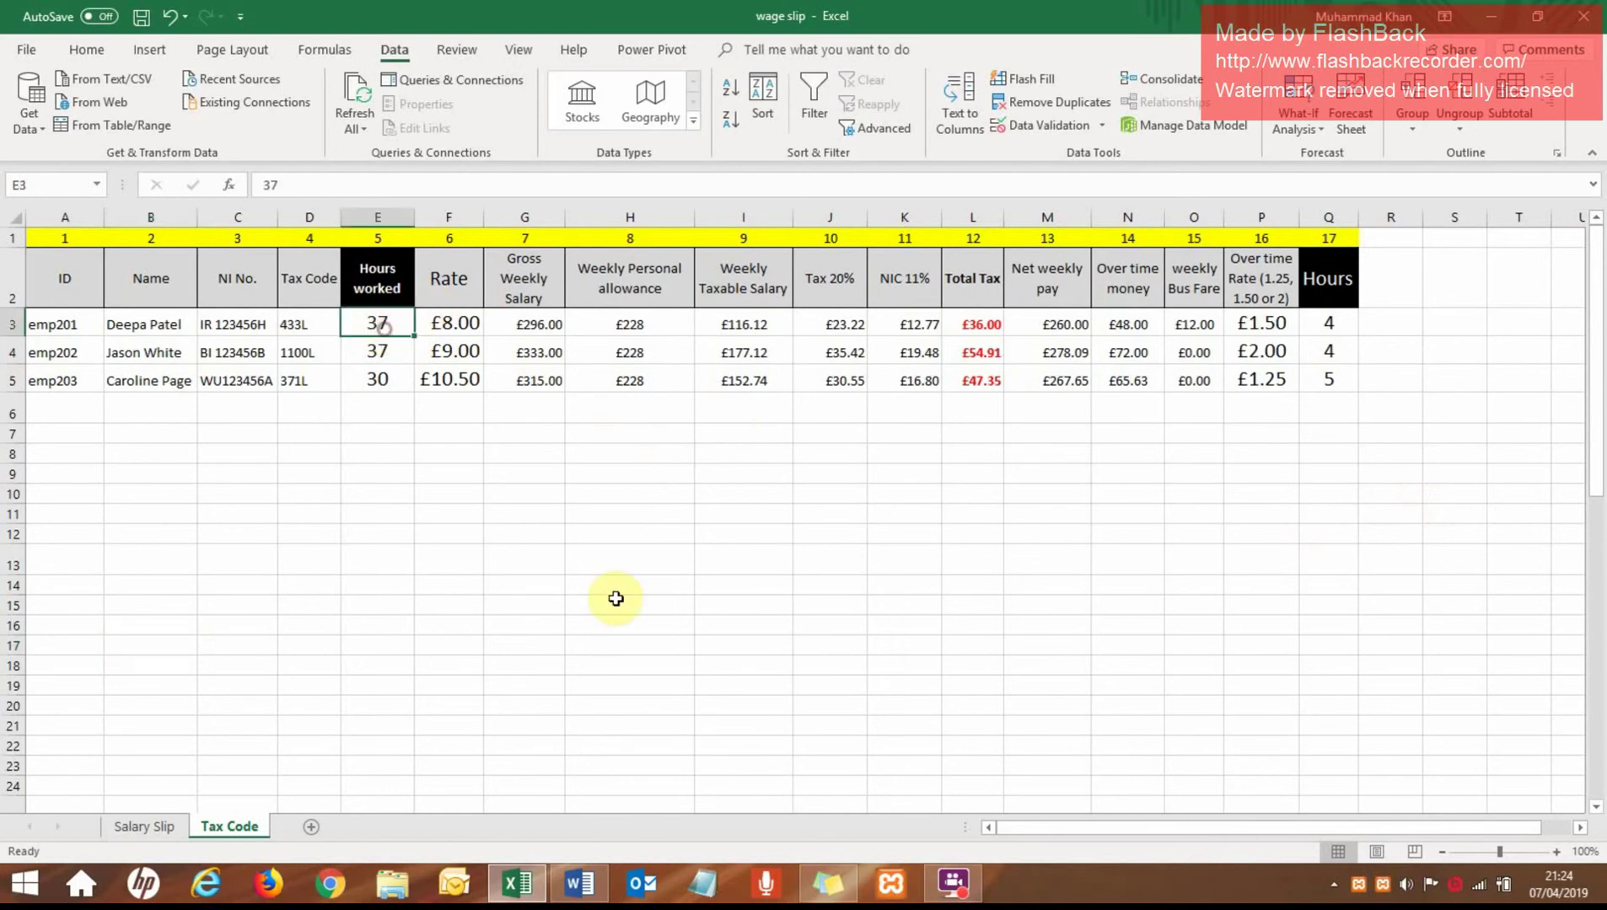
pyautogui.write('30')
pyautogui.press('Return')
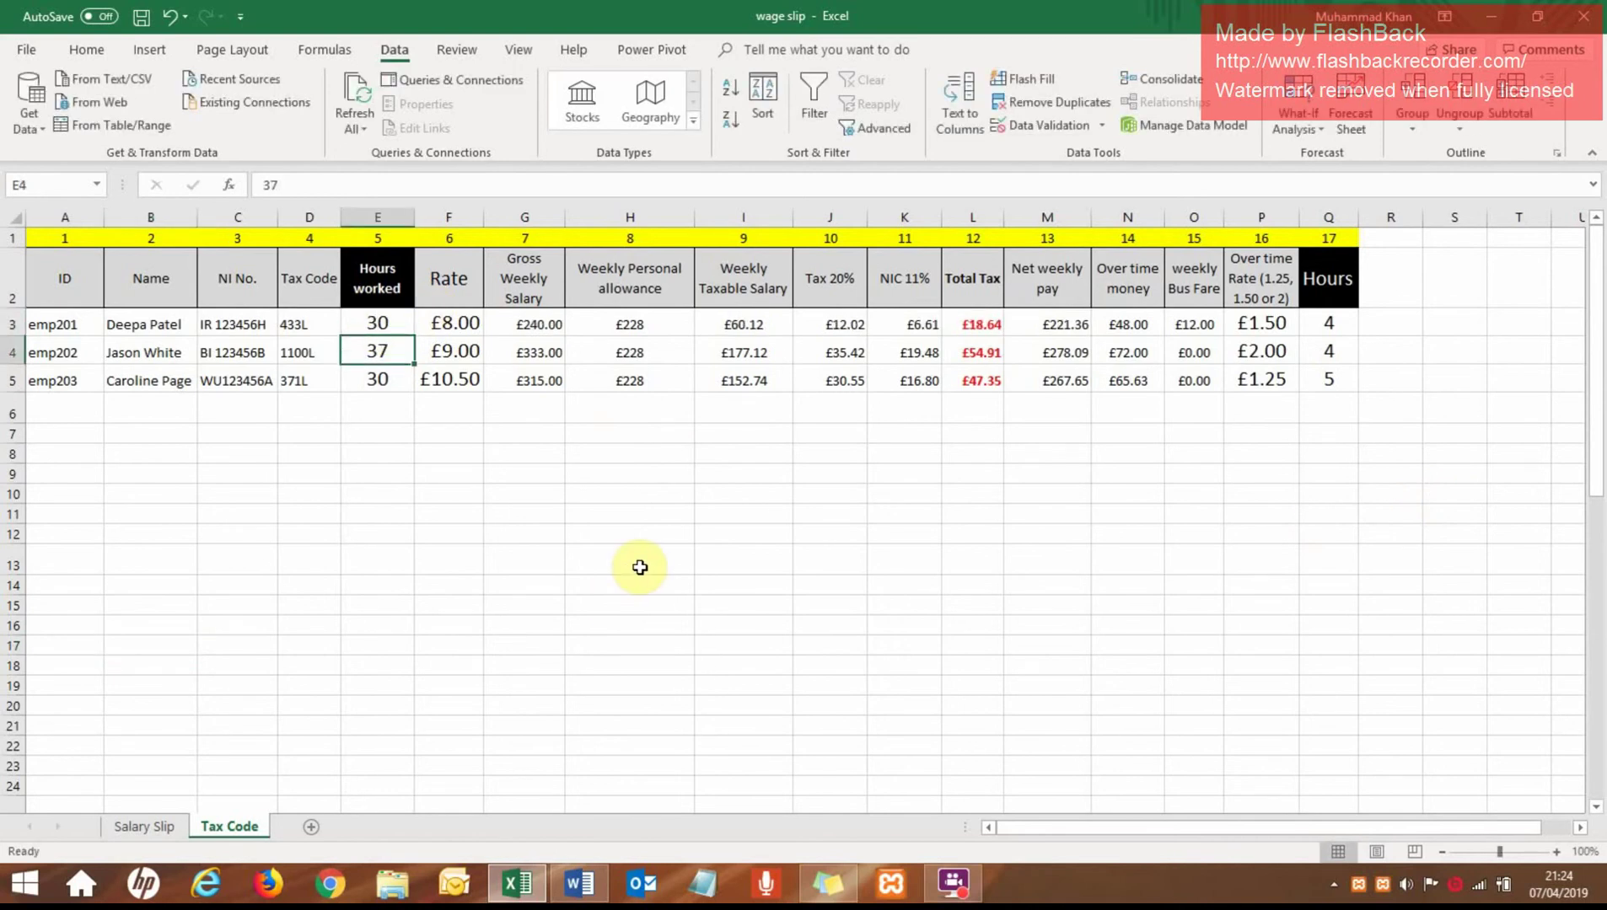
pyautogui.press('Return')
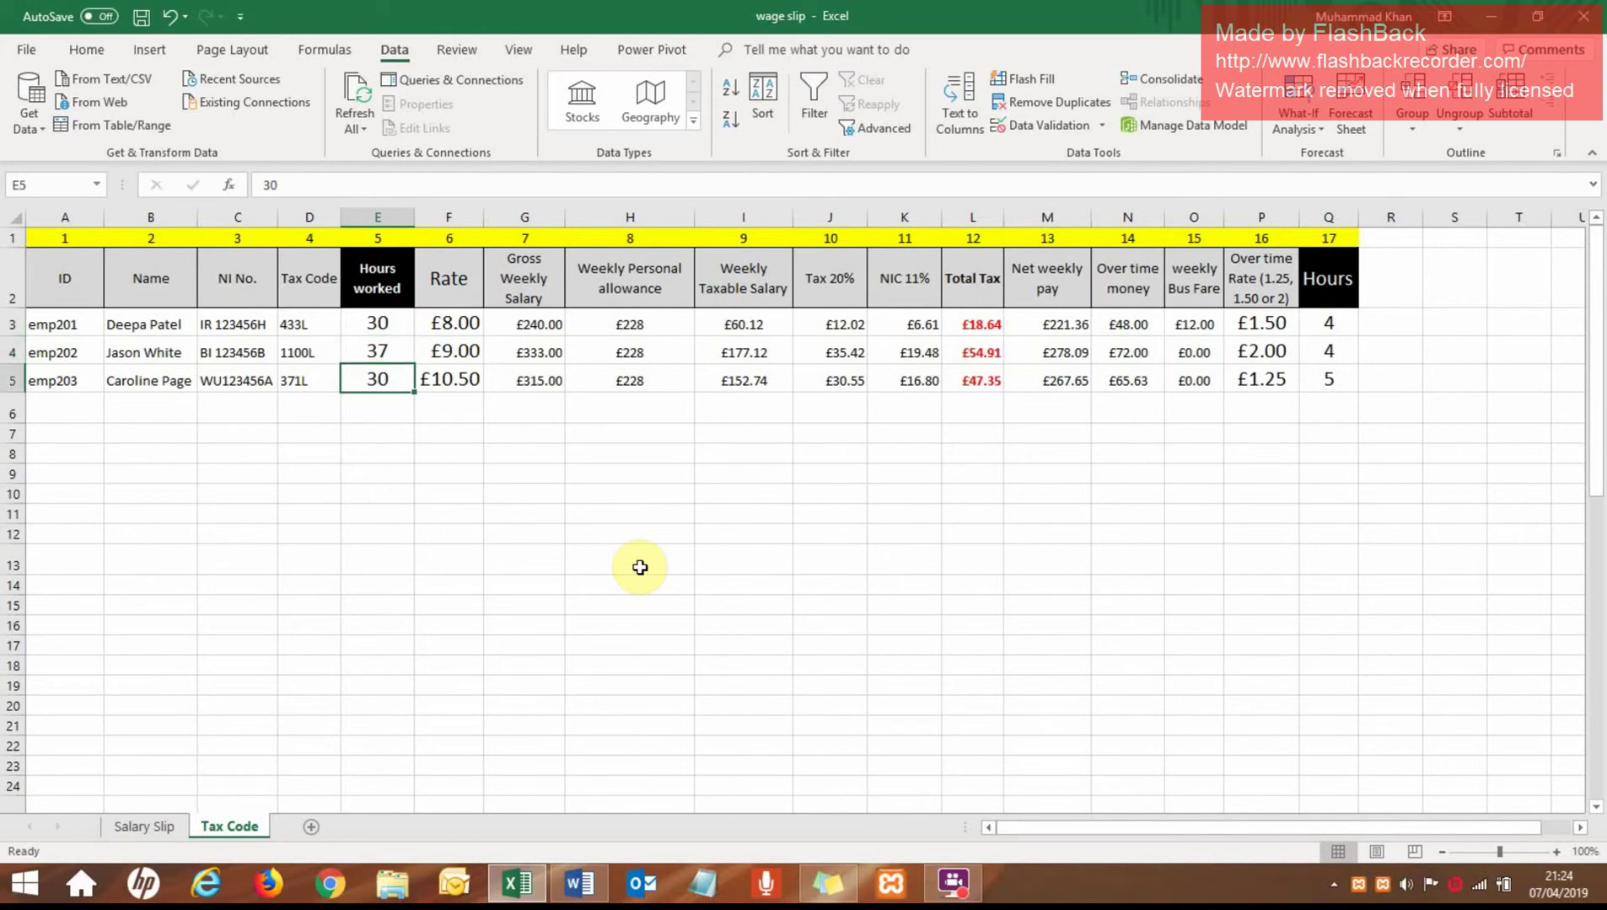
pyautogui.write('25')
pyautogui.press('Return')
# Set the hourly rate to 11 for emp201 and 12 for emp202
pyautogui.press('Up')
pyautogui.press('Up')
pyautogui.press('Up')
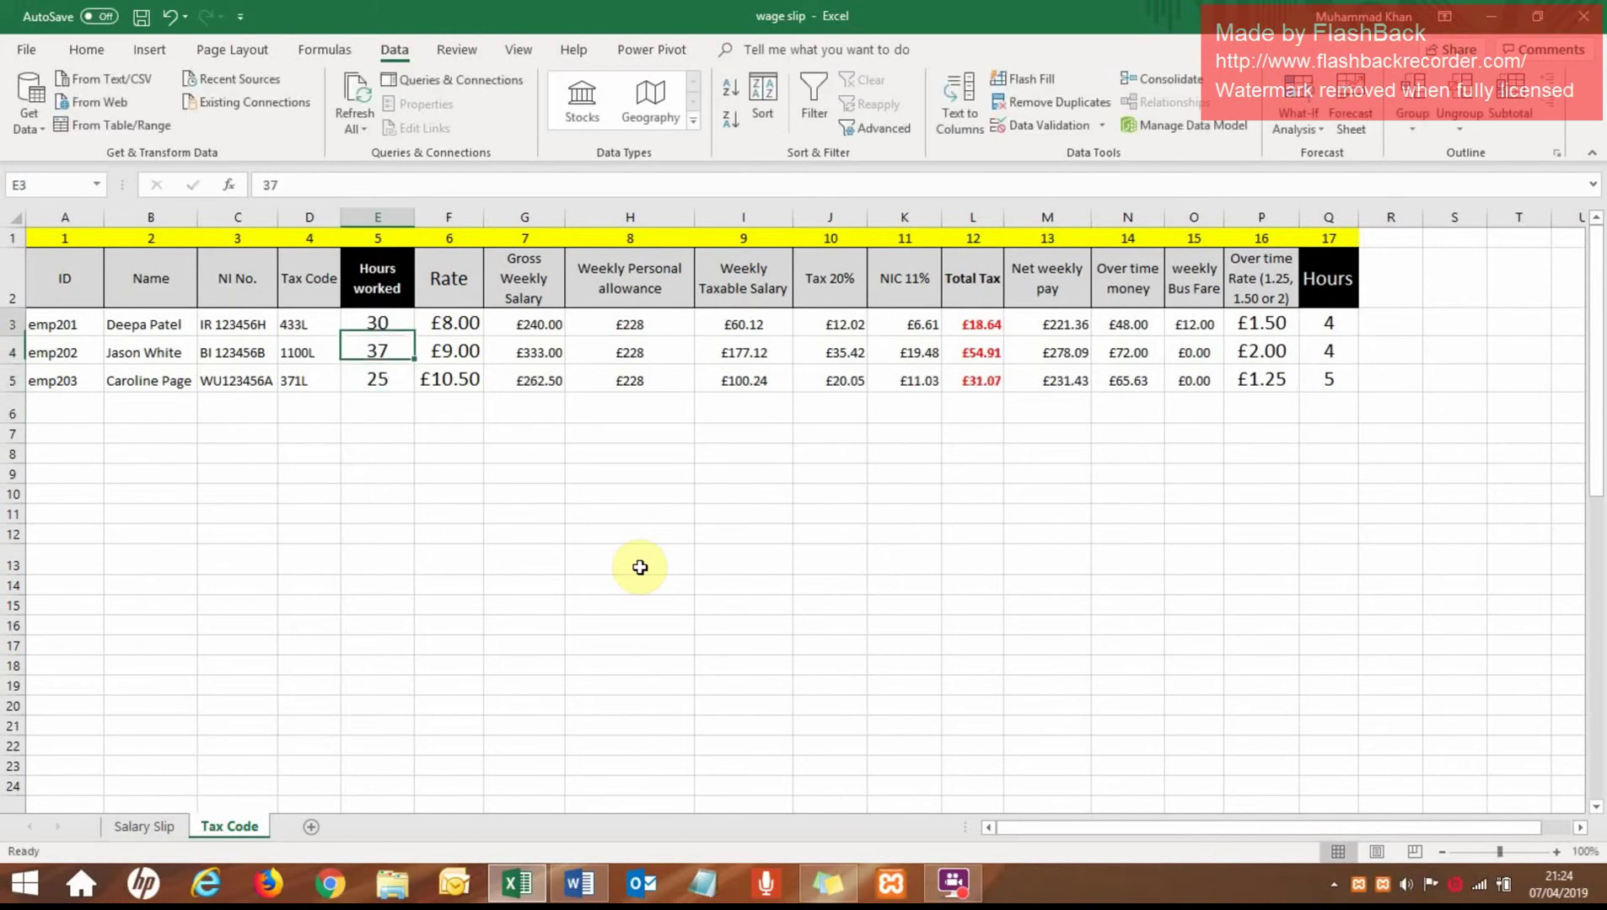
pyautogui.press('Right')
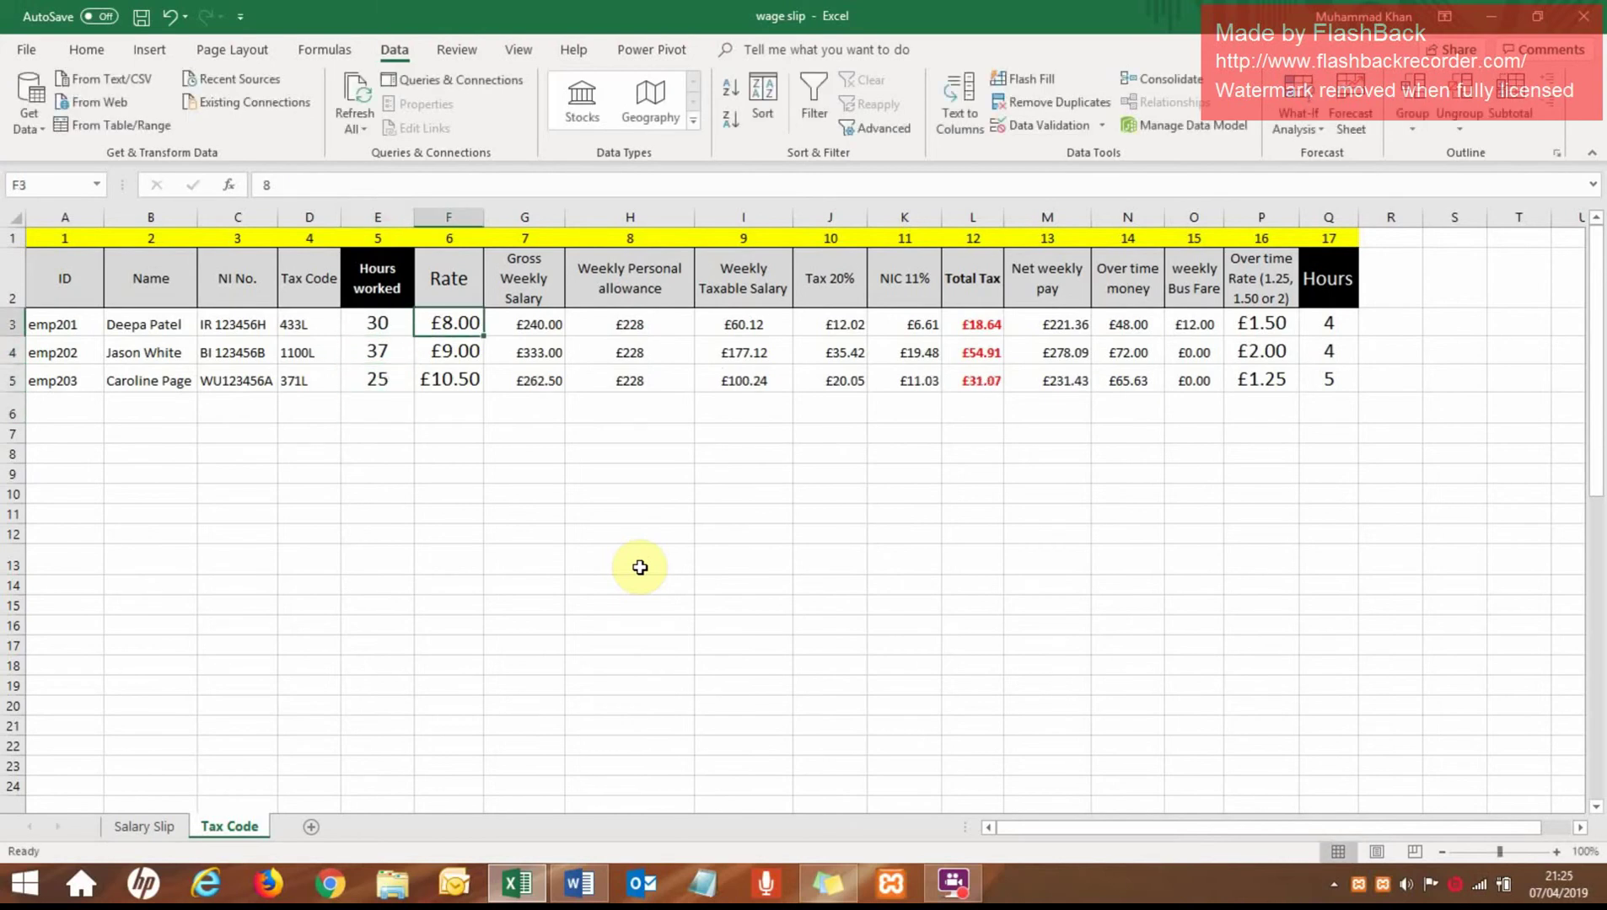
pyautogui.write('11')
pyautogui.press('Return')
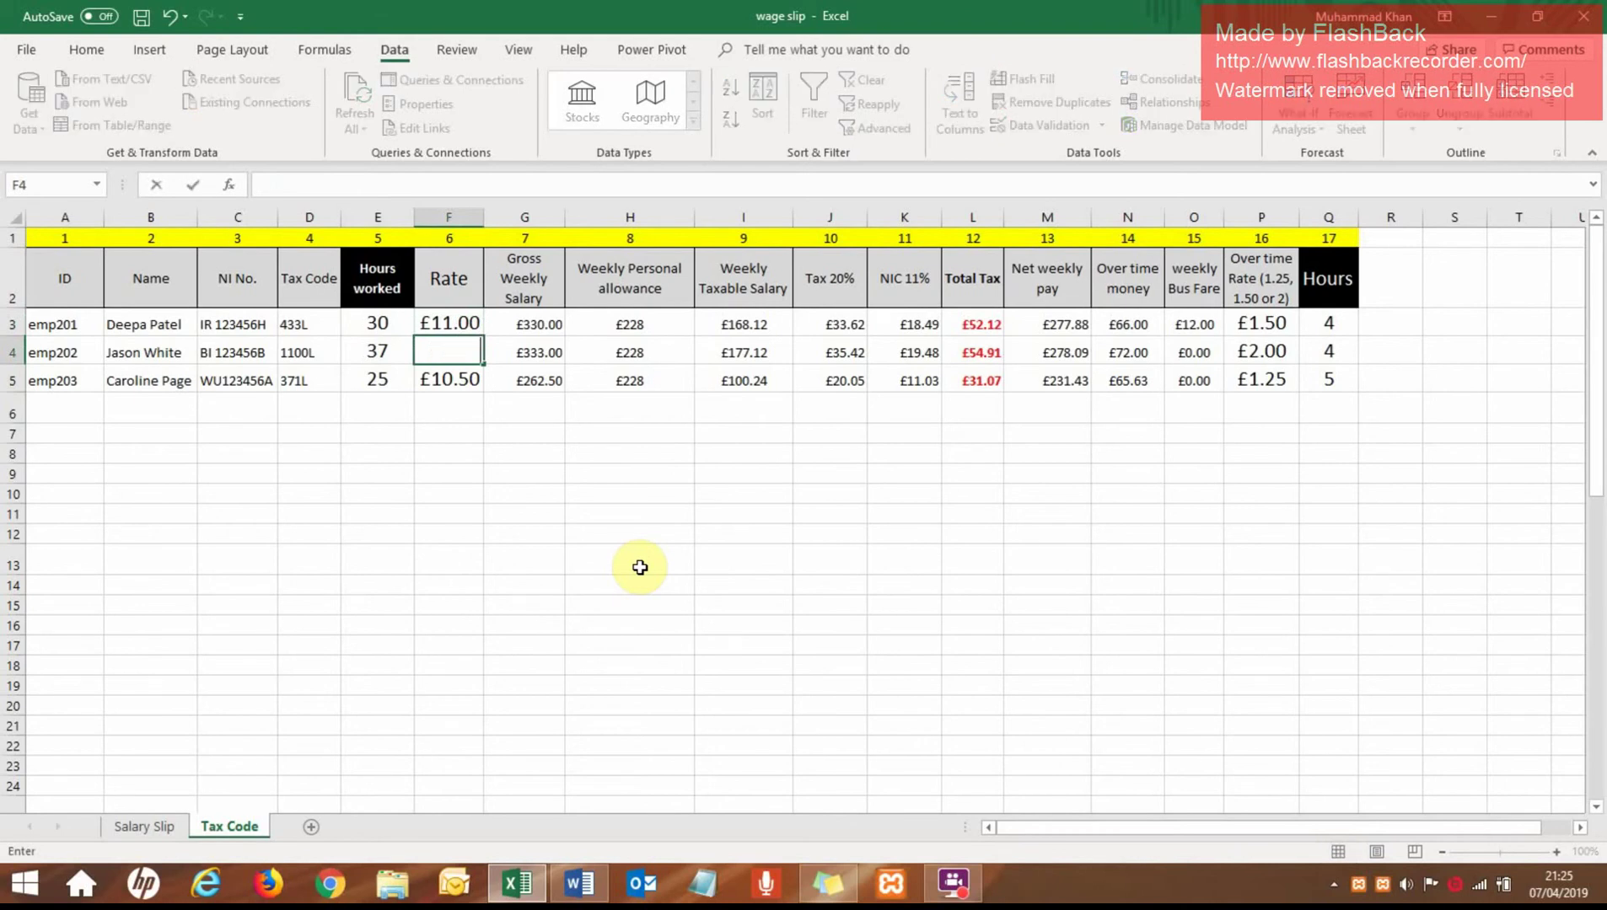
pyautogui.press('Return')
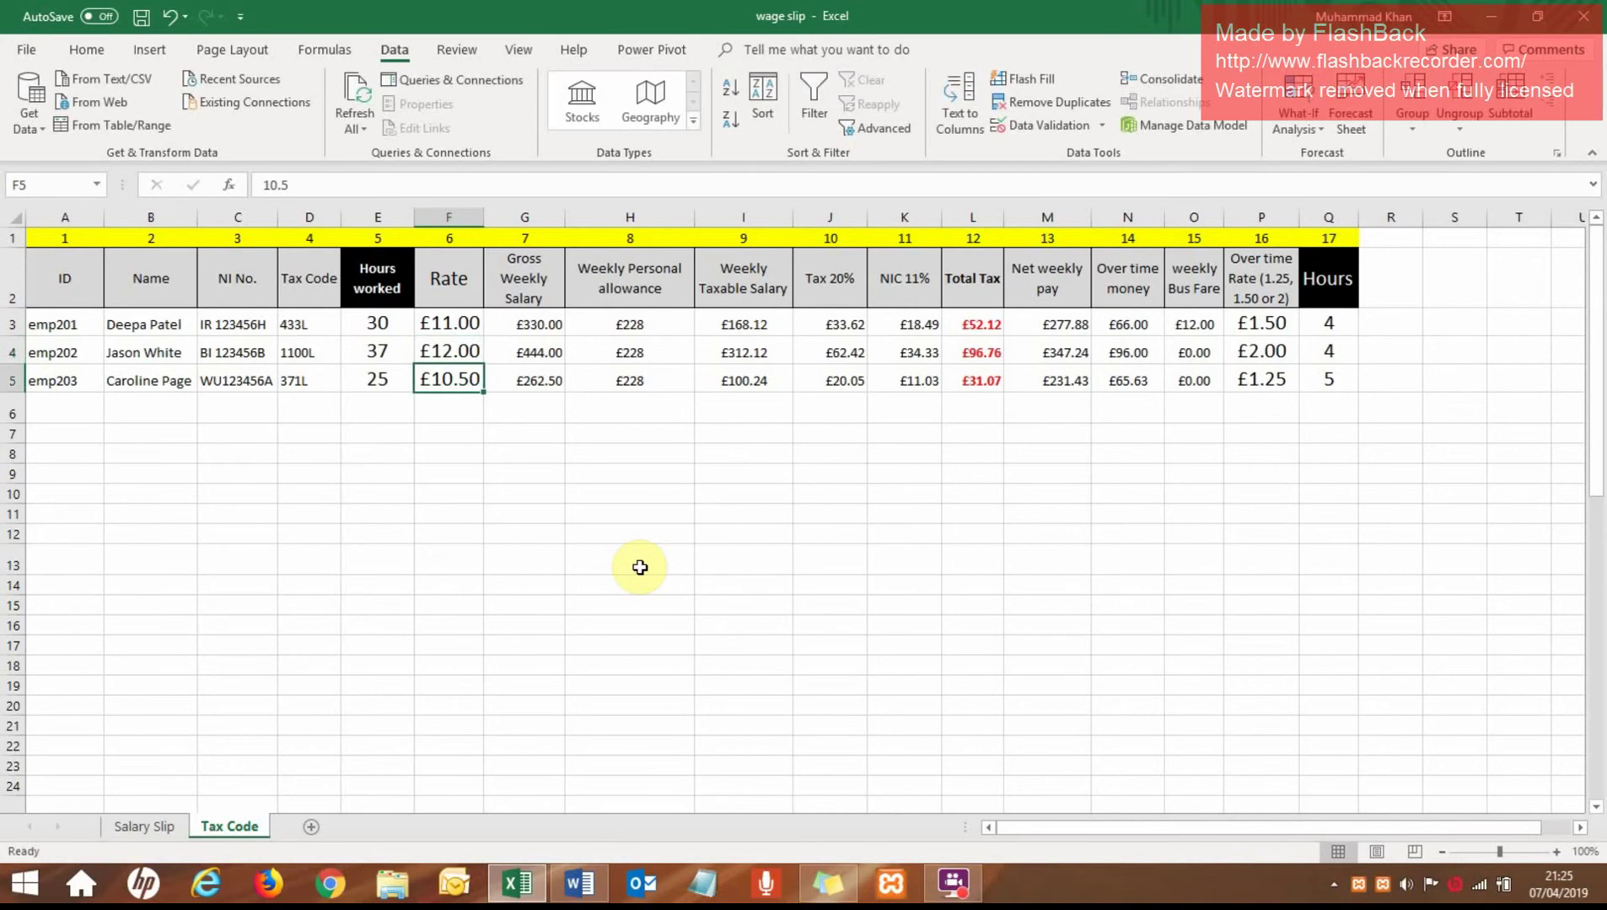
# Examine the salary, tax, net pay and overtime cells across the employee rows to see which are formulas and which are entered values
pyautogui.press('Up')
pyautogui.press('Up')
pyautogui.press('Right')
pyautogui.press('Right')
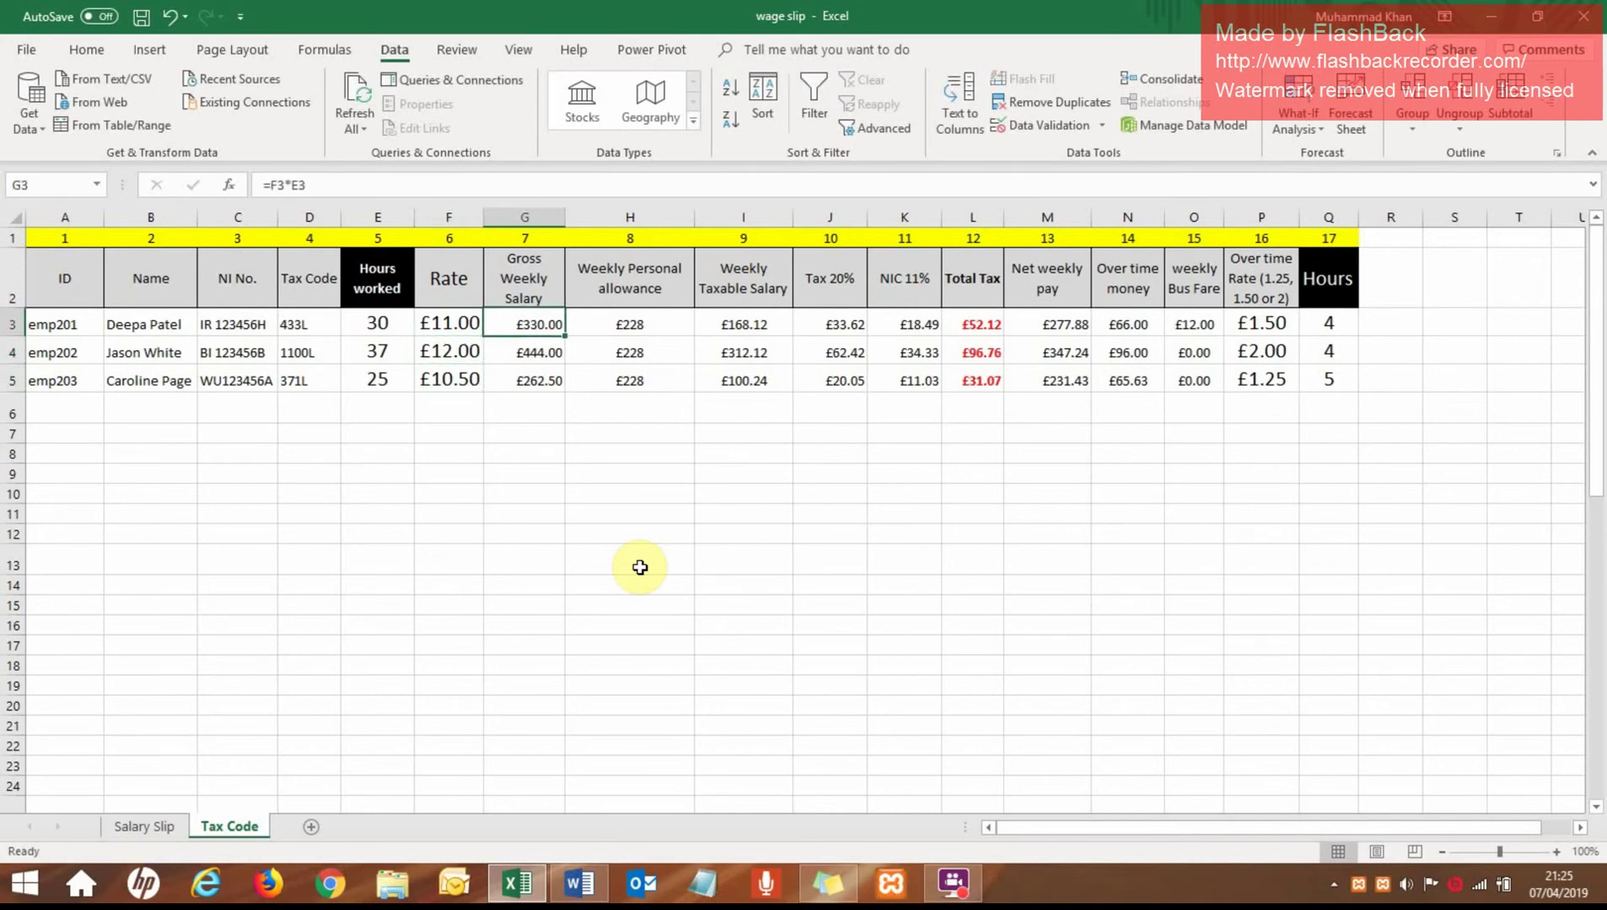
pyautogui.press('Left')
pyautogui.press('Left')
pyautogui.press('Right')
pyautogui.press('Right')
pyautogui.press('Right')
pyautogui.press('Right')
pyautogui.press('Right')
pyautogui.press('Right')
pyautogui.press('Right')
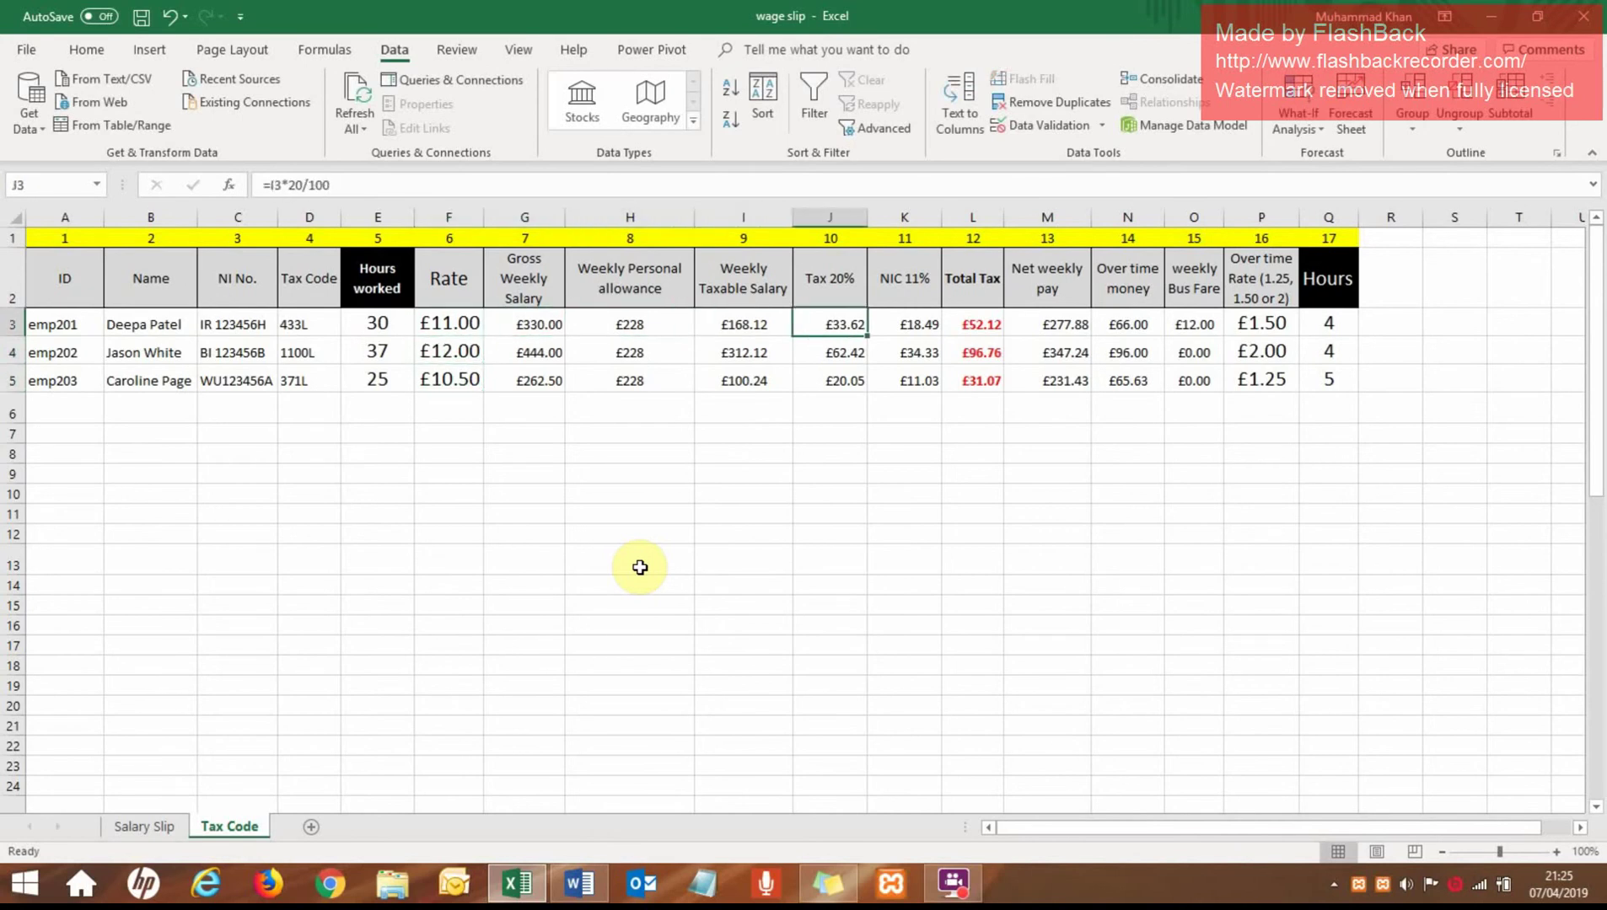
pyautogui.press('Left')
pyautogui.press('Left')
pyautogui.press('Right')
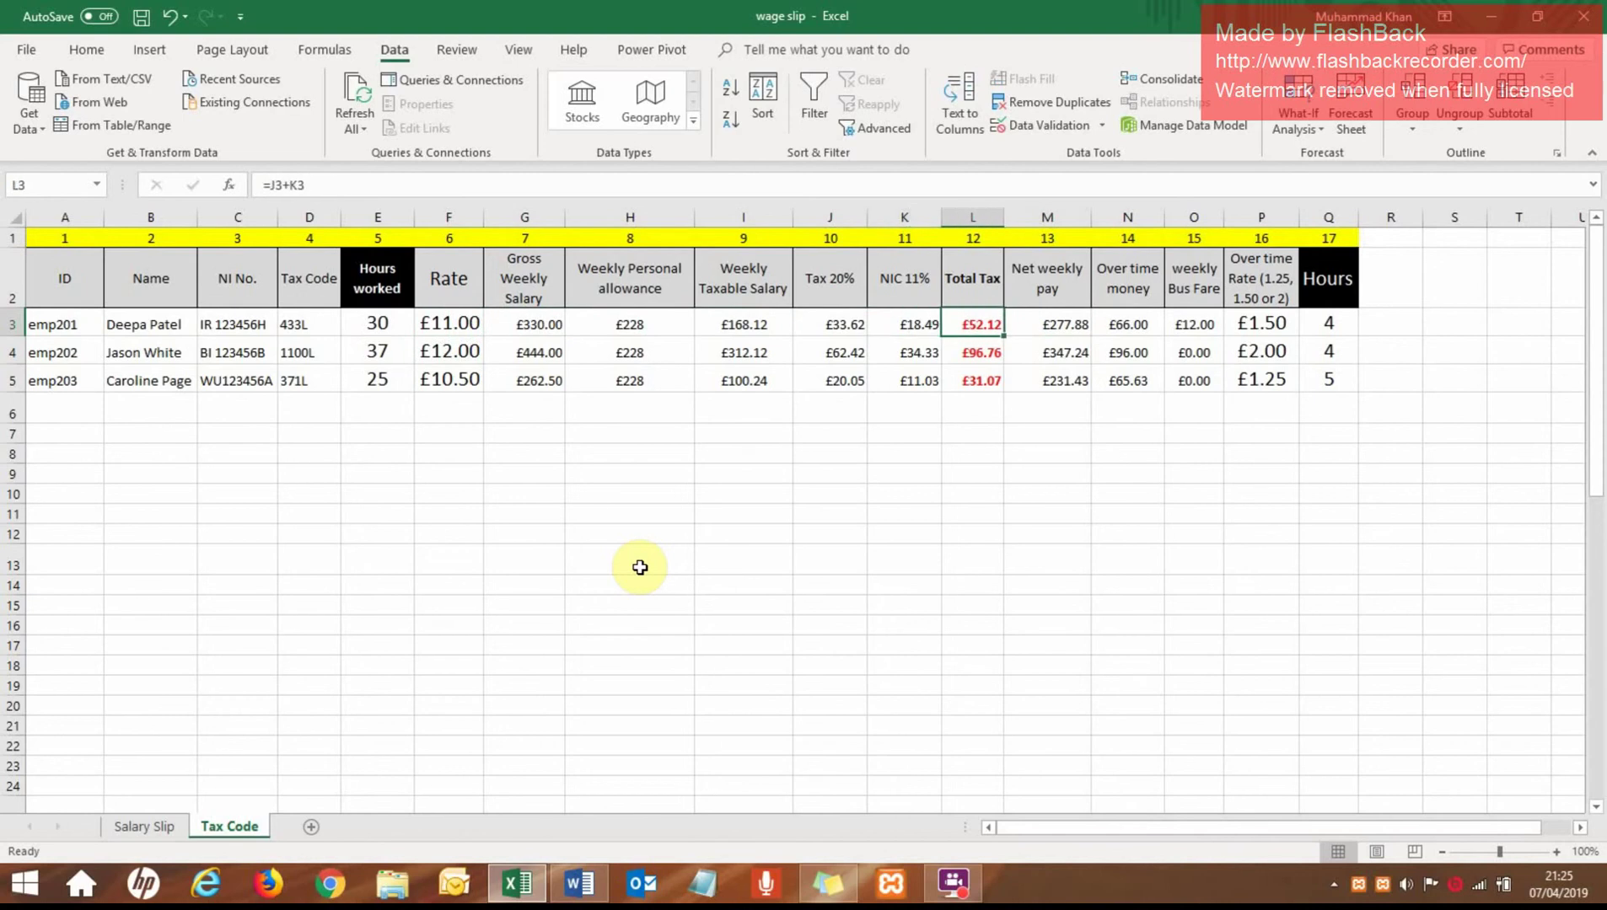
pyautogui.press('Left')
pyautogui.press('Right')
pyautogui.press('Right')
pyautogui.press('Right')
pyautogui.press('Right')
pyautogui.press('Right')
pyautogui.press('Right')
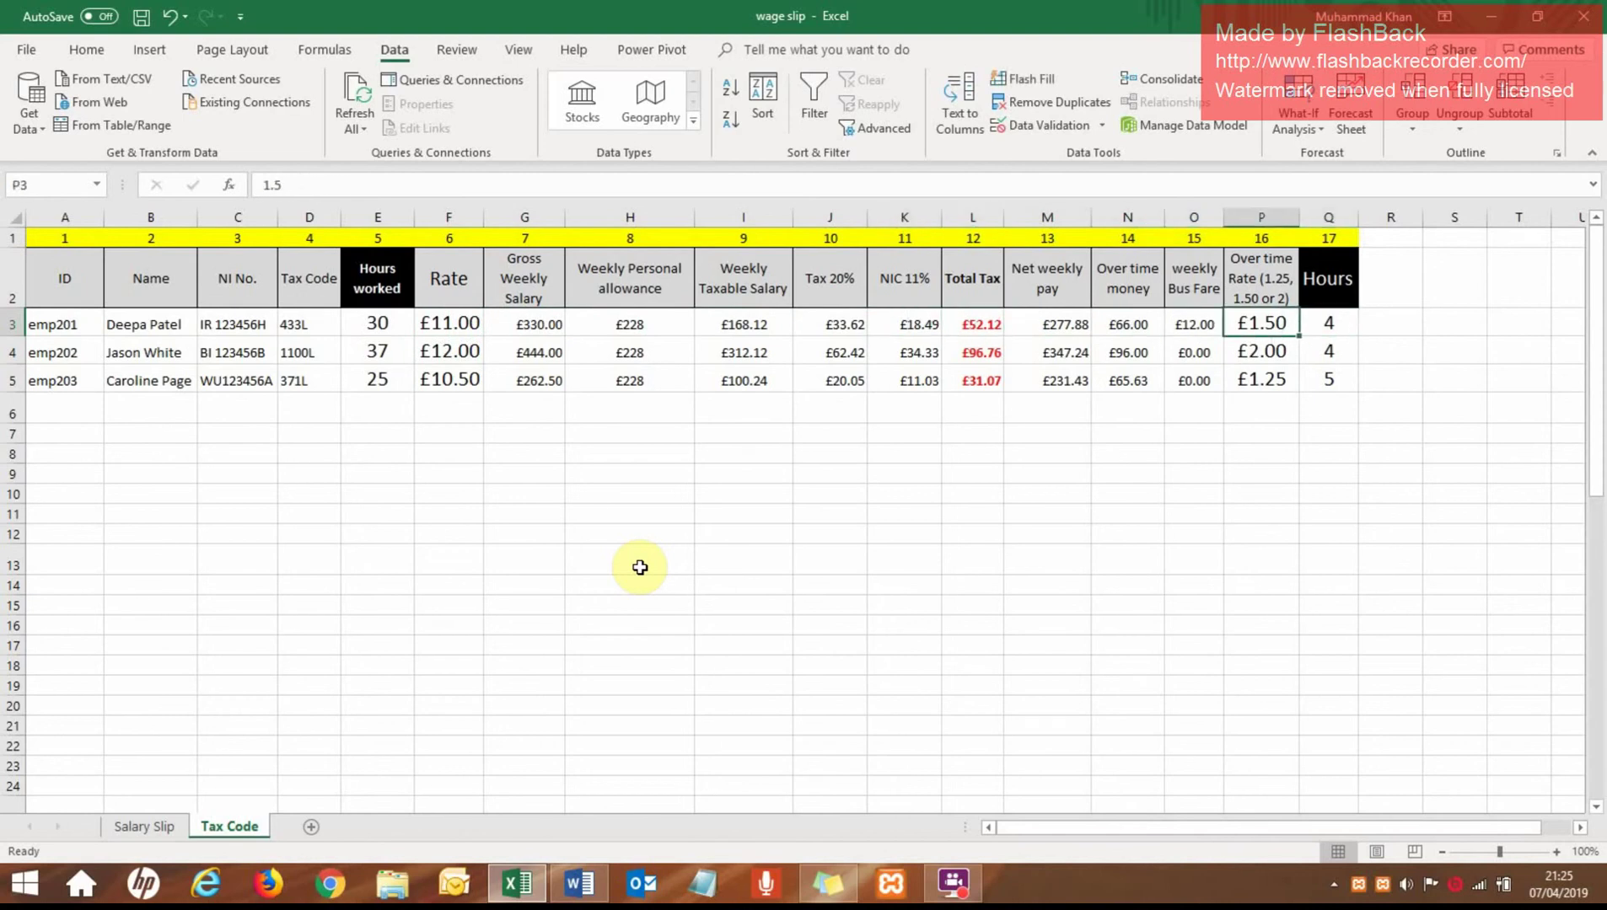
pyautogui.press('Right')
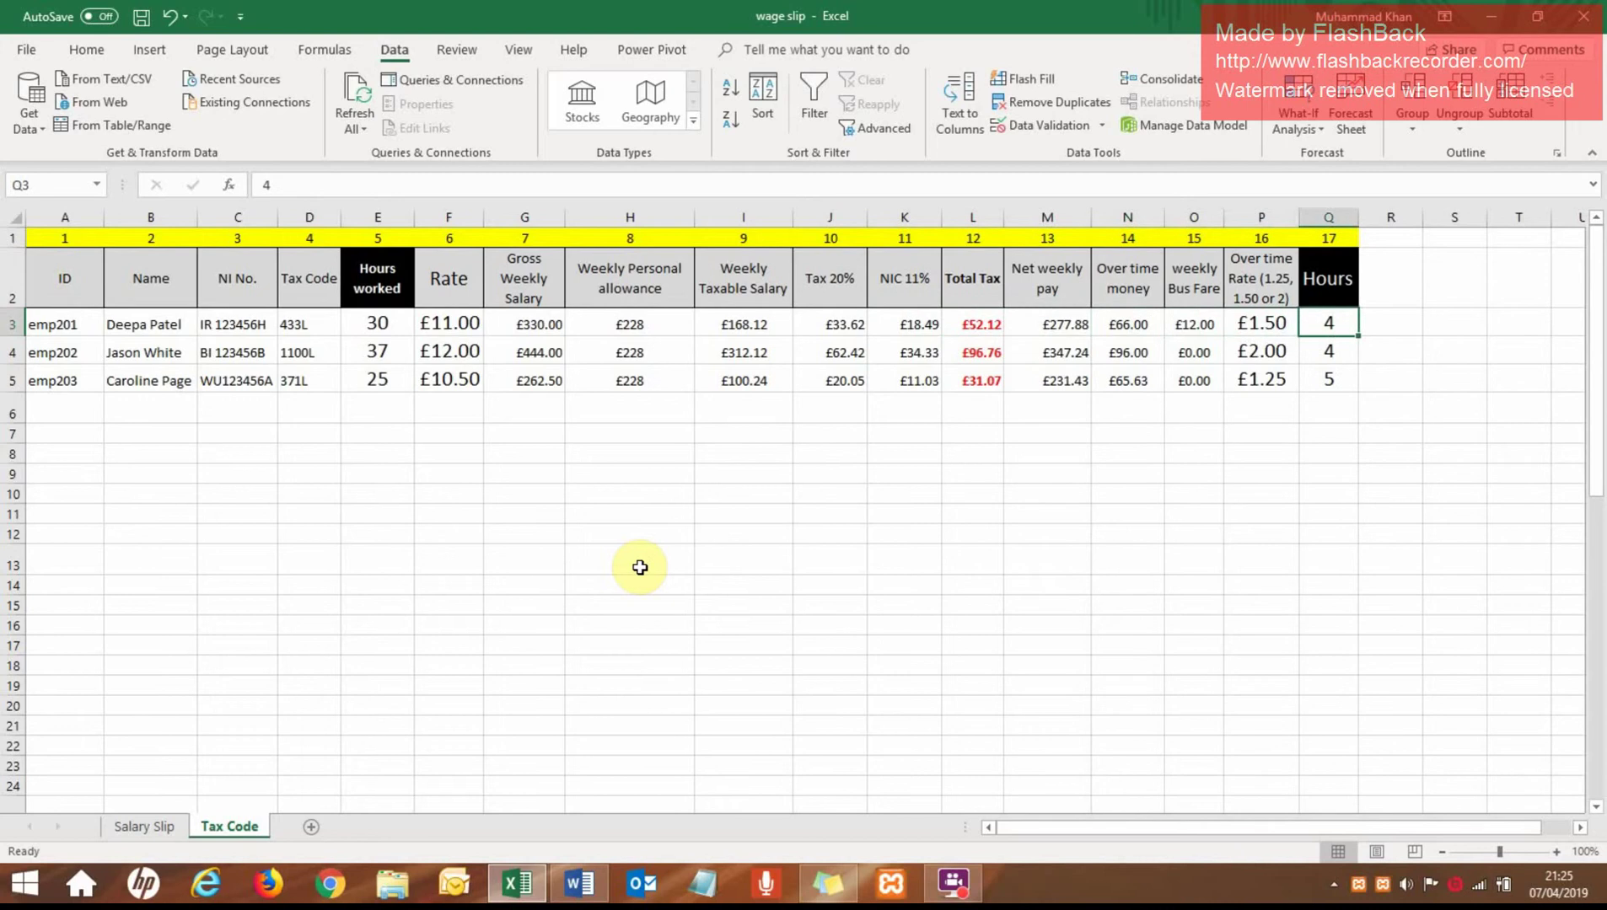
pyautogui.press('Down')
pyautogui.press('Down')
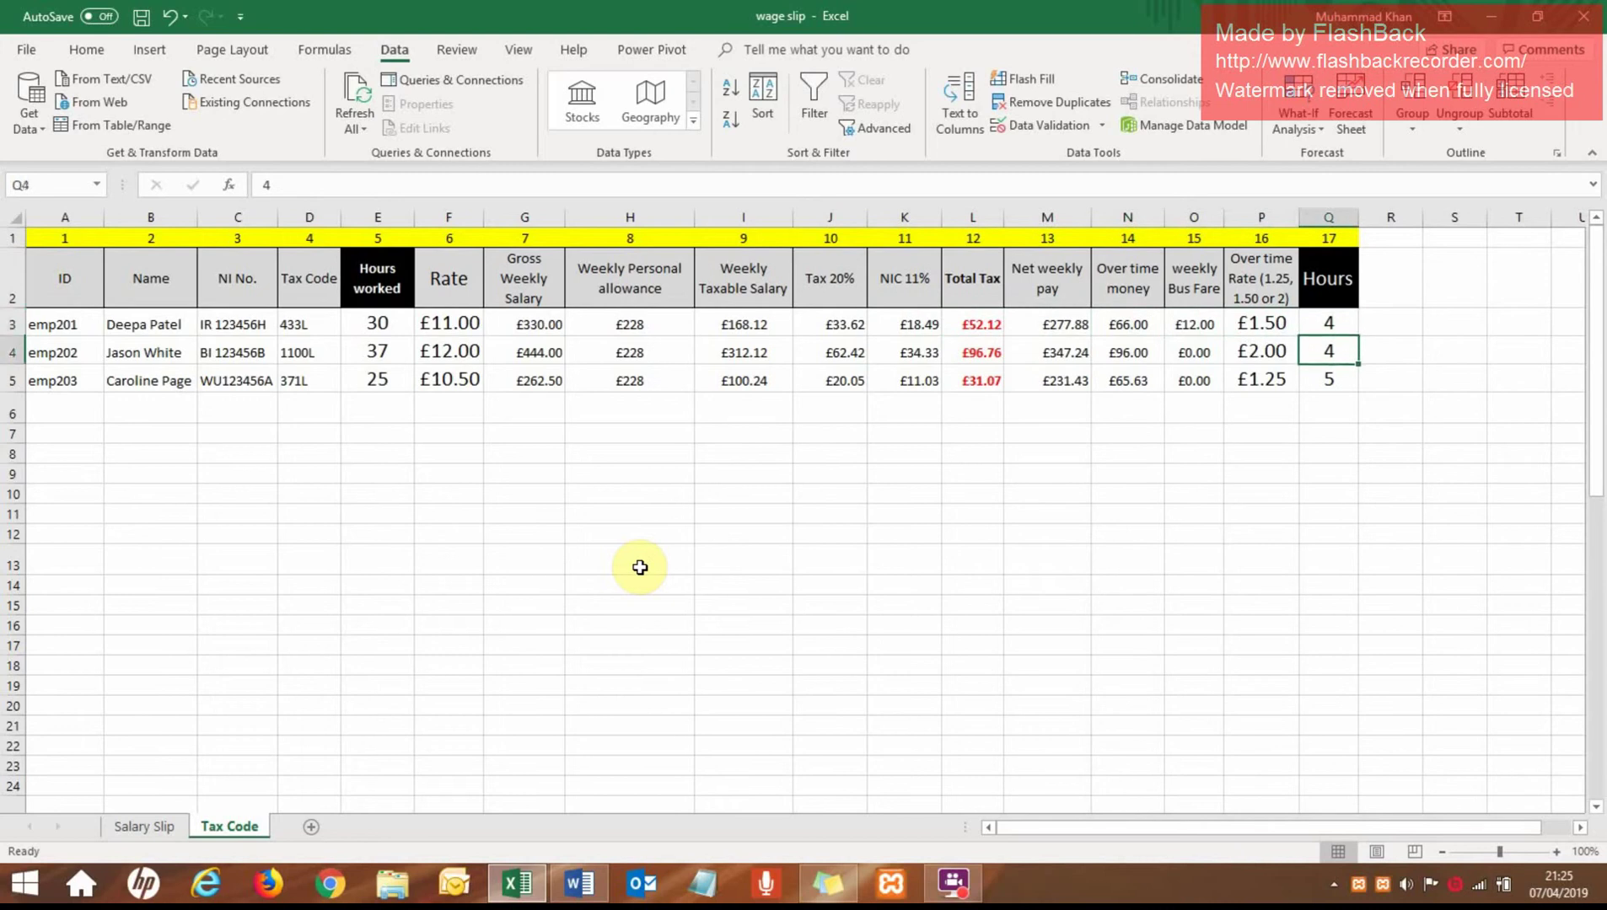
pyautogui.press('Left')
pyautogui.press('Left')
pyautogui.press('Left')
pyautogui.press('Left')
pyautogui.press('Left')
pyautogui.press('Left')
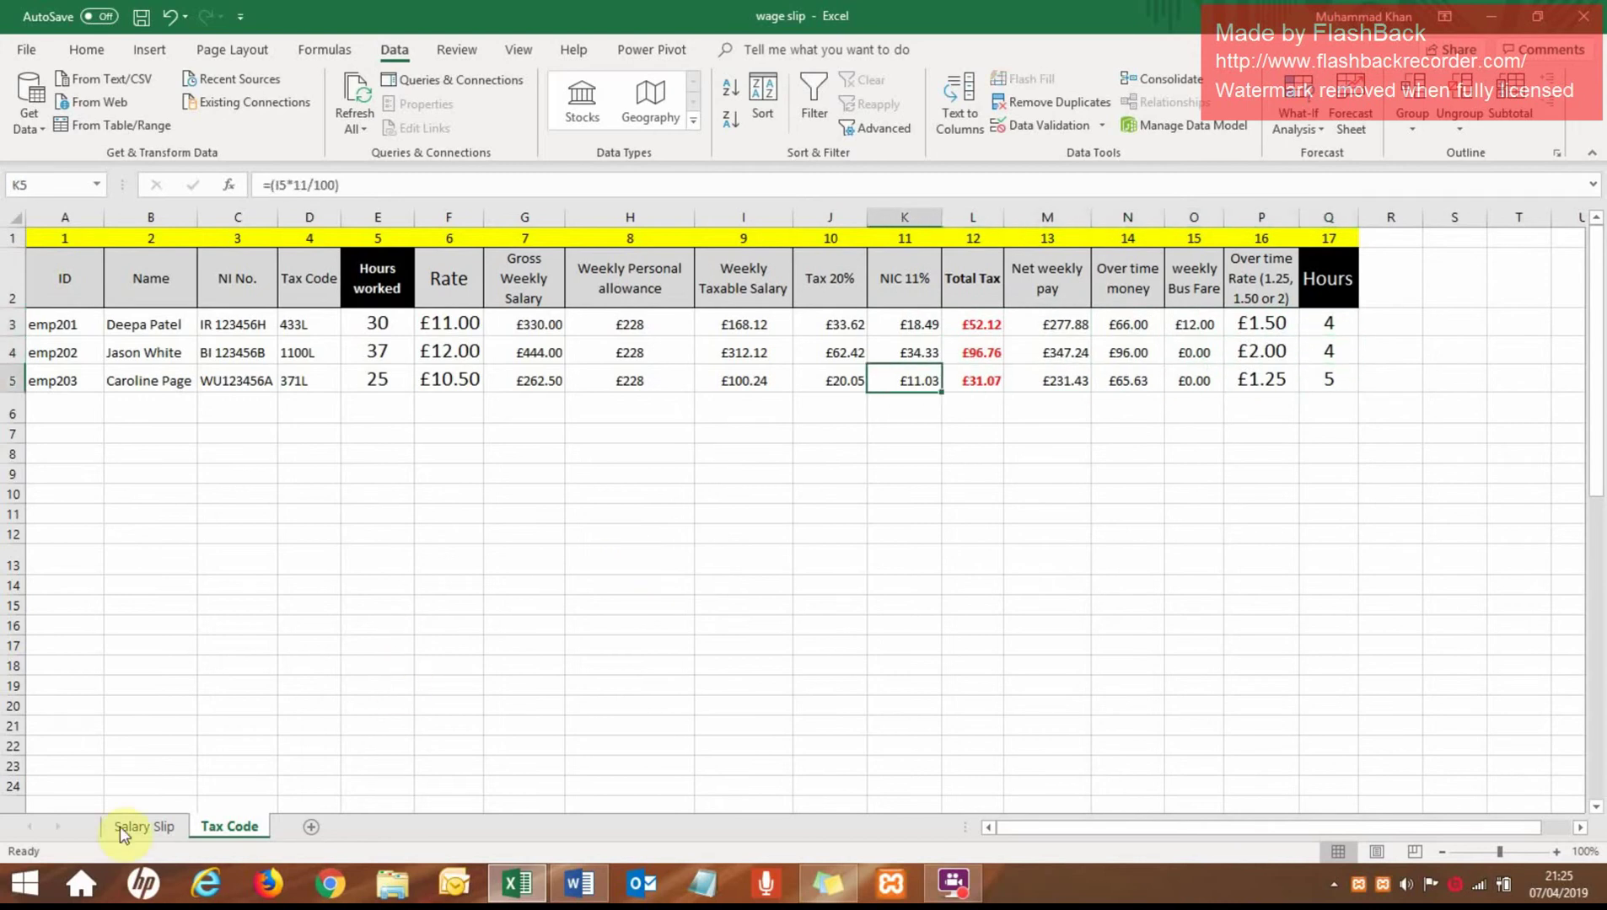
# Build a VLOOKUP in C5 that looks up C2 in 'Tax Code'!A3:Q5, with column index 5 and range lookup 0
pyautogui.click(150, 832)
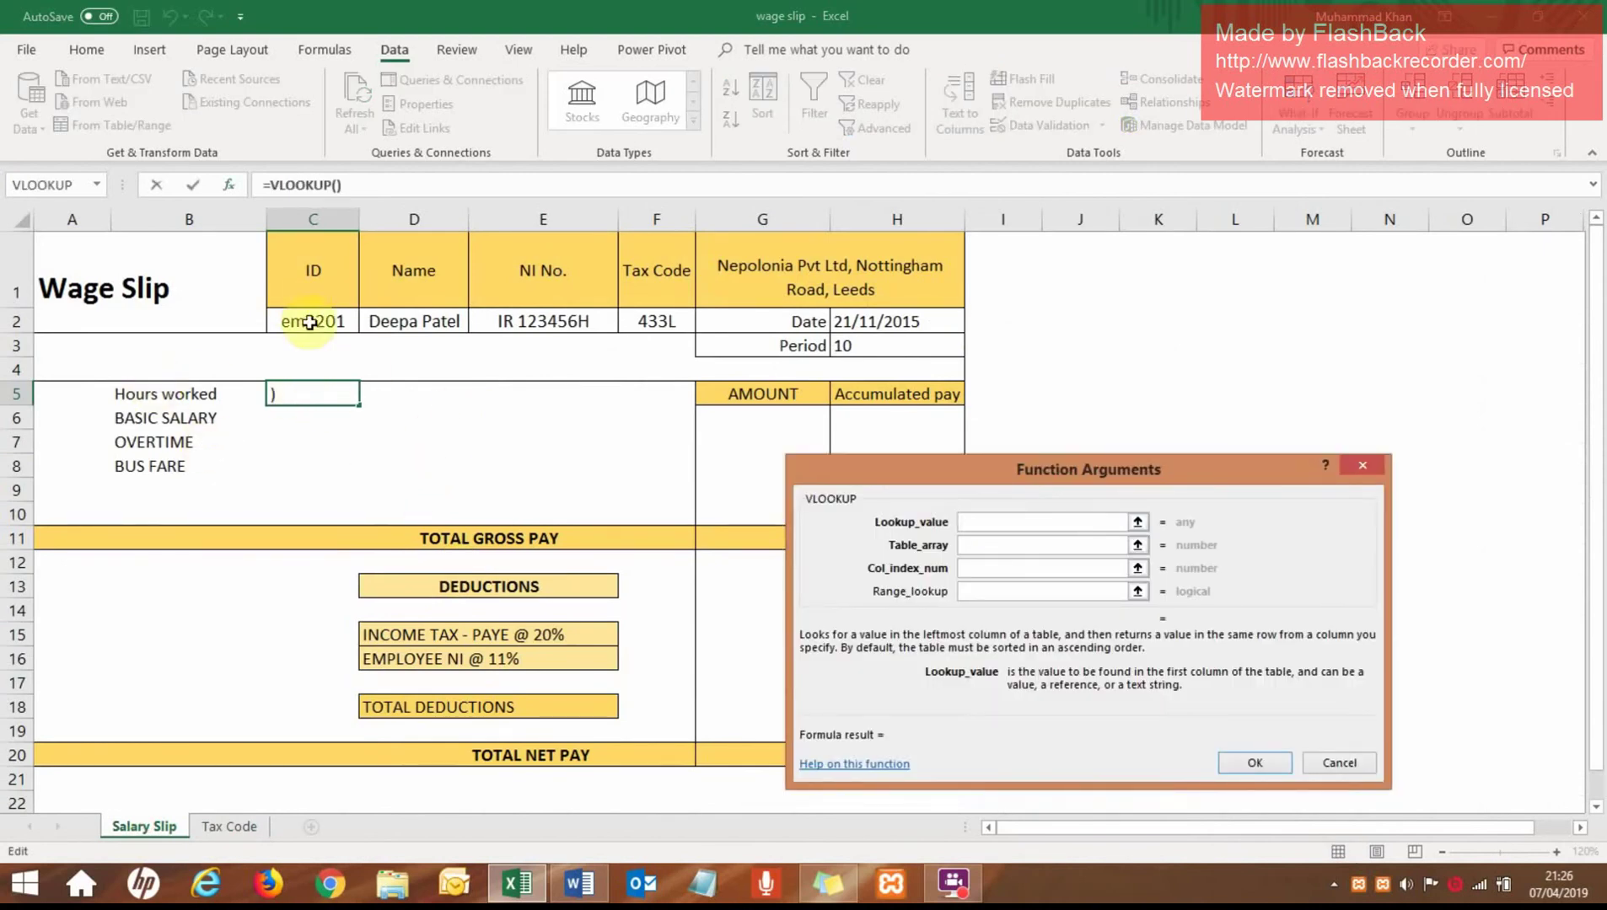
pyautogui.click(312, 322)
pyautogui.click(995, 544)
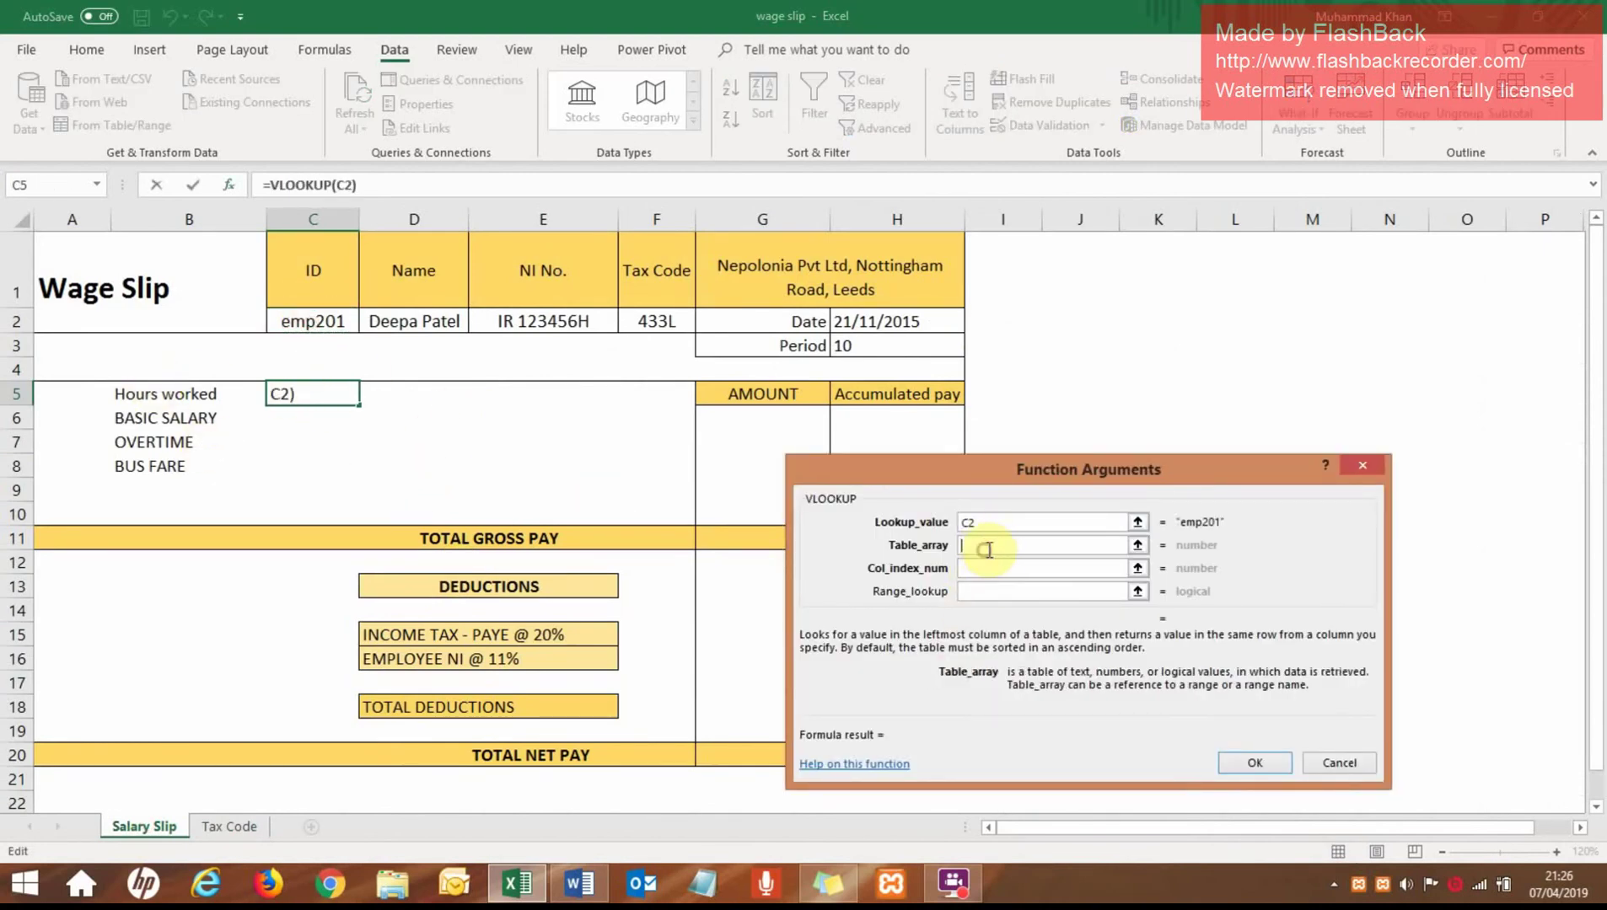
pyautogui.click(229, 827)
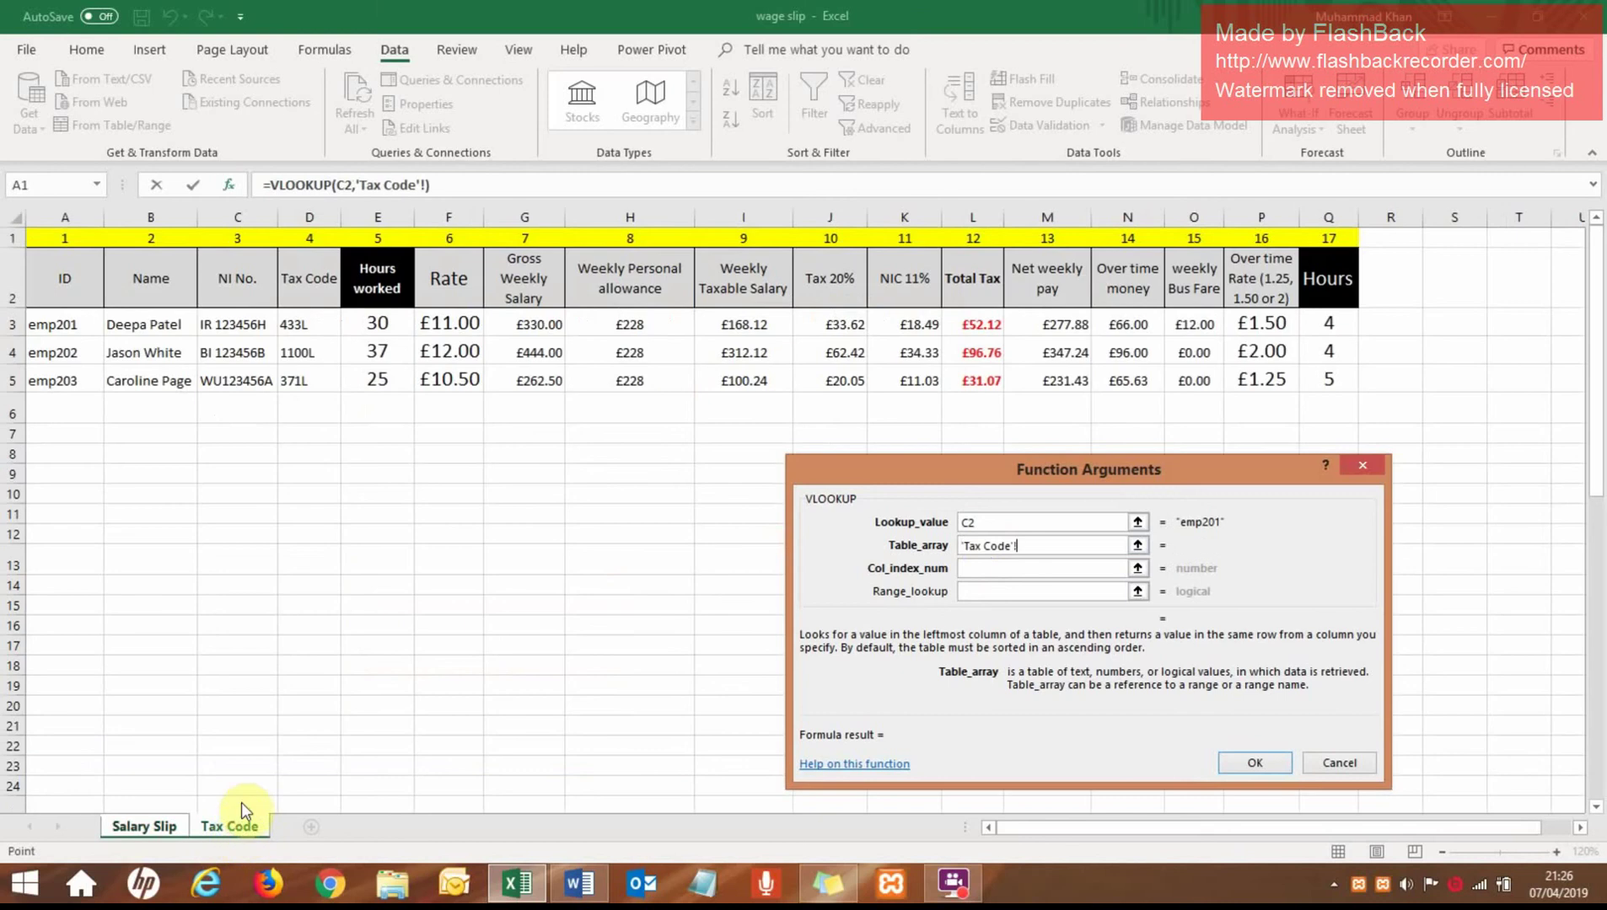
pyautogui.moveTo(66, 325); pyautogui.dragTo(1305, 388)
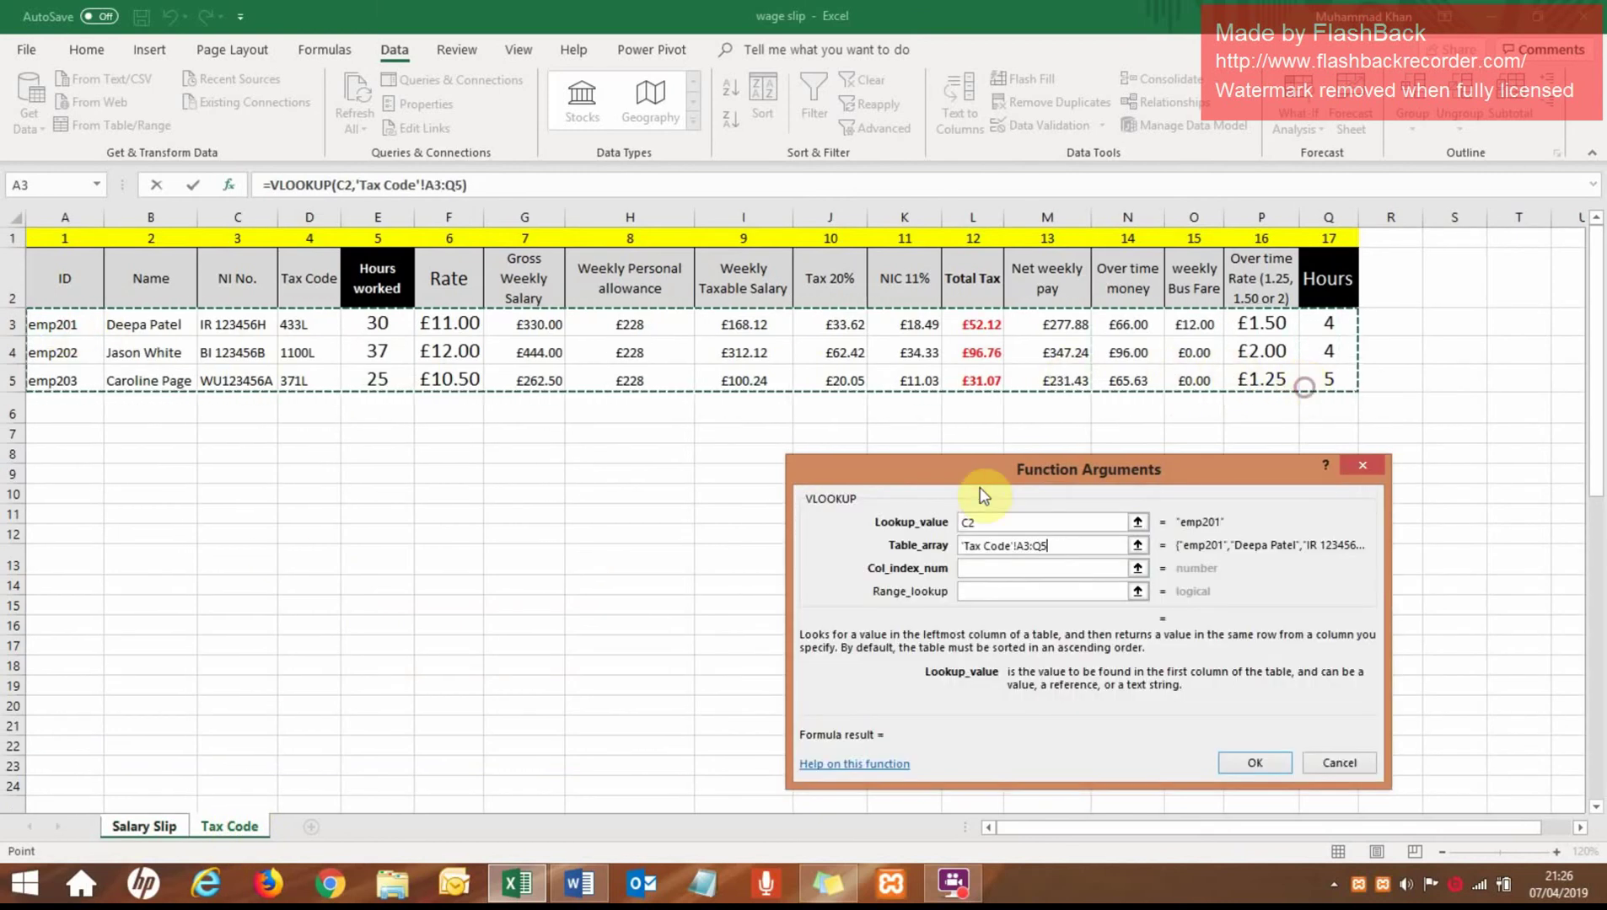
pyautogui.click(986, 566)
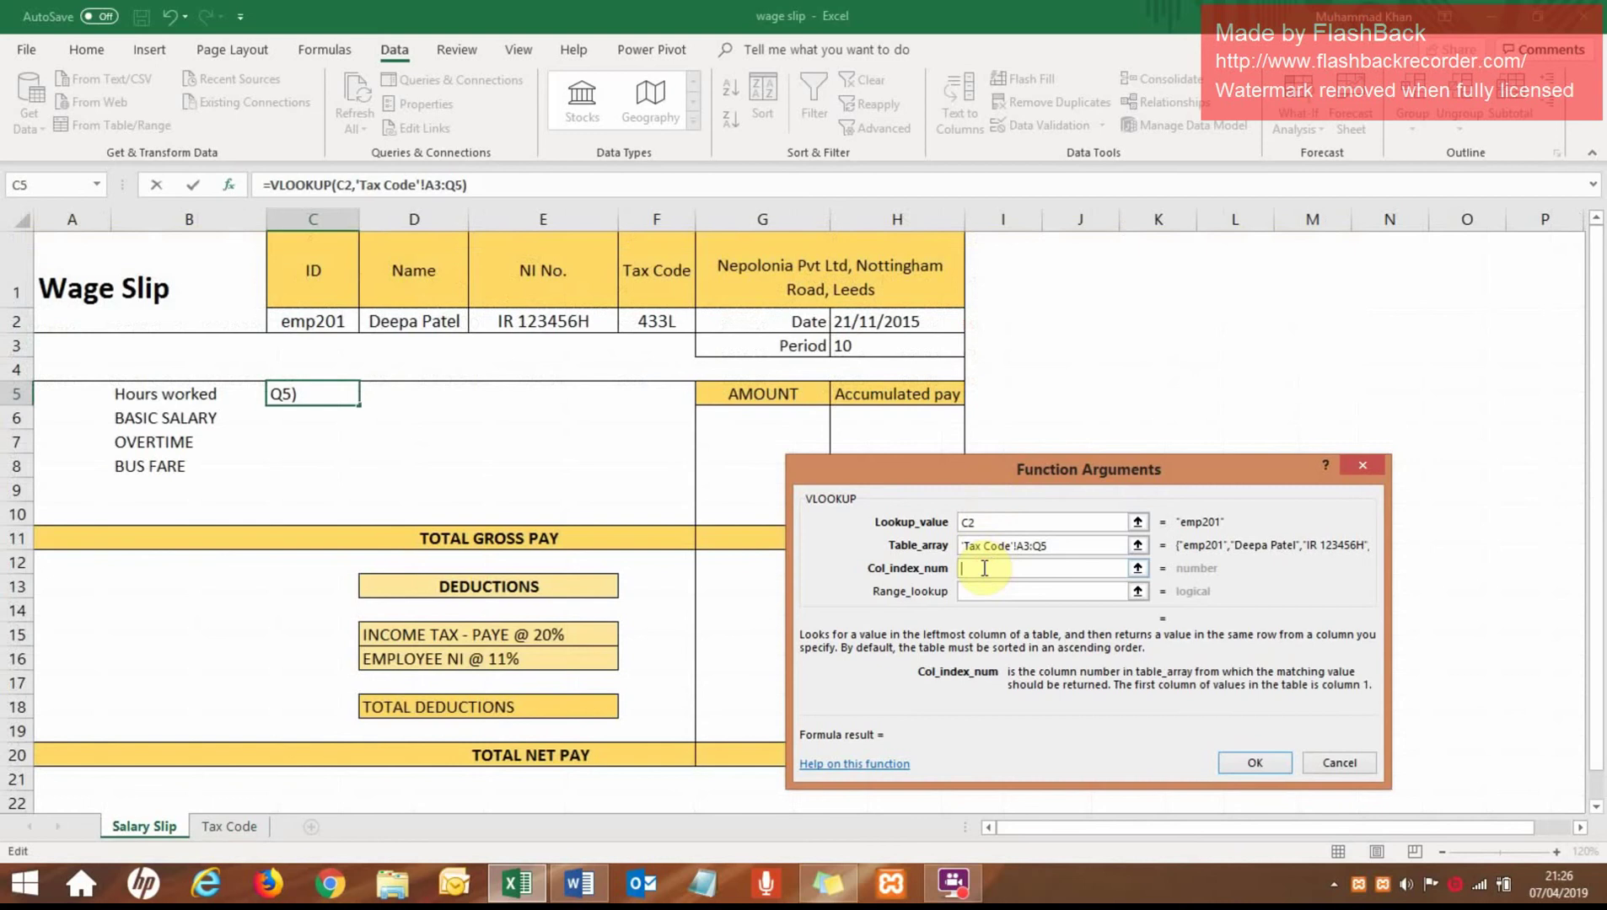
pyautogui.click(213, 827)
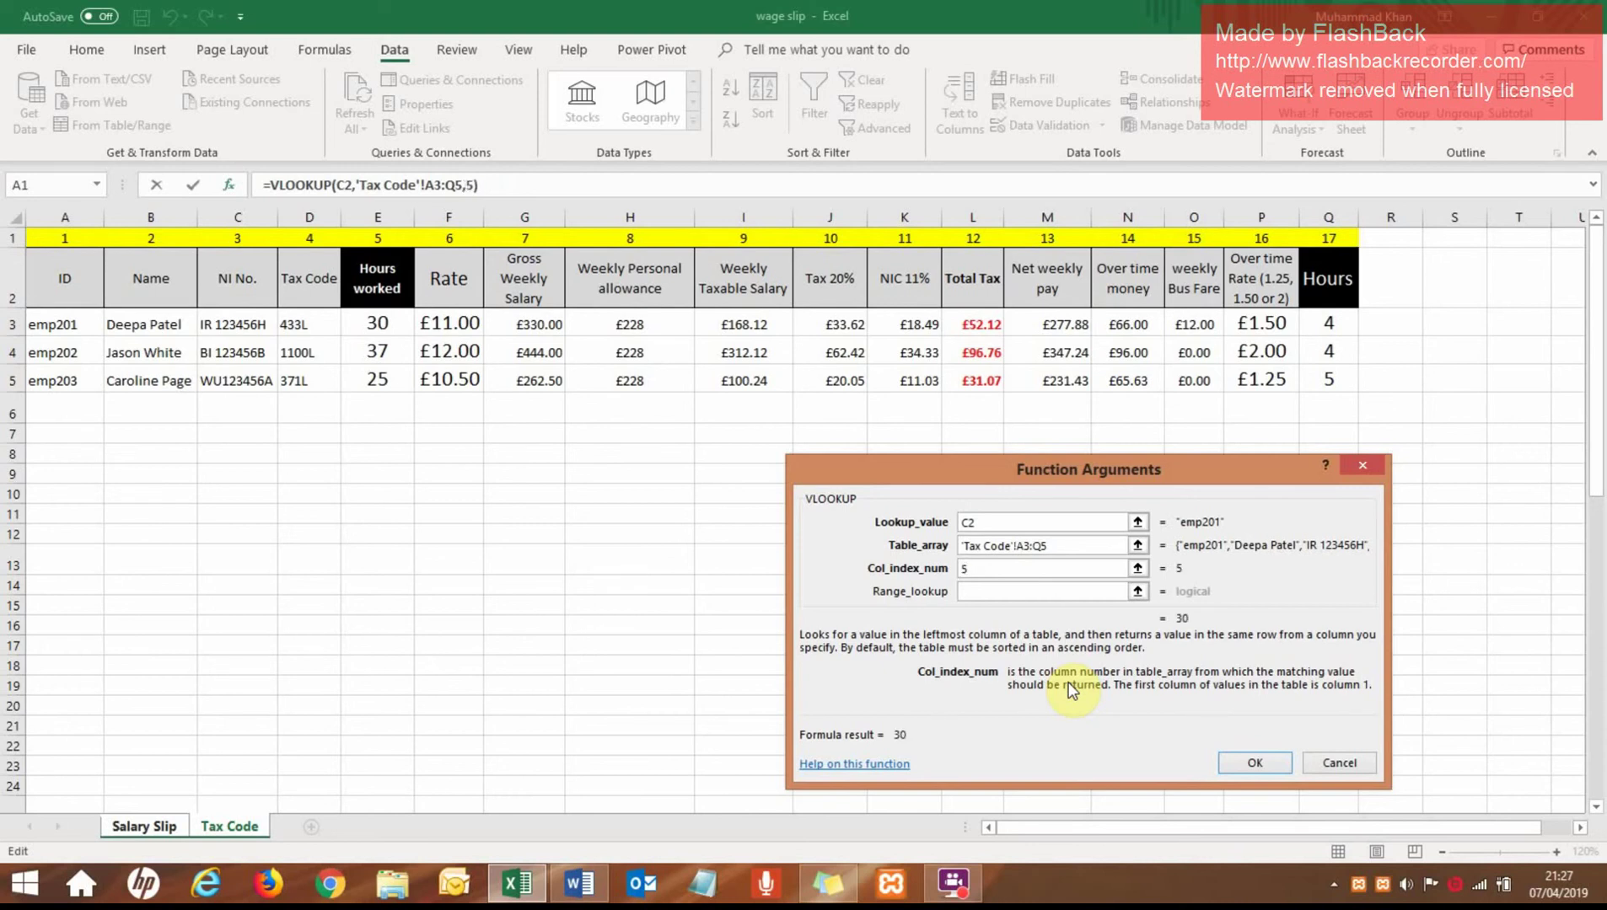
pyautogui.click(1024, 591)
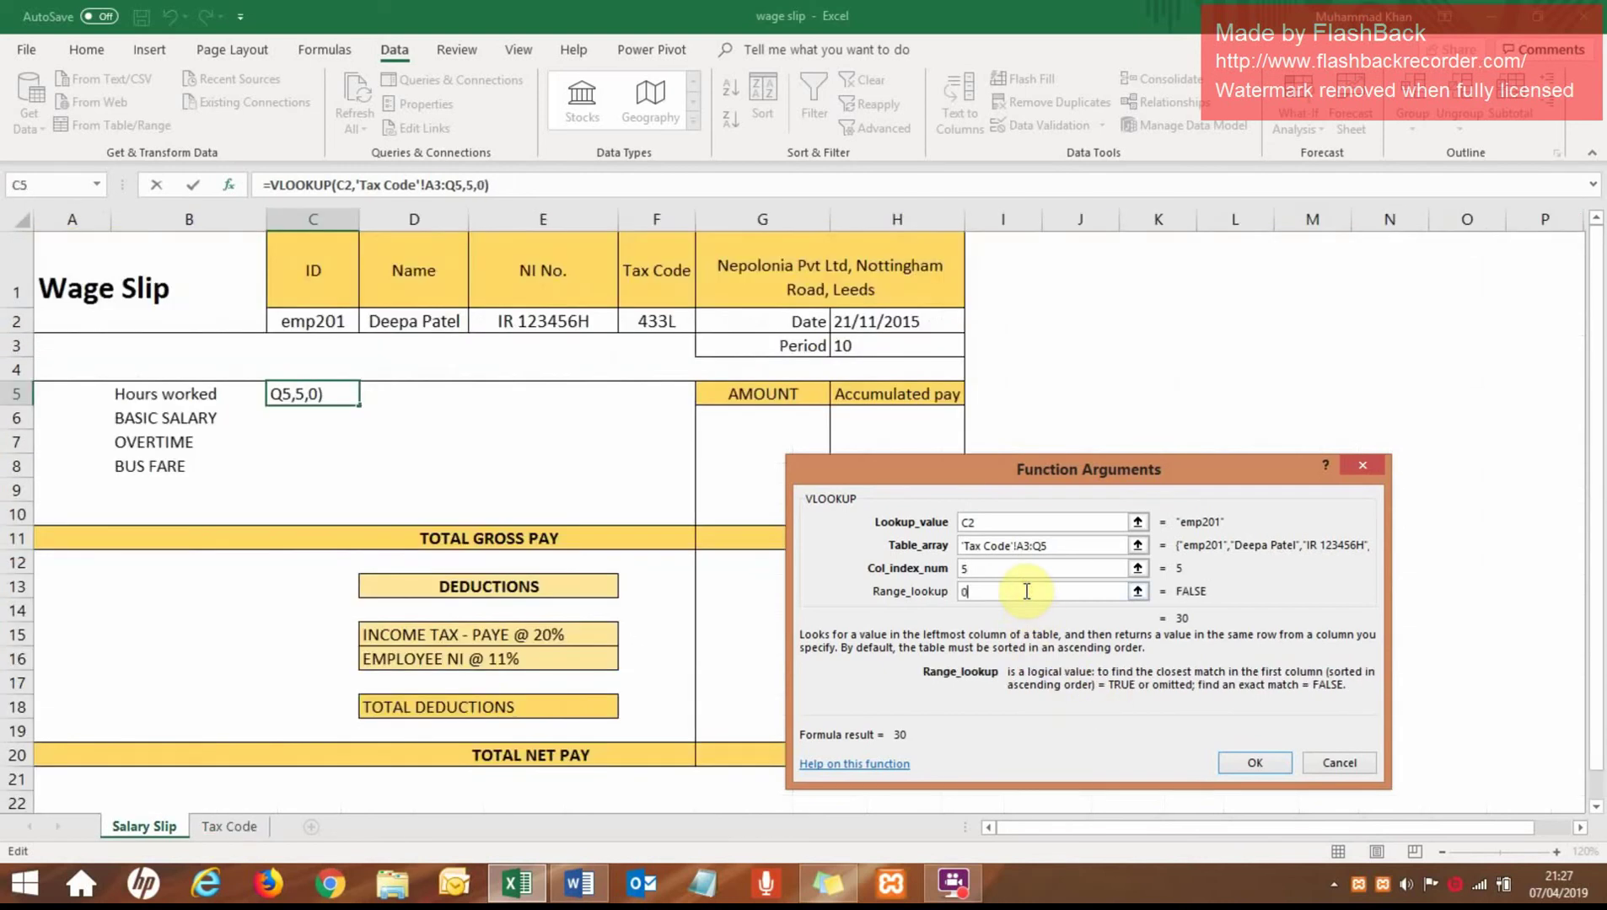
pyautogui.click(1249, 762)
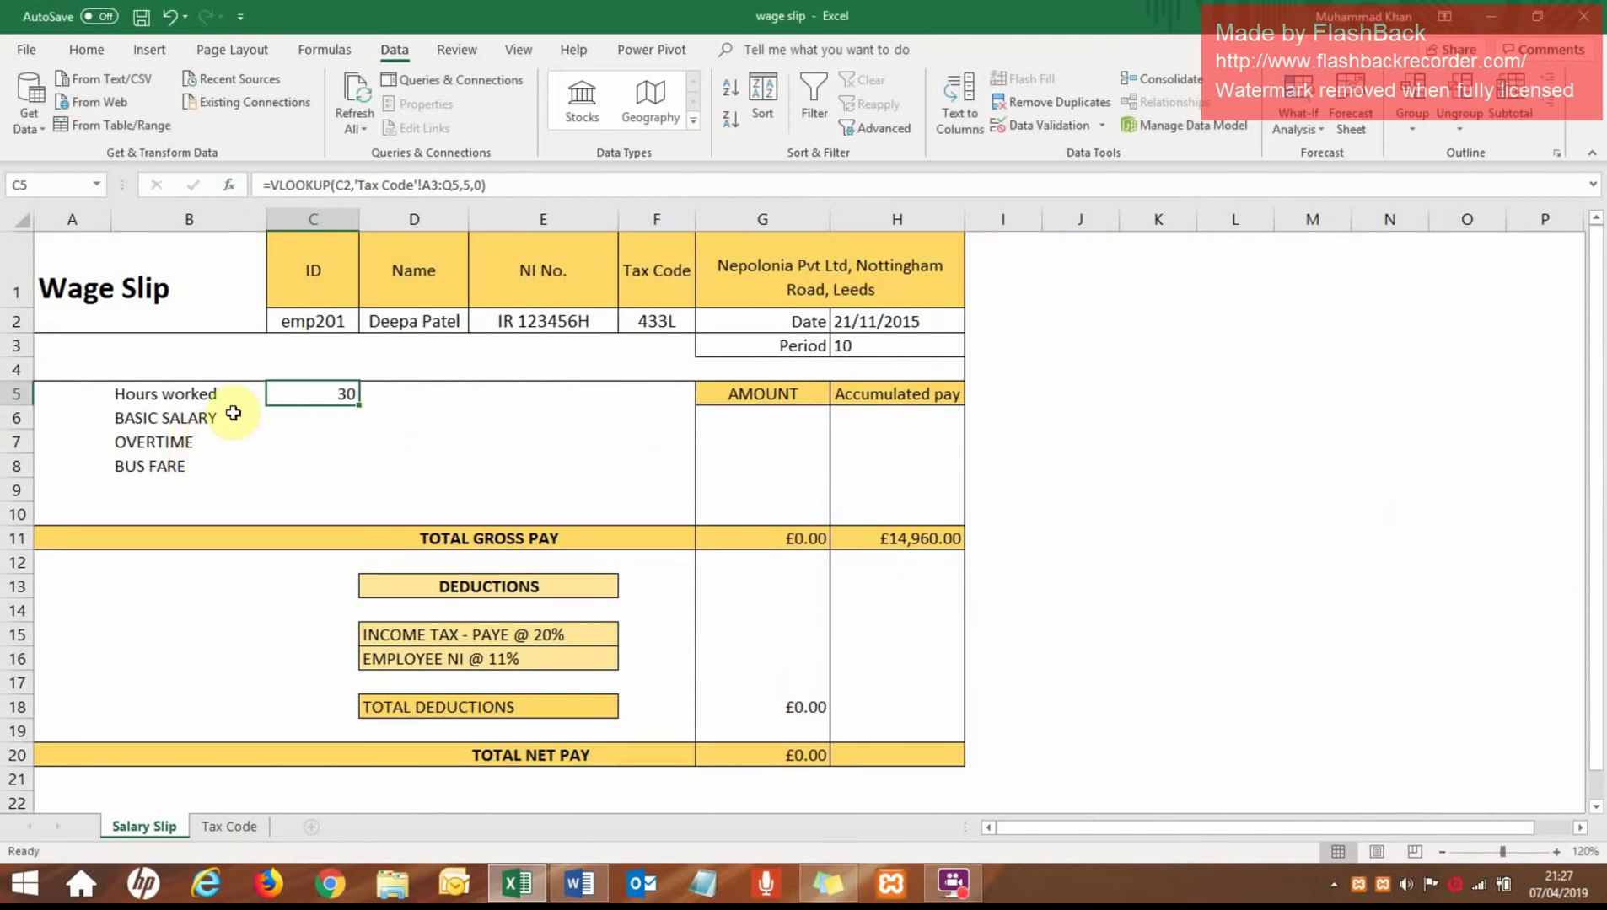
# Check the hours worked for emp201 on the Tax Code sheet and select the basic salary amount cell on the wage slip
pyautogui.click(227, 826)
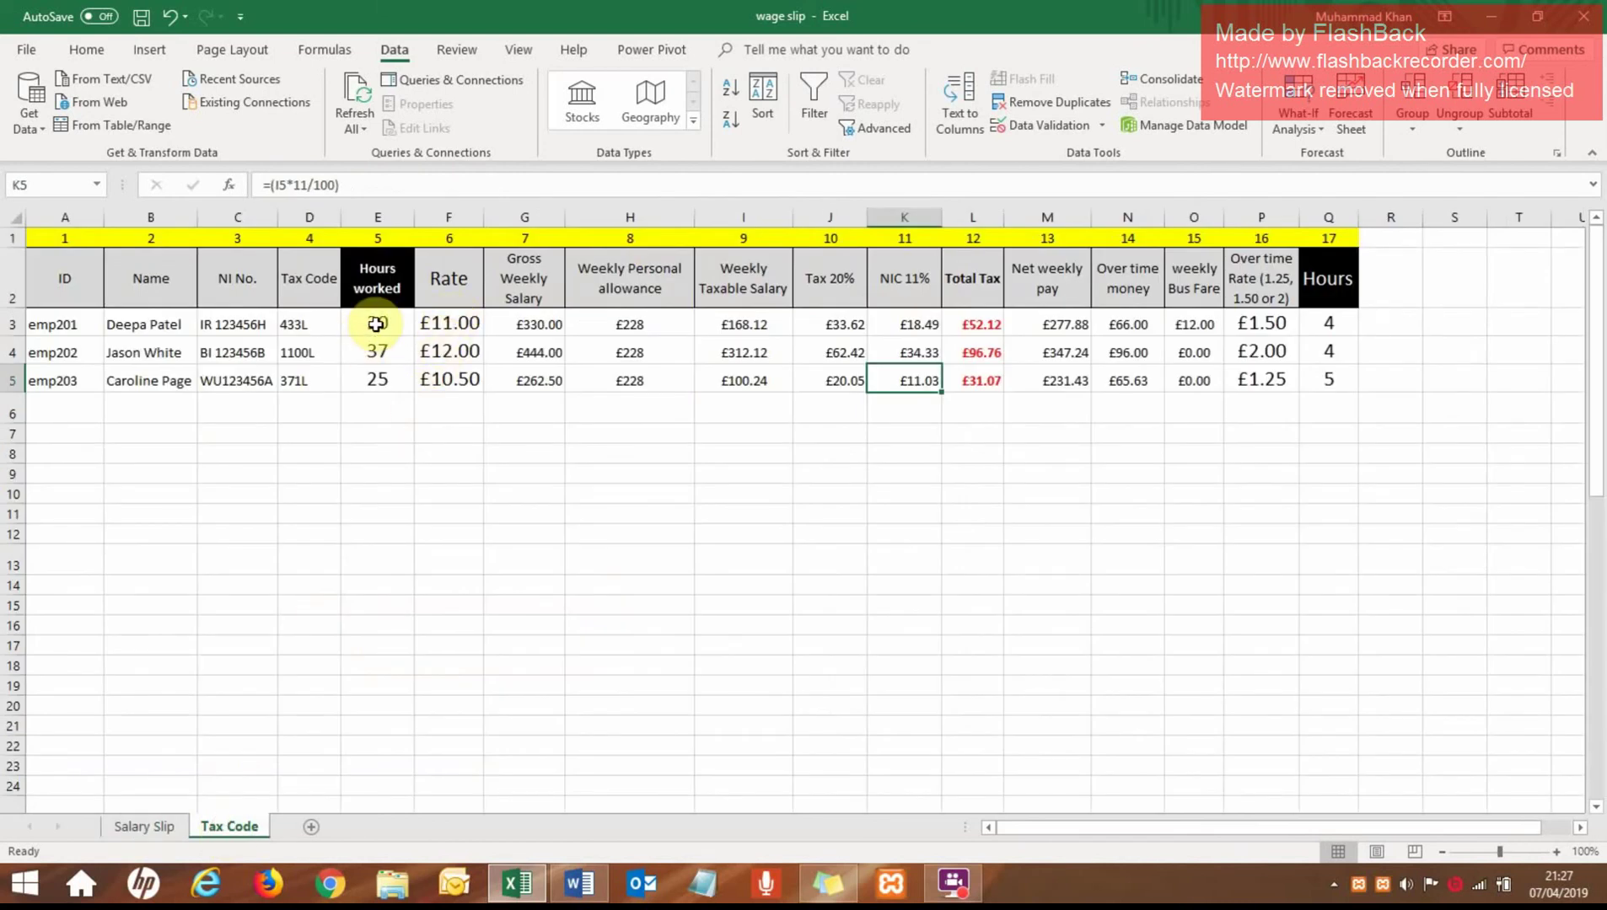
pyautogui.click(145, 827)
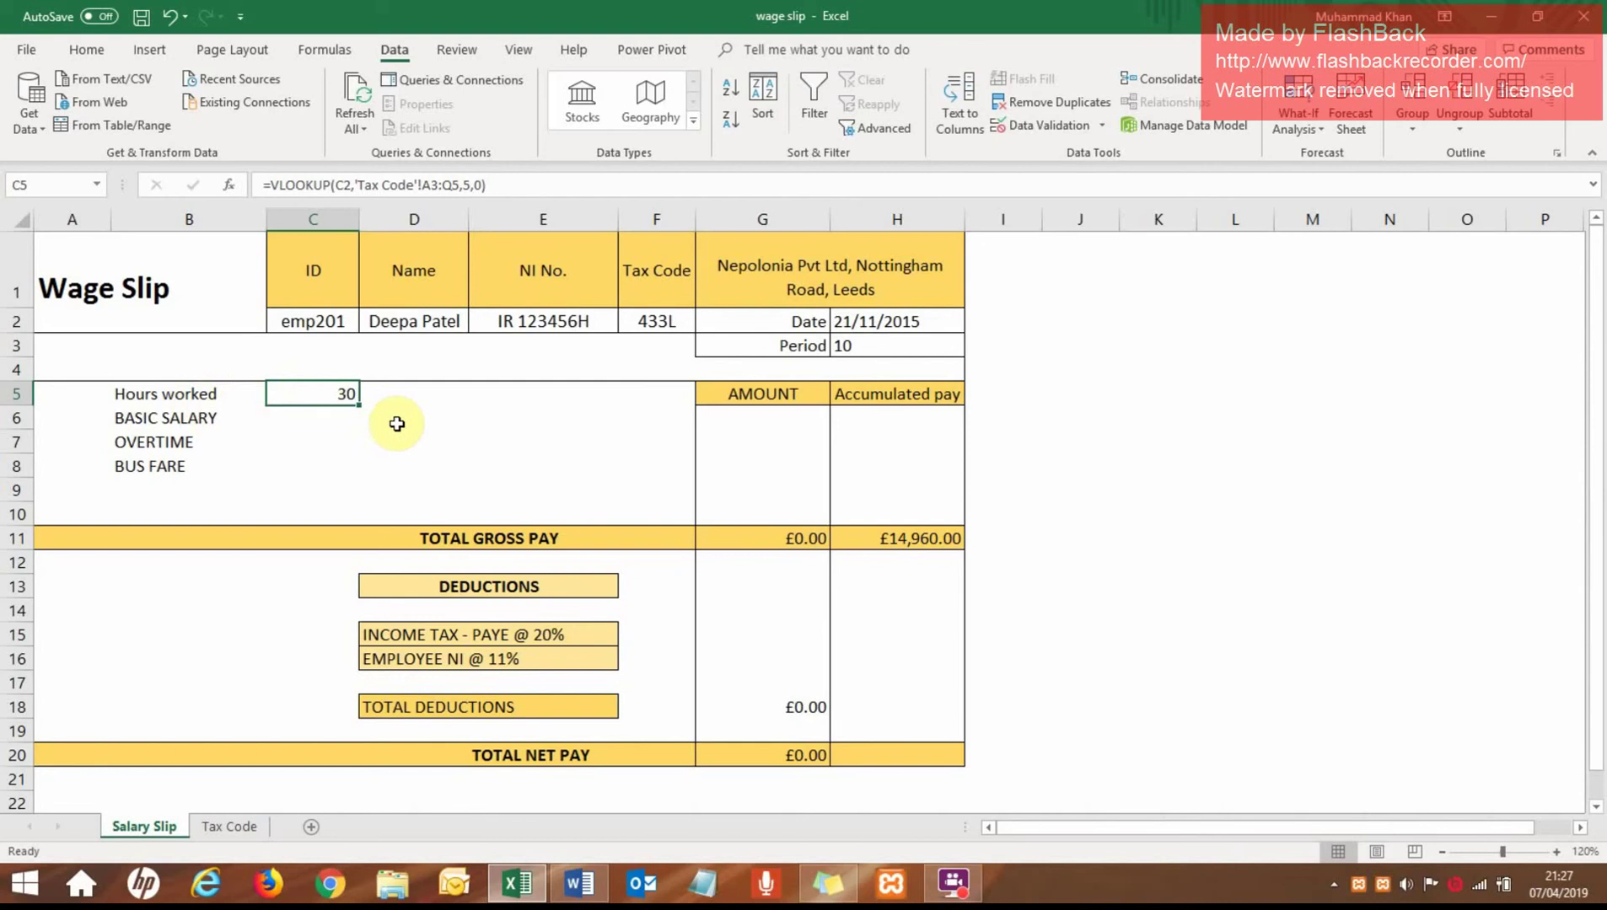
pyautogui.click(740, 422)
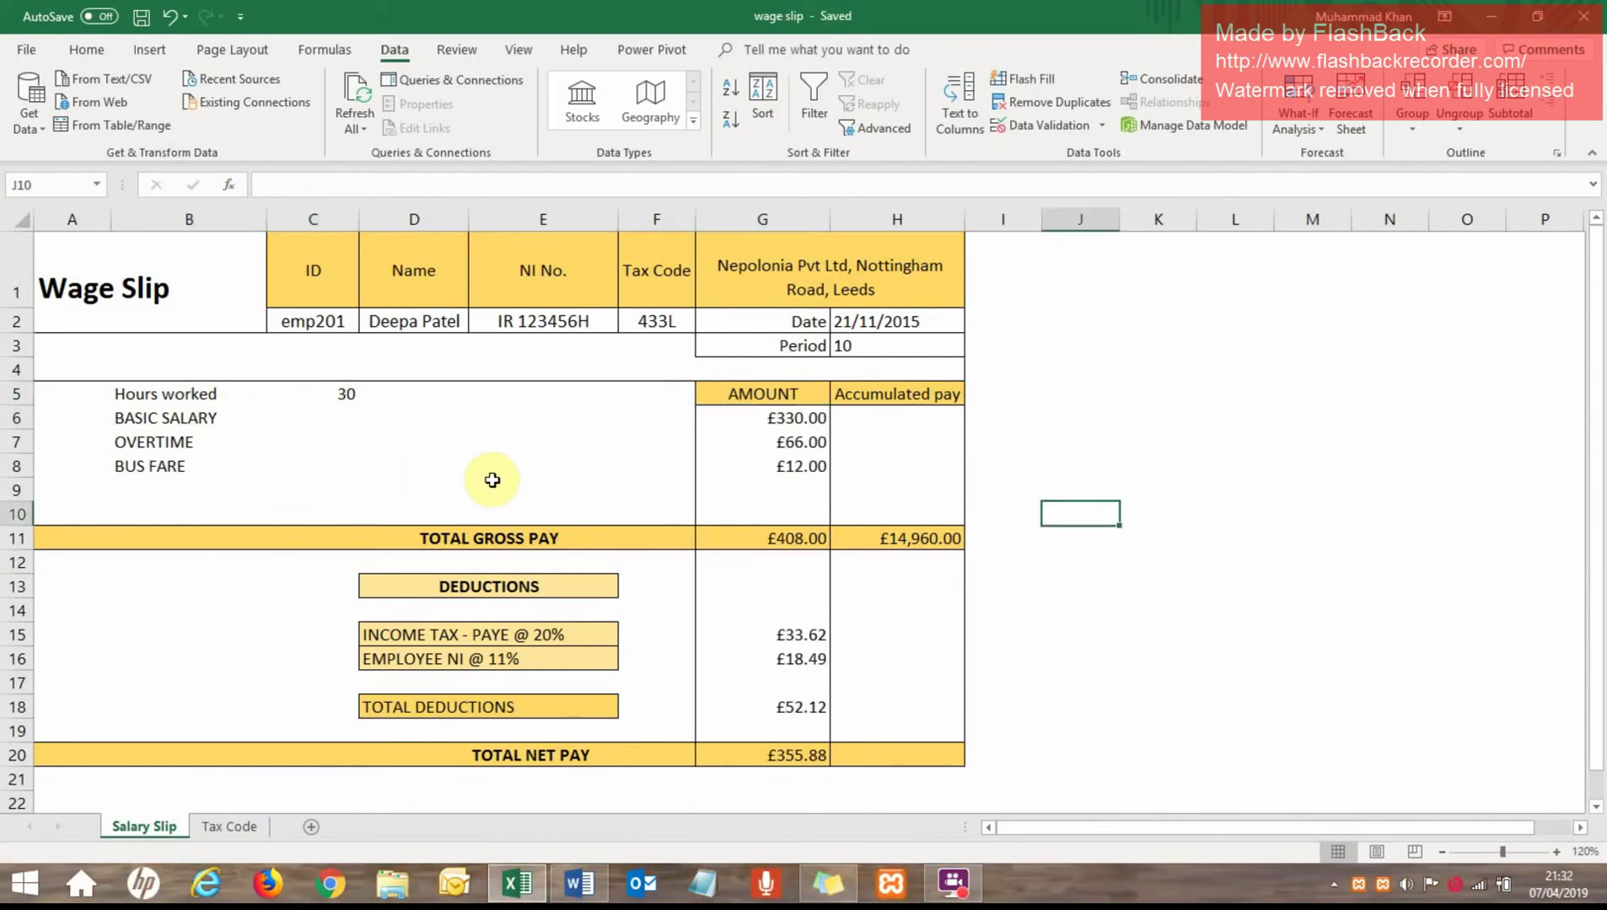
# Compare the wage slip's basic salary formula with the gross weekly salary of emp201 on the Tax Code sheet
pyautogui.click(796, 445)
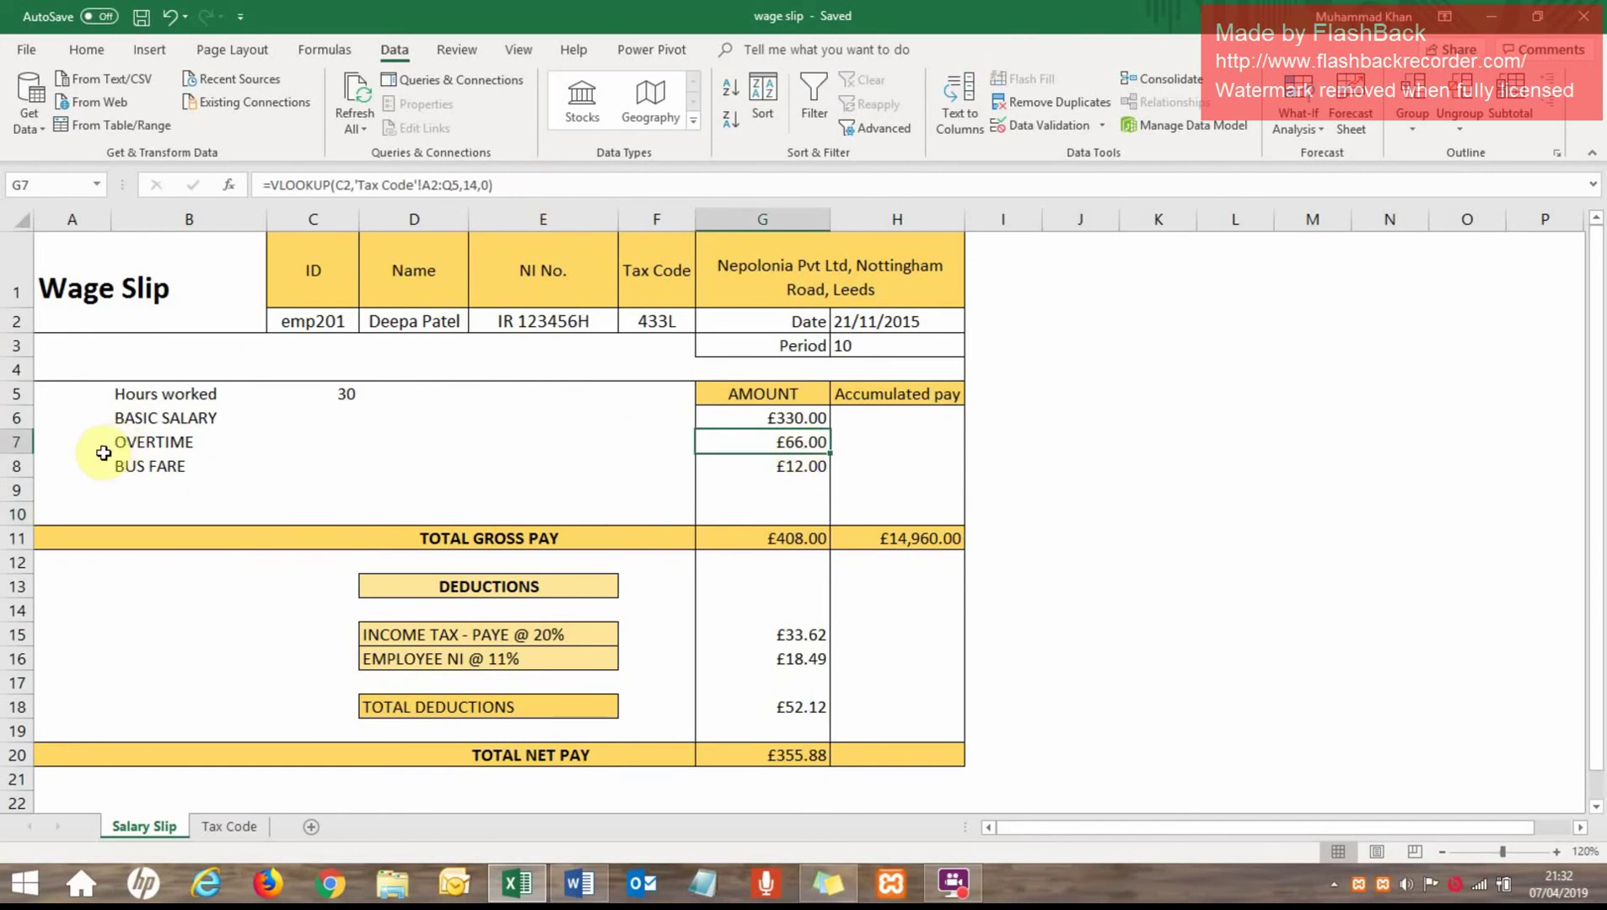
pyautogui.click(774, 419)
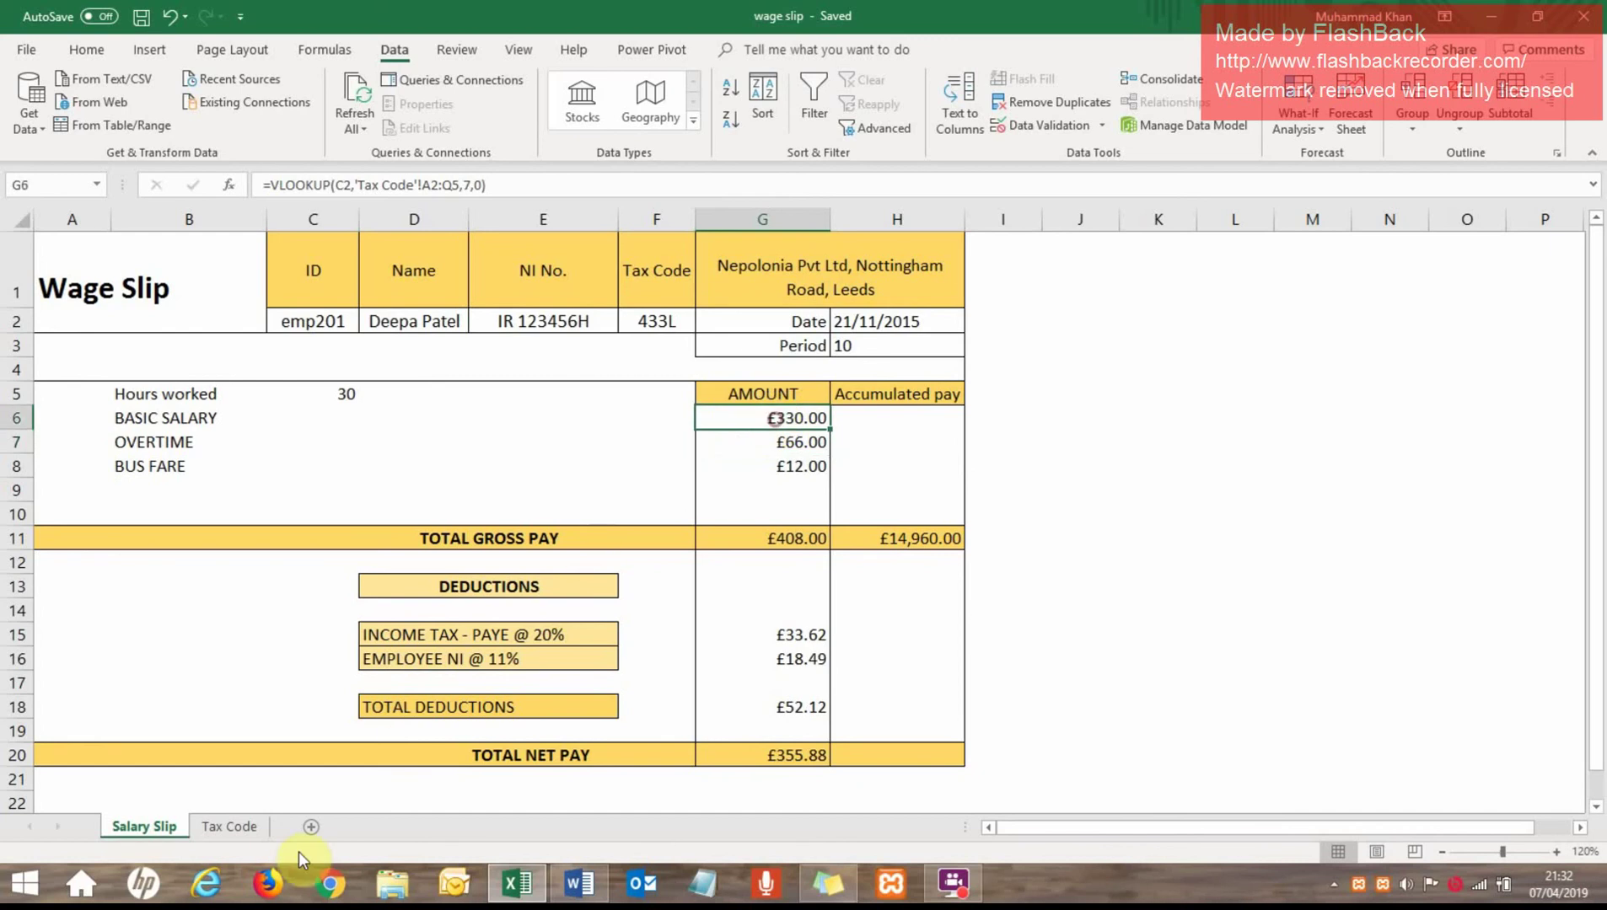
pyautogui.click(226, 822)
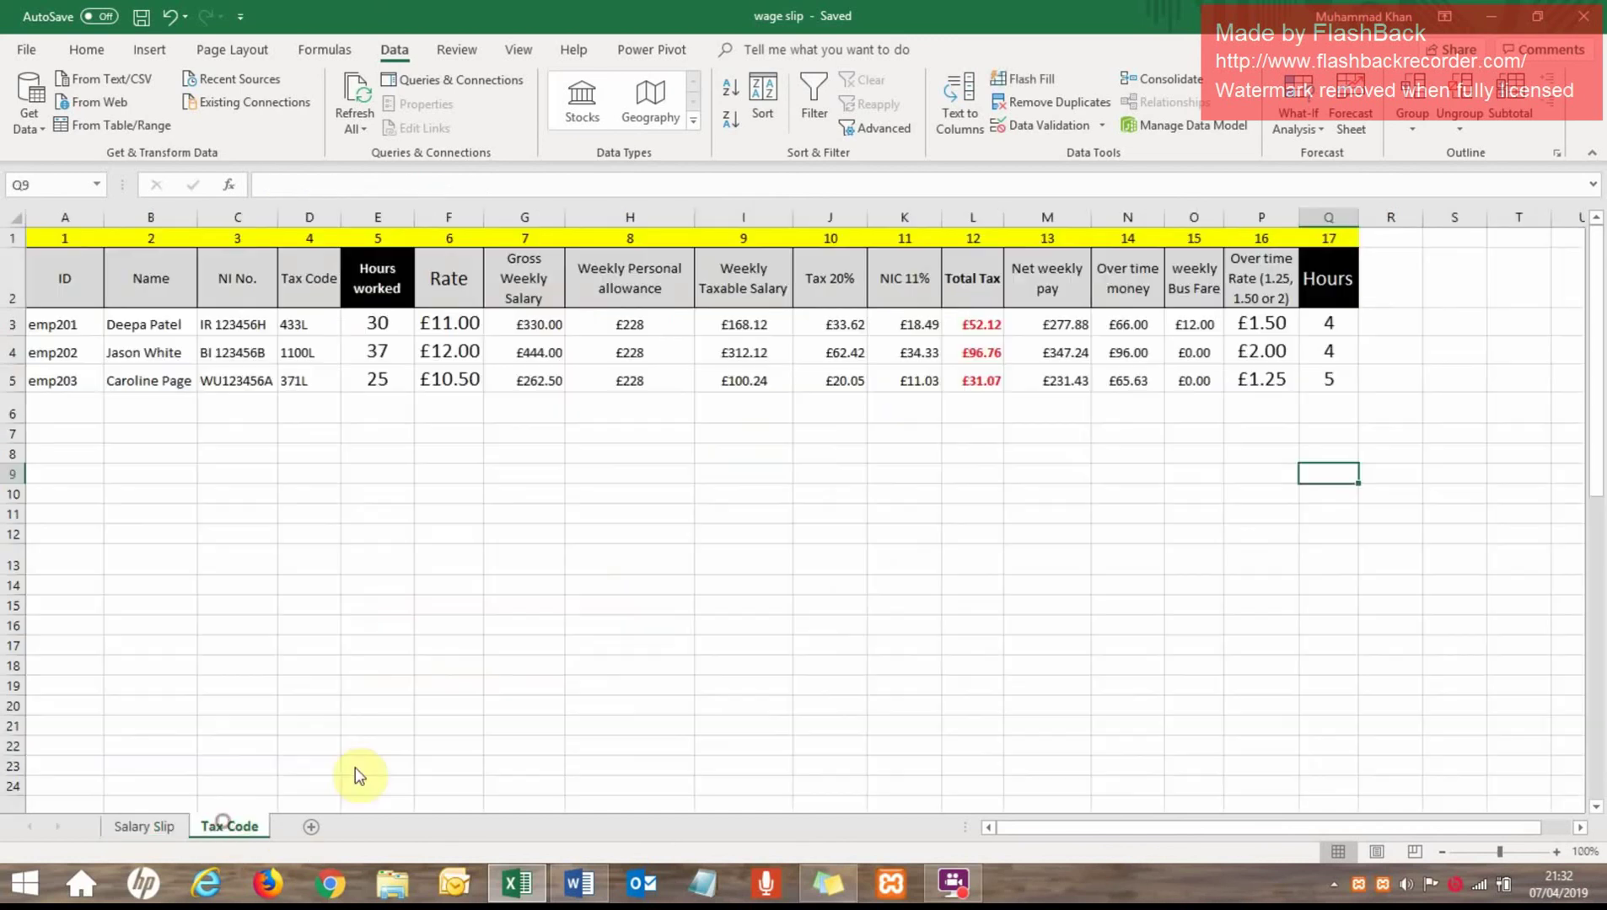
pyautogui.click(552, 329)
pyautogui.click(155, 826)
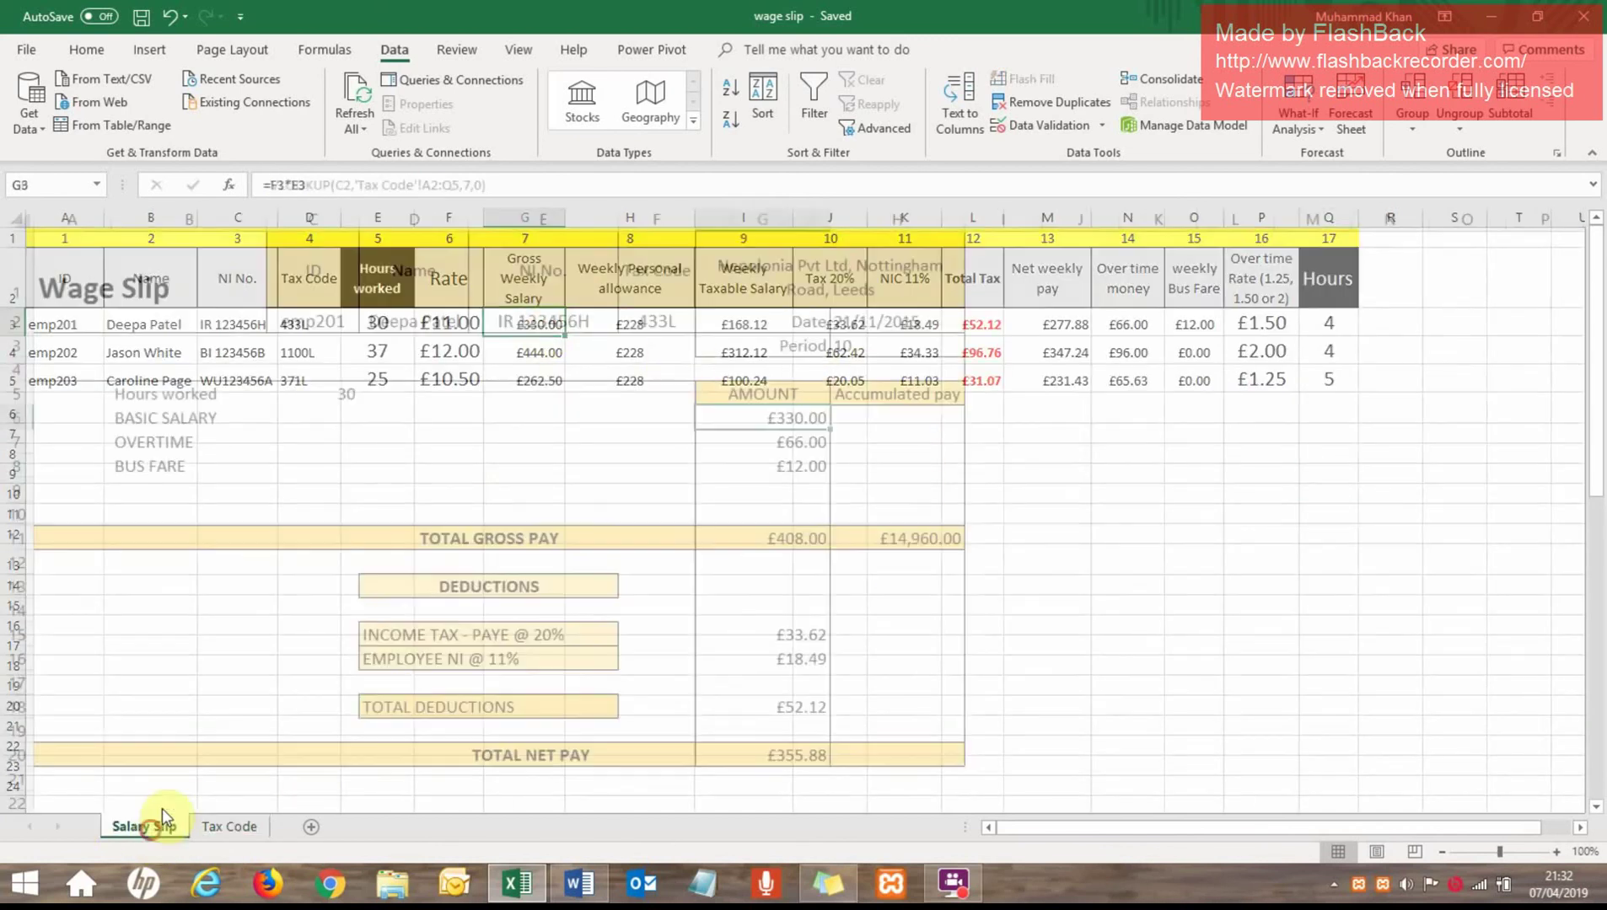
# Compare the wage slip's overtime and bus fare formulas with the matching columns for emp201 on the Tax Code sheet
pyautogui.click(784, 443)
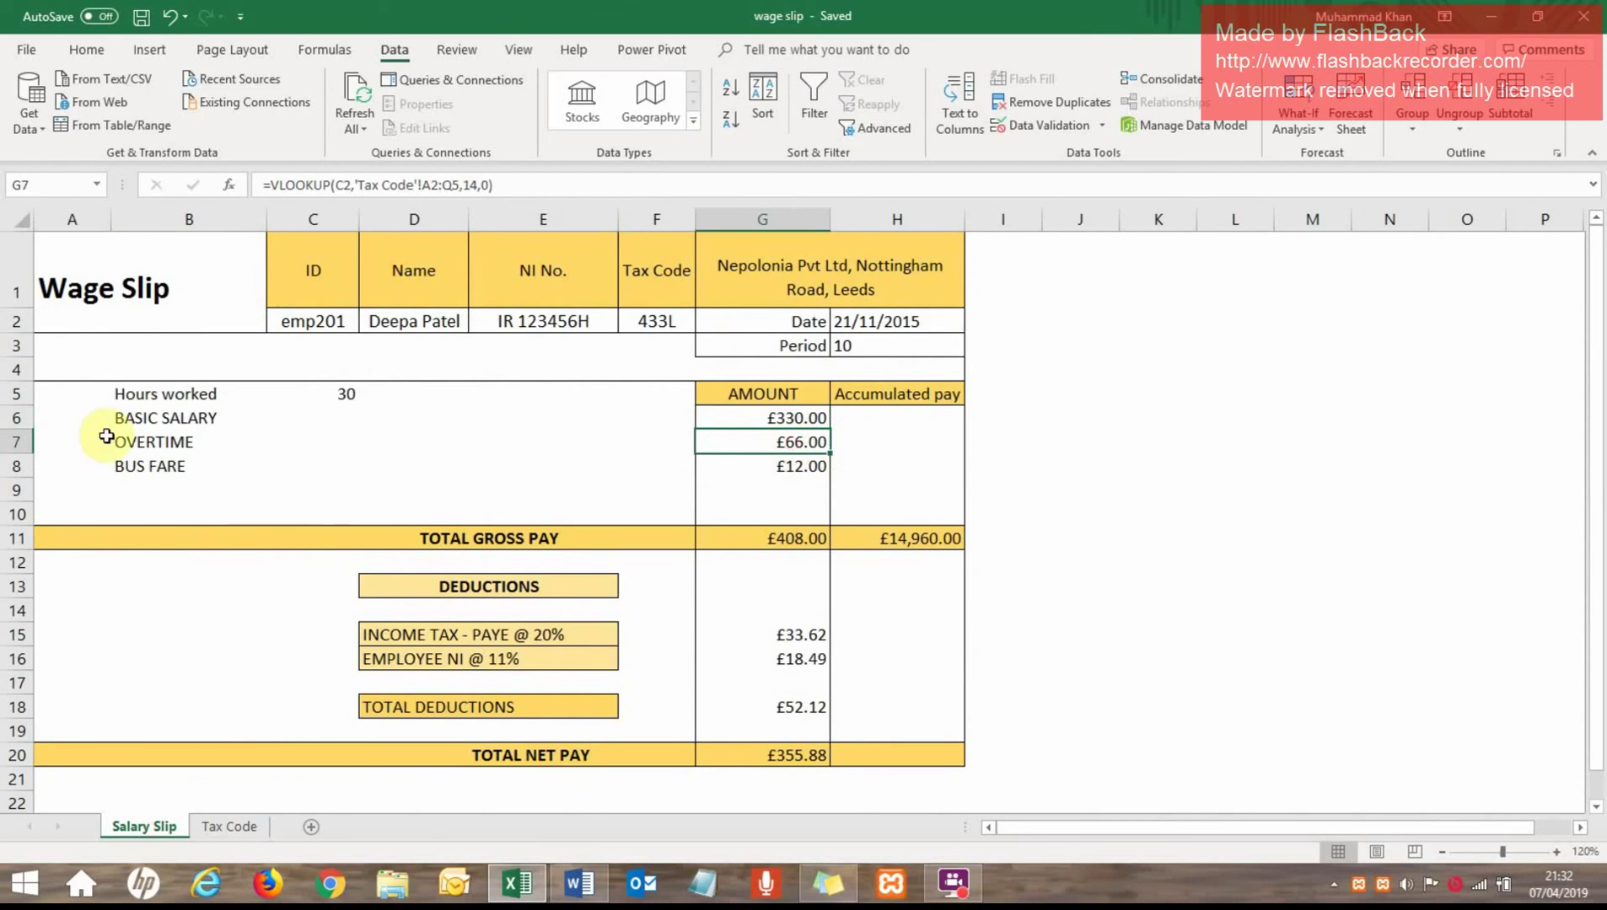
pyautogui.click(15, 442)
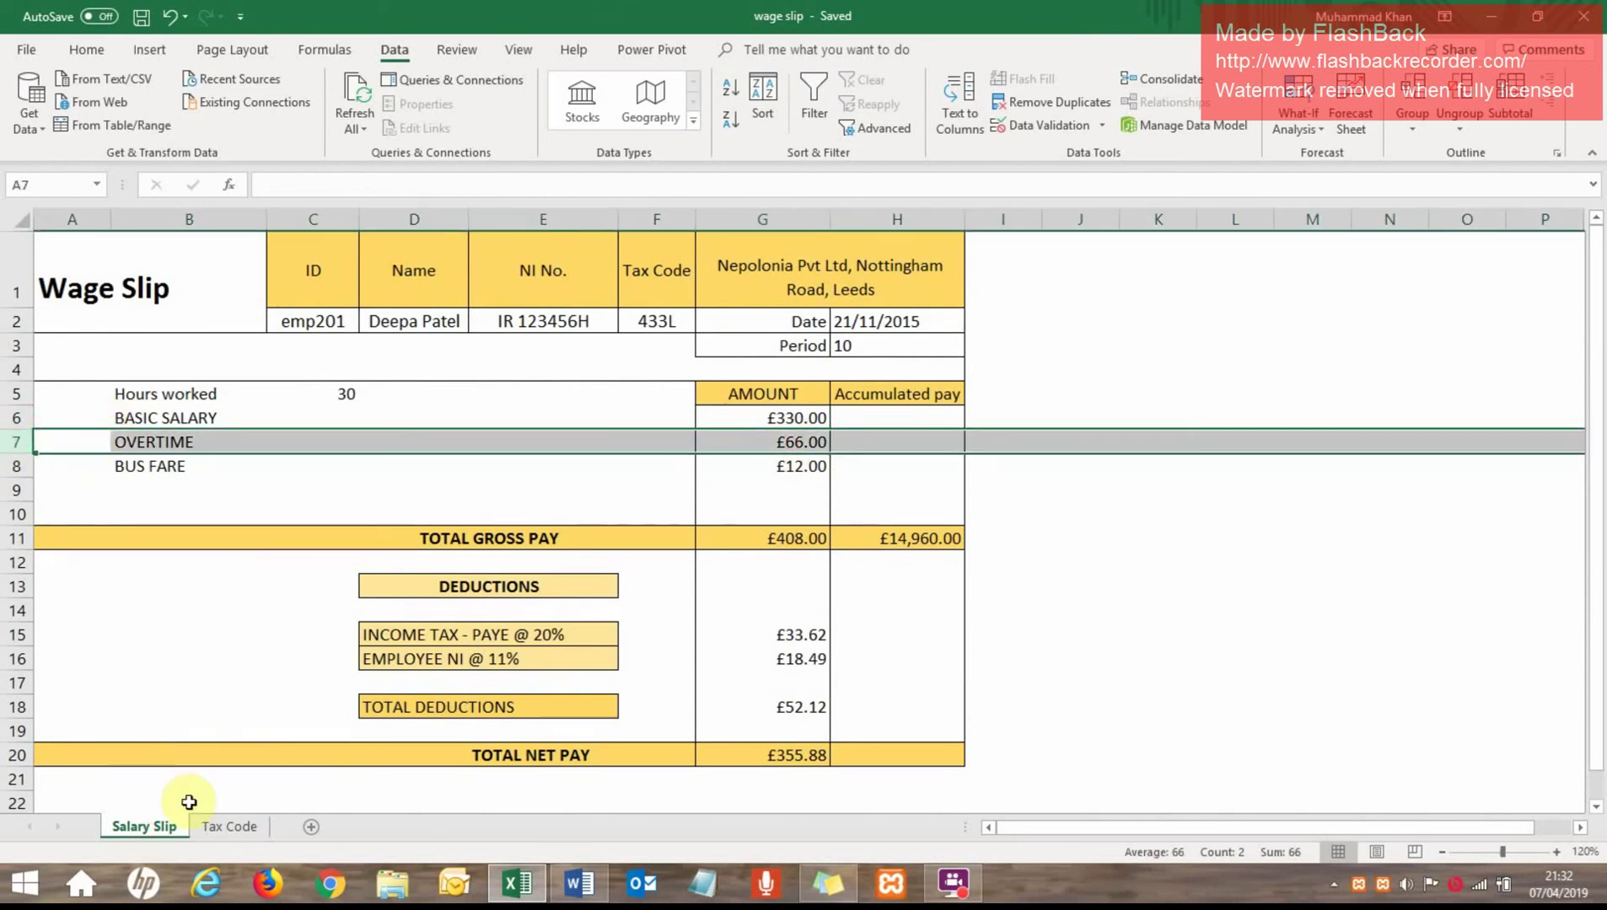
pyautogui.click(220, 833)
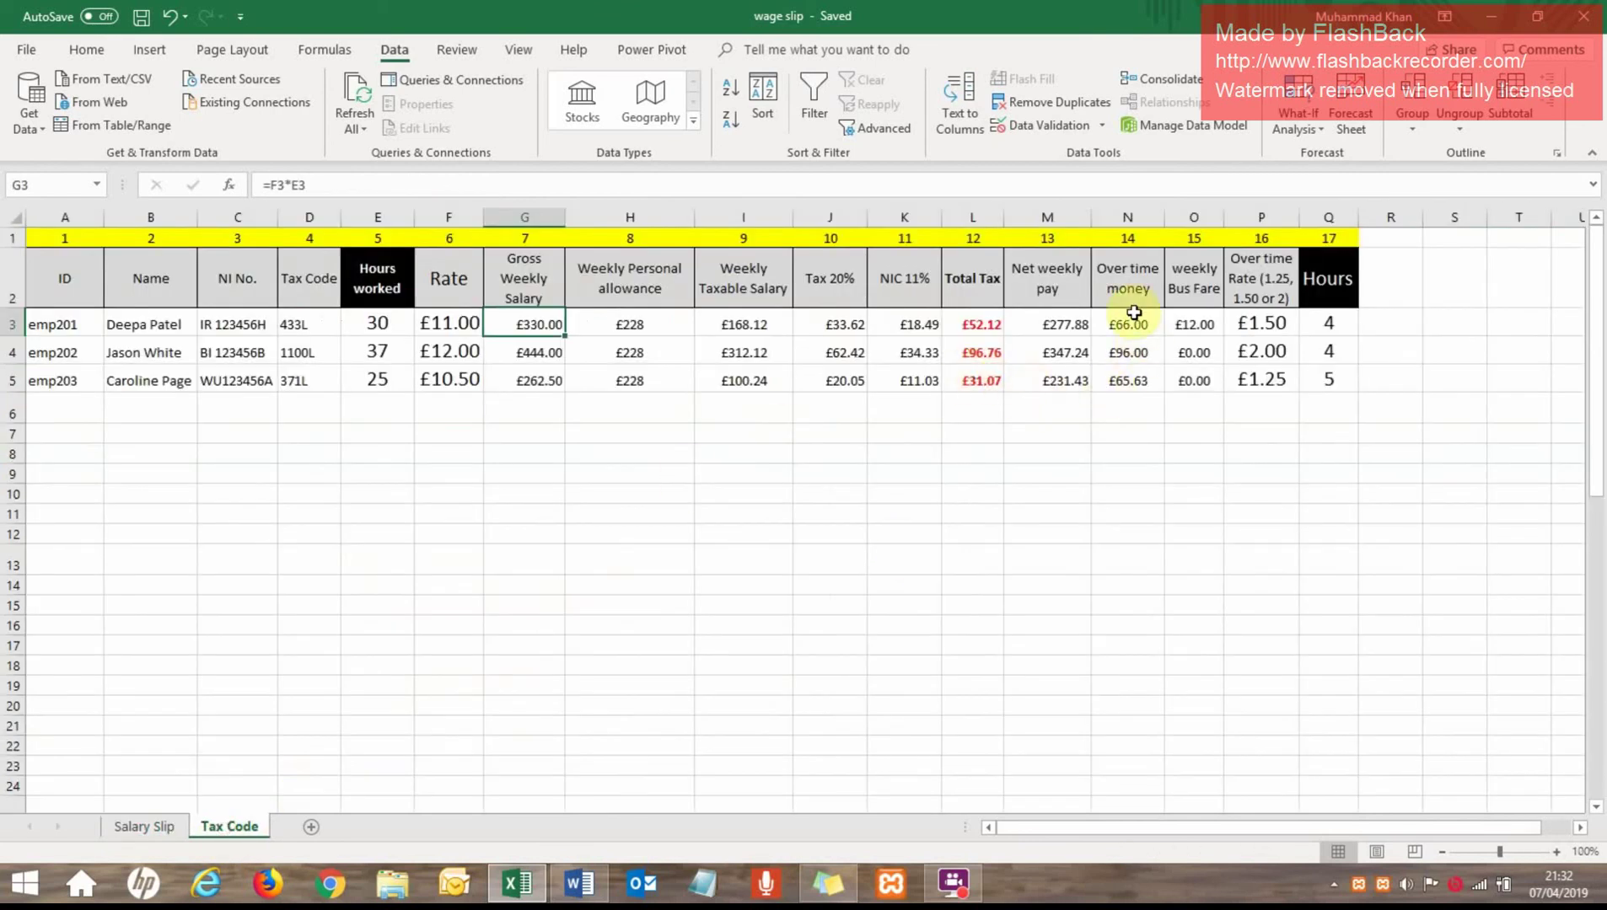
pyautogui.click(142, 830)
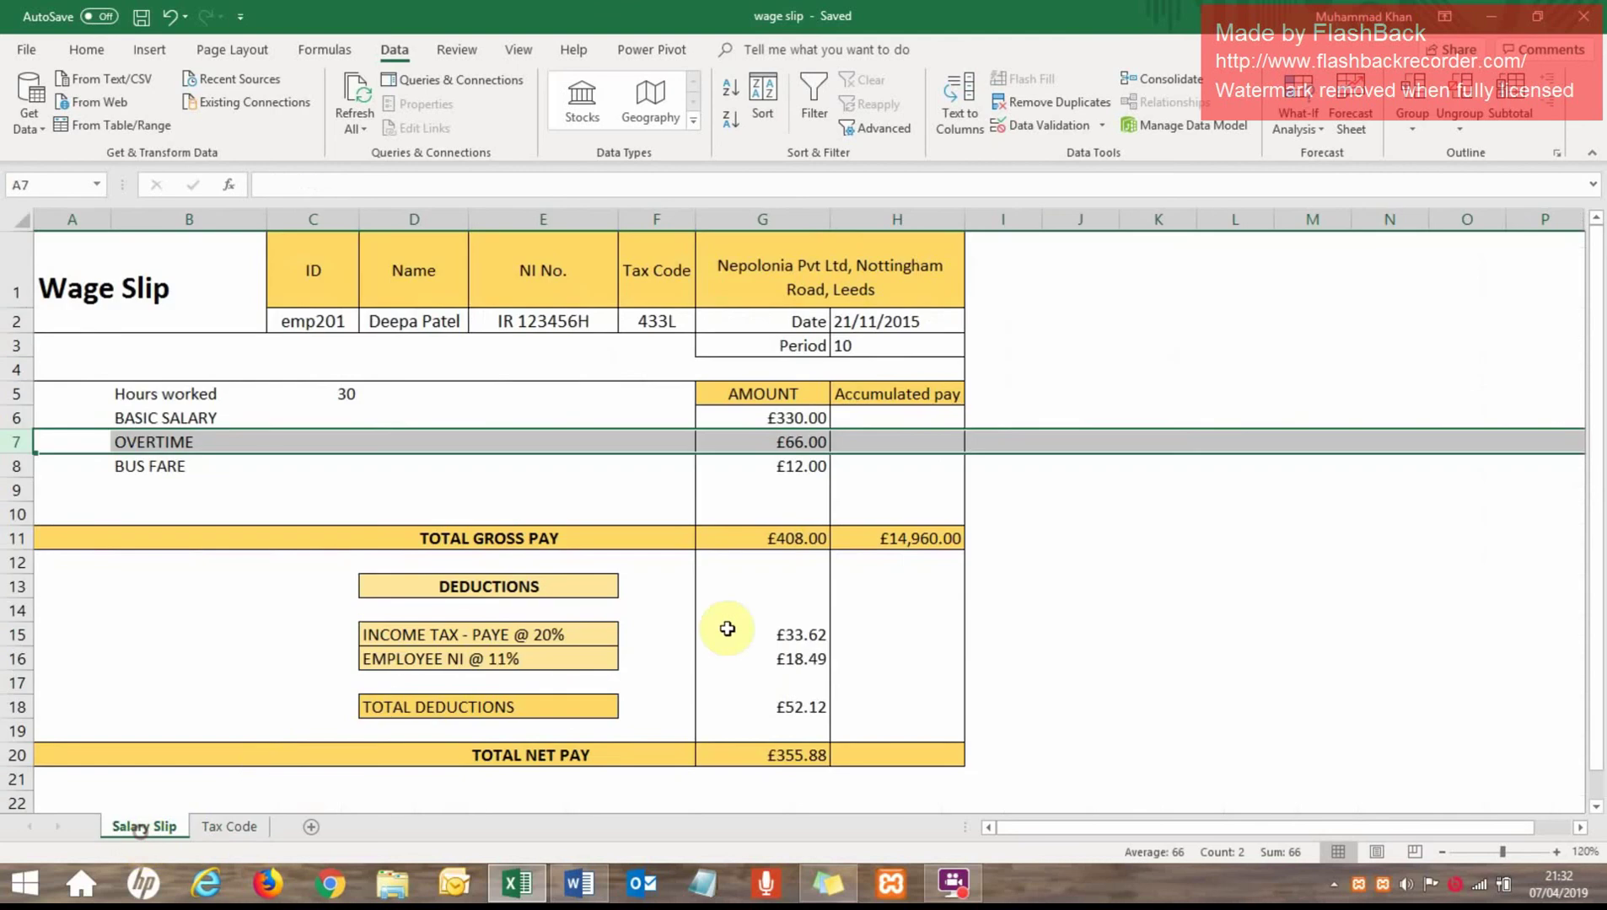
pyautogui.click(754, 466)
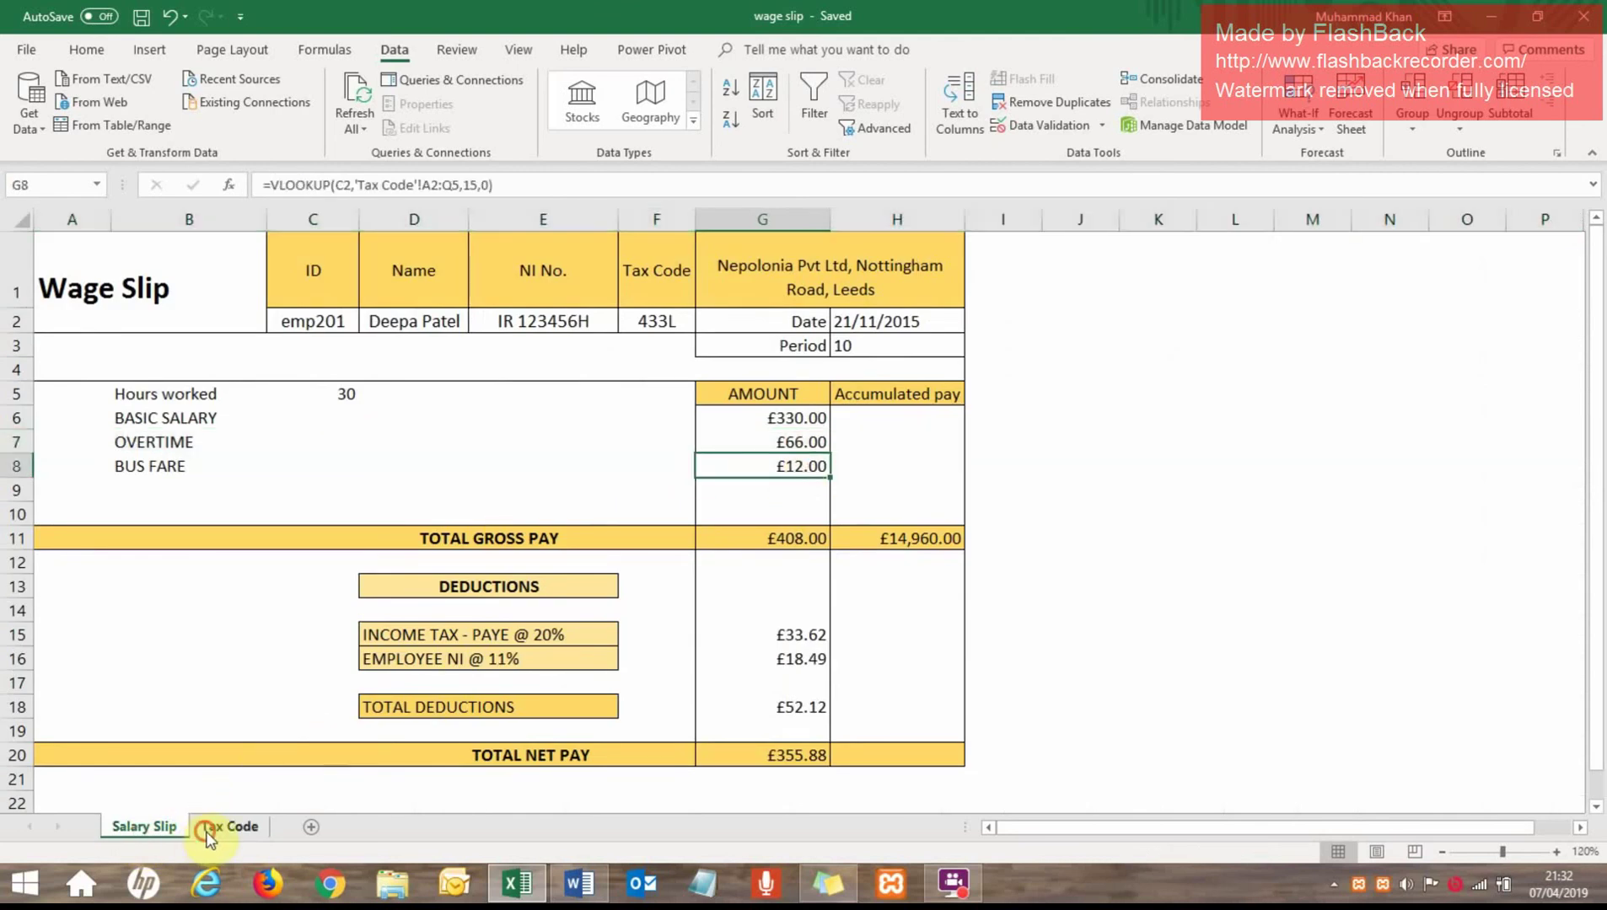
pyautogui.click(226, 827)
pyautogui.click(1193, 329)
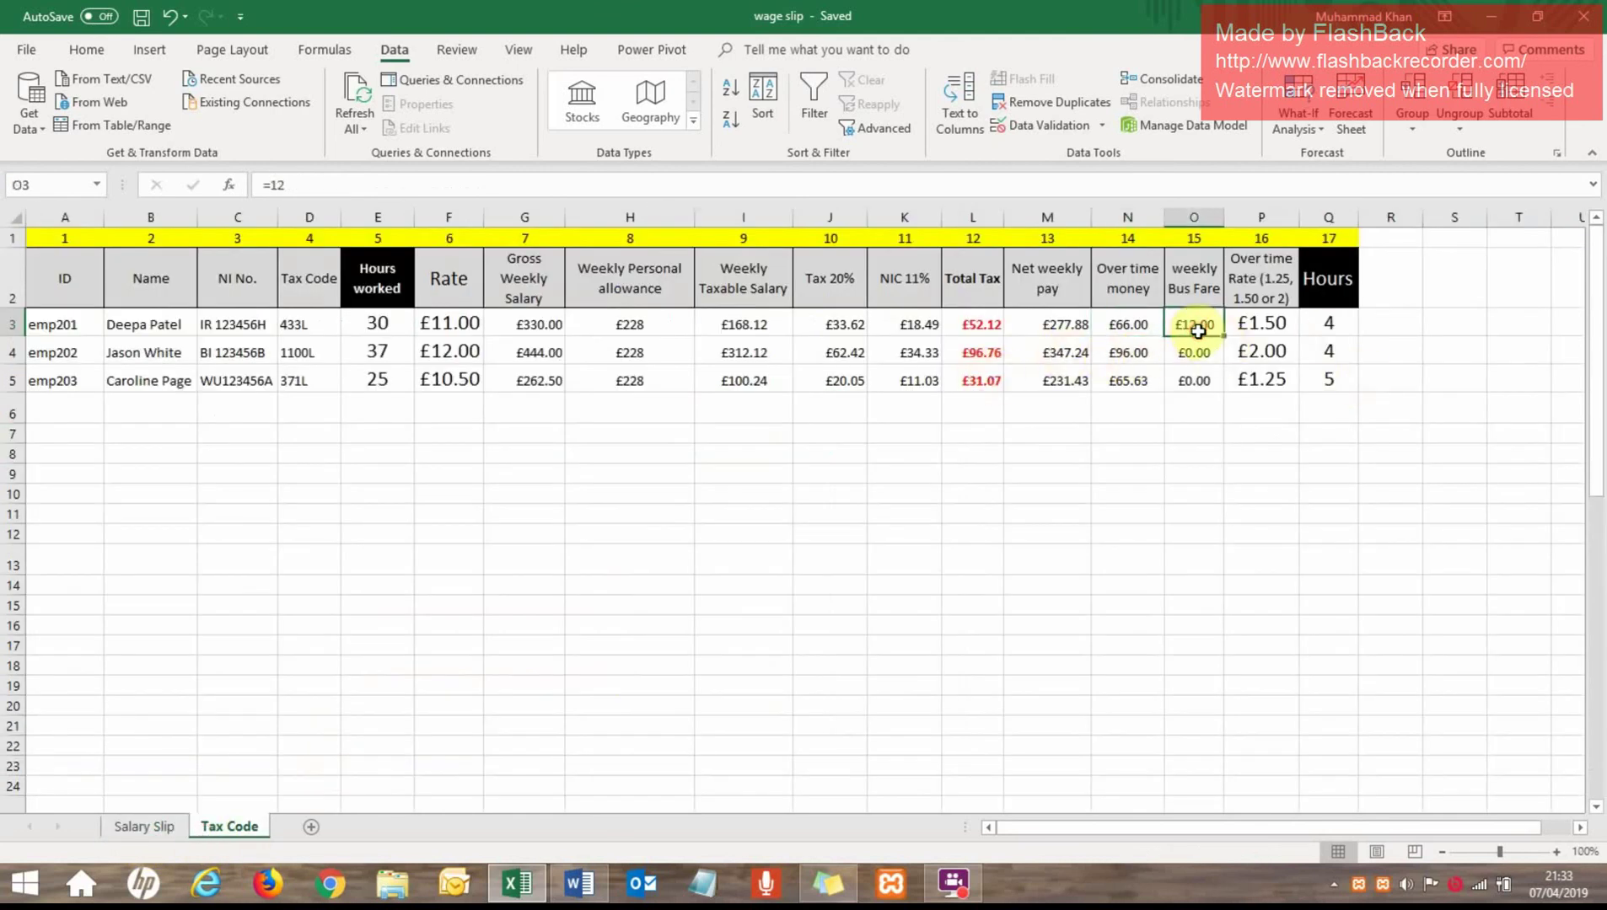
pyautogui.click(146, 827)
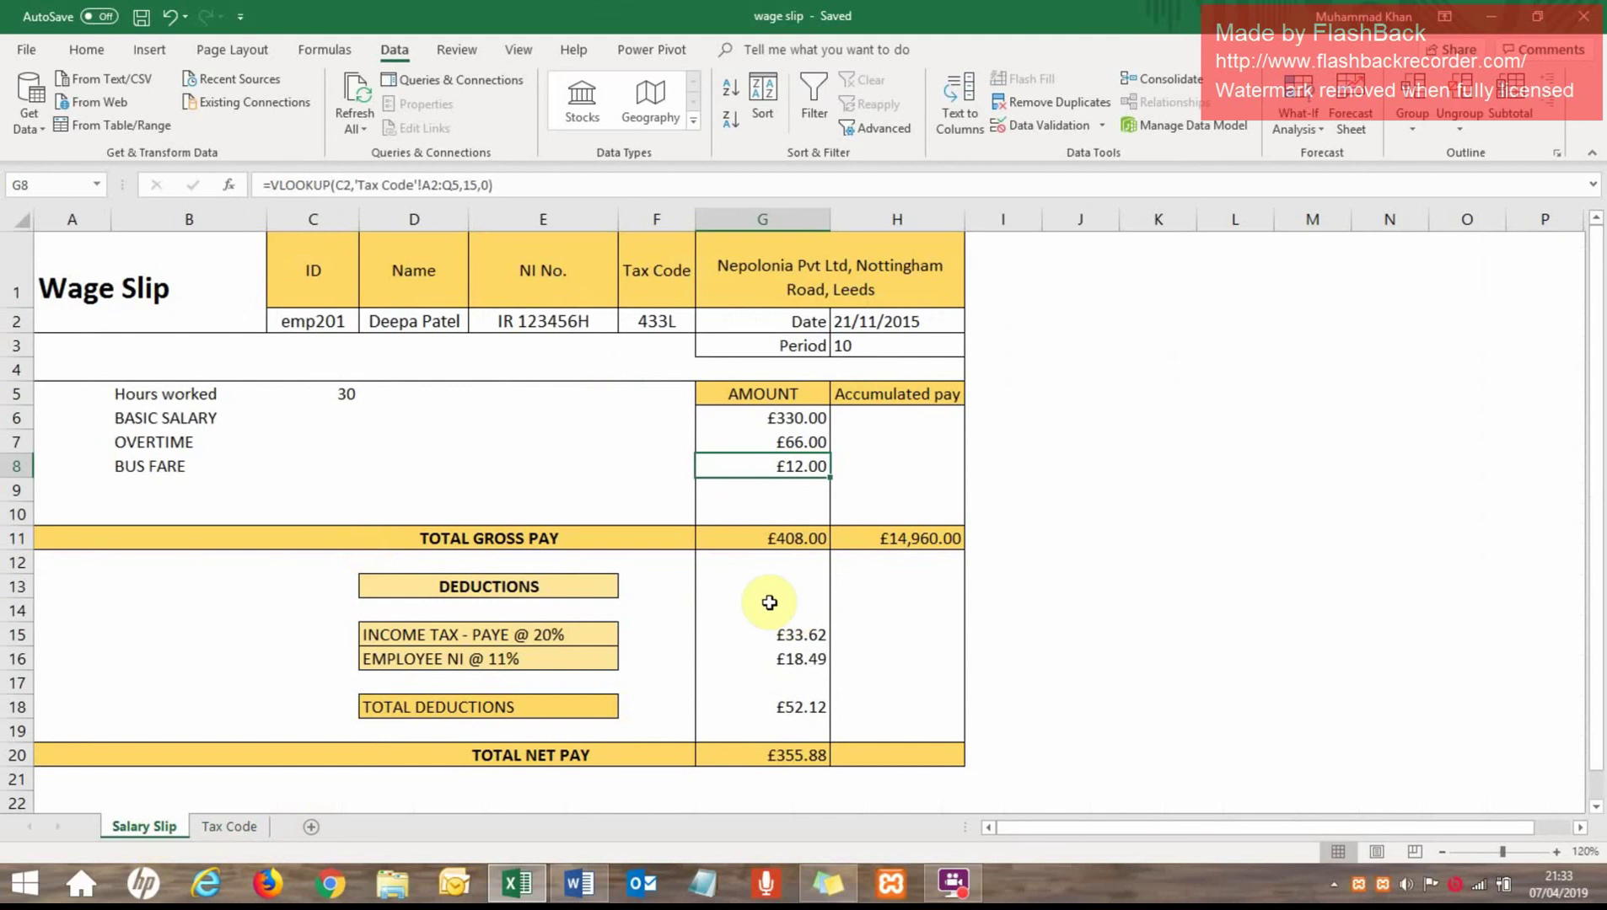
# Compare the income tax and employee NI formulas with the tax, NIC and total tax cells for emp201 on the Tax Code sheet
pyautogui.click(777, 635)
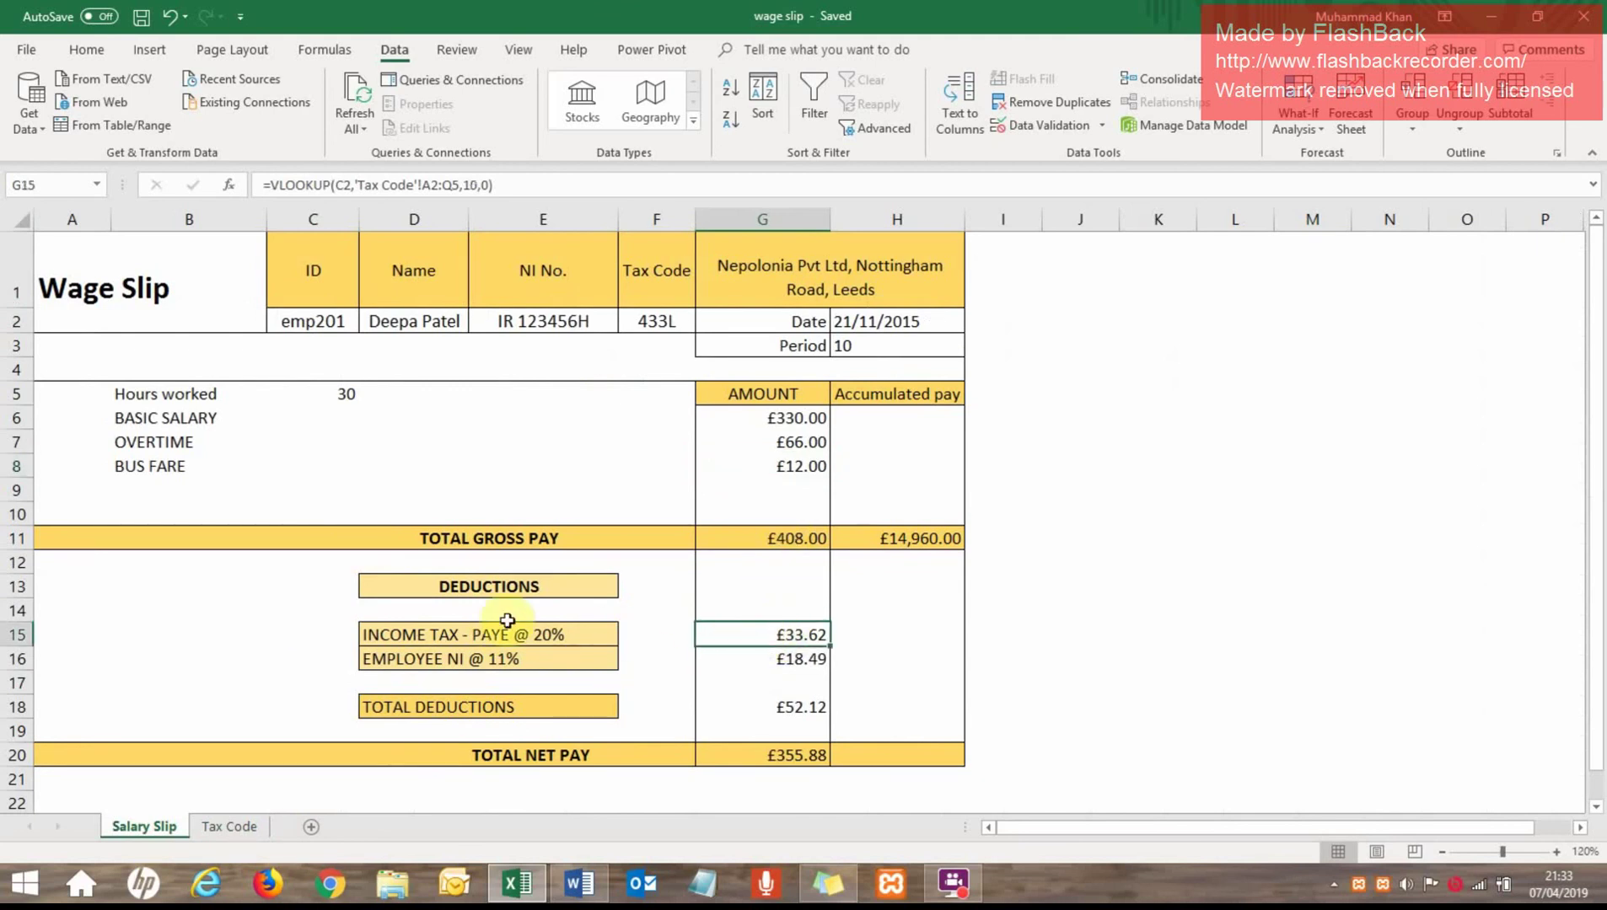
pyautogui.click(229, 828)
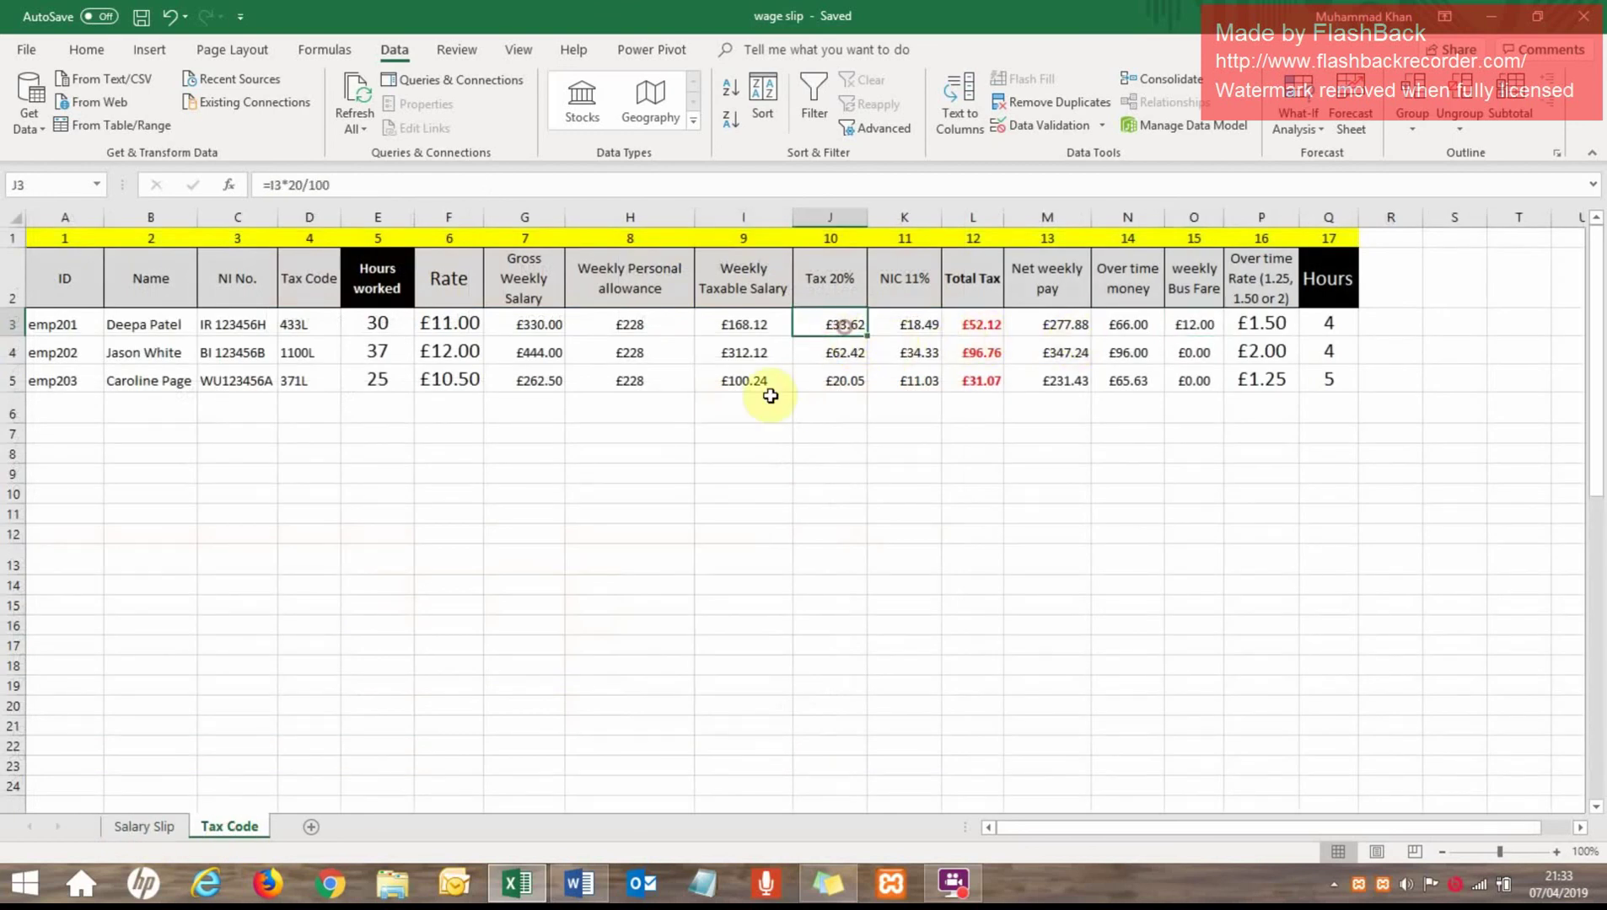
pyautogui.click(142, 827)
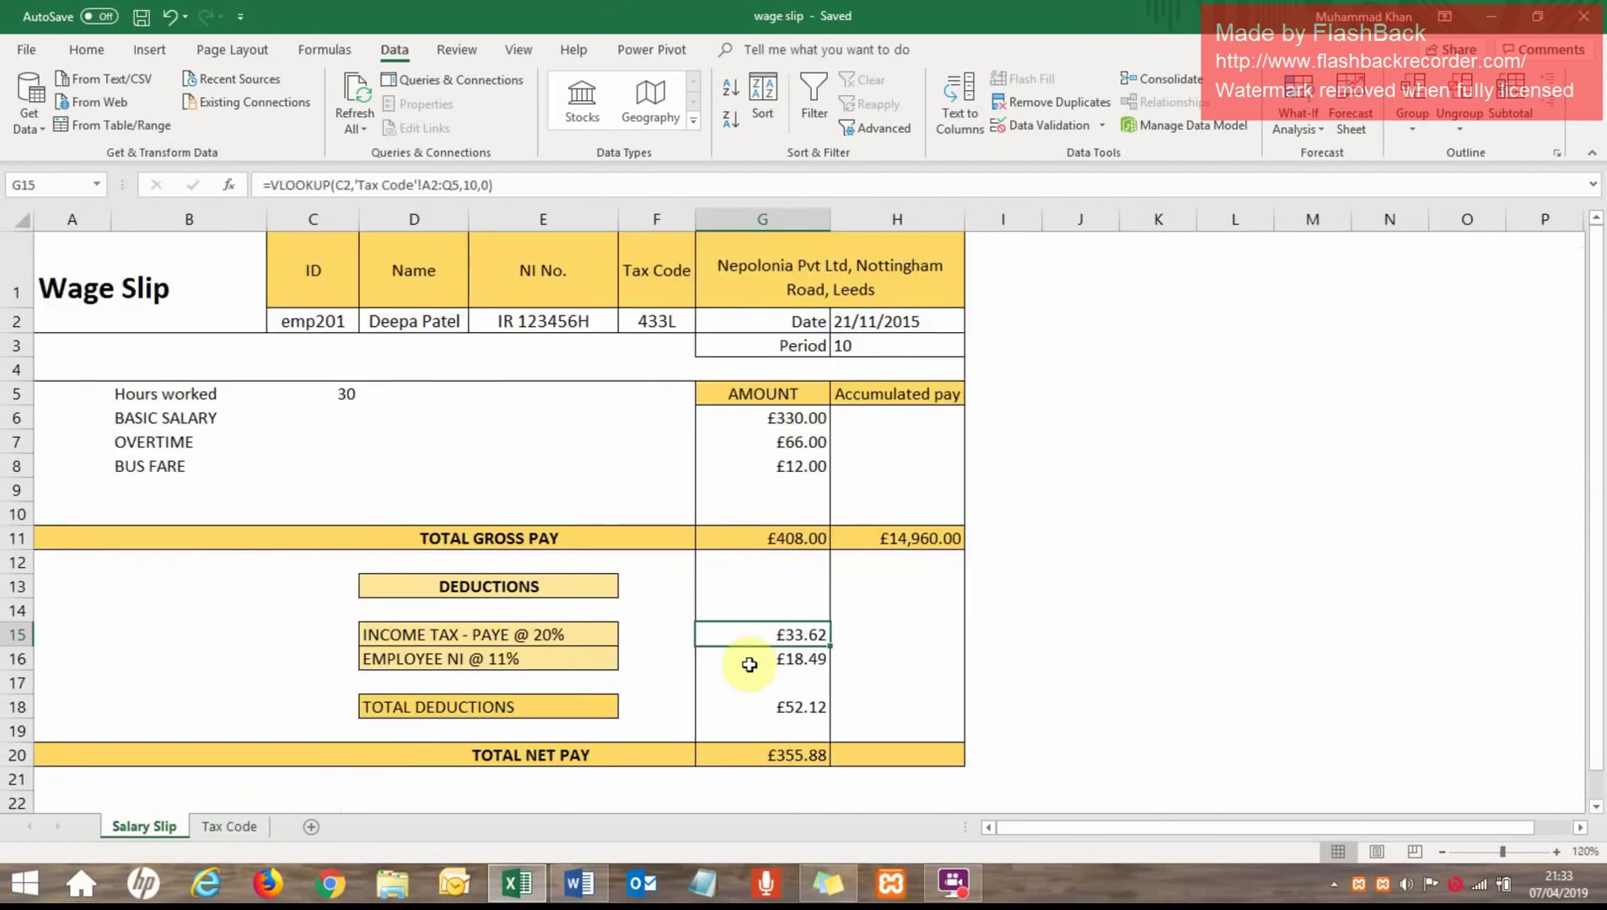
pyautogui.click(793, 663)
pyautogui.click(219, 826)
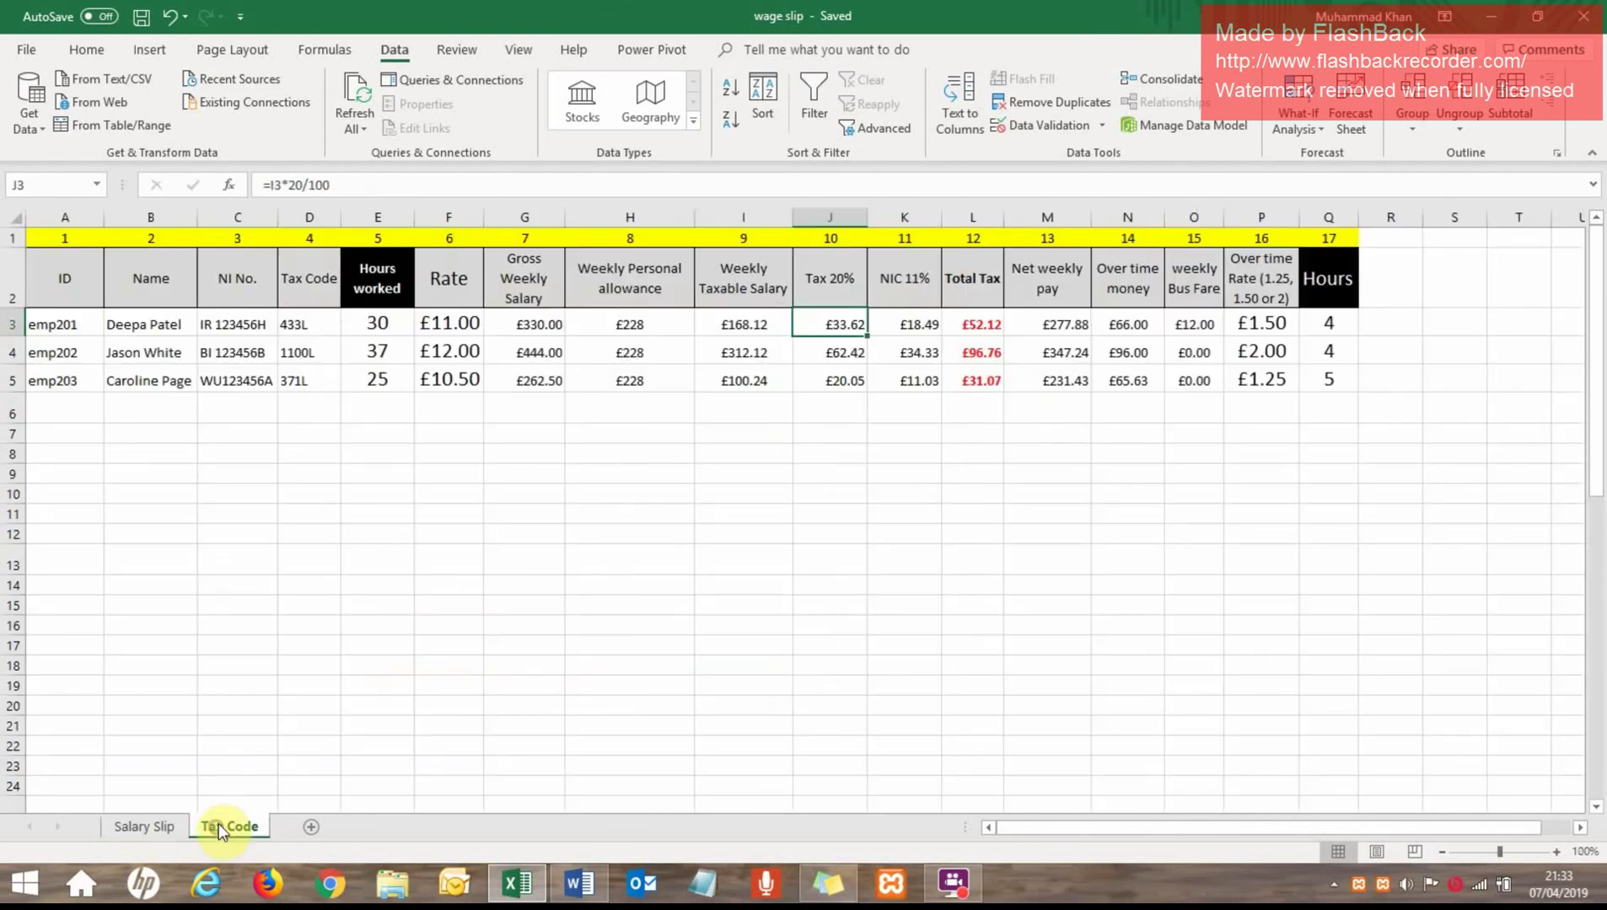
pyautogui.click(905, 334)
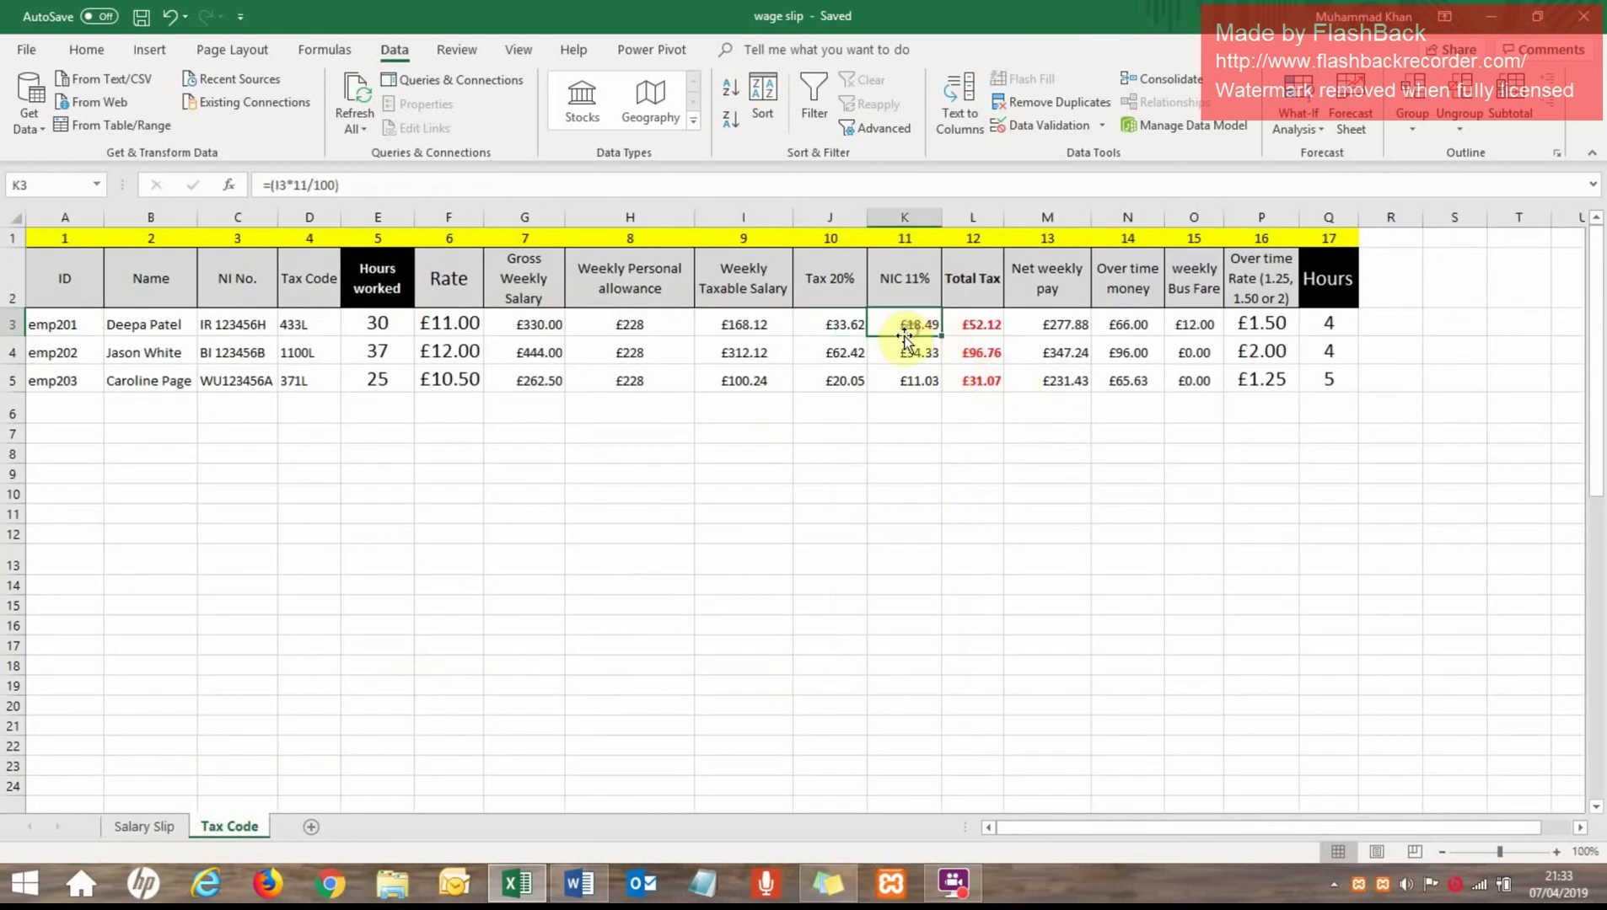
pyautogui.click(978, 330)
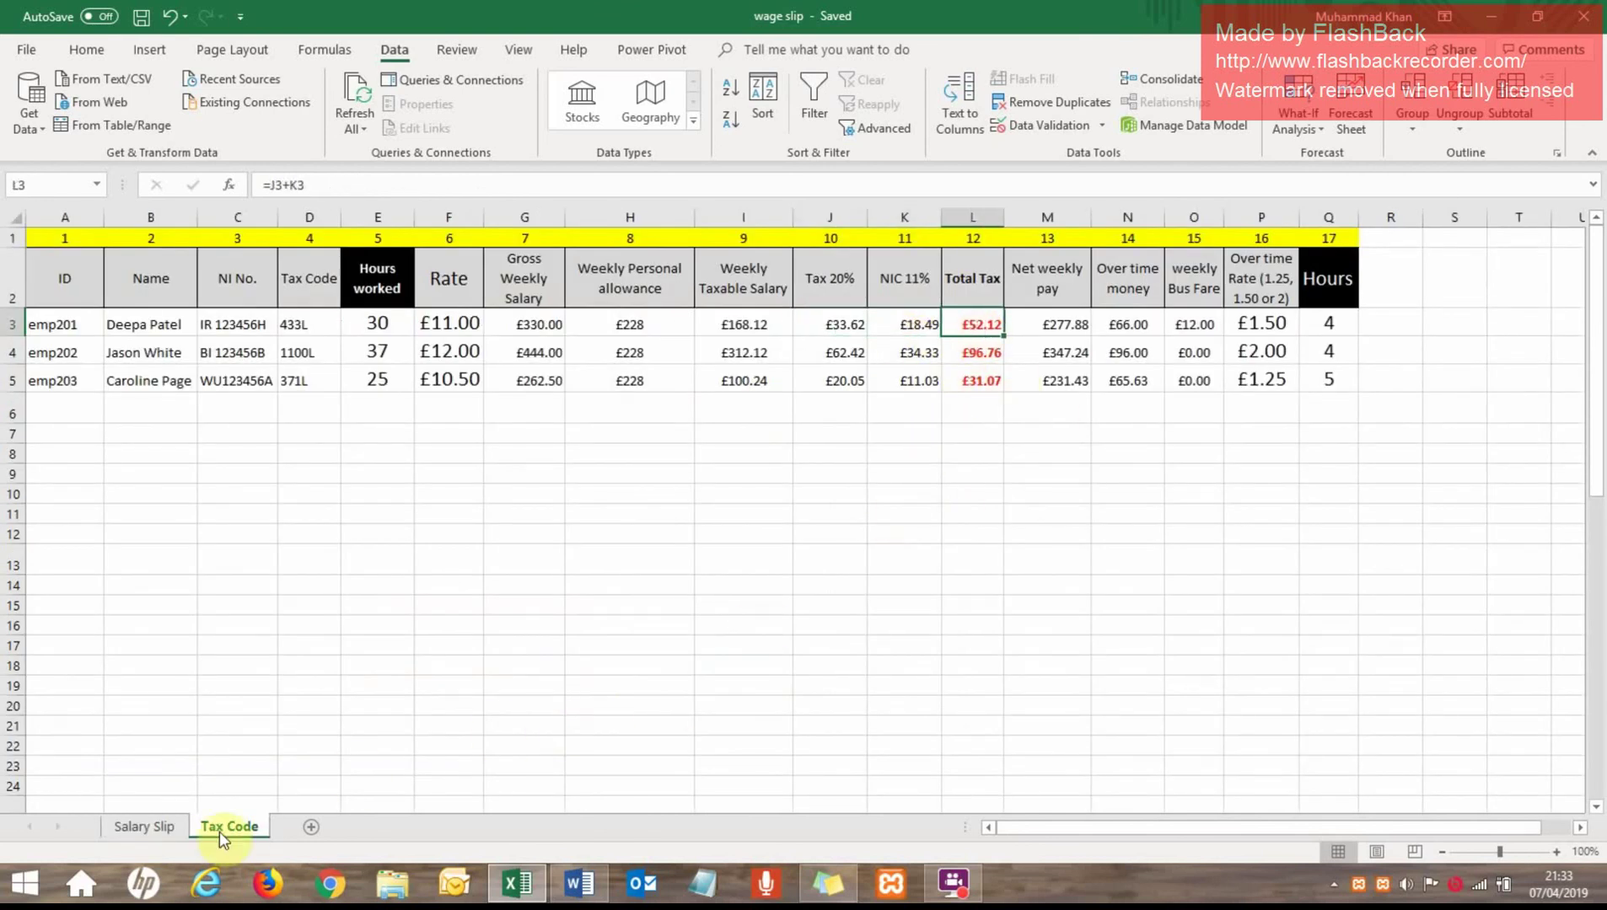
pyautogui.click(139, 826)
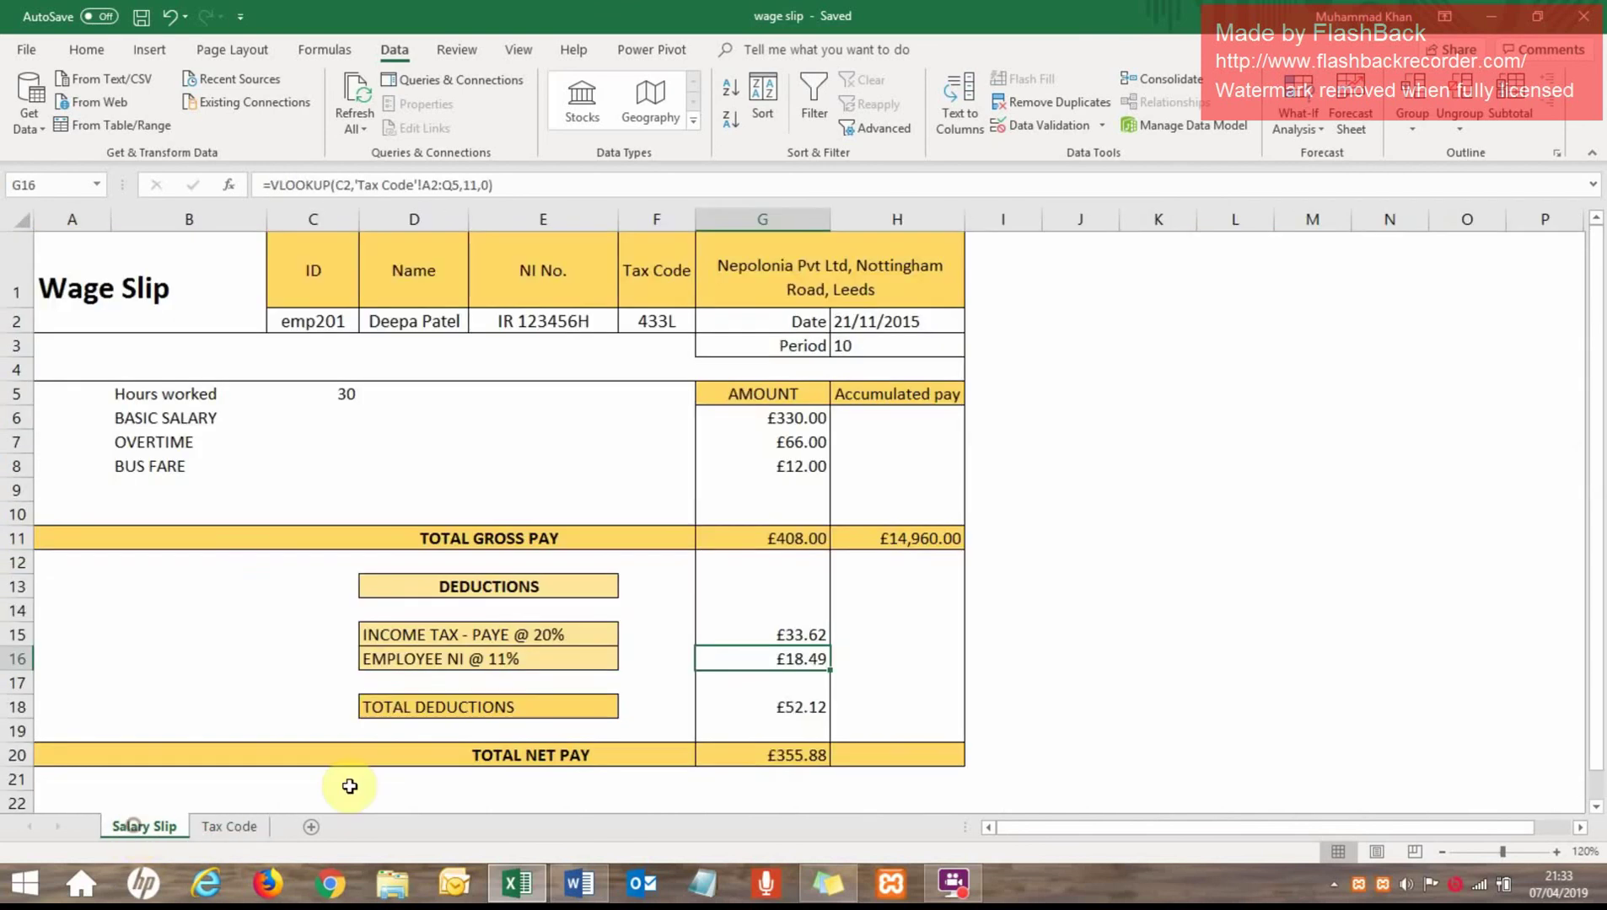
# Examine the total deductions and total net pay formulas on the wage slip, including the cells the net pay formula refers to
pyautogui.click(796, 706)
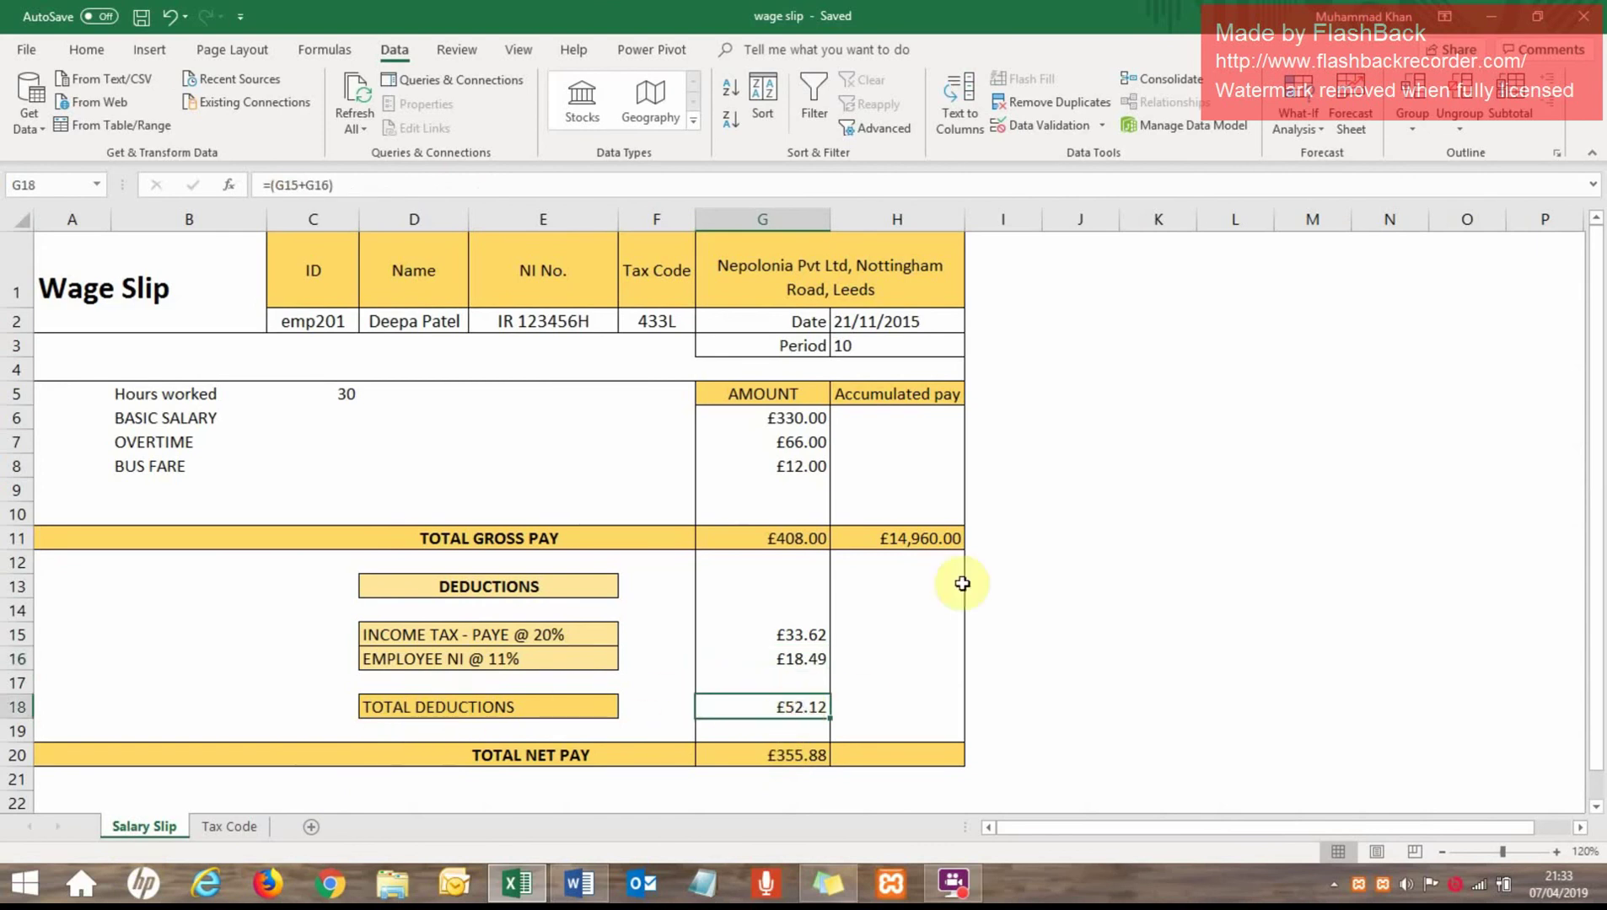
pyautogui.click(765, 759)
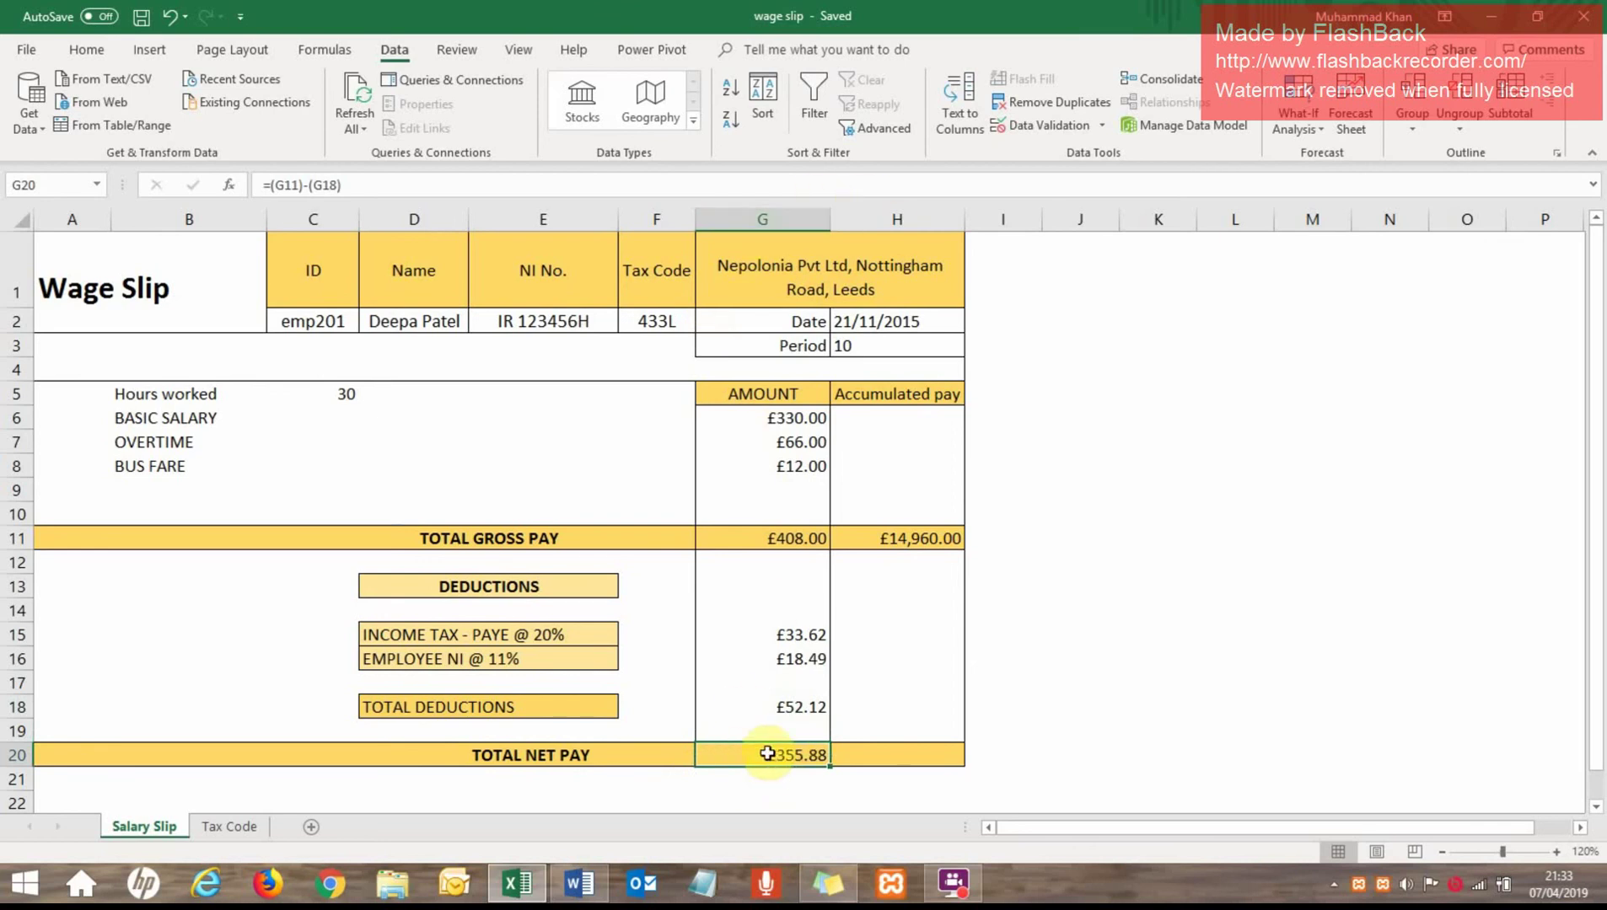
pyautogui.click(838, 177)
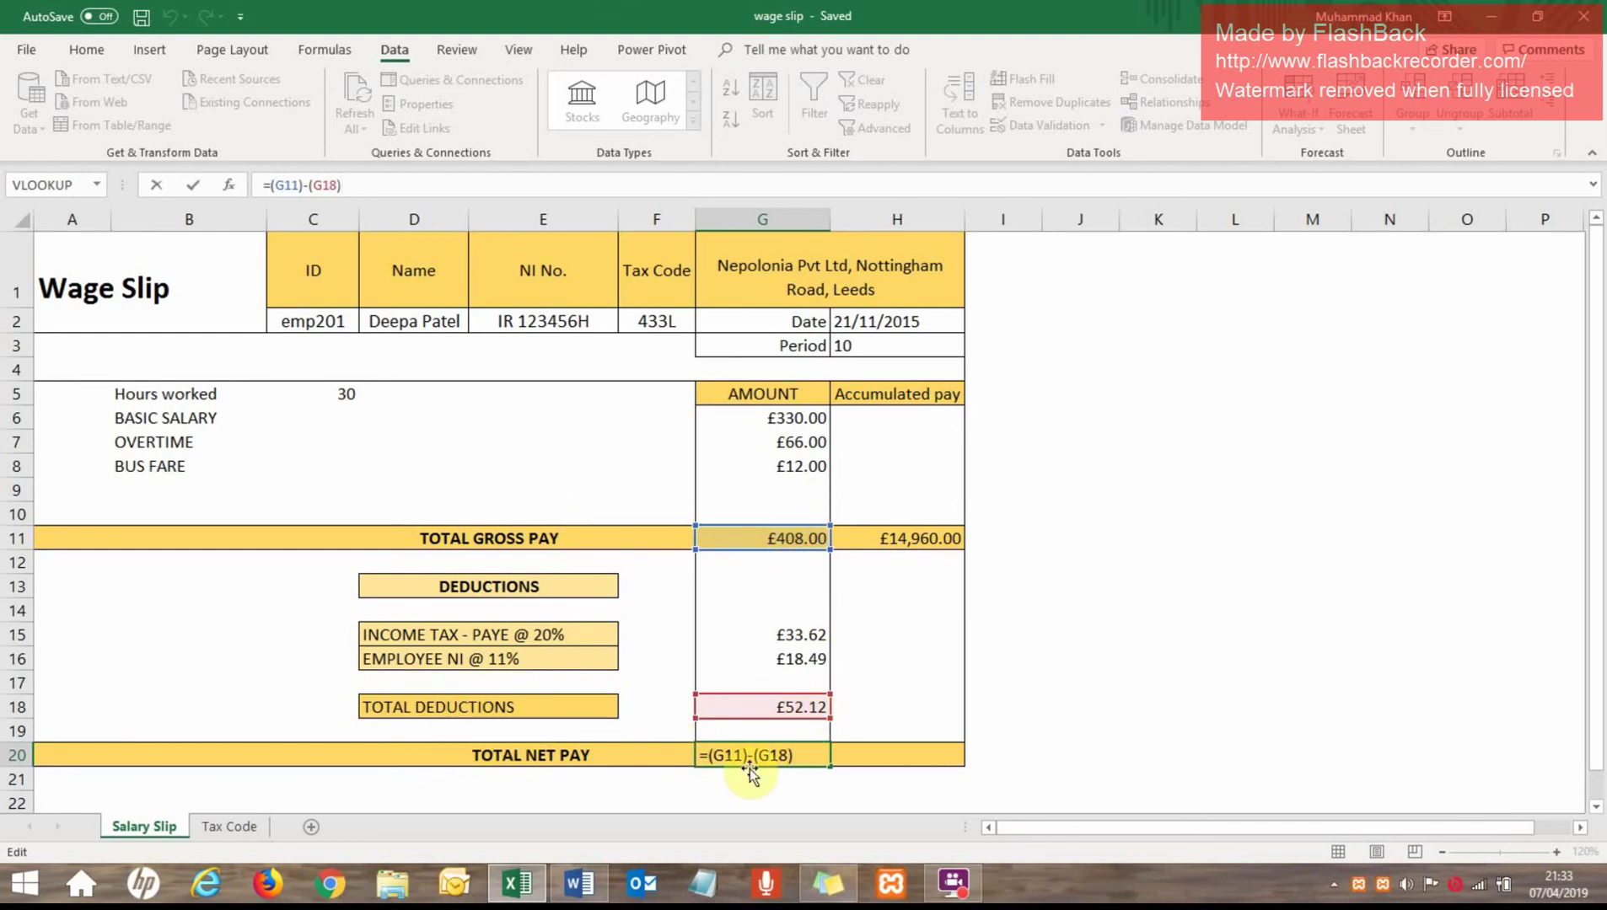
pyautogui.click(1141, 706)
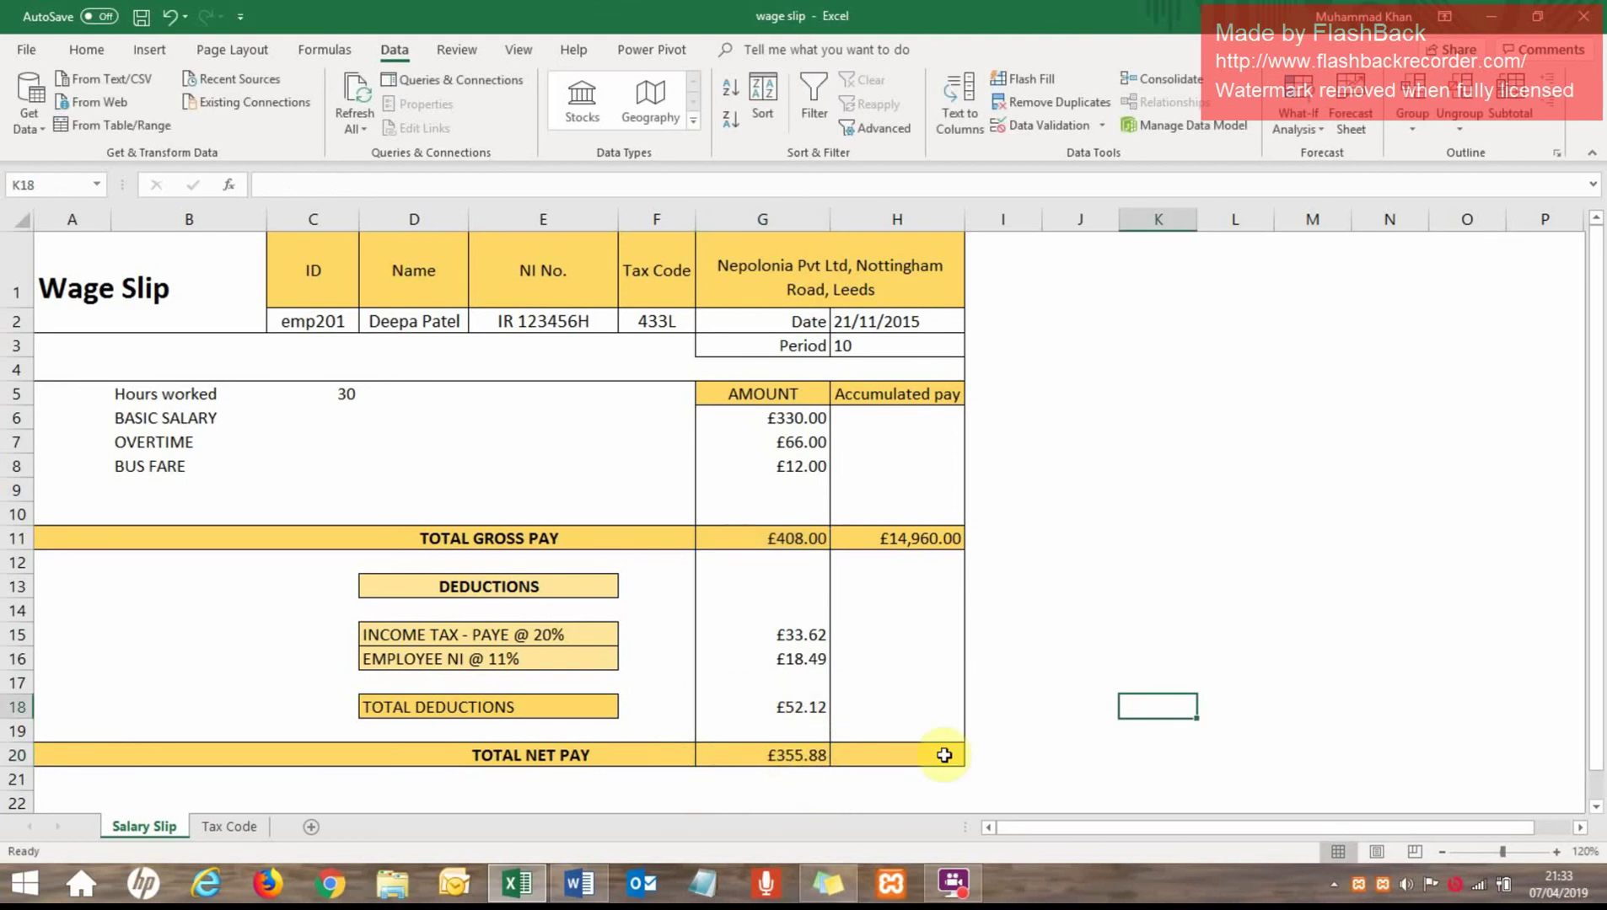
pyautogui.click(1158, 594)
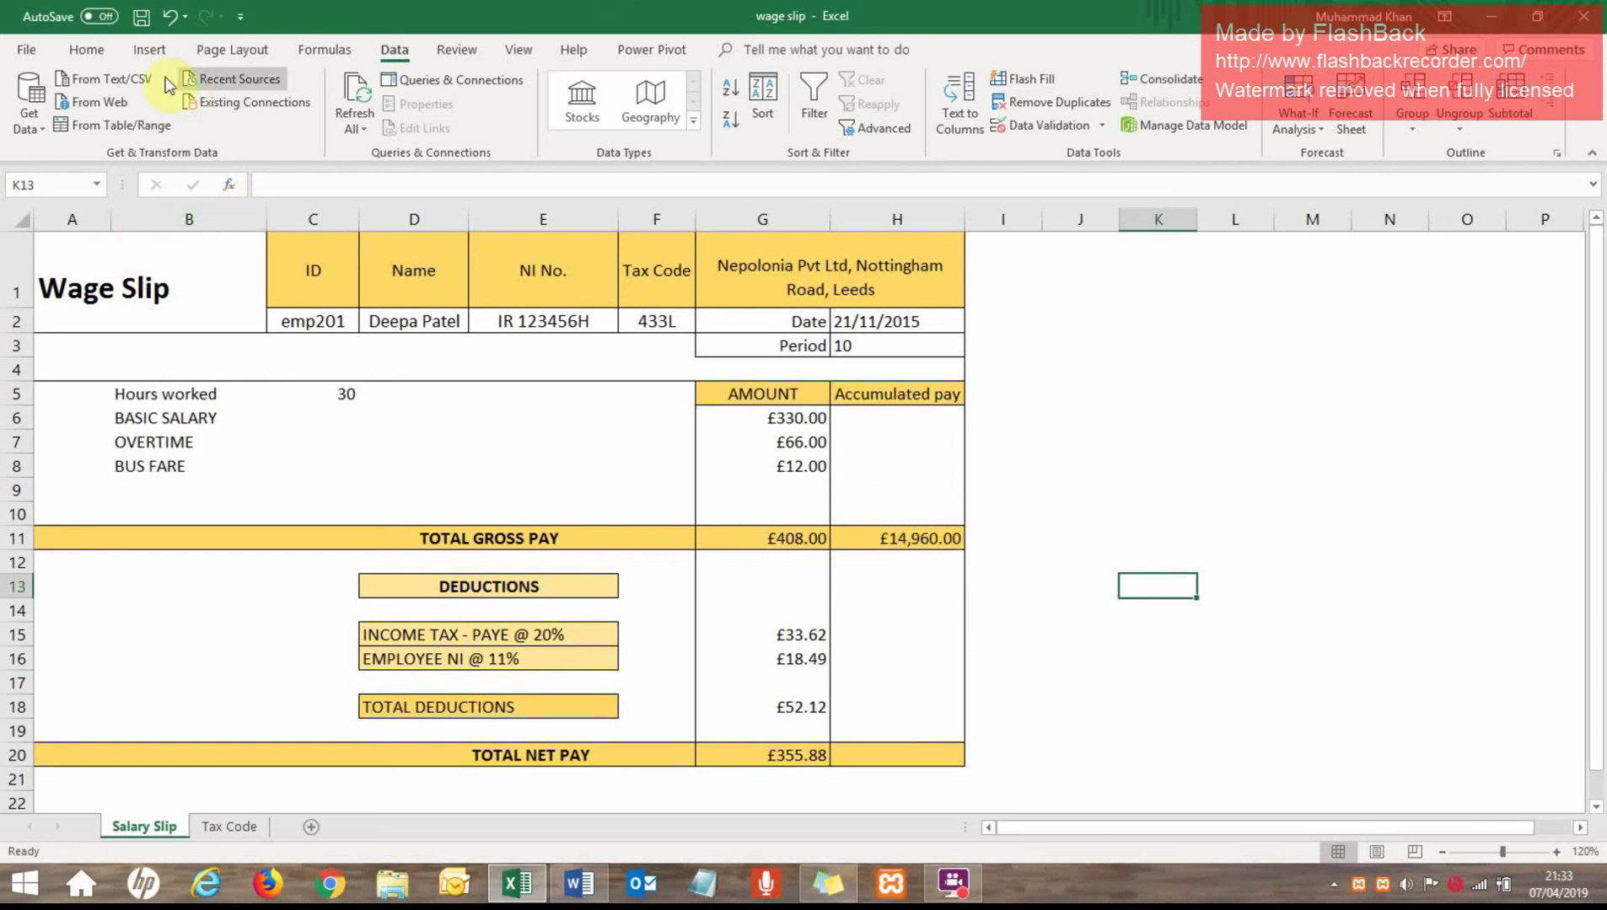
# Test the wage slip's ID drop-down by choosing emp202, followed by emp203
pyautogui.click(324, 320)
pyautogui.click(368, 323)
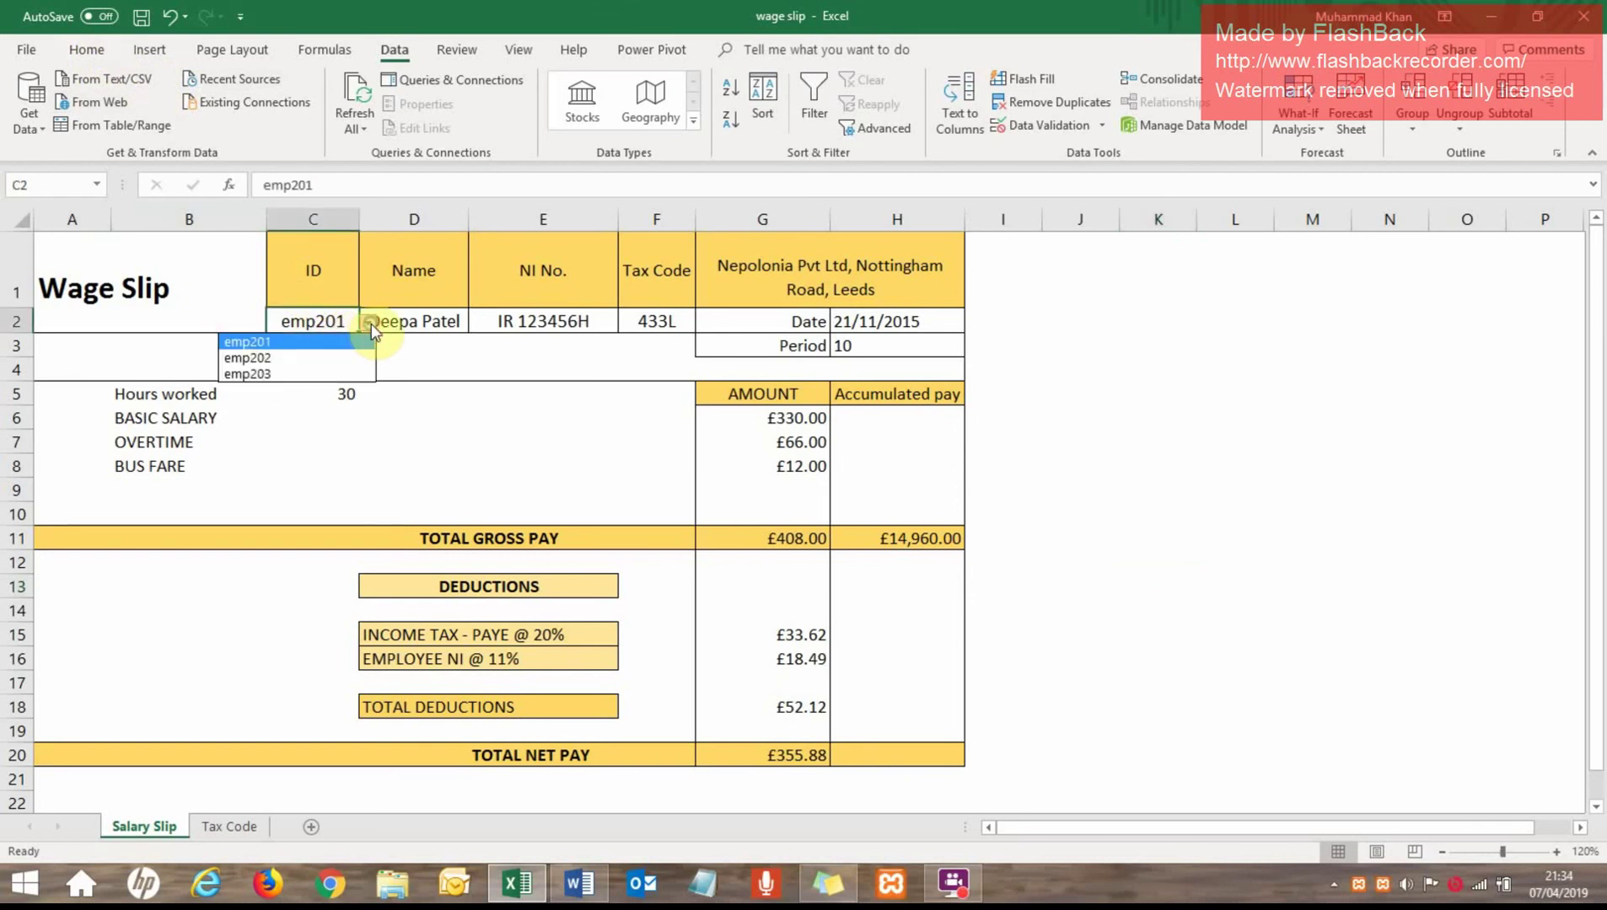
pyautogui.click(304, 354)
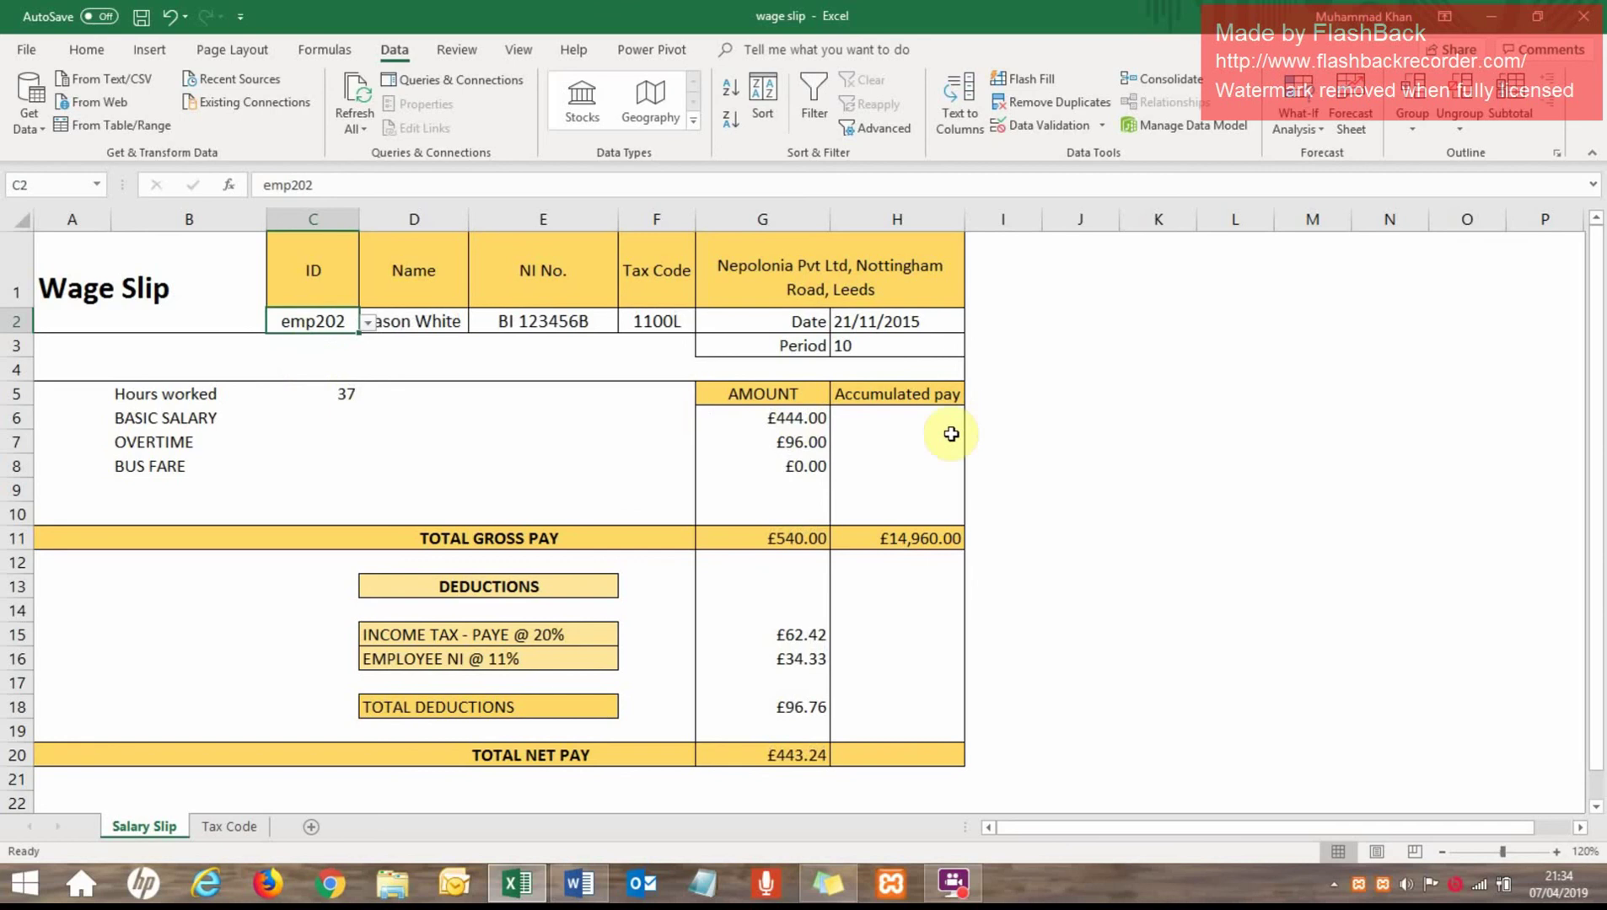
pyautogui.click(1131, 474)
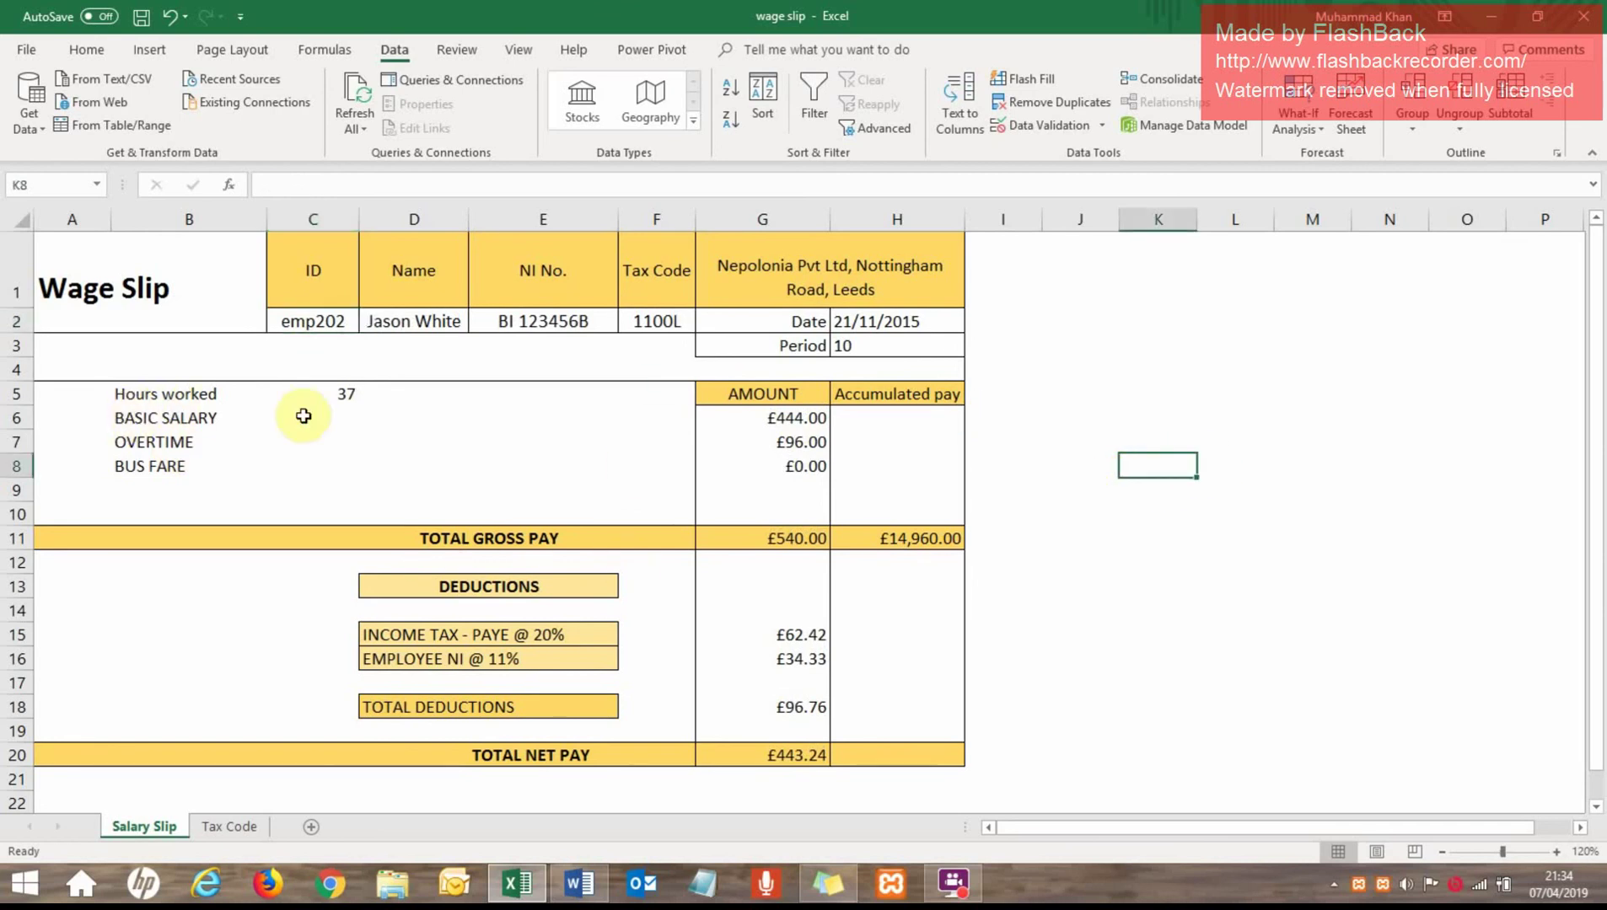
pyautogui.click(347, 325)
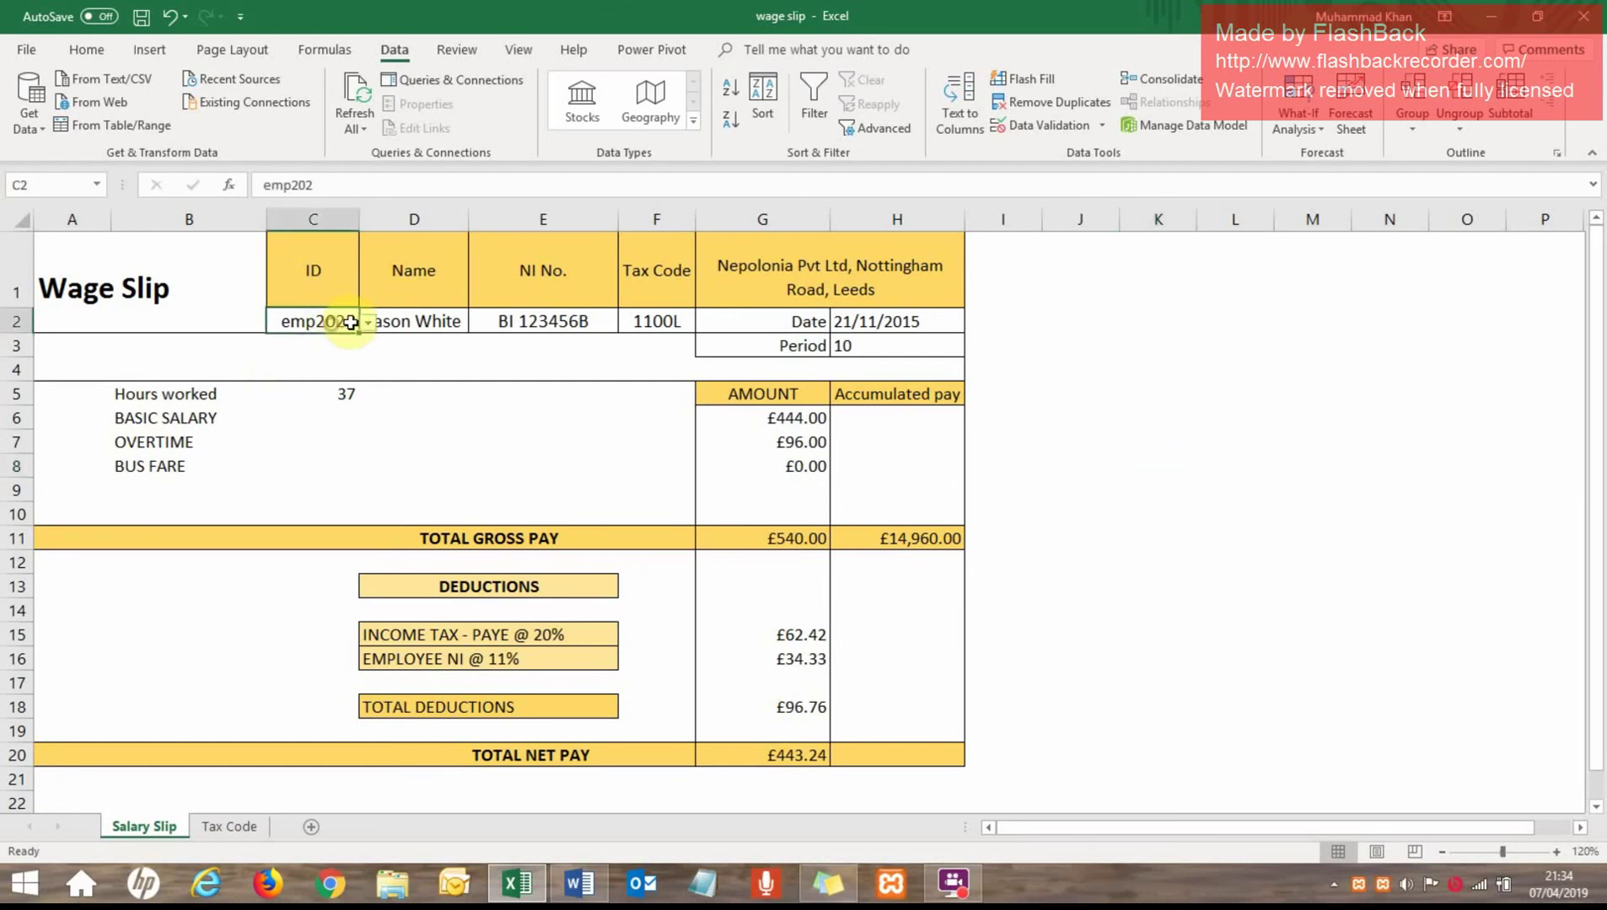
pyautogui.click(368, 323)
pyautogui.click(308, 369)
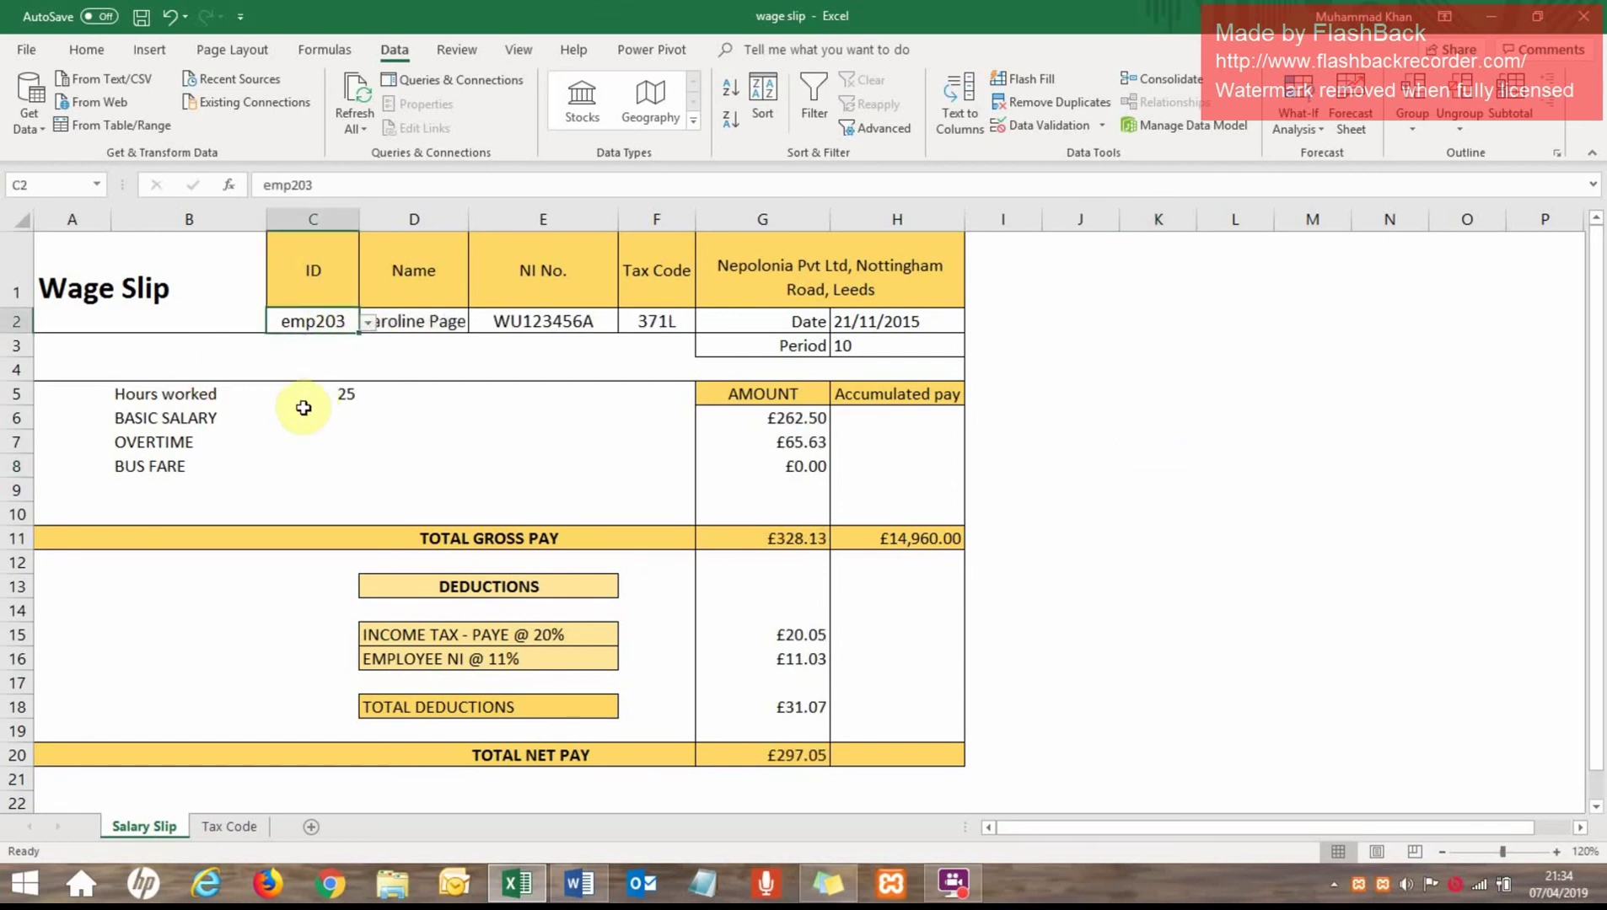
# Set the overtime hours of emp201, emp202 and emp203 to 0 in the Hours column of the Tax Code sheet
pyautogui.click(226, 828)
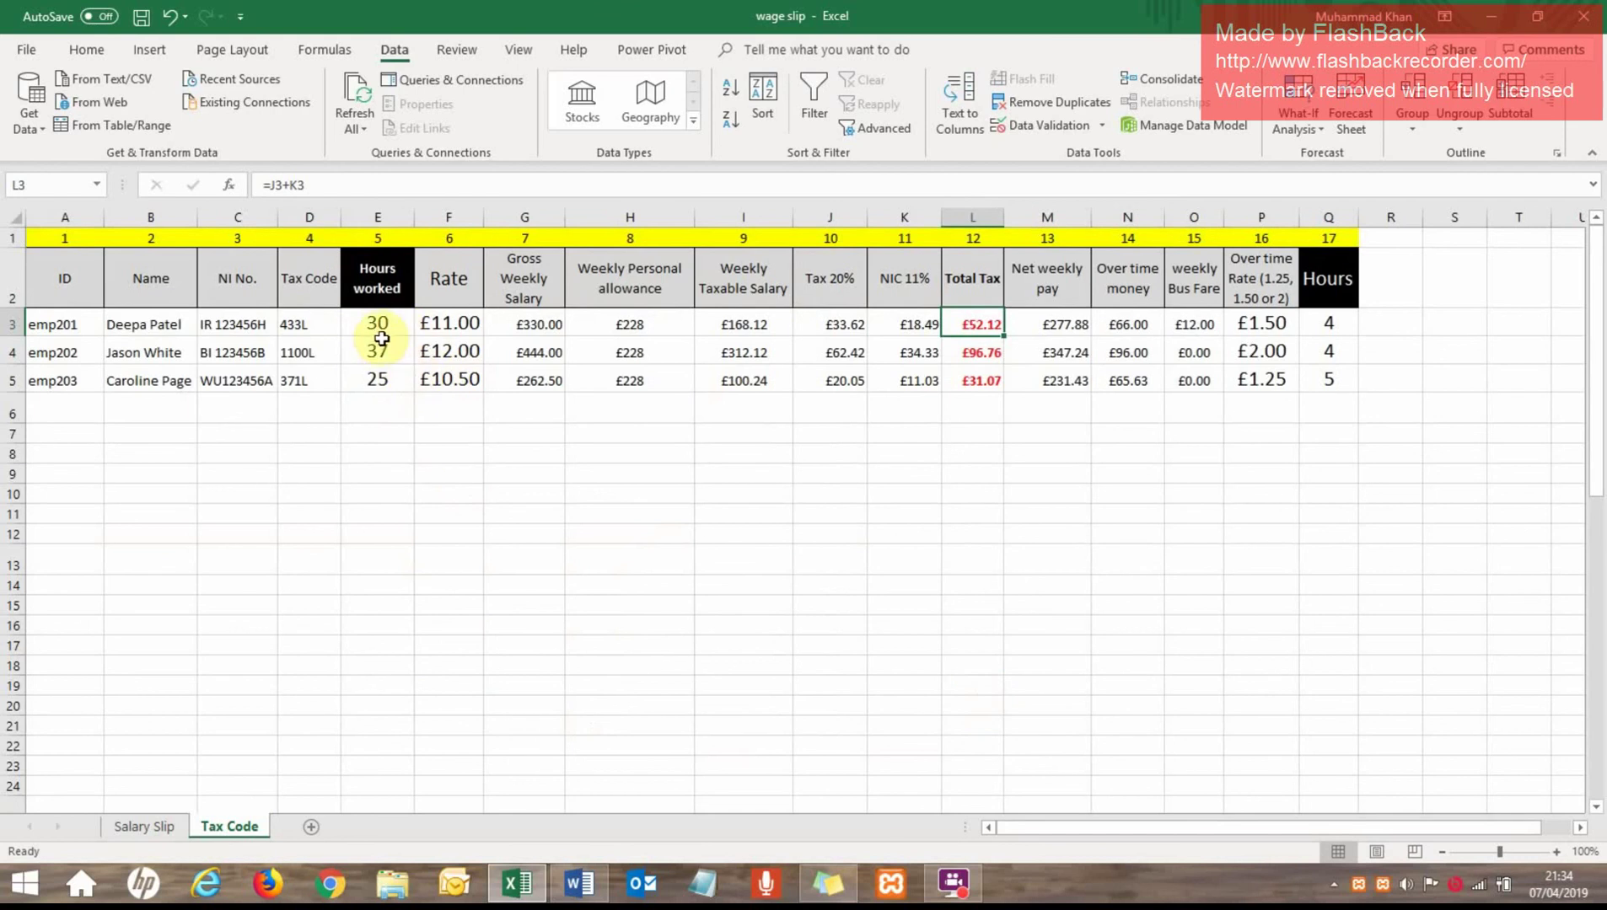
pyautogui.moveTo(384, 322); pyautogui.dragTo(384, 396)
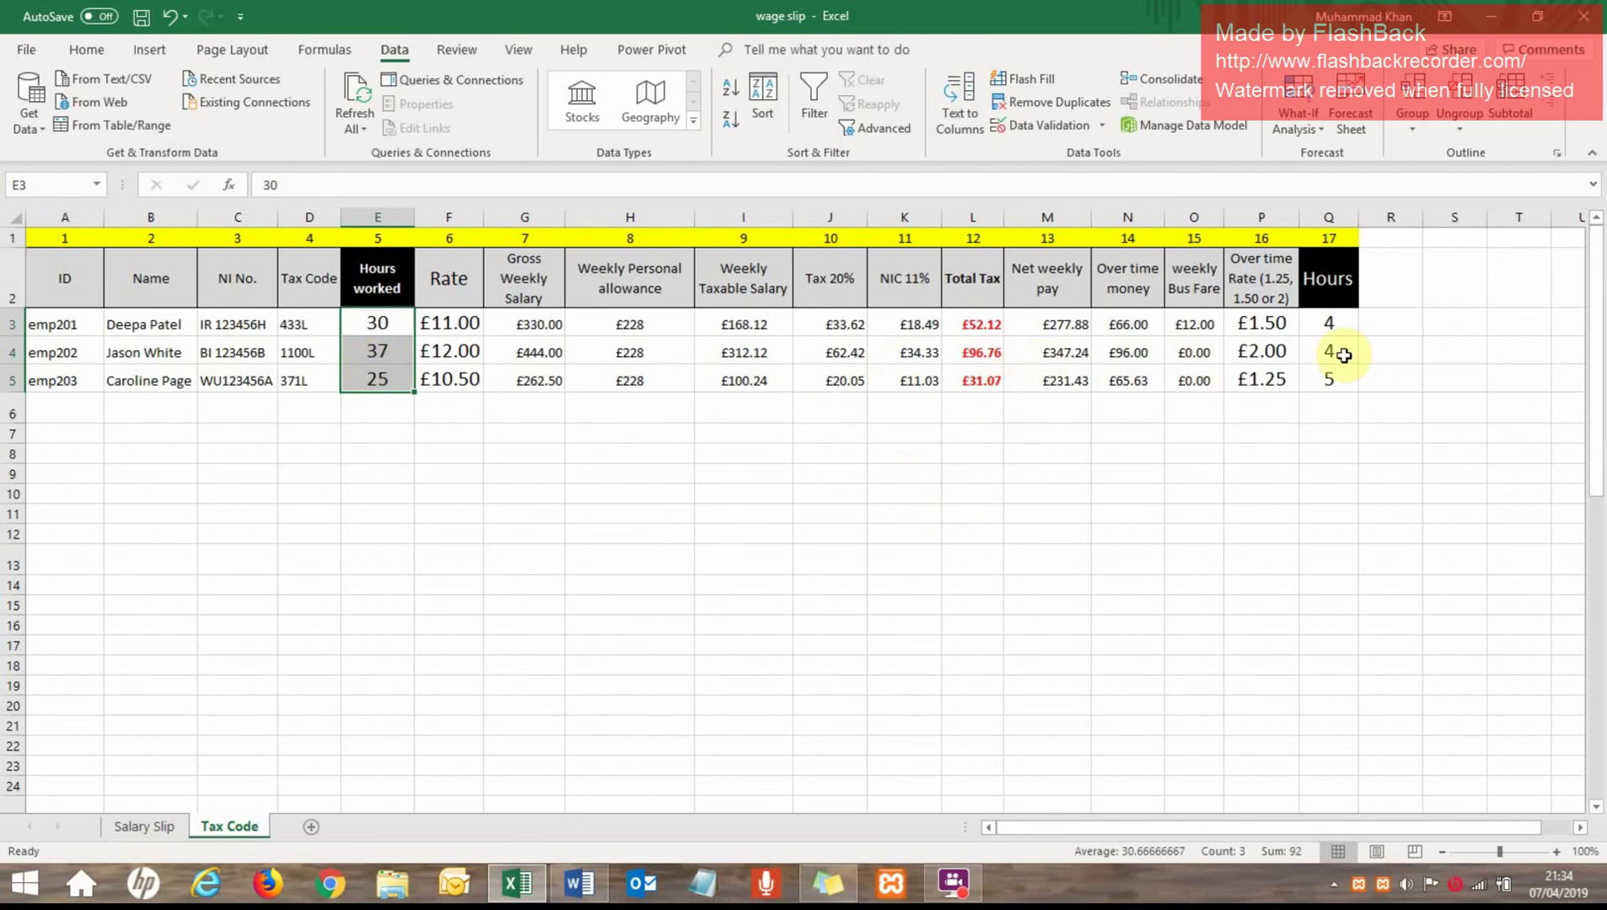
pyautogui.click(1257, 323)
pyautogui.press('Right')
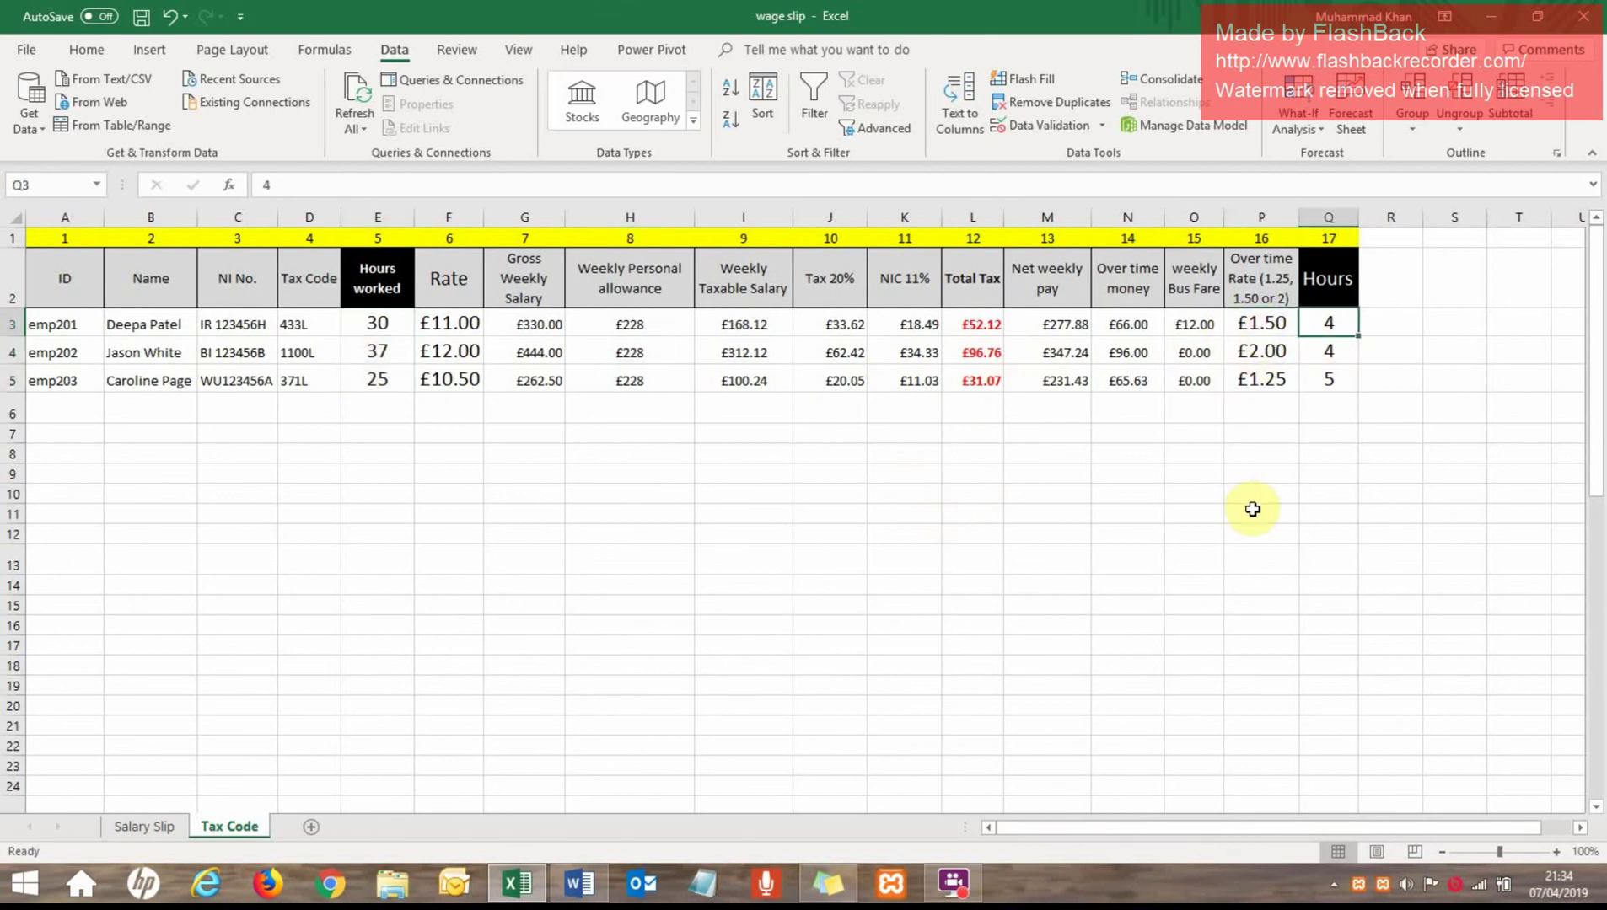
pyautogui.write('0')
pyautogui.press('Return')
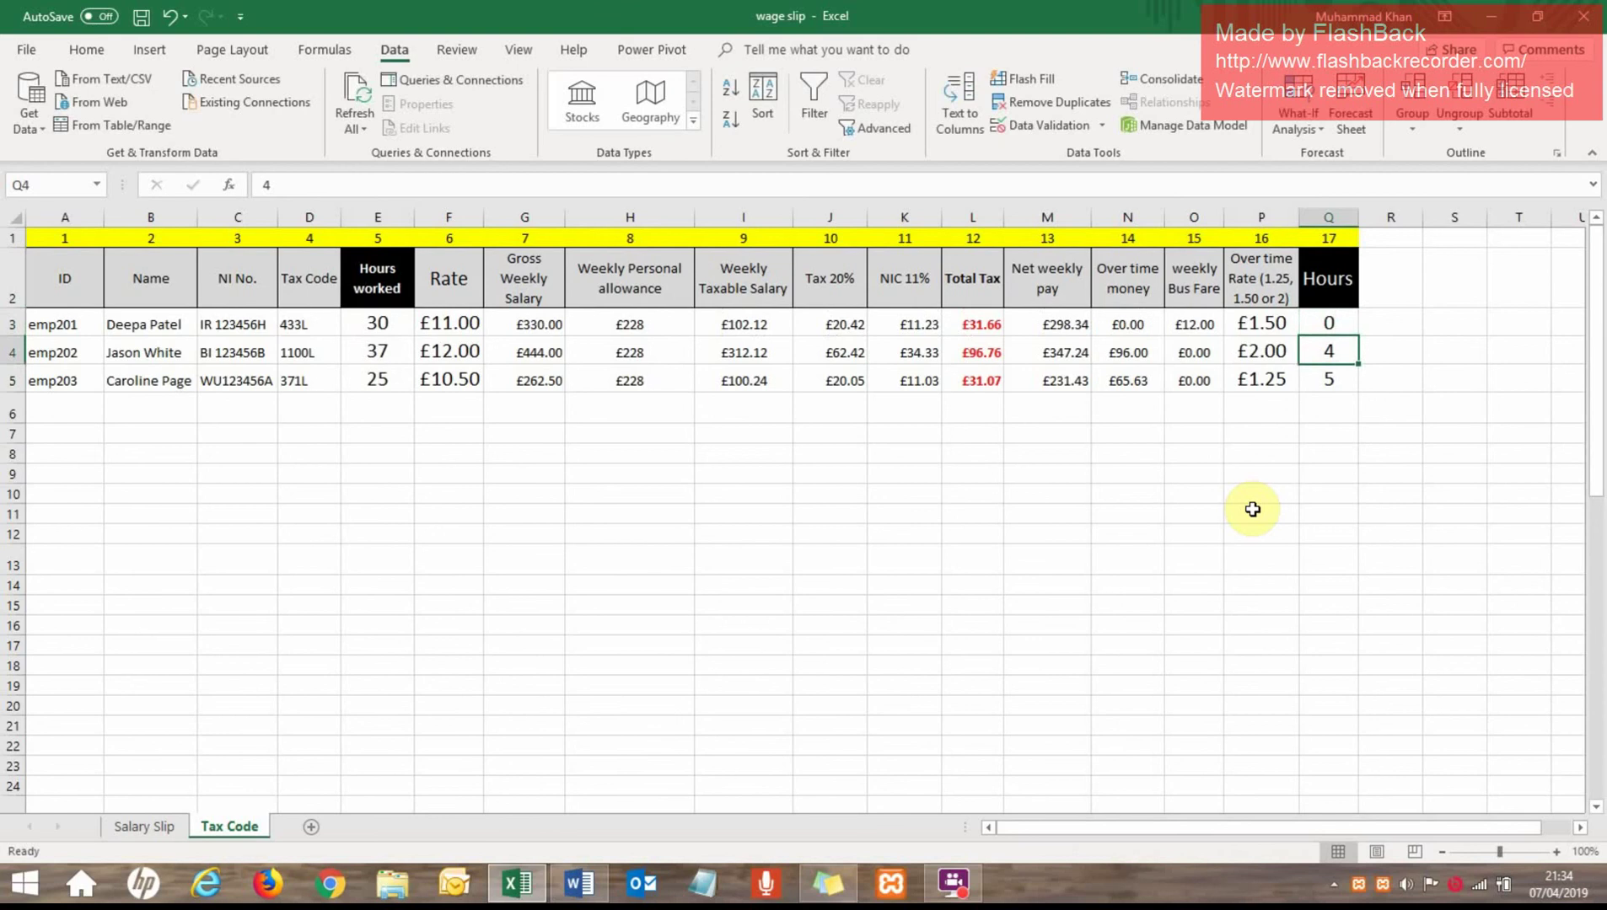
pyautogui.write('0')
pyautogui.press('Return')
pyautogui.write('0')
pyautogui.press('Return')
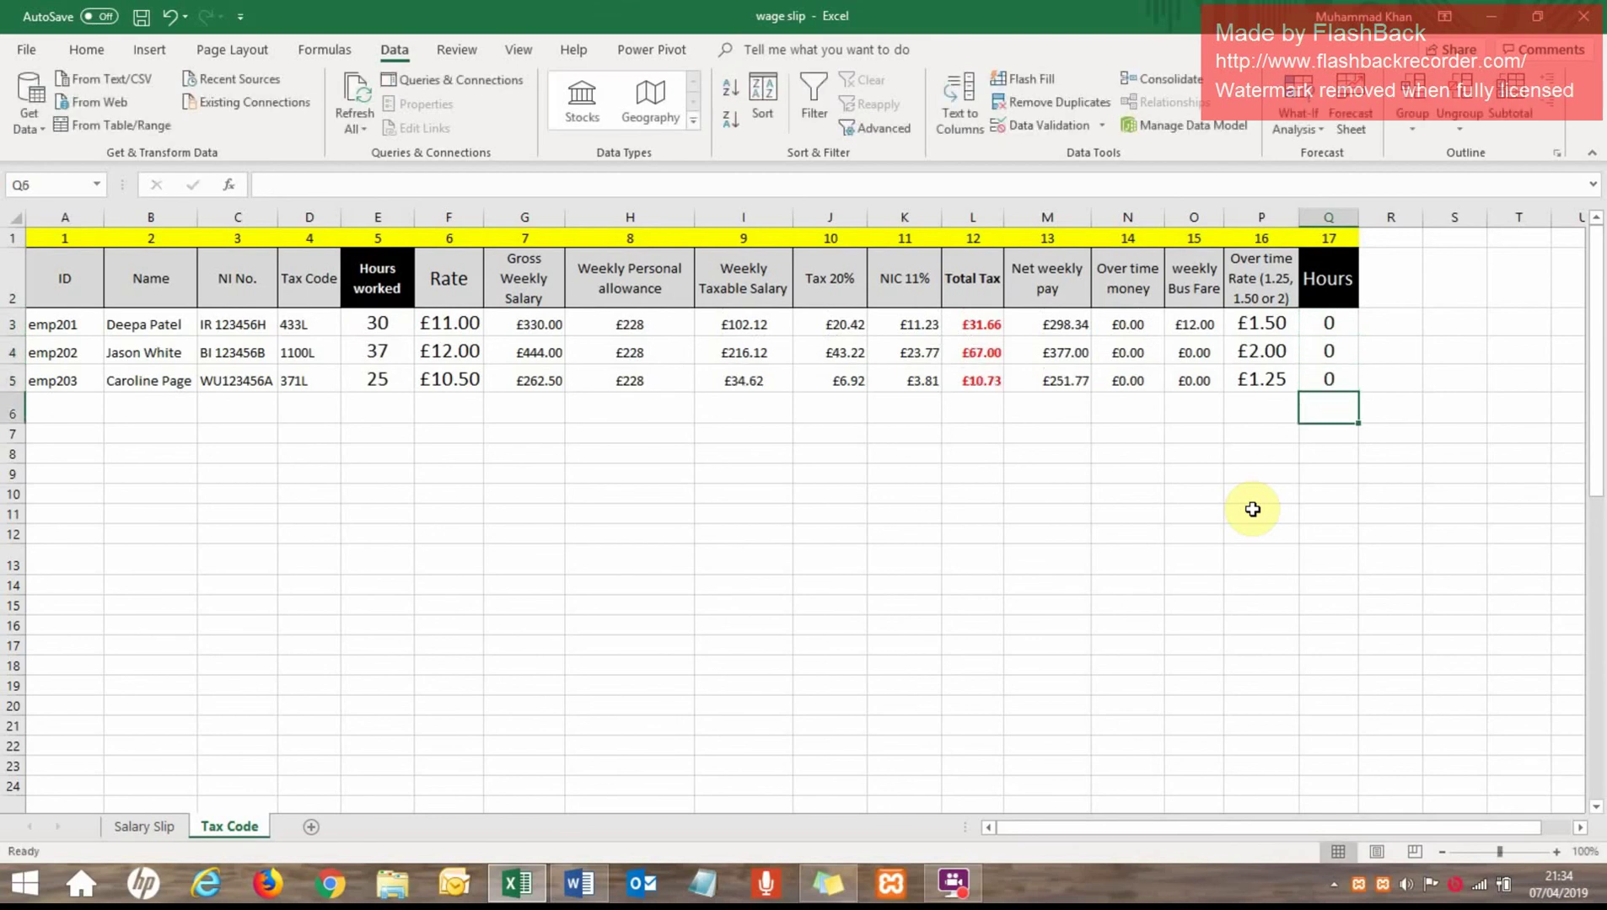
# Compare the overtime amount and its formula on the wage slip for emp203 with the Tax Code sheet
pyautogui.click(141, 827)
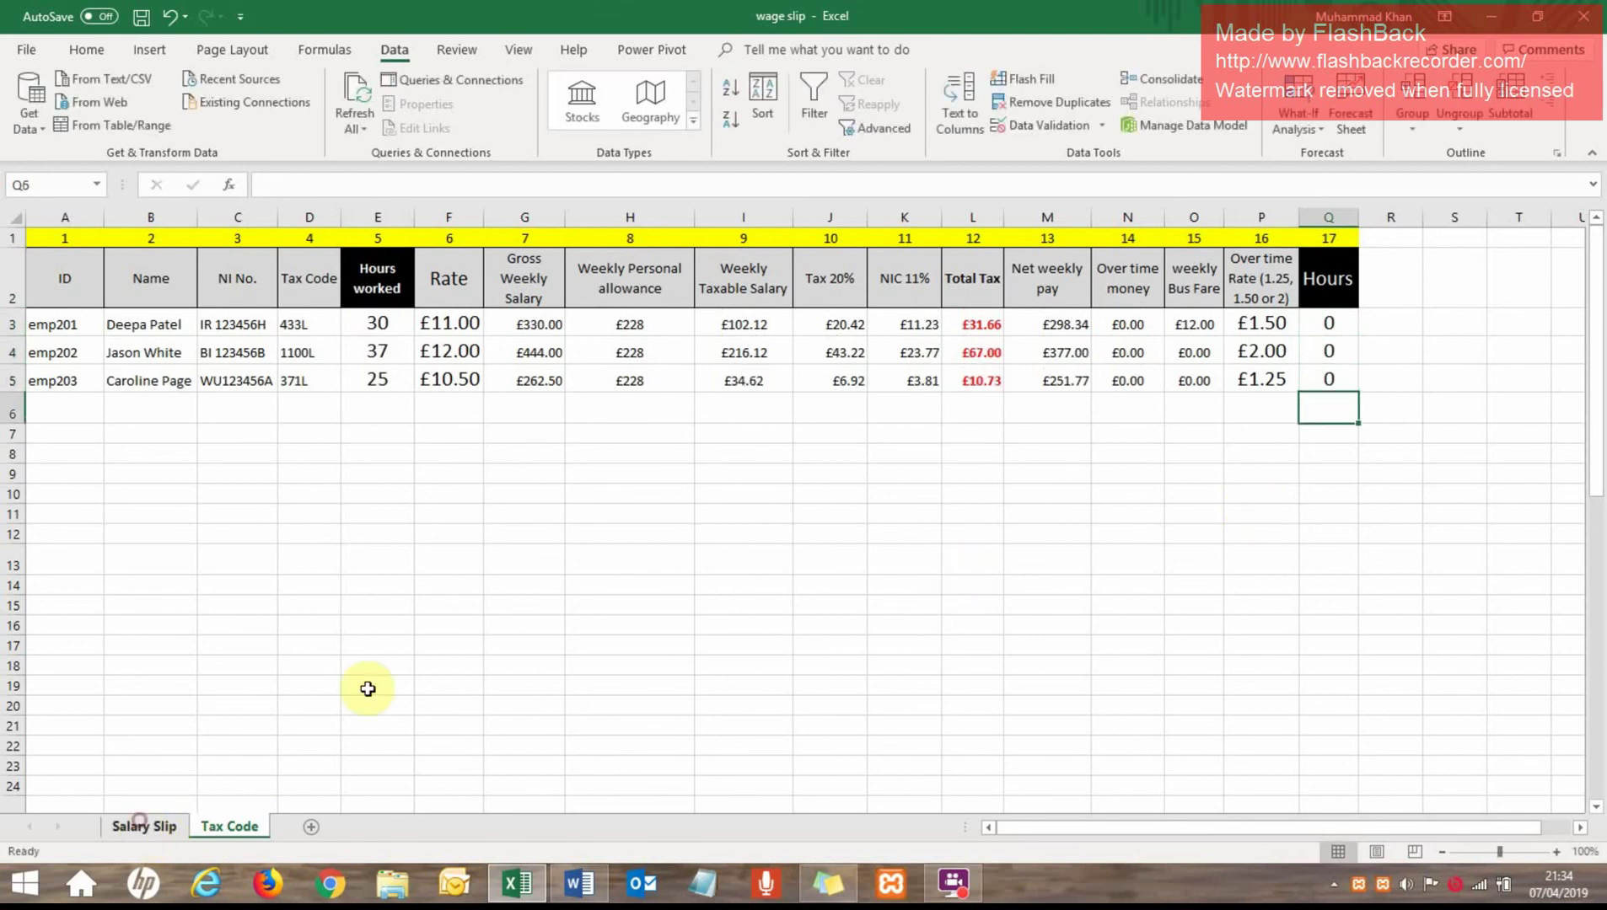
pyautogui.click(768, 444)
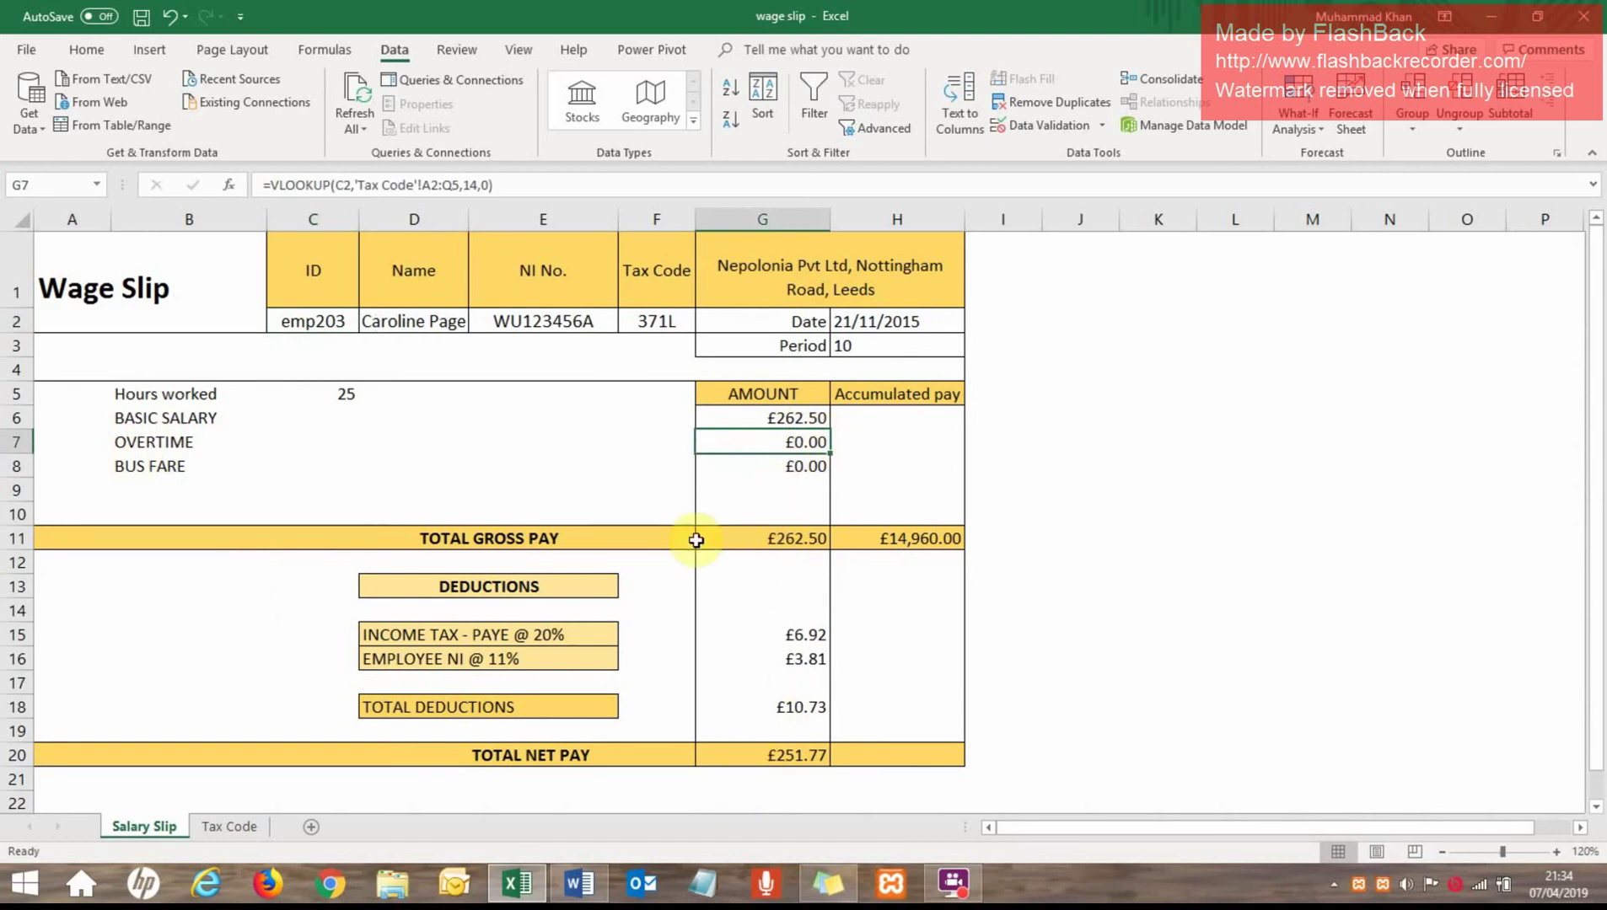
pyautogui.click(229, 827)
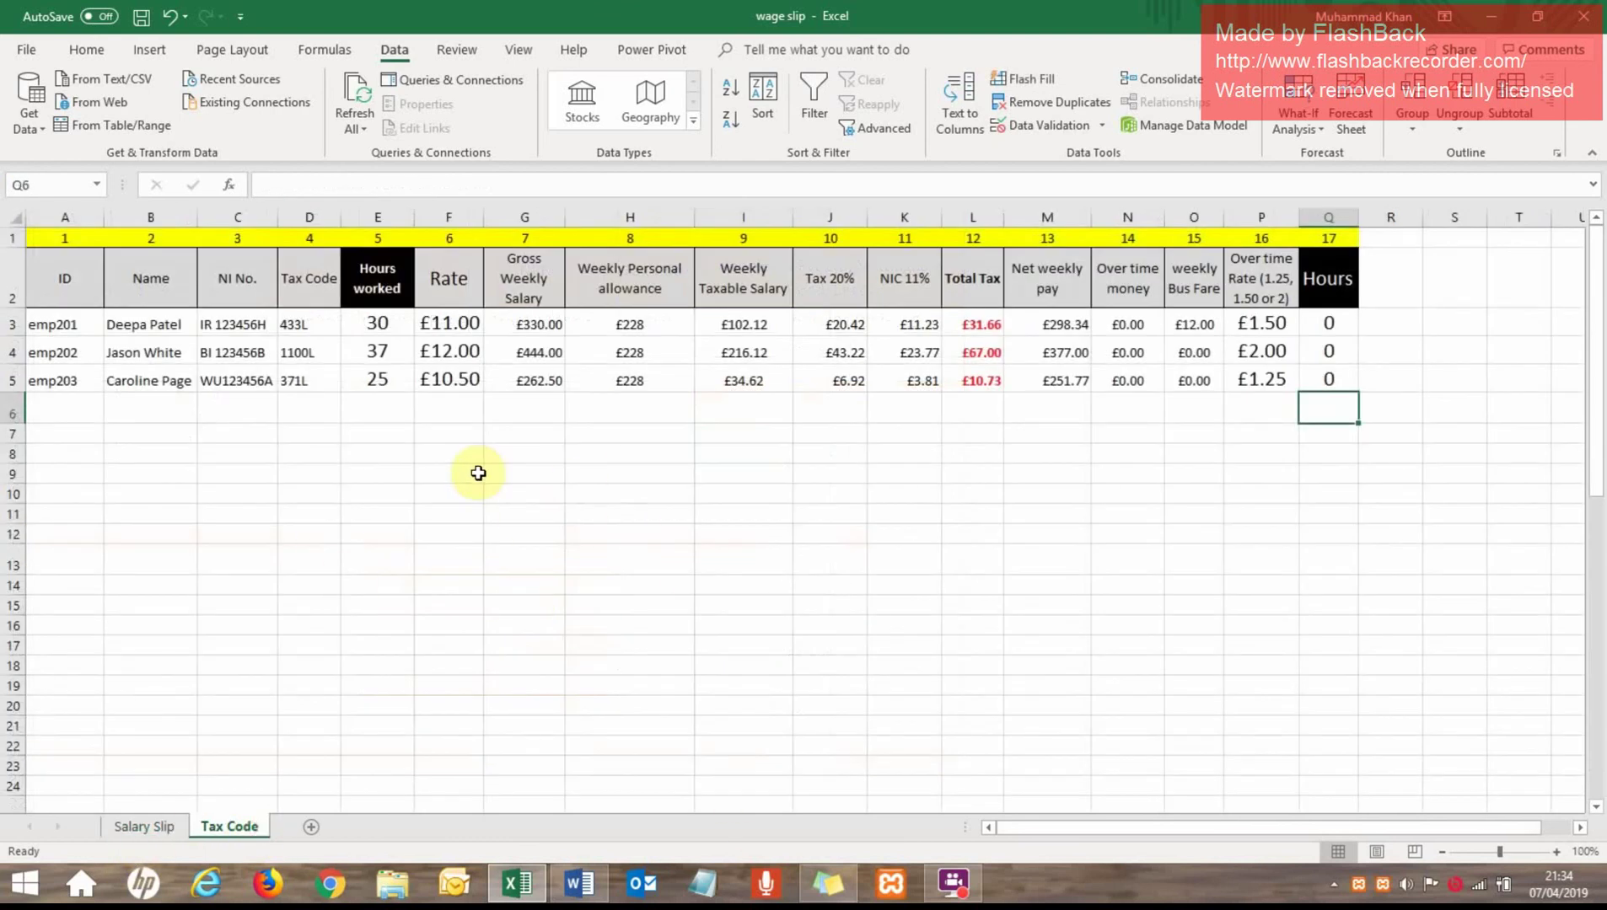
pyautogui.click(145, 827)
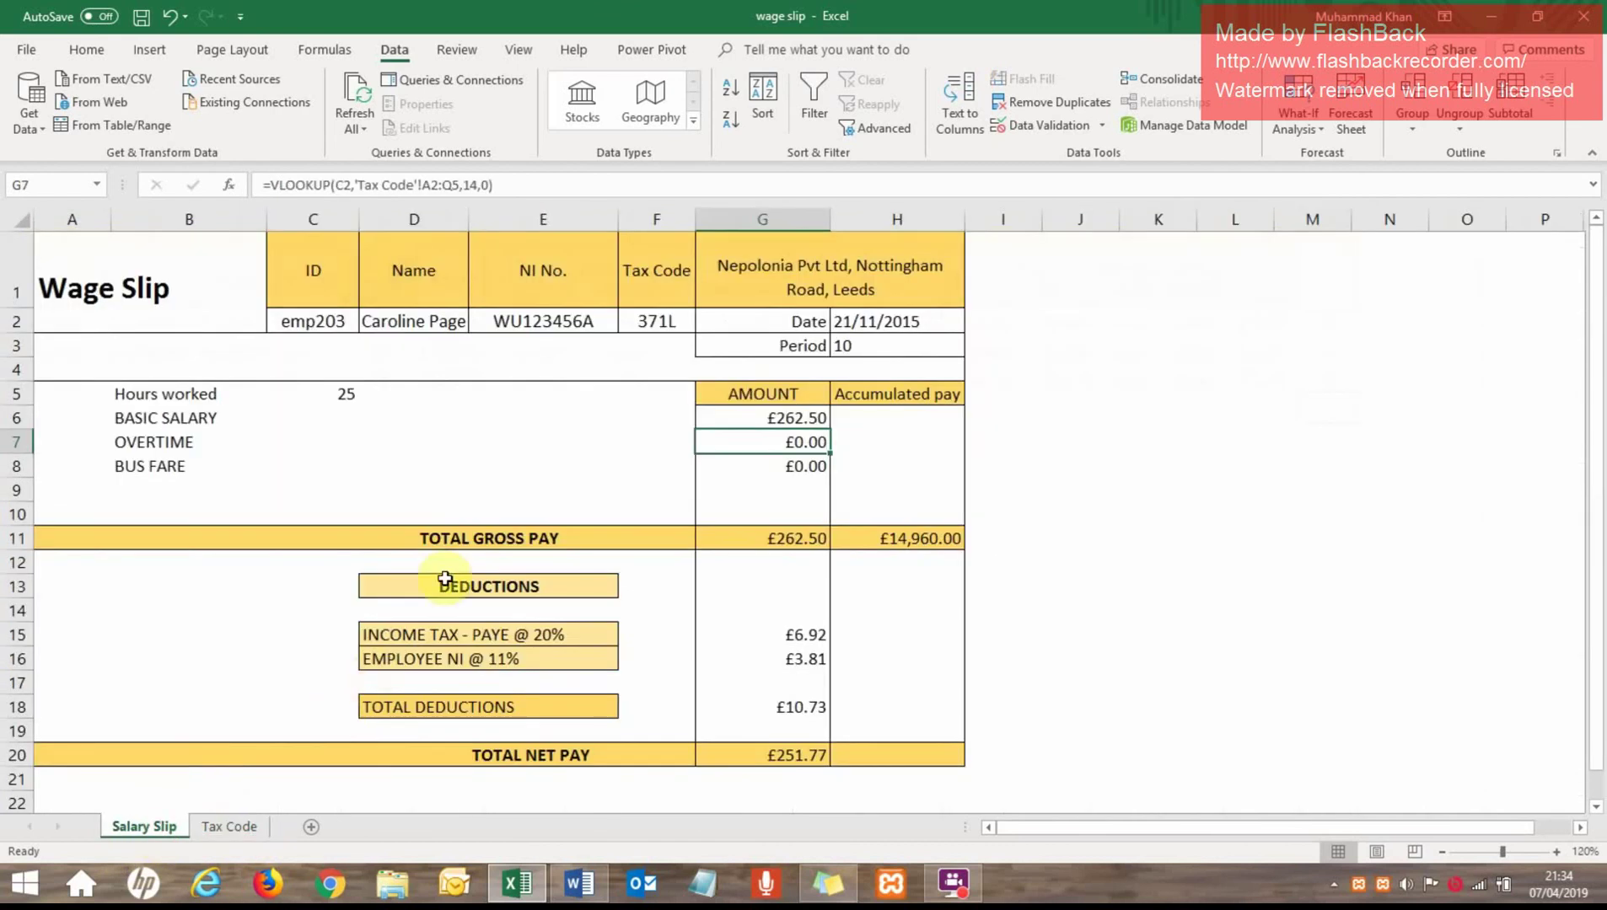